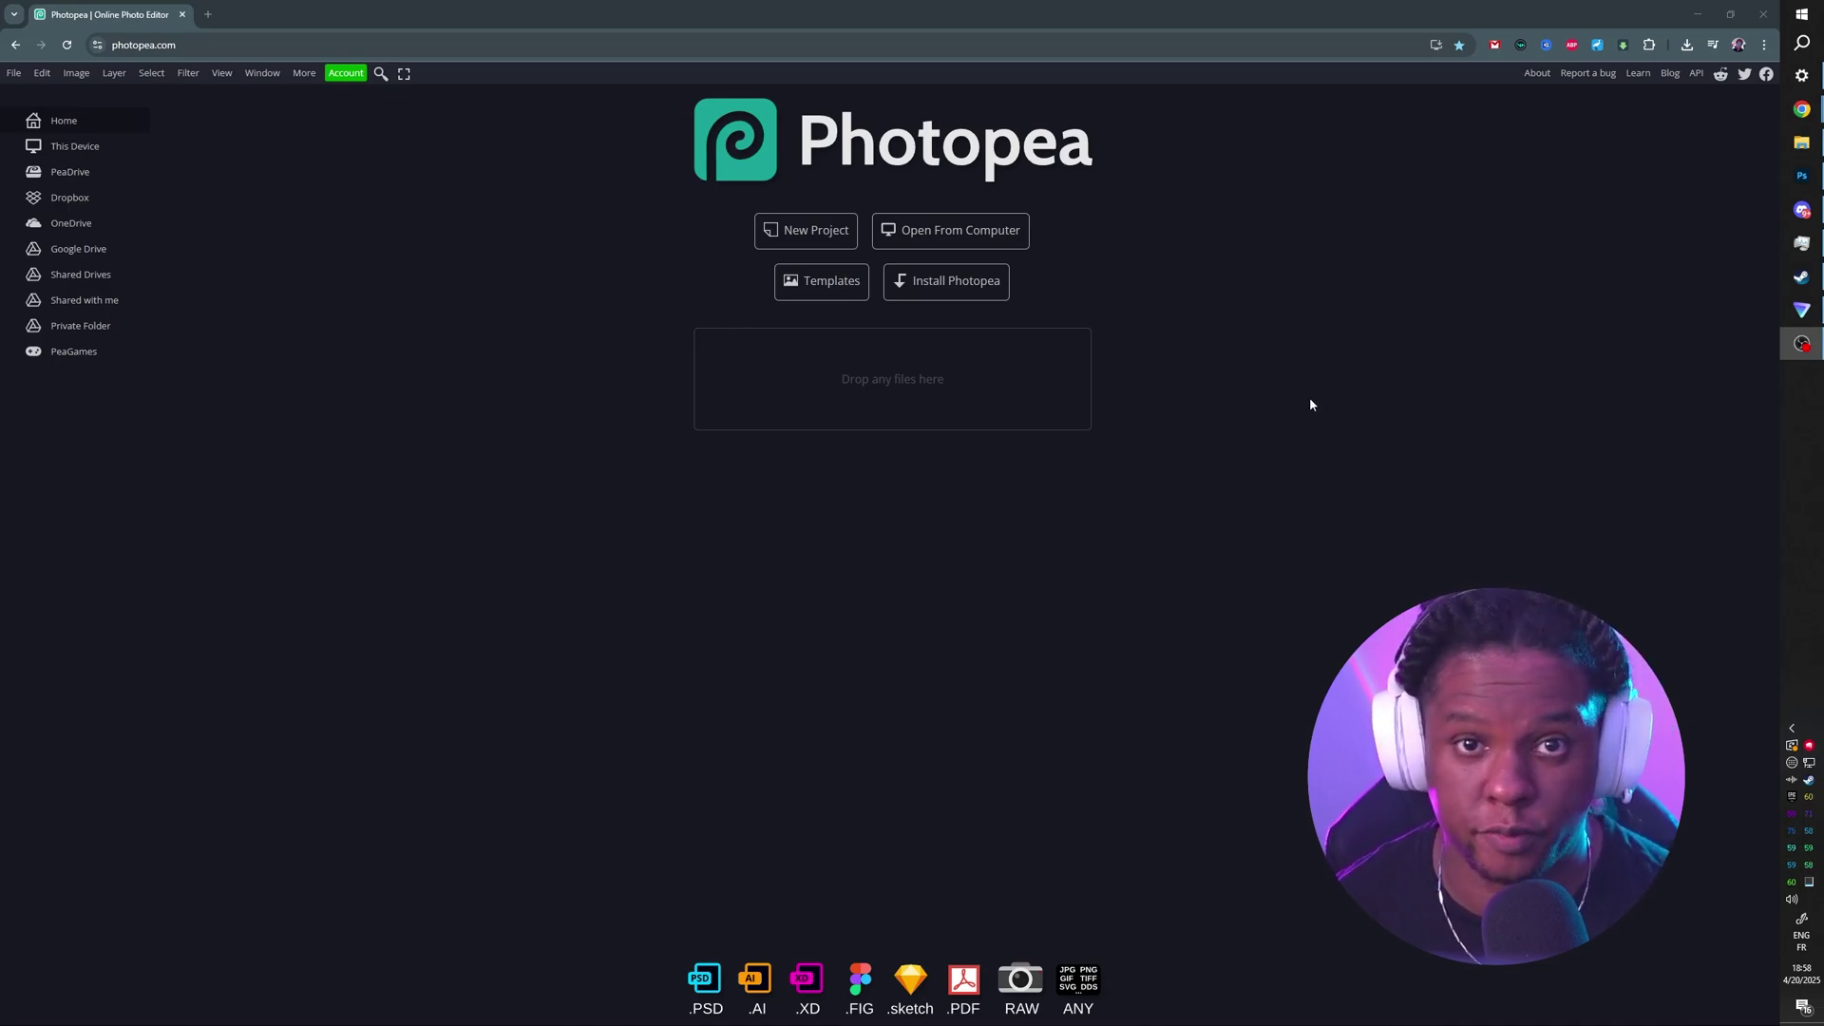
Search the templates for 'gael l' and open the Gloss - Social media panel template in the editor
click(822, 294)
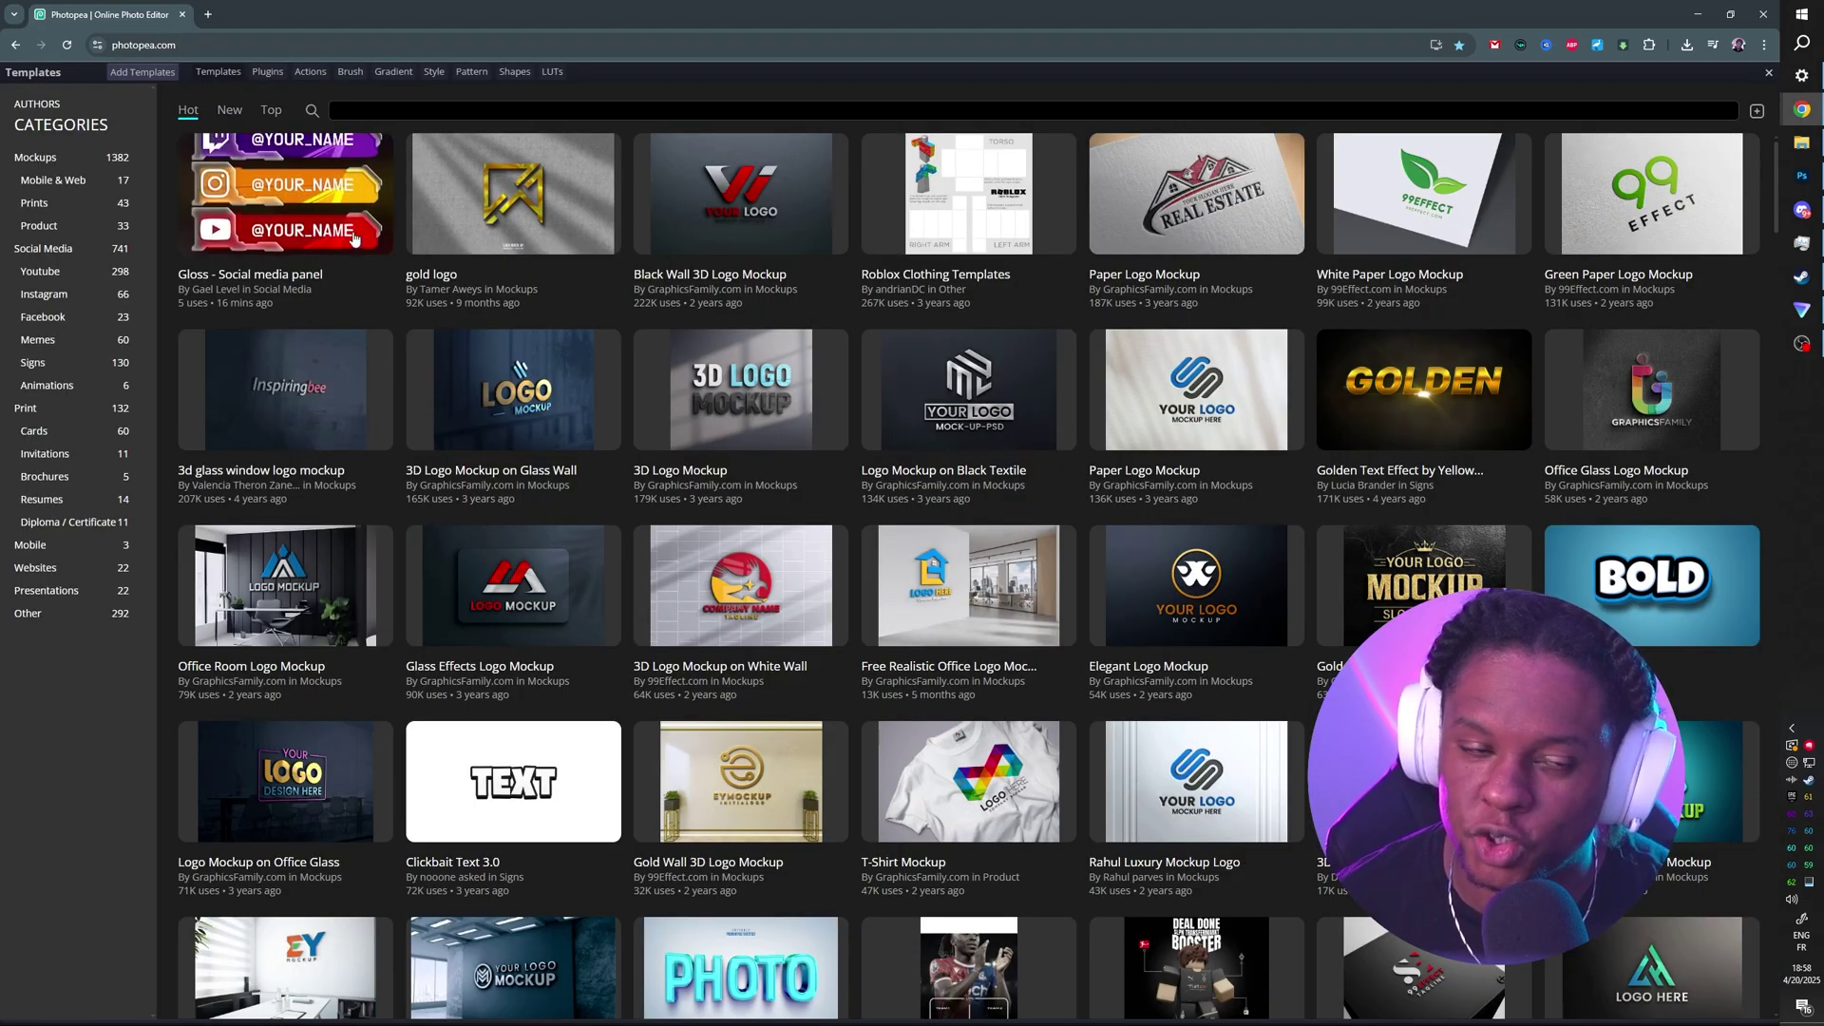
click(422, 111)
text(gael l)
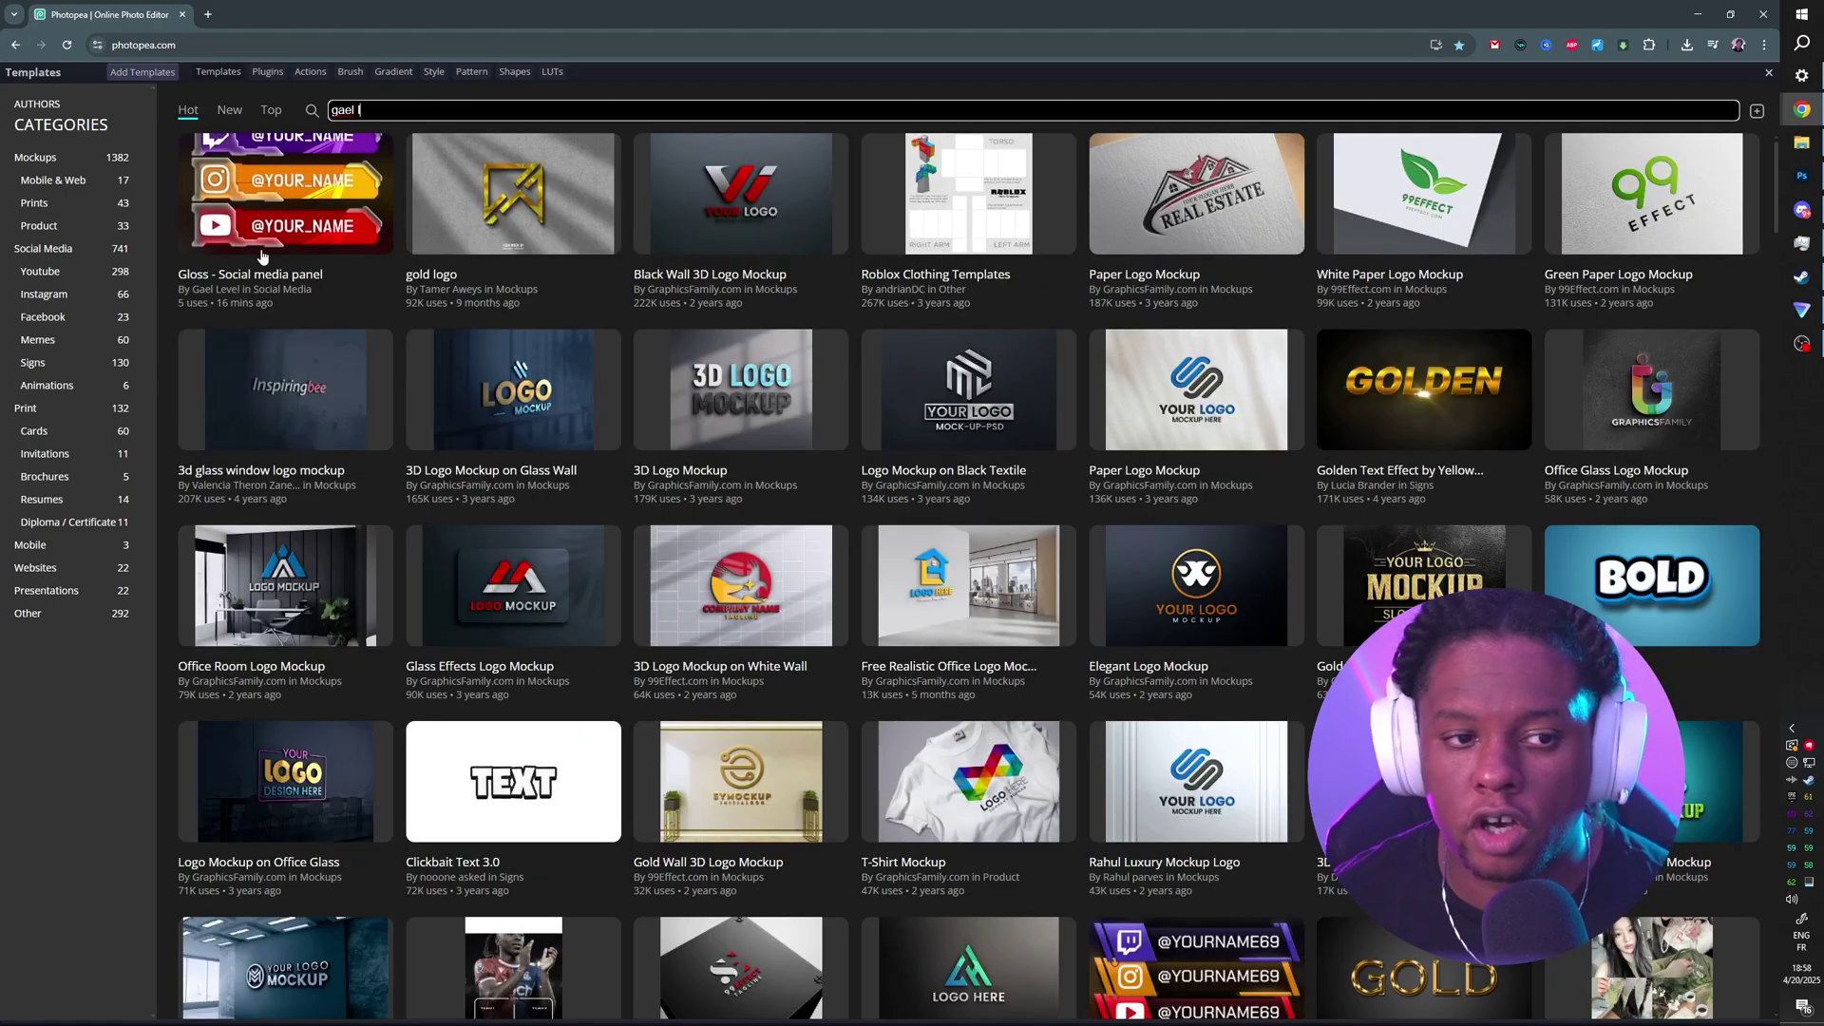
click(266, 225)
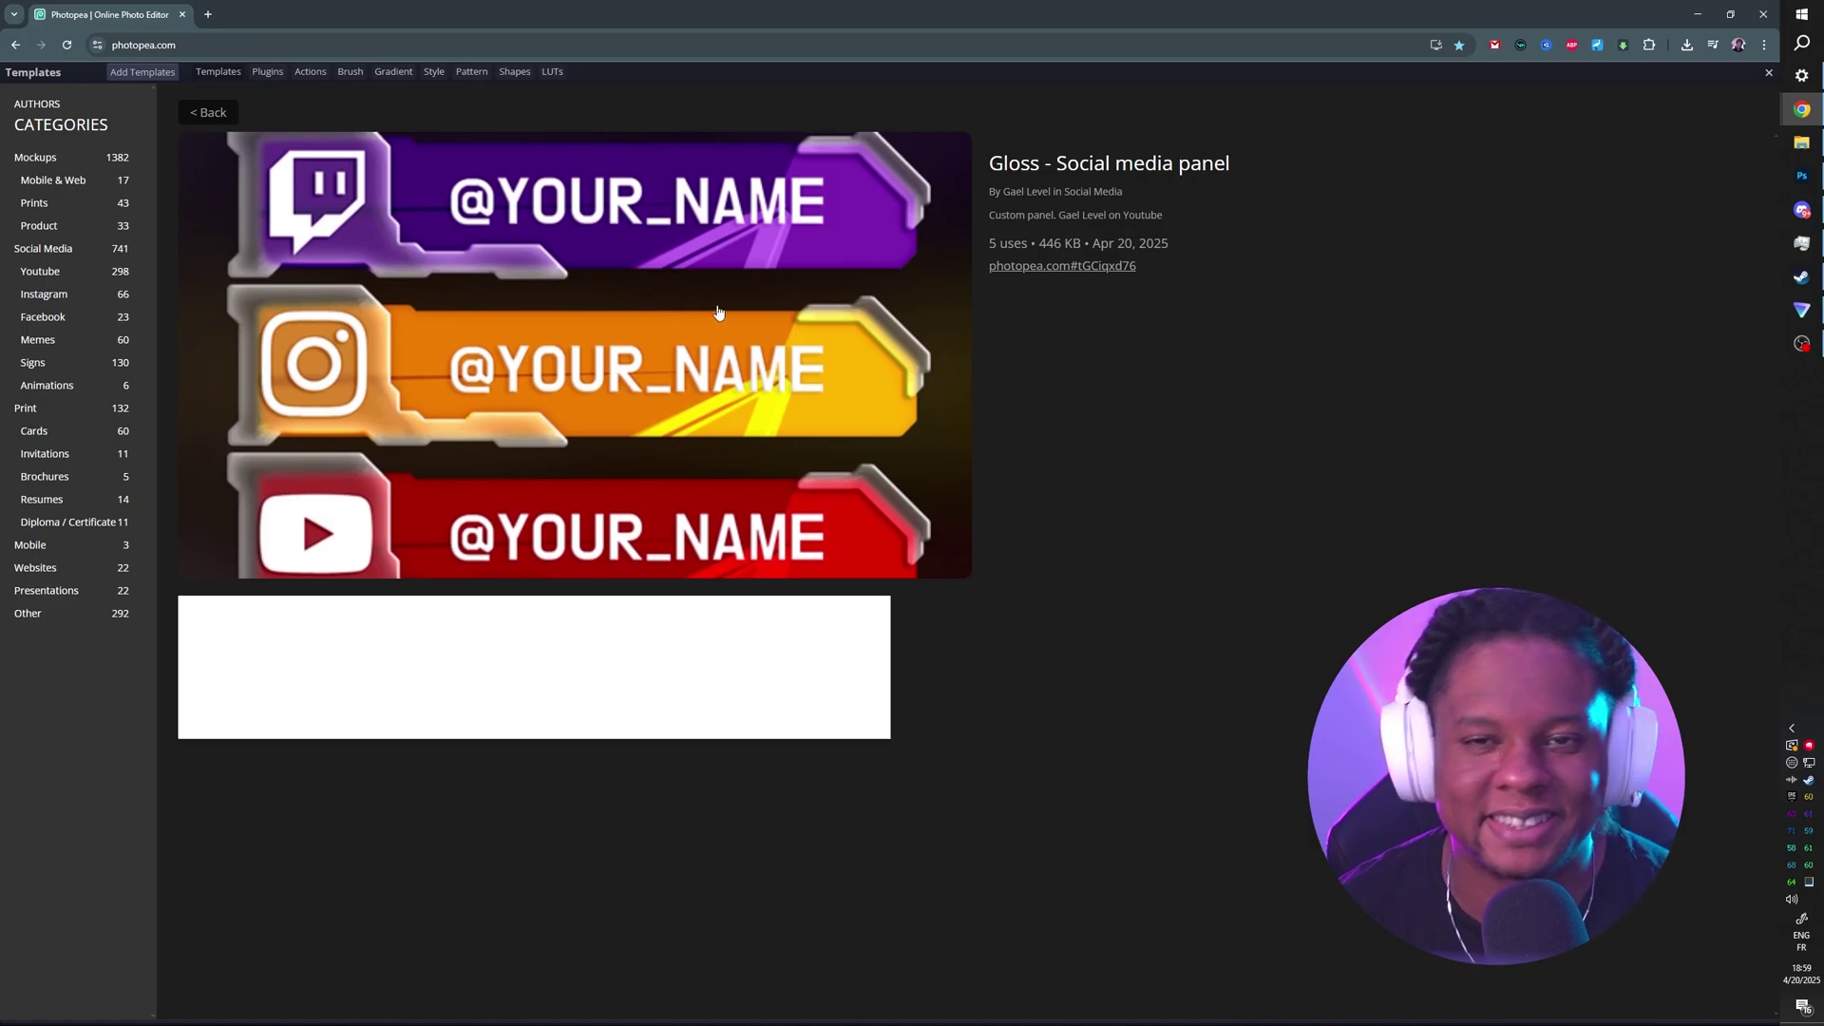
click(718, 314)
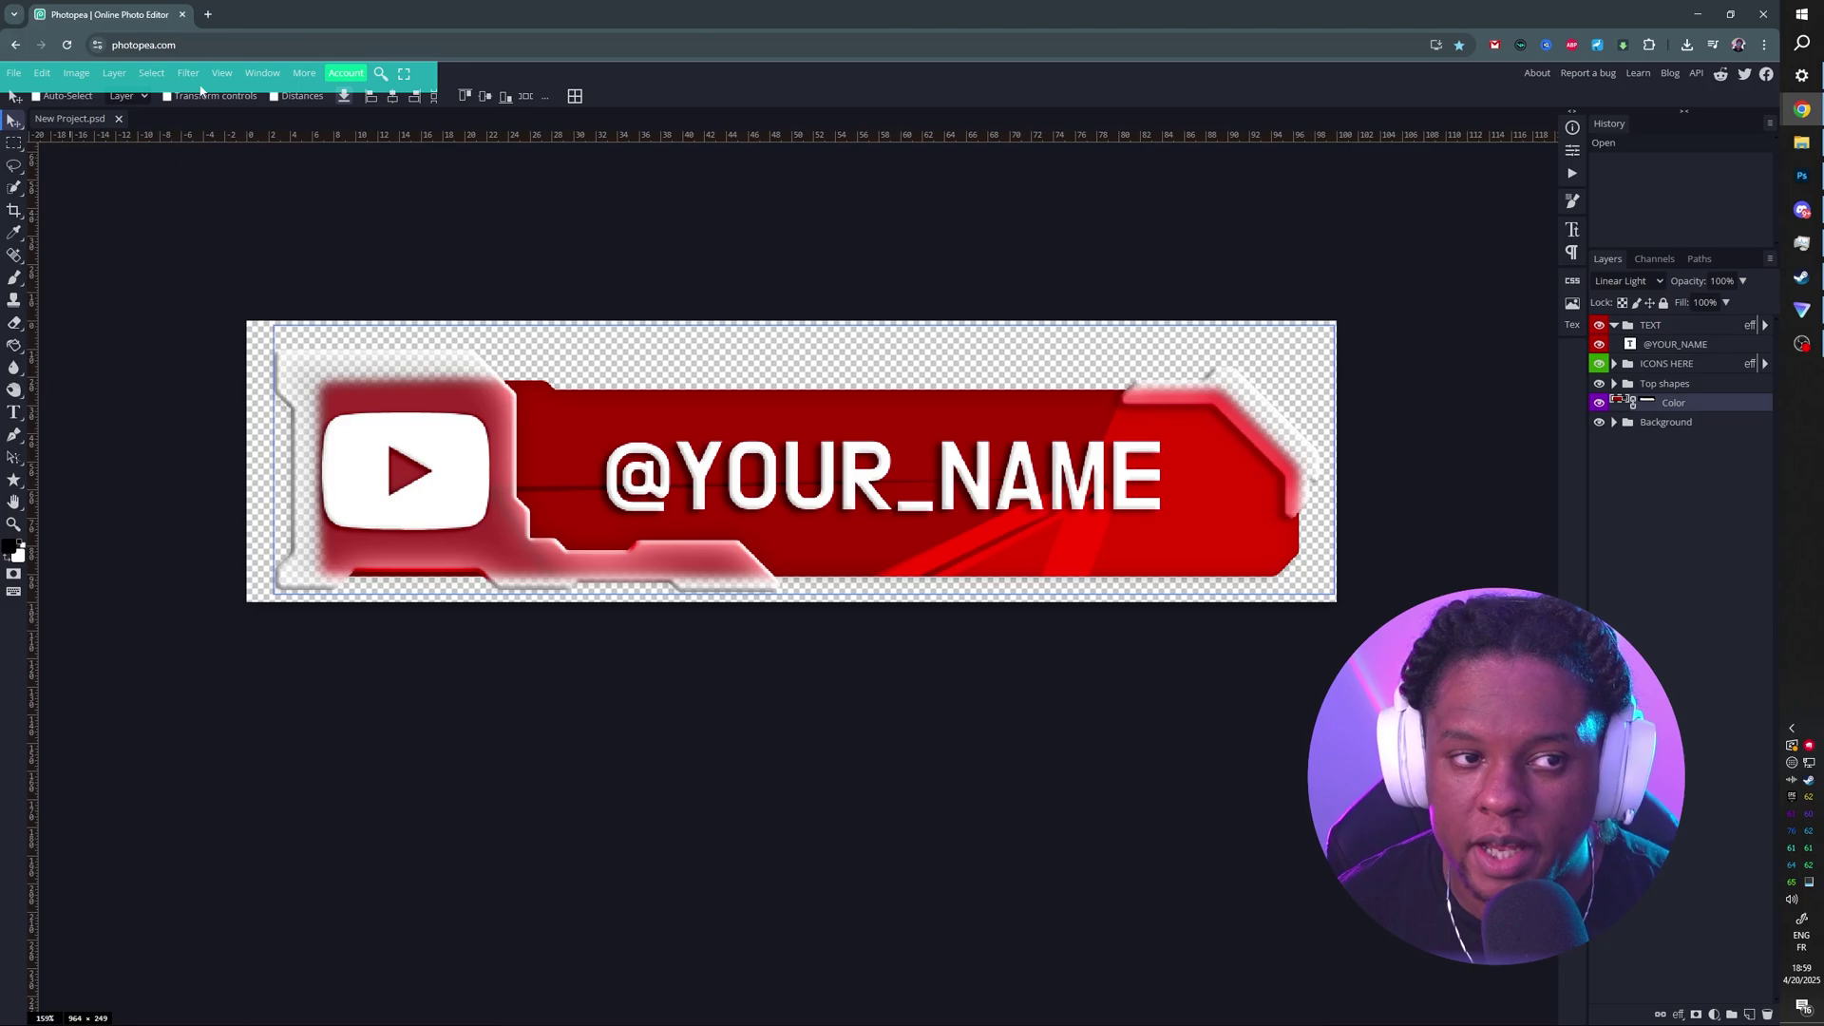
click(17, 76)
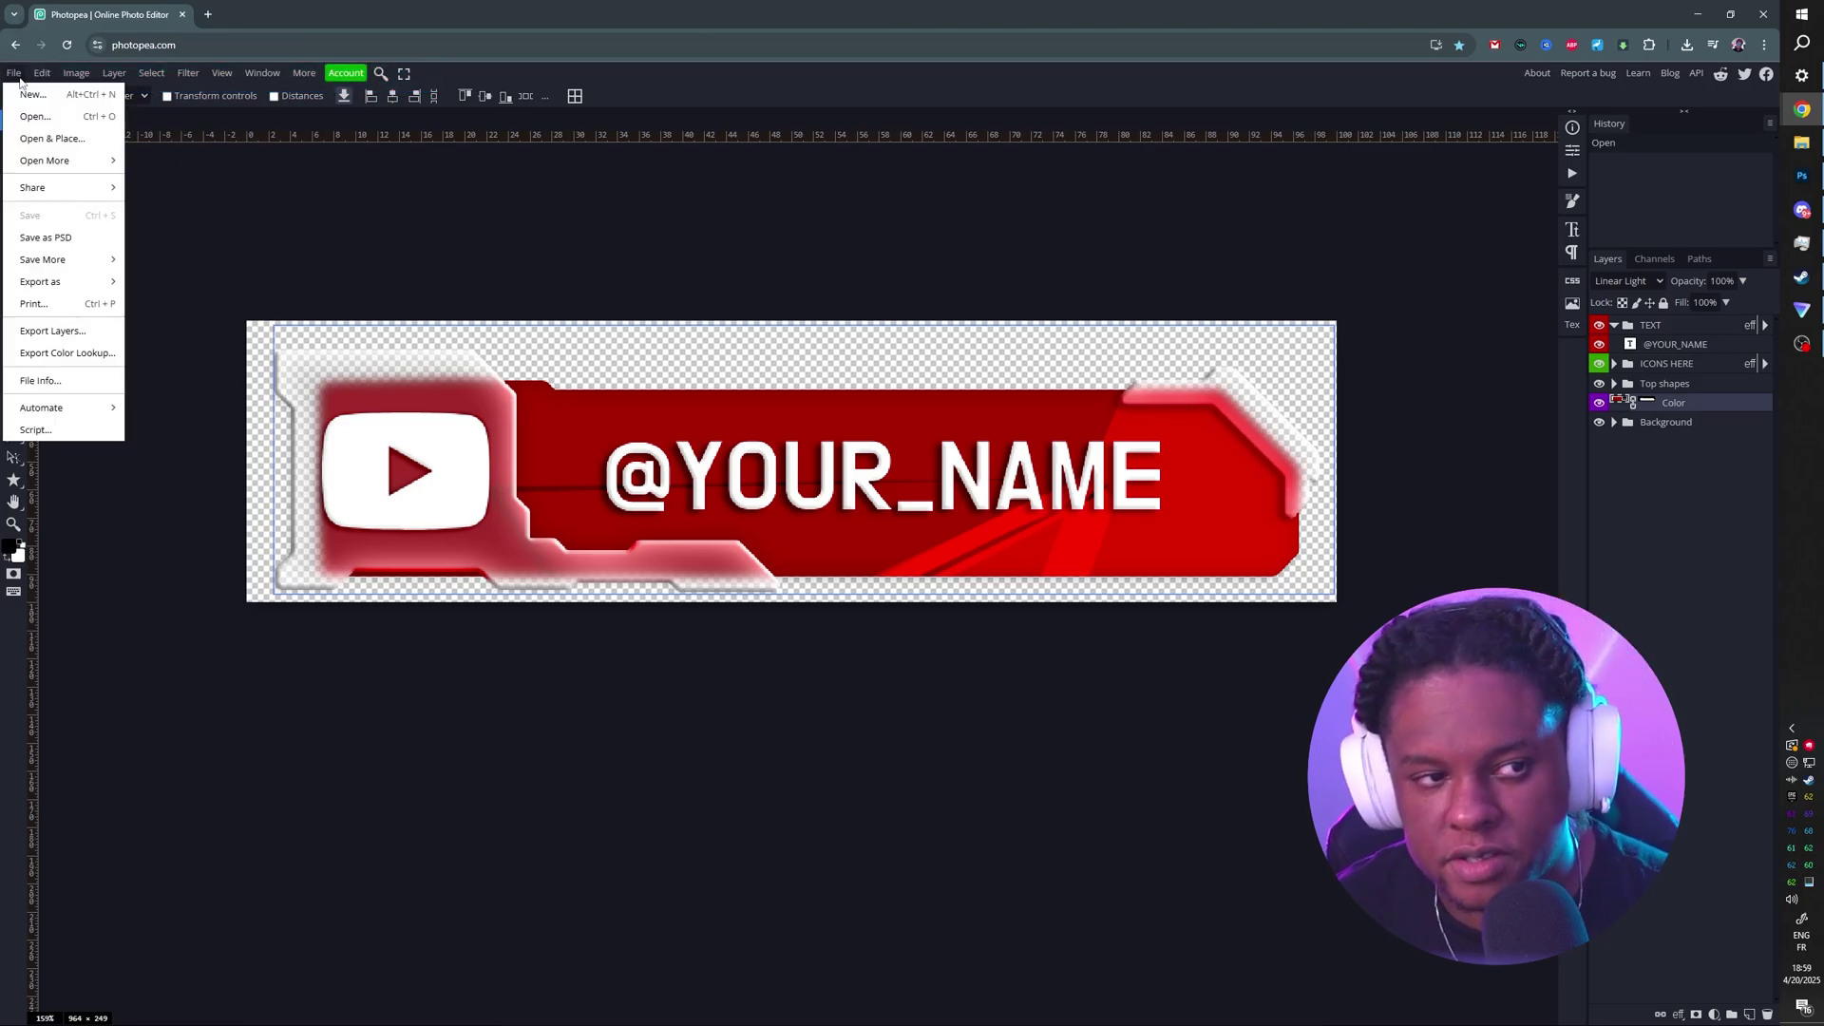
mouse_move(57, 282)
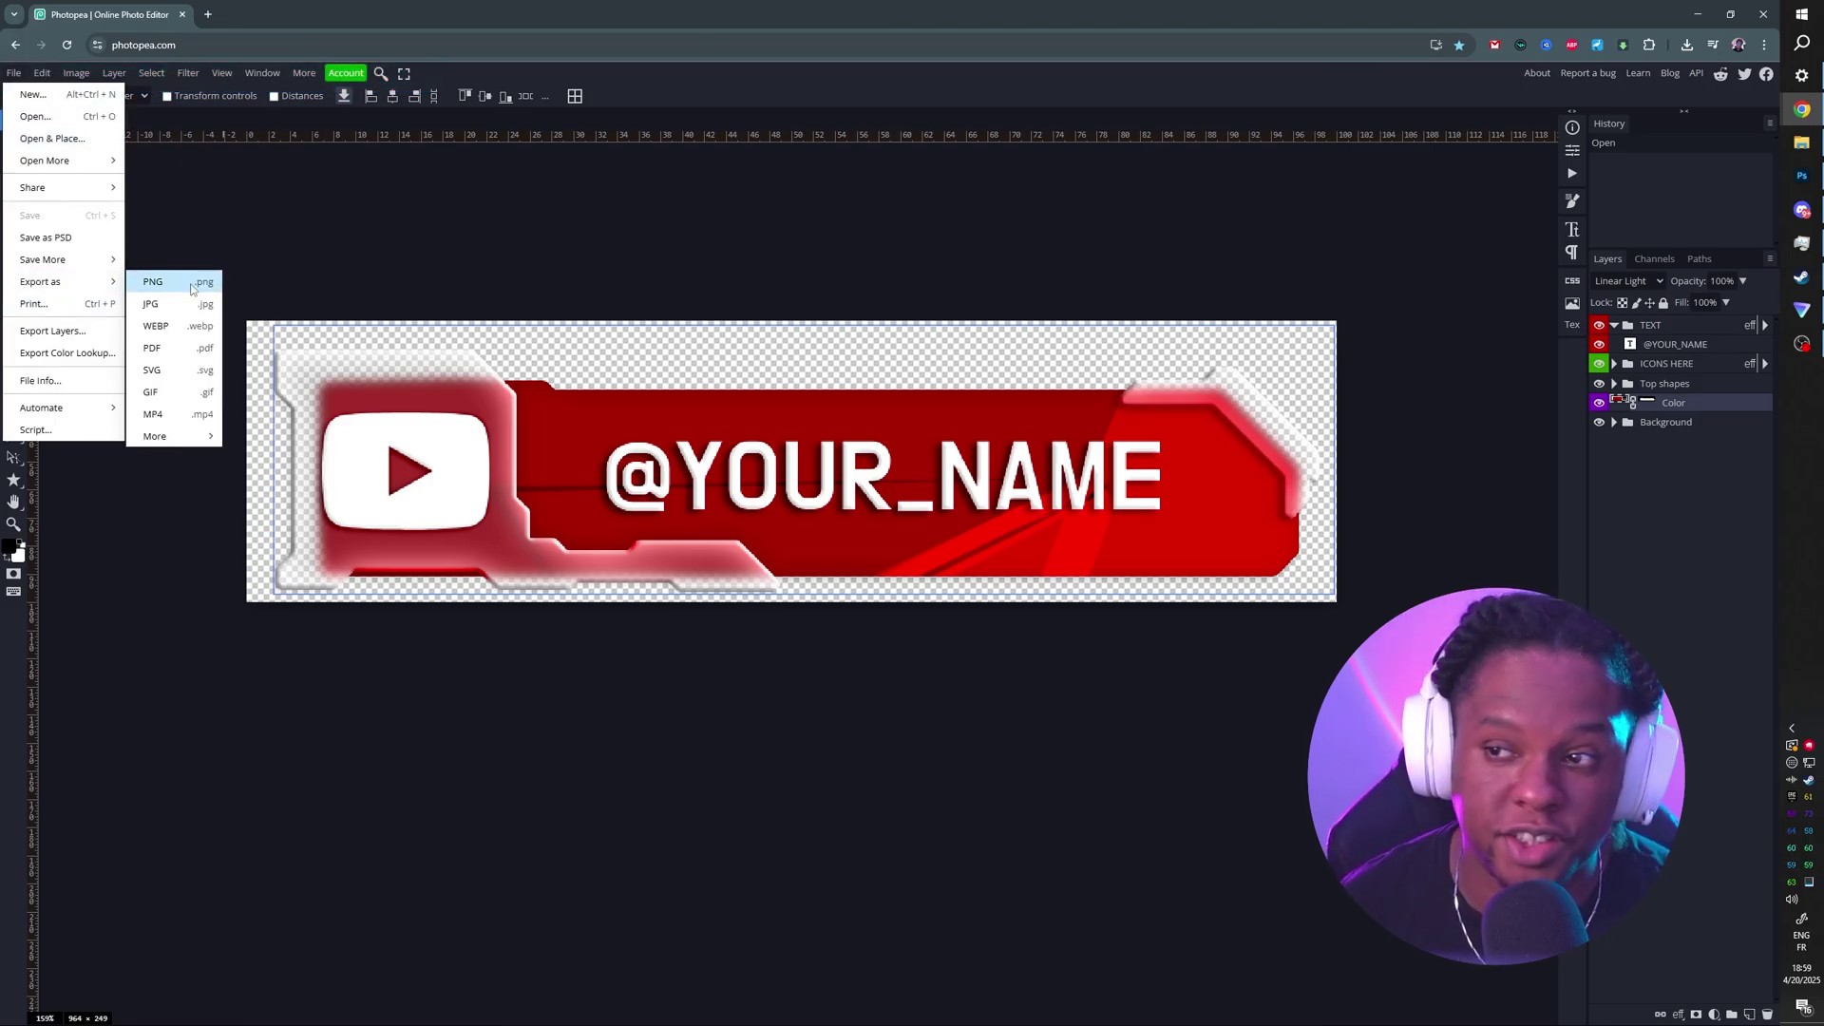
mouse_move(36, 78)
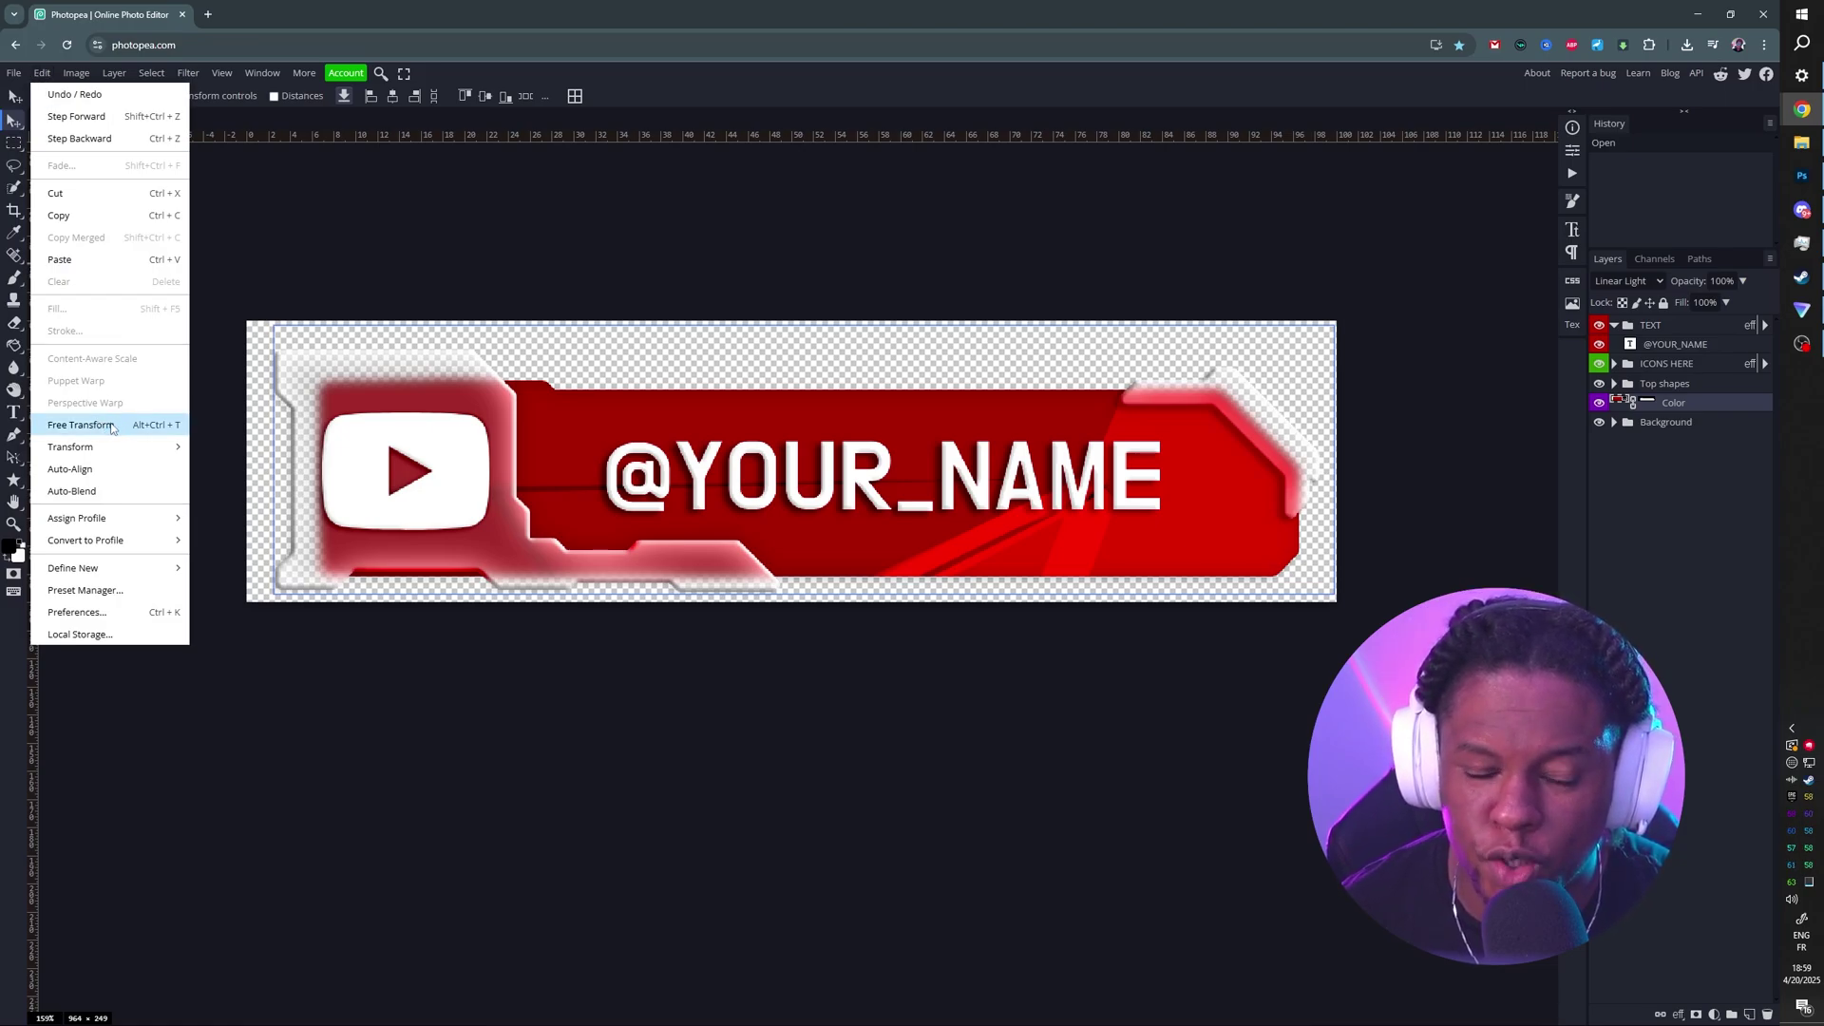
click(468, 305)
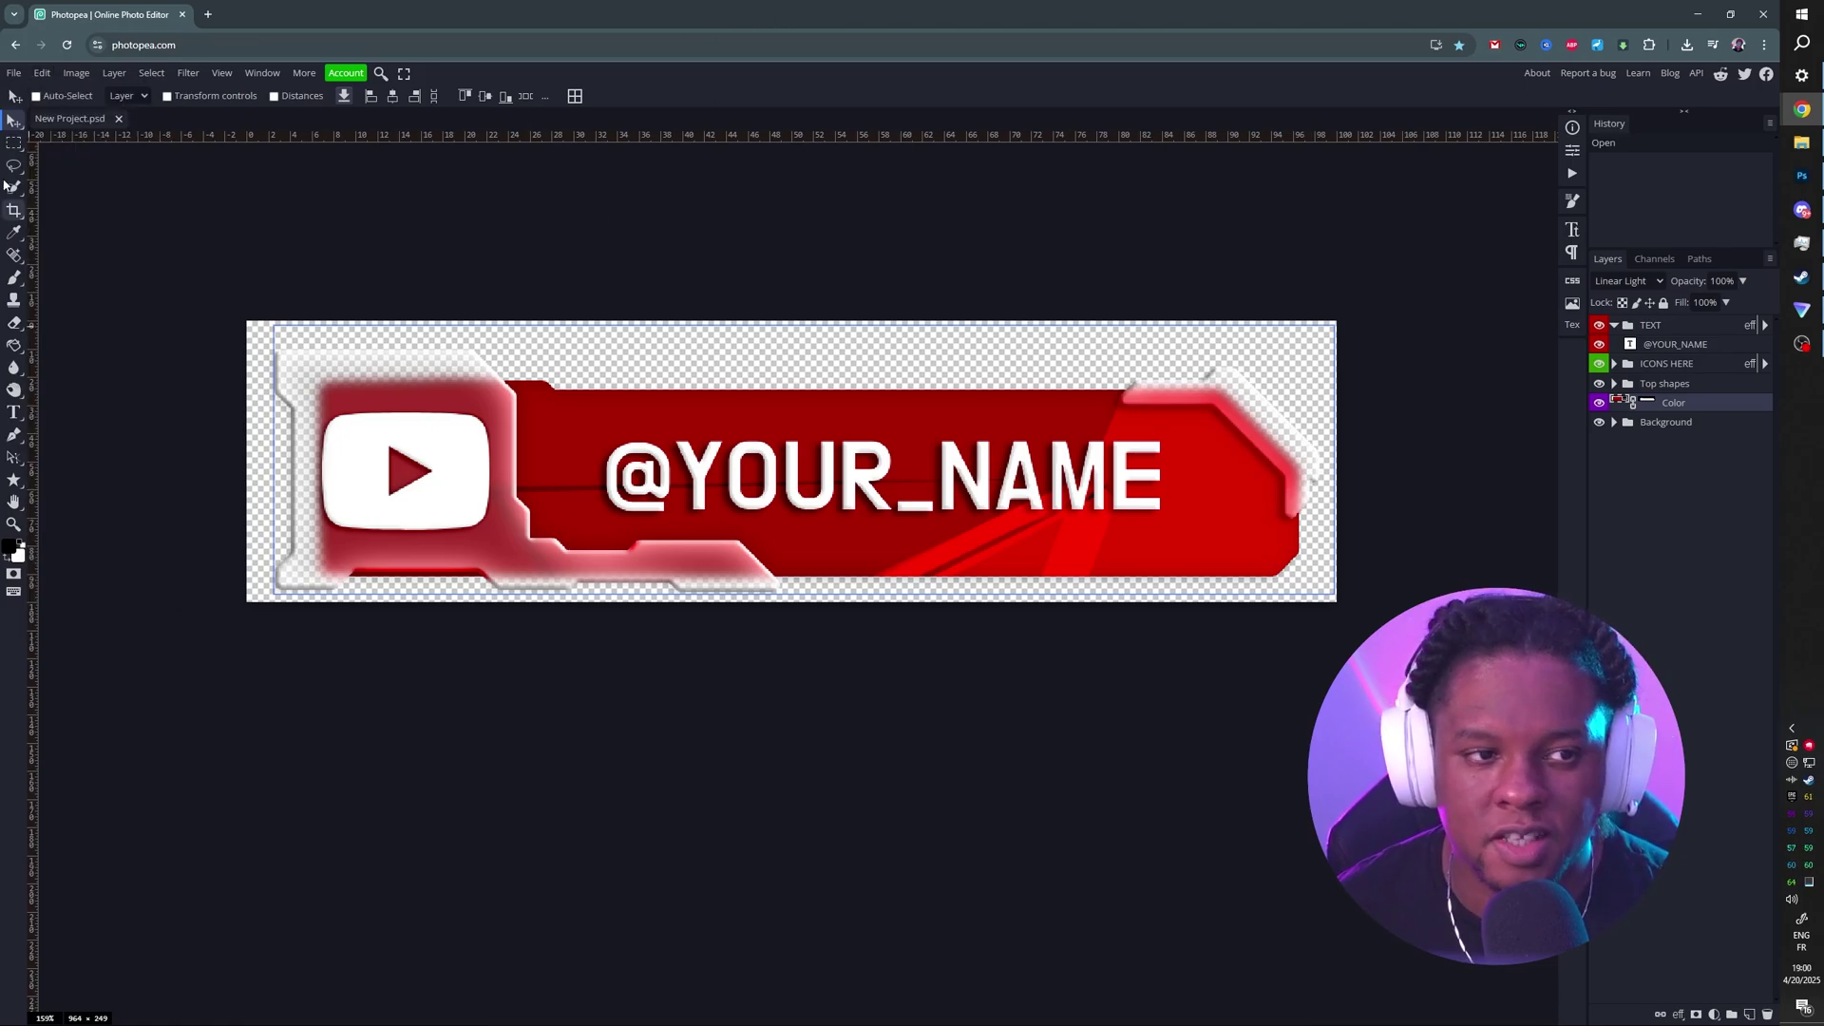
Collapse the TEXT group and toggle its visibility to check the username text on the panel
click(1615, 327)
click(1600, 327)
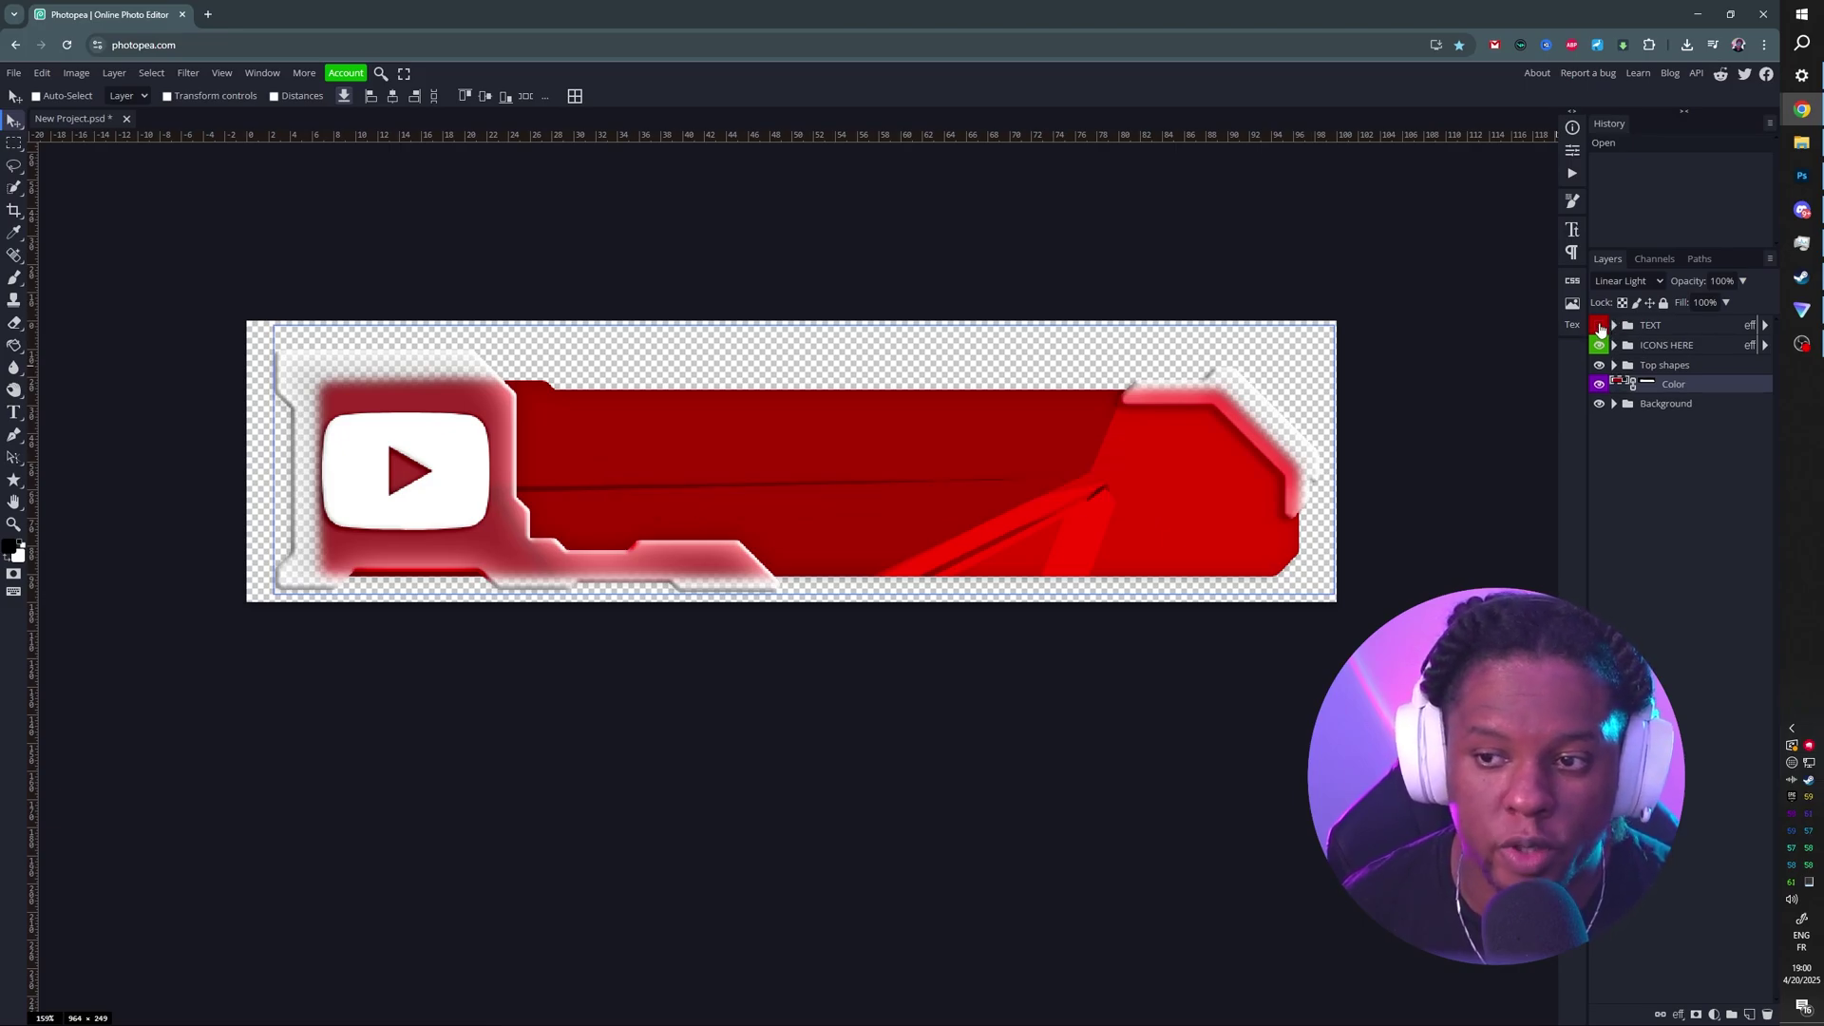
click(1600, 327)
click(1599, 326)
click(1600, 327)
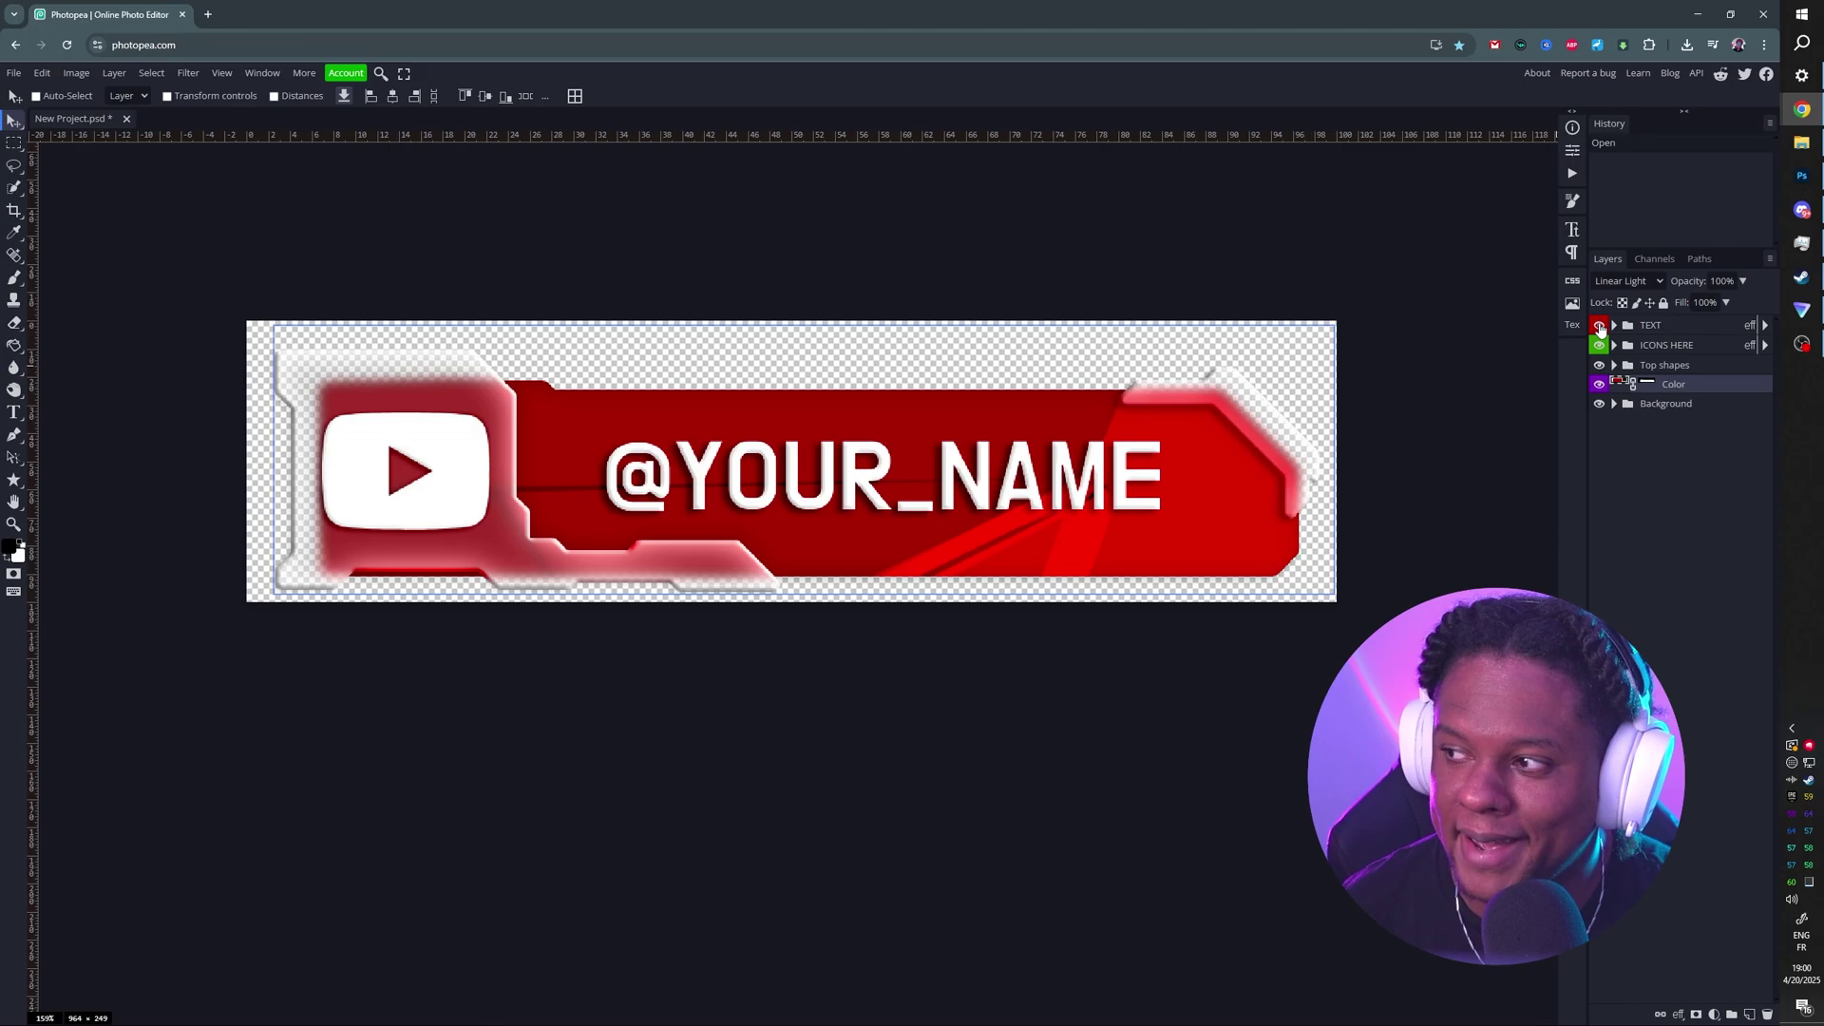
click(1600, 327)
click(1600, 327)
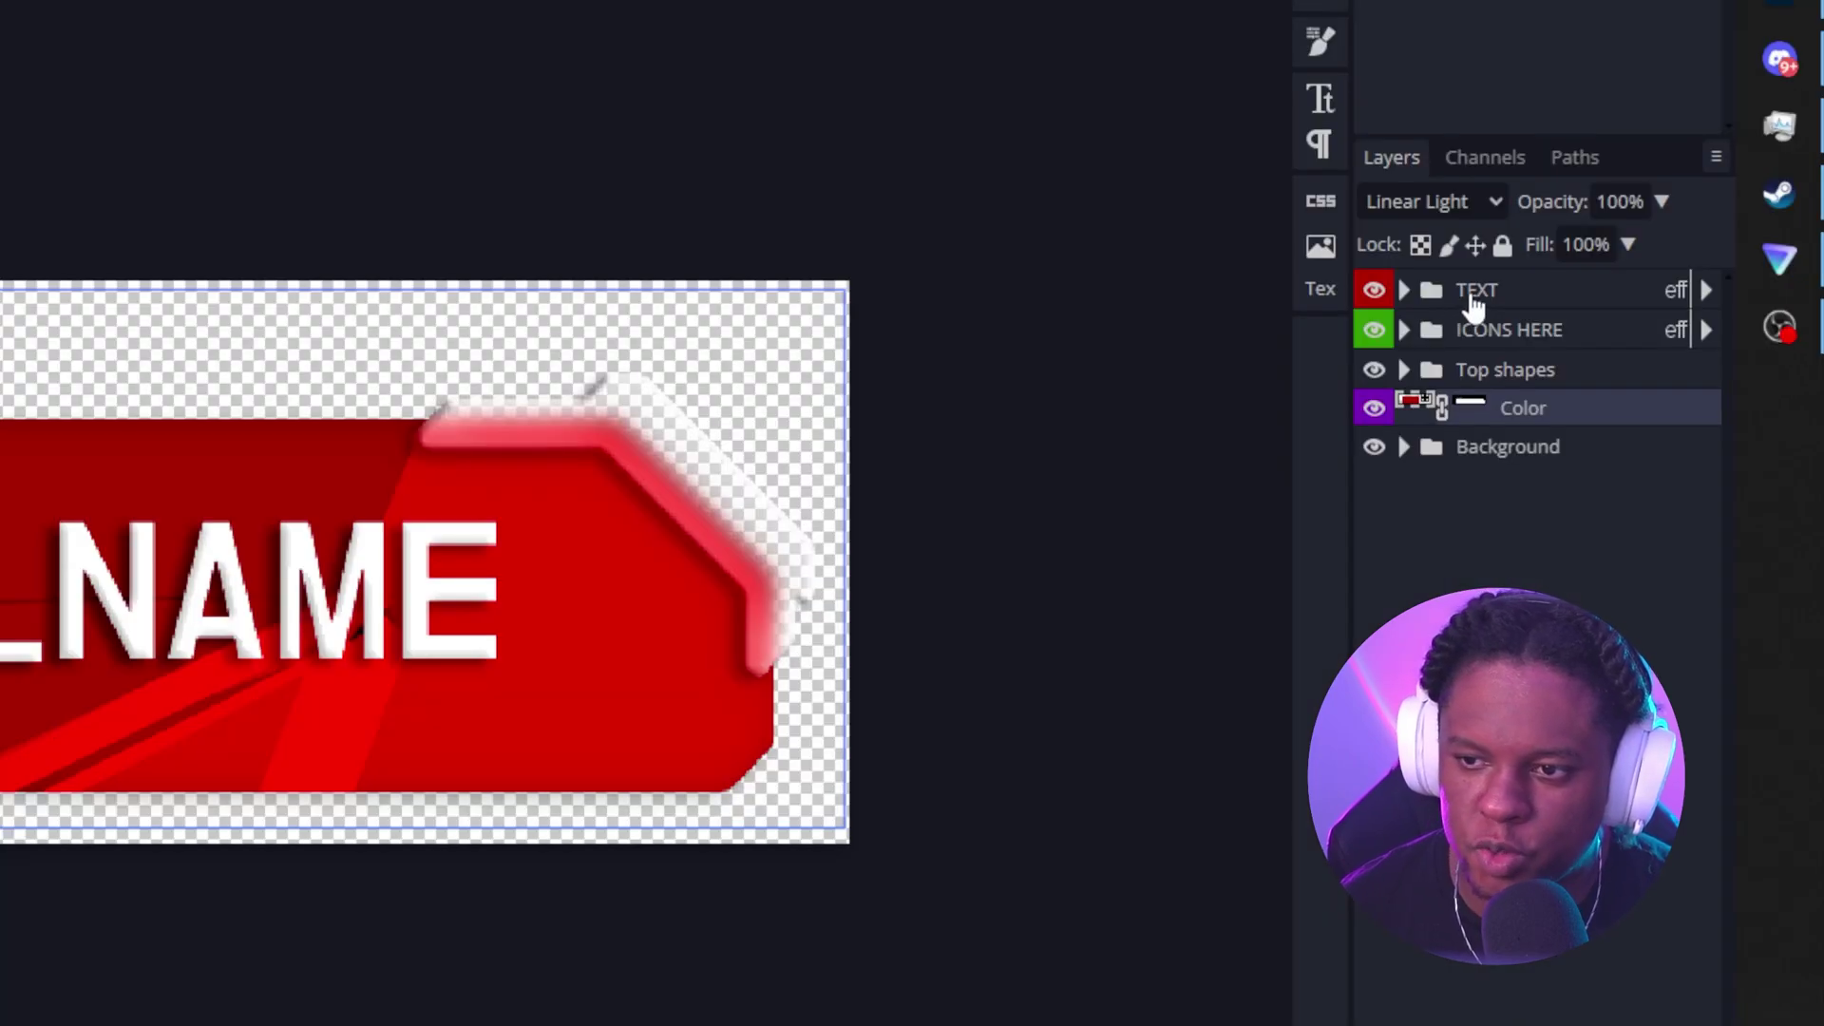
click(1405, 291)
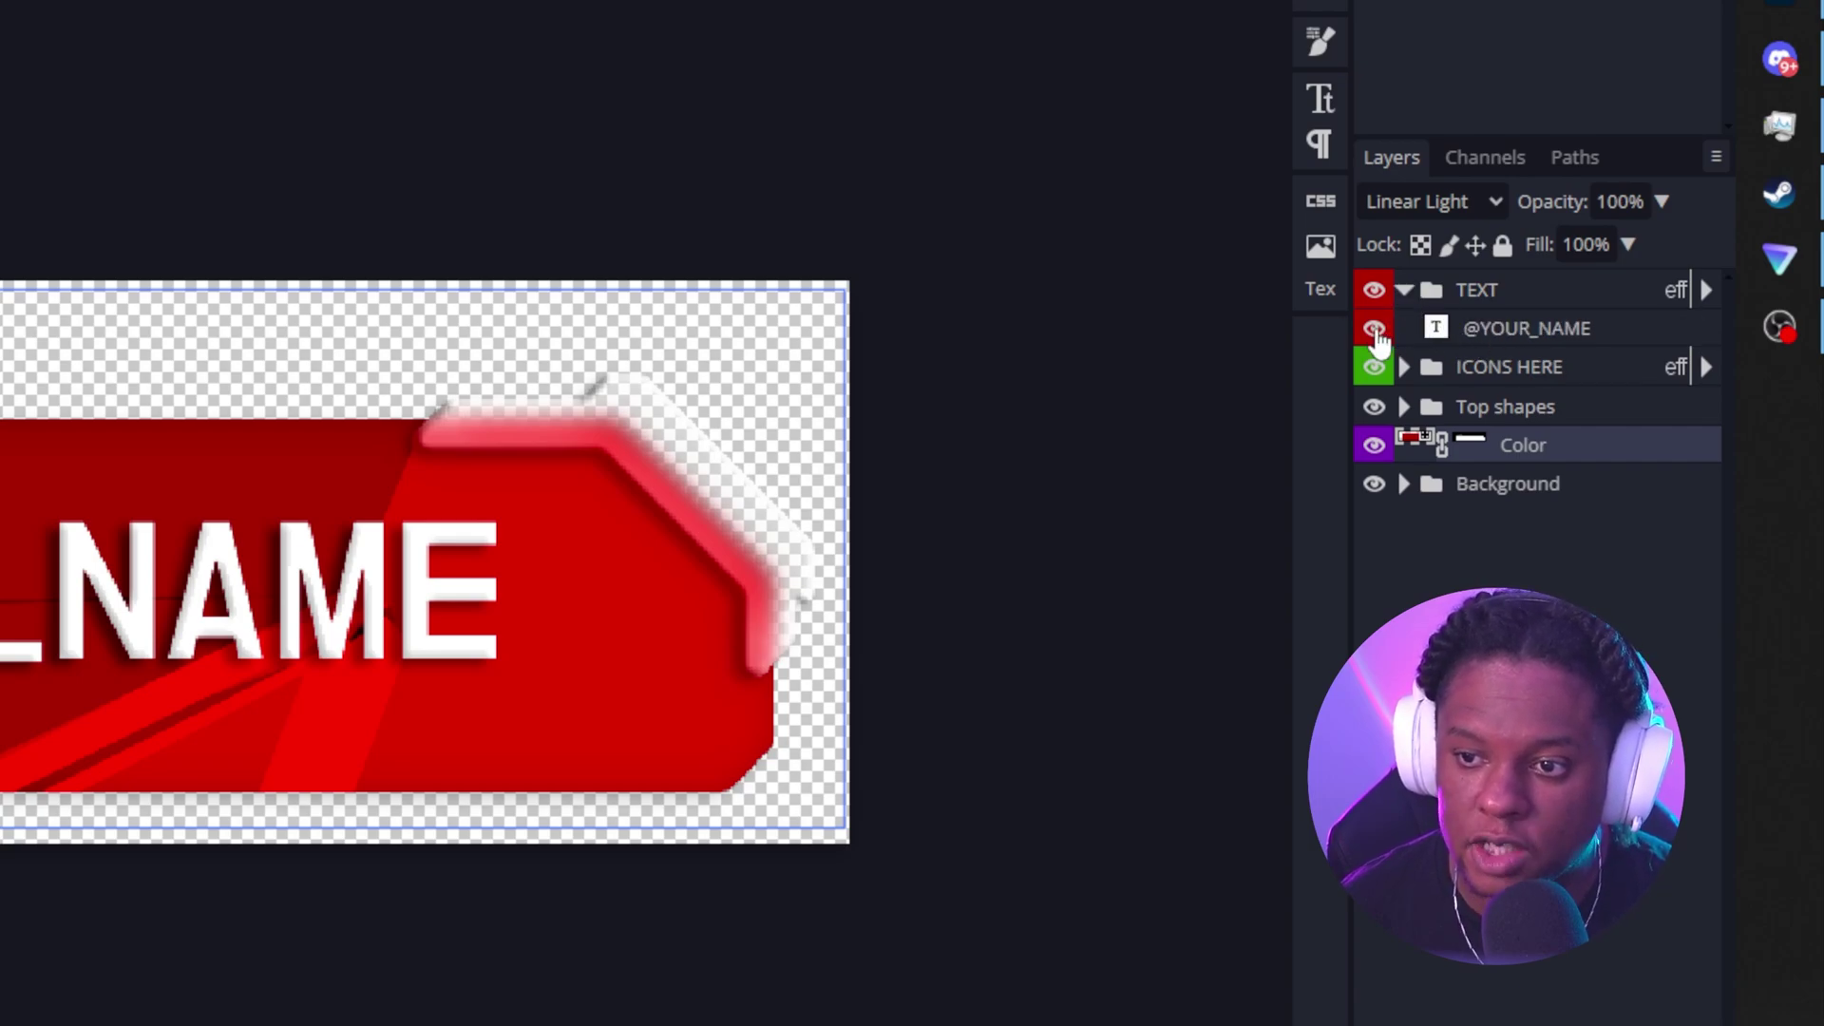
click(1374, 330)
click(1374, 330)
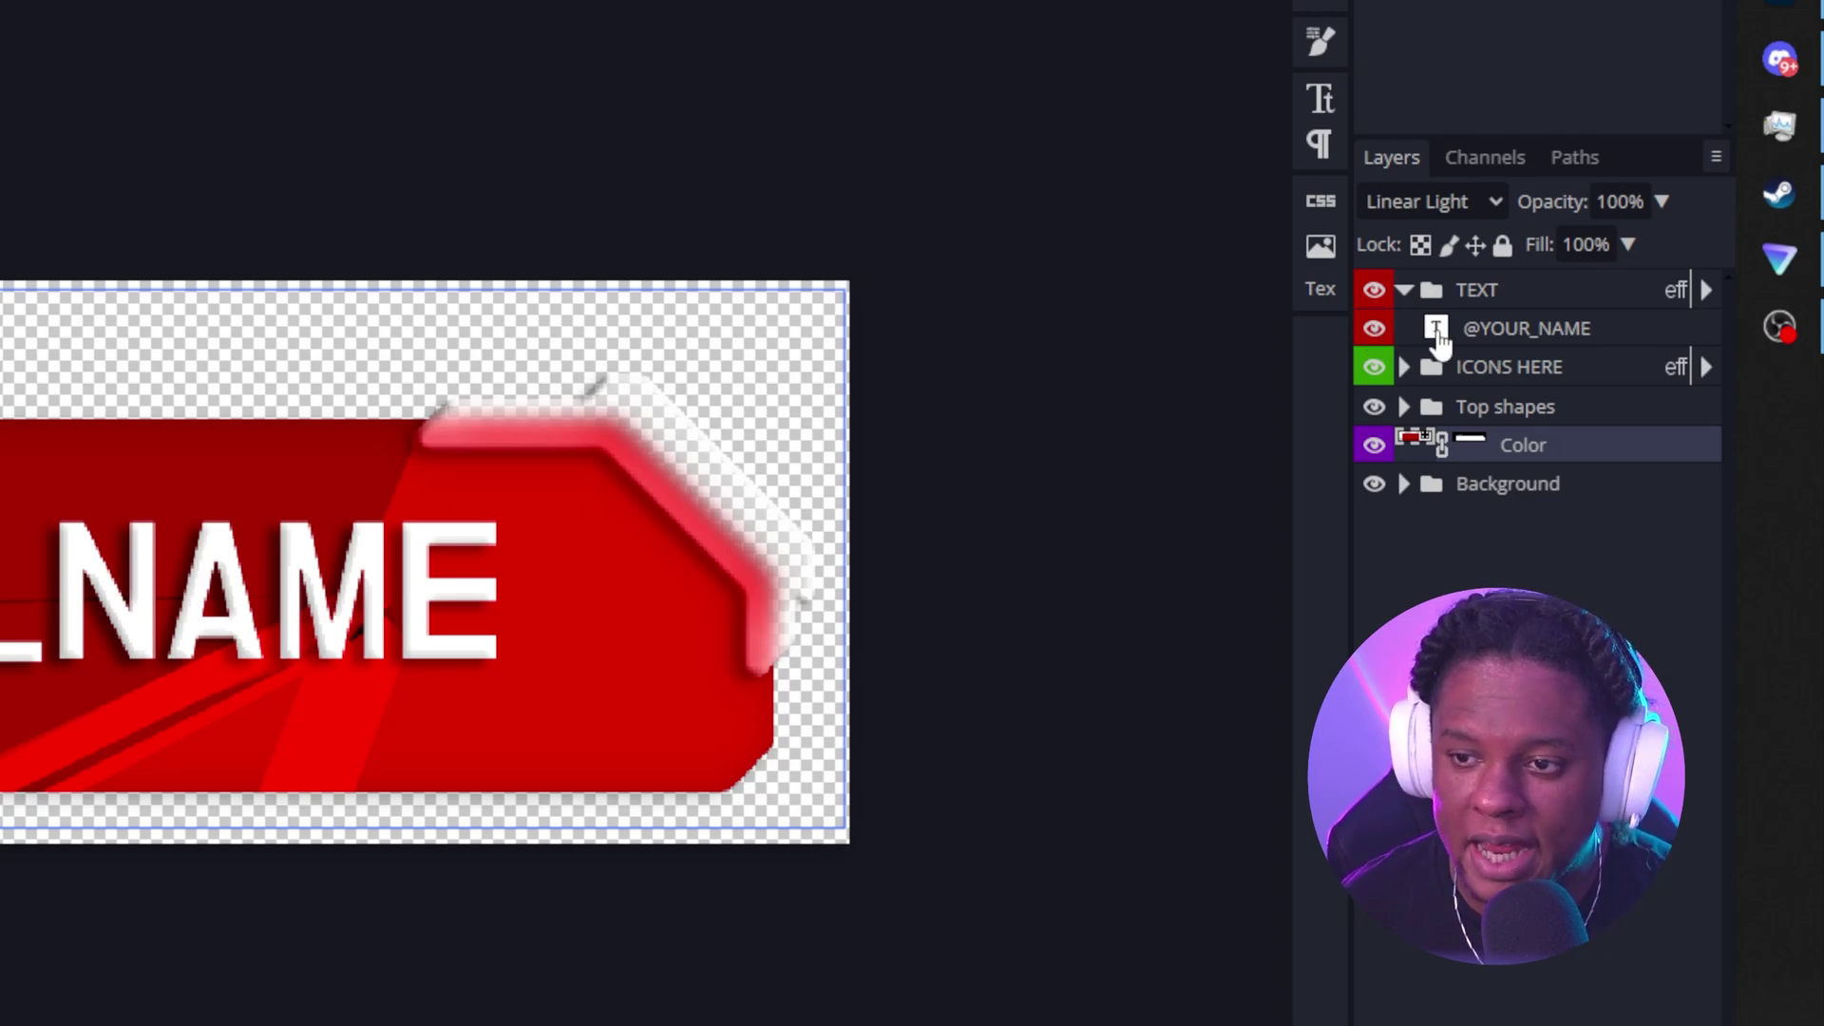
click(1436, 332)
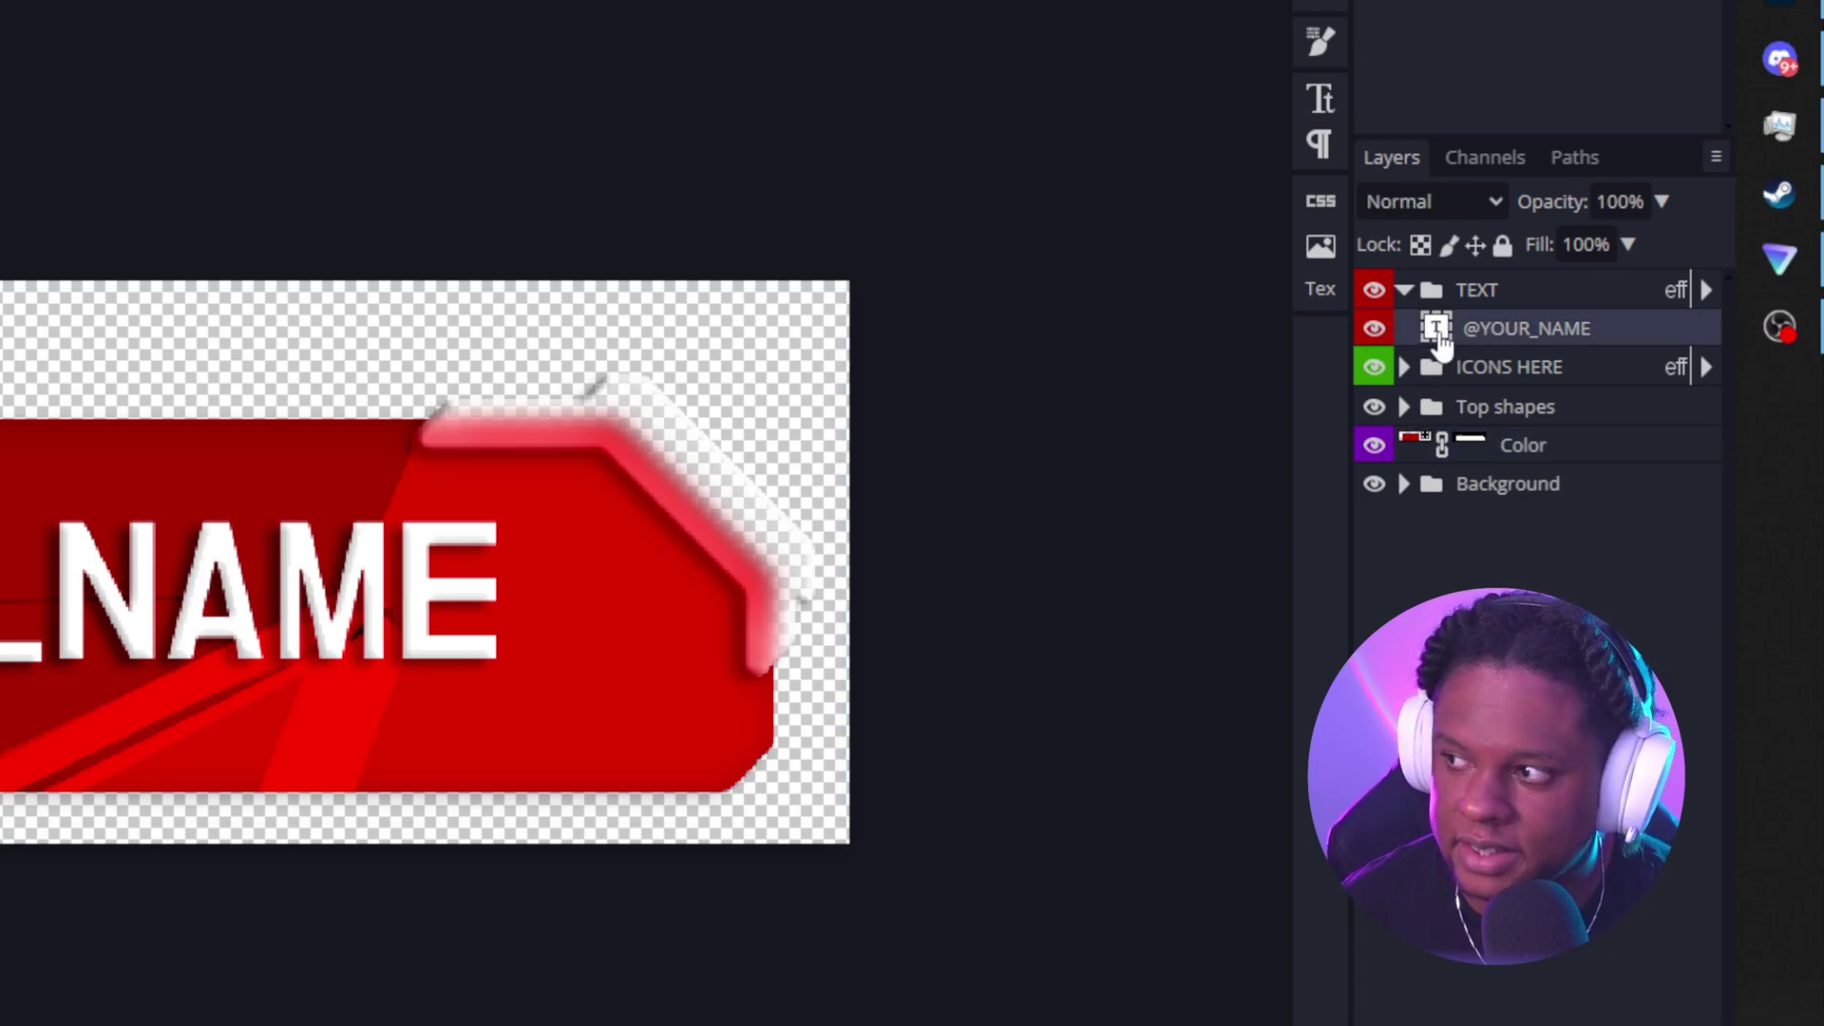
double_click(1436, 332)
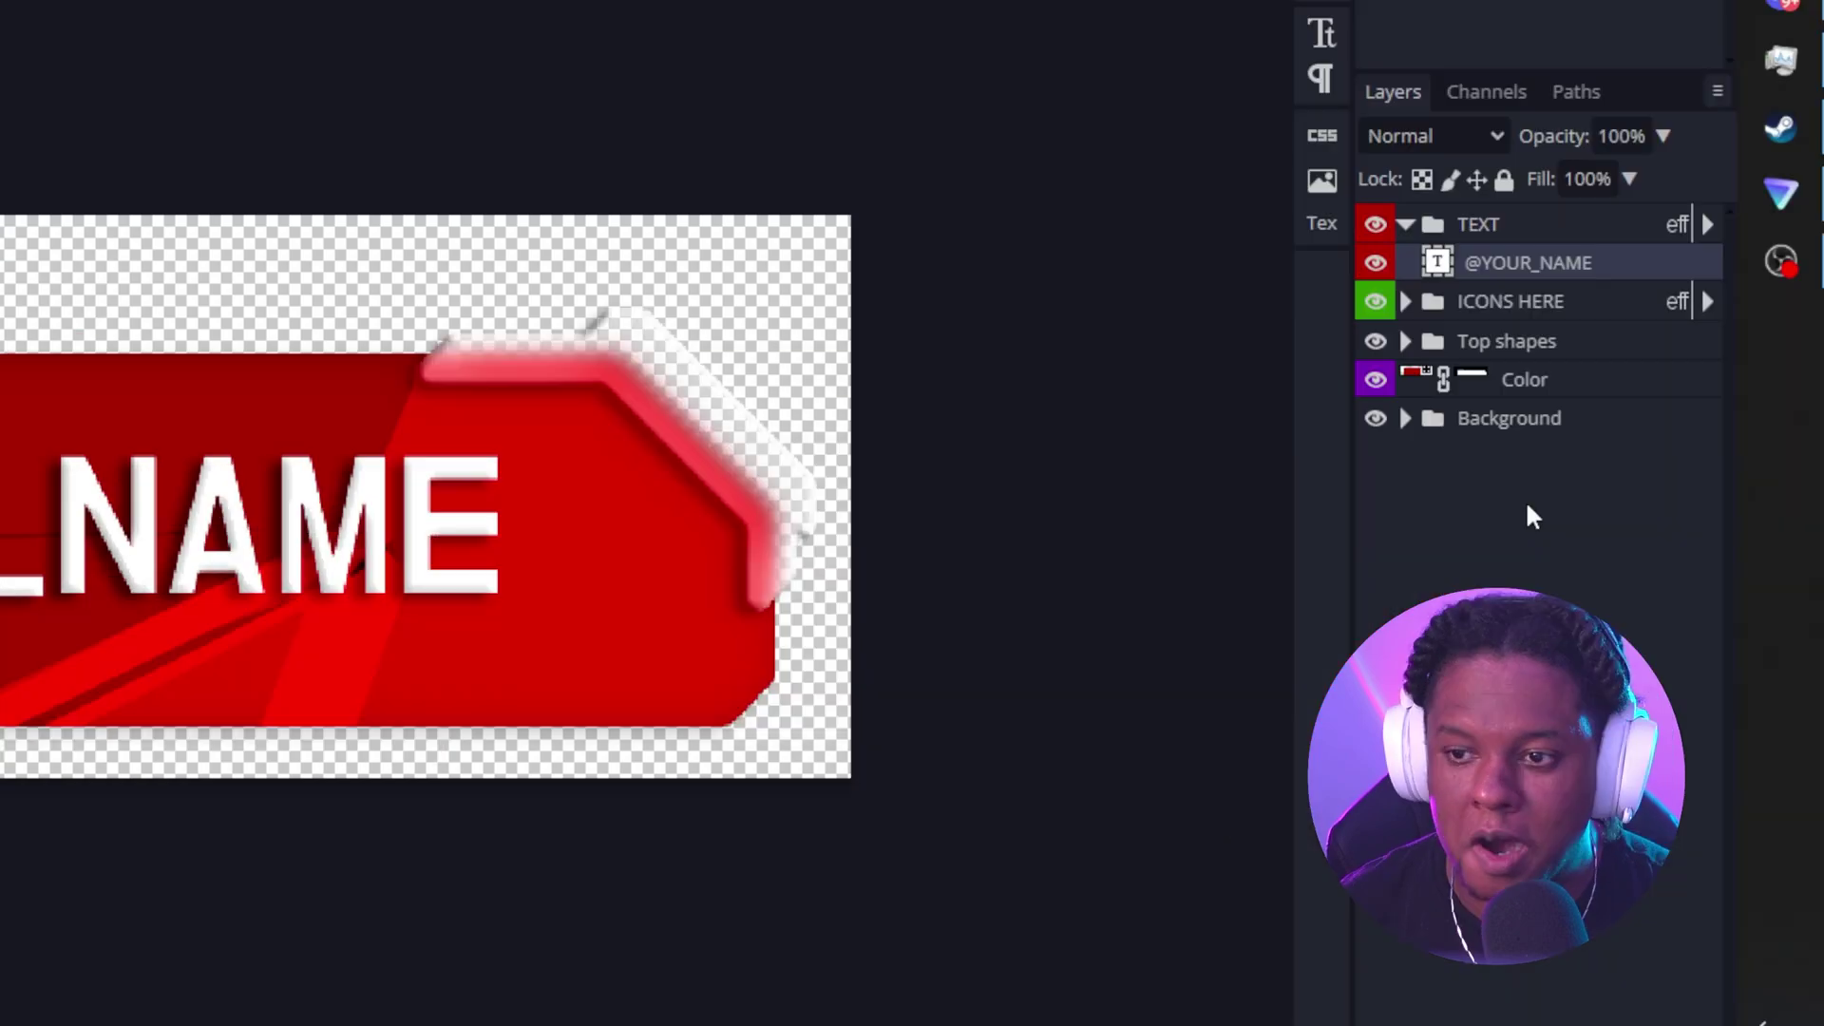
Expand ICONS HERE and swap the visible Youtube icon for the Twitch Icon layer
click(1406, 304)
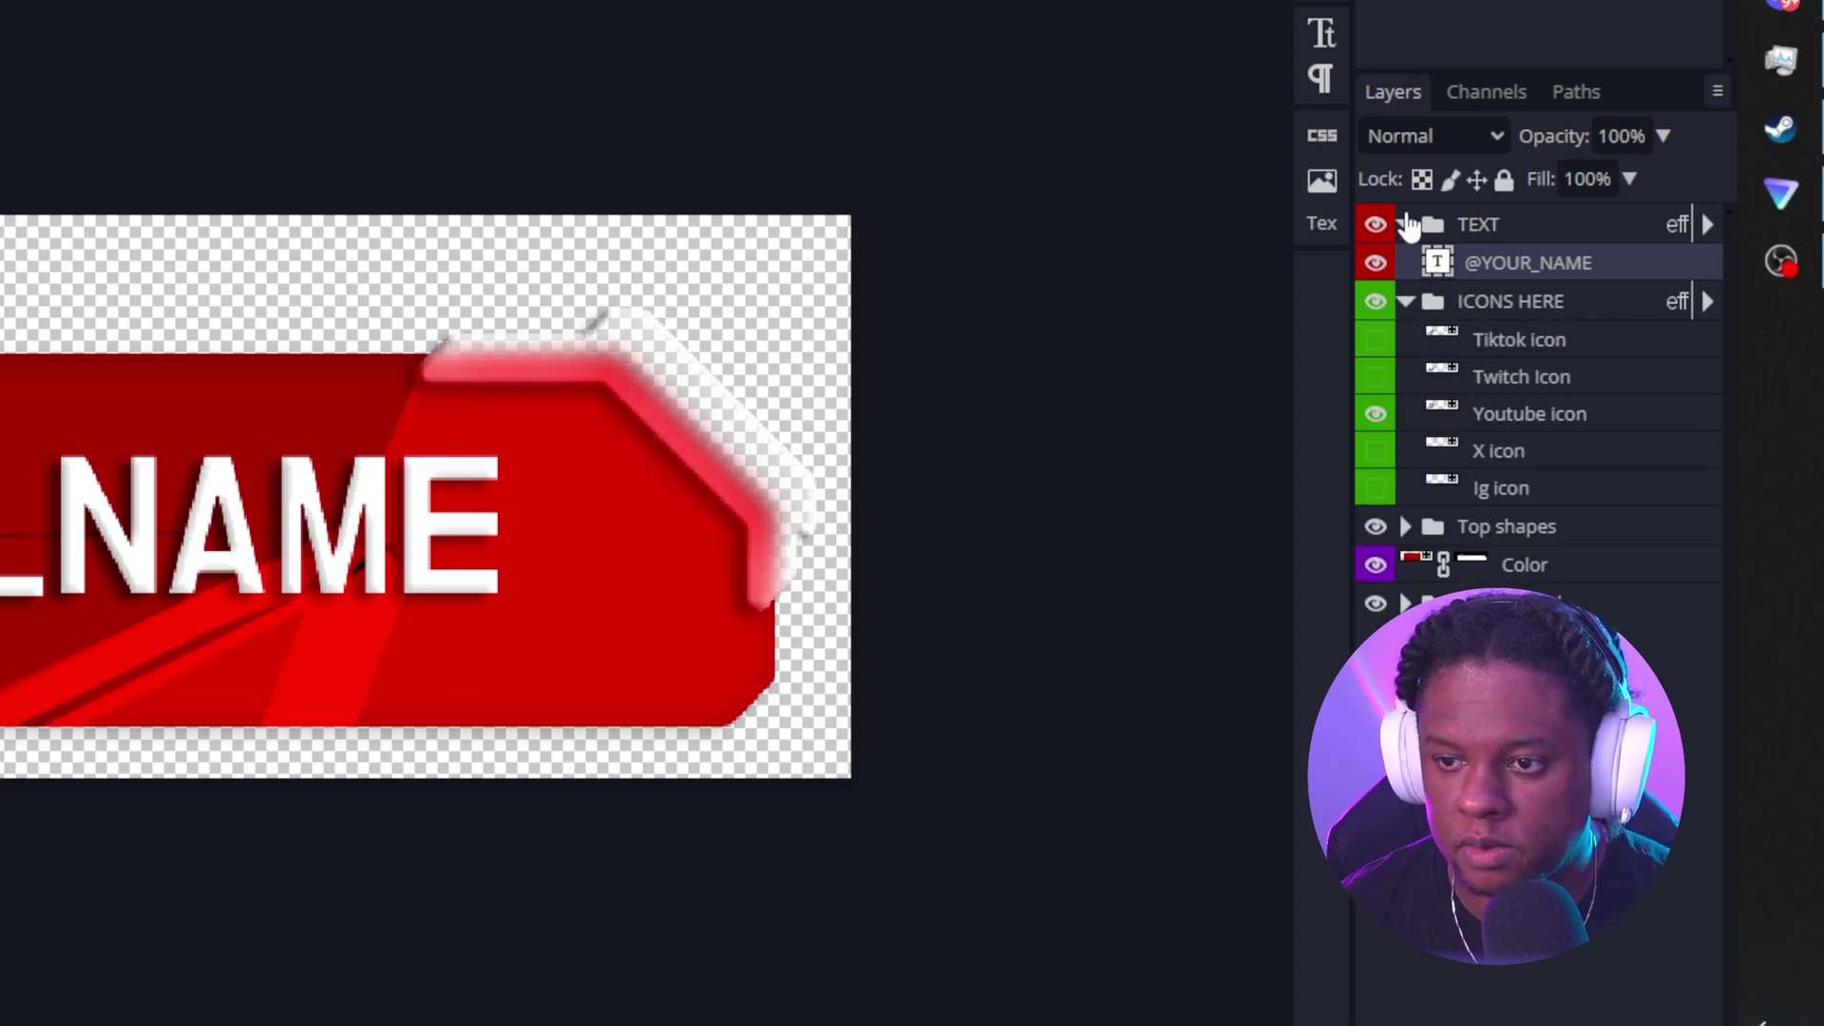
click(1407, 228)
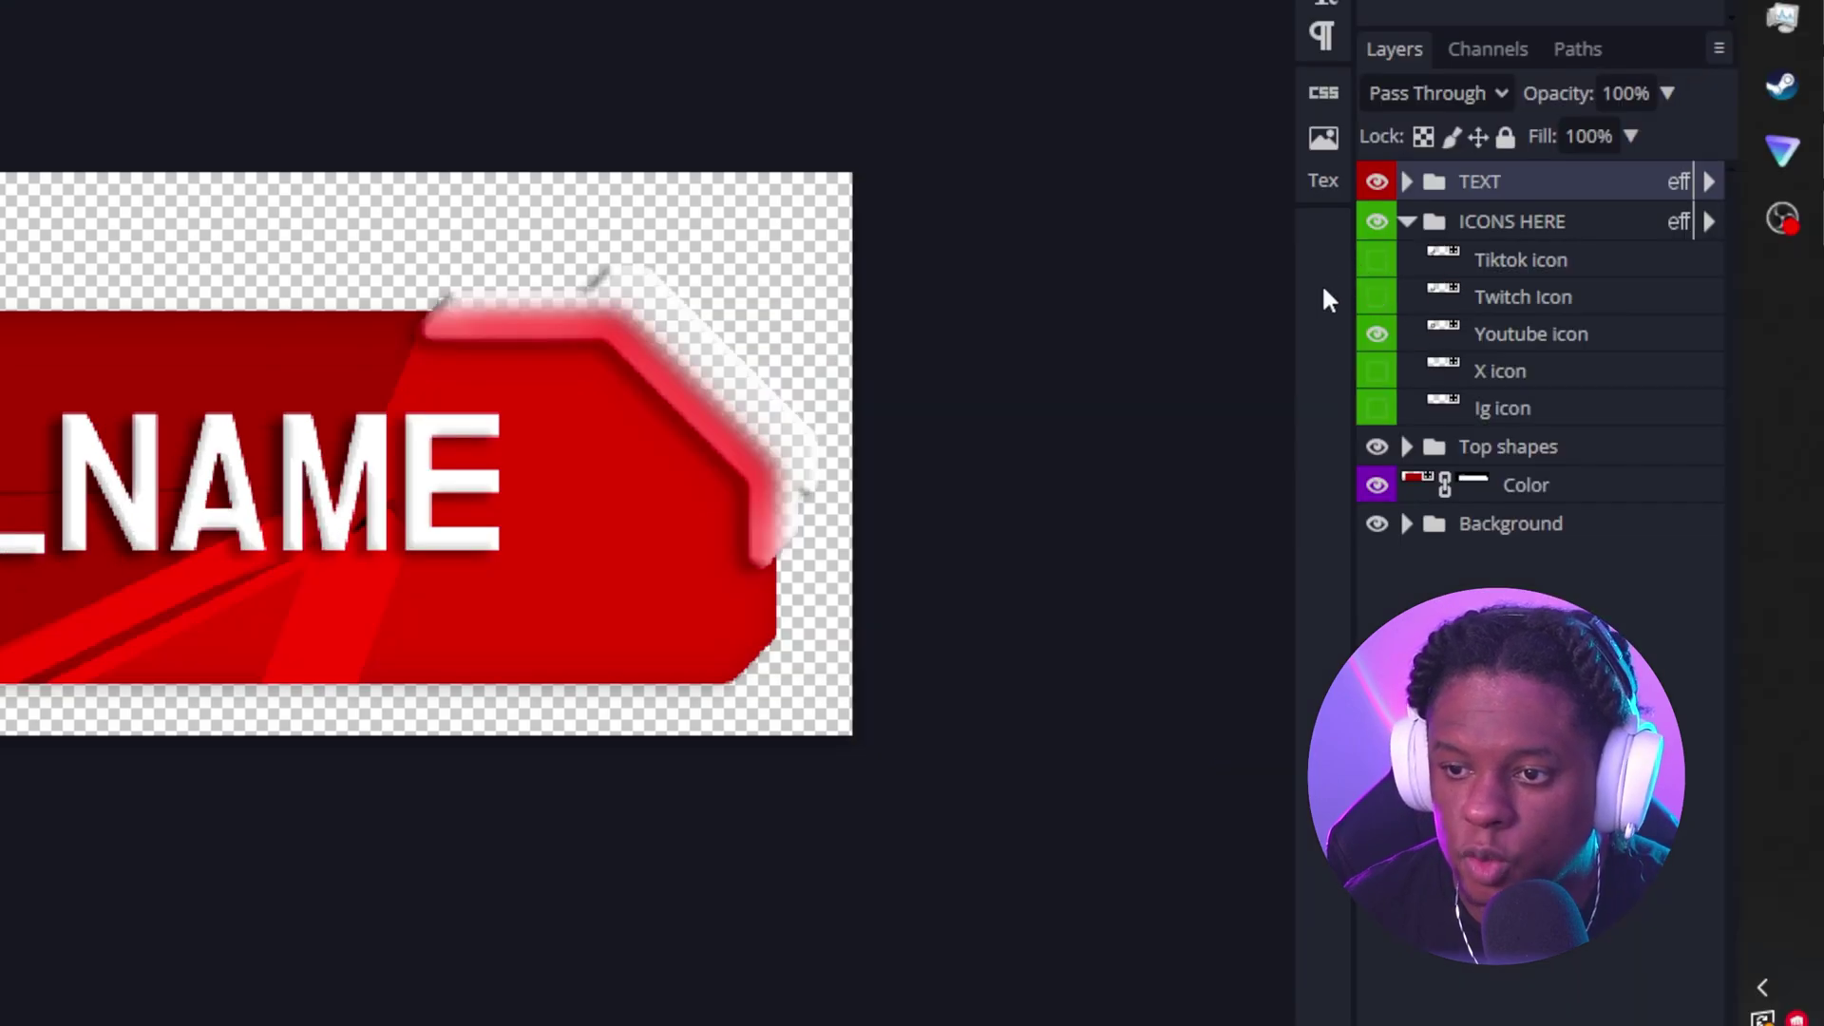
click(1377, 338)
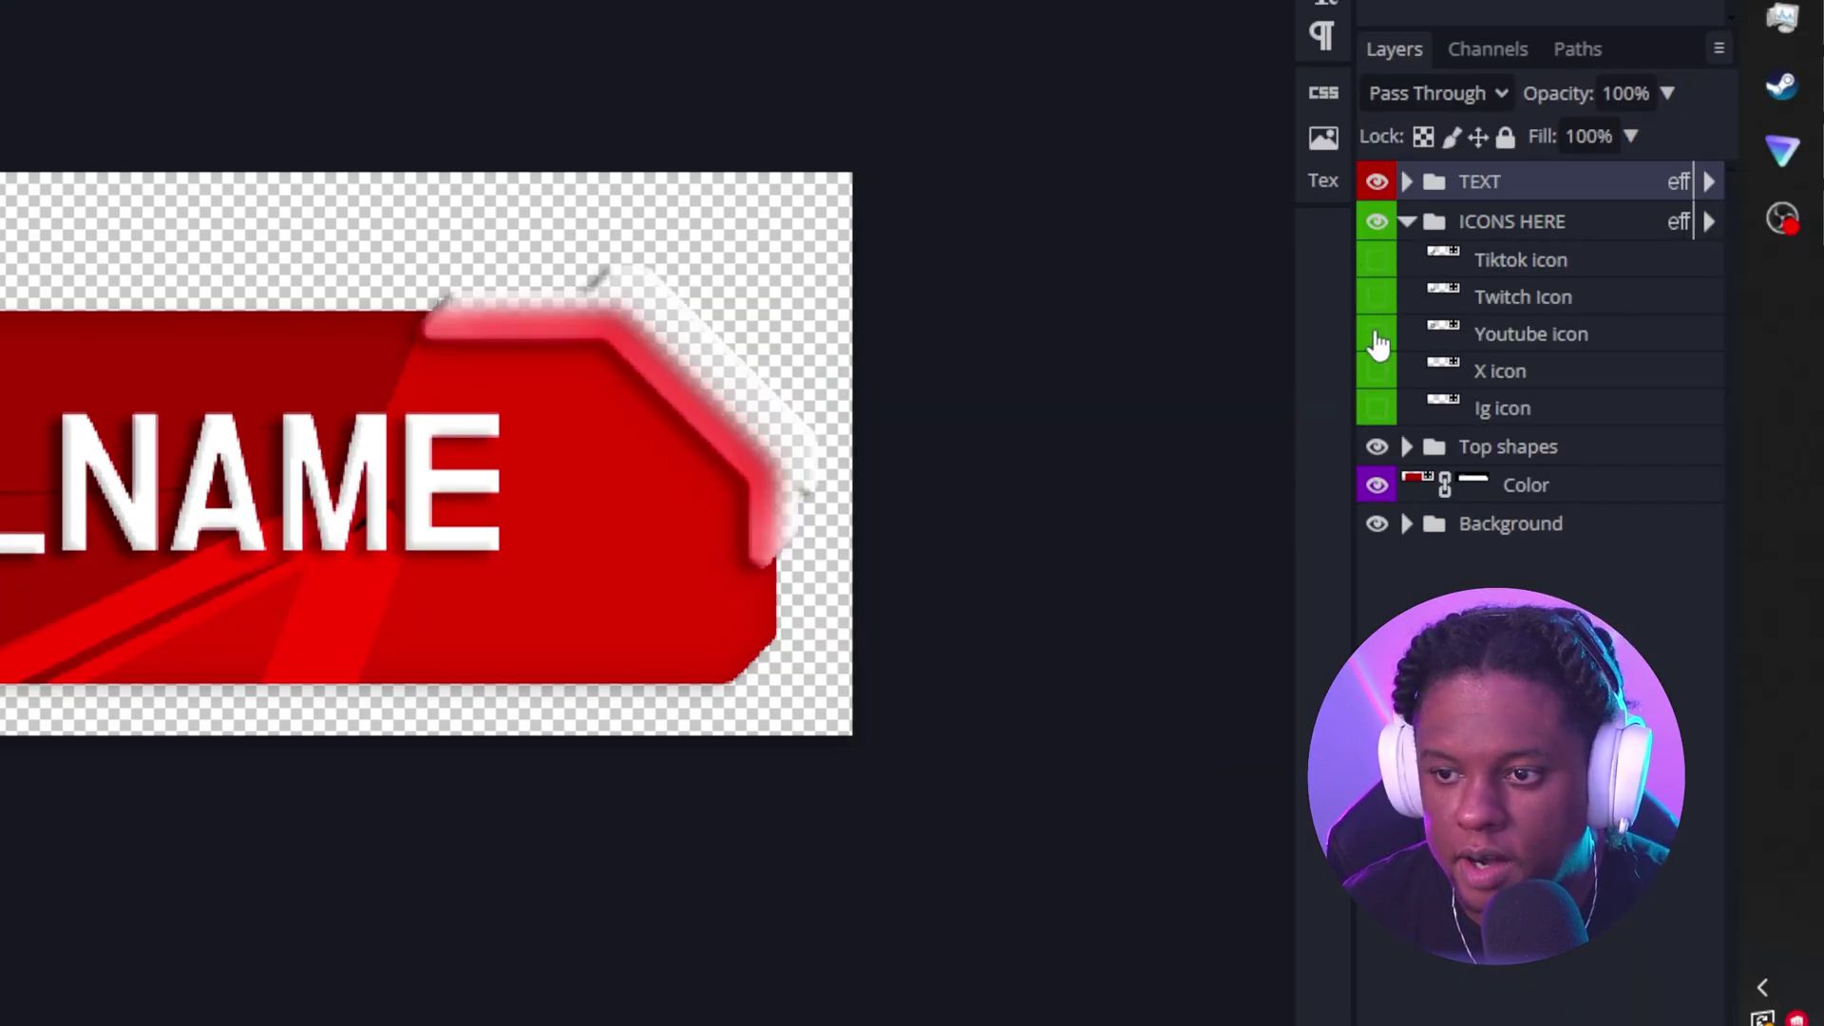
click(1378, 300)
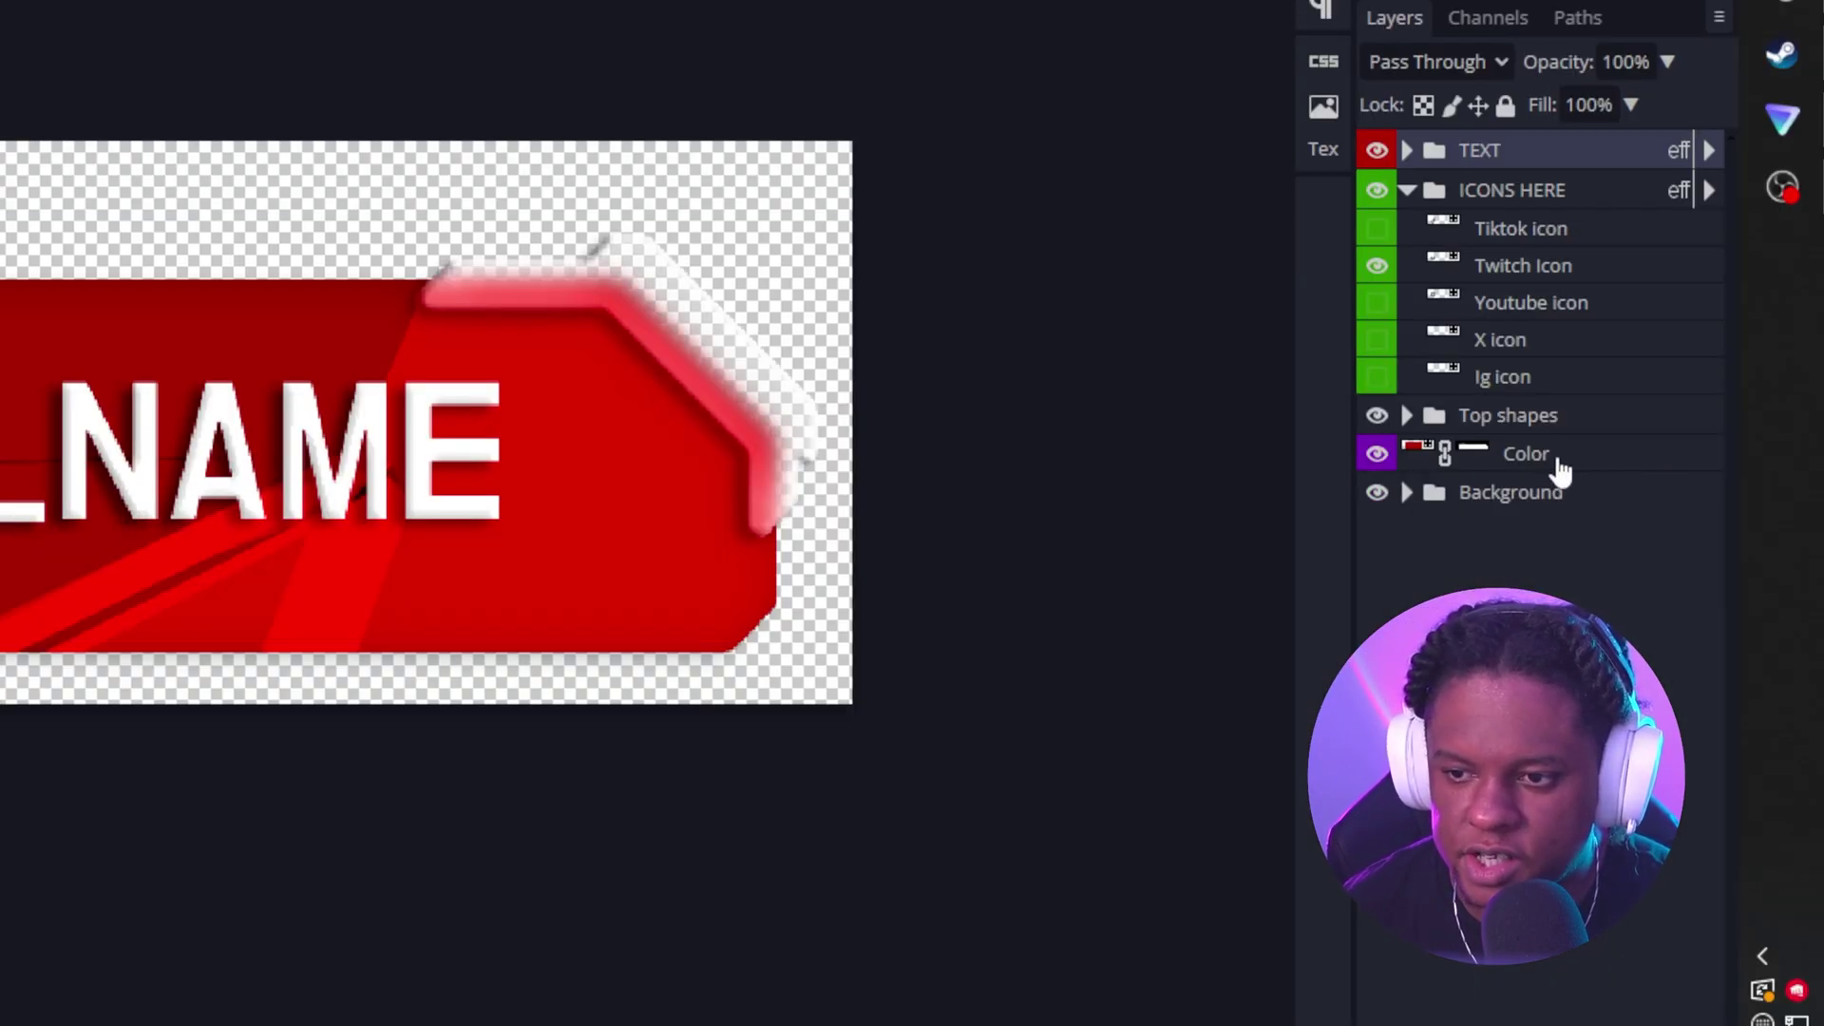
Recolour the Color fill layer in the Color Picker to dark crimson #772a50
click(1541, 468)
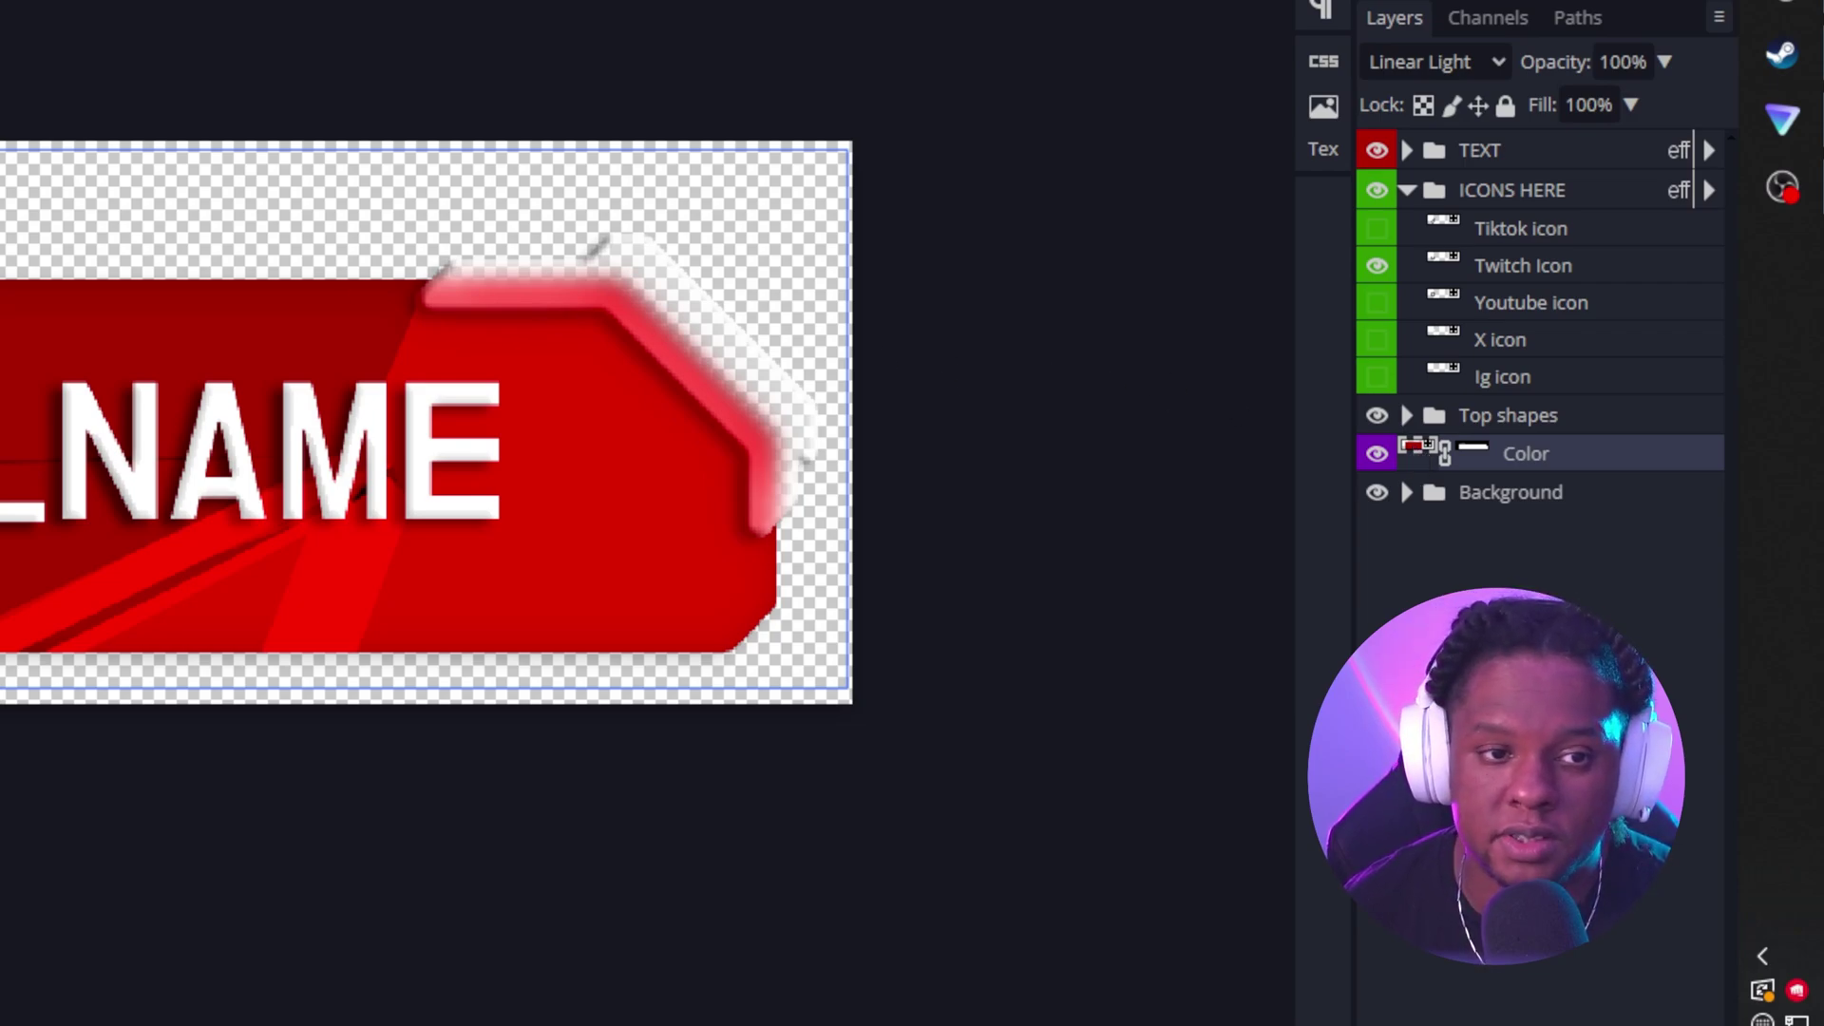
drag(85, 16, 688, 126)
drag(885, 326, 870, 234)
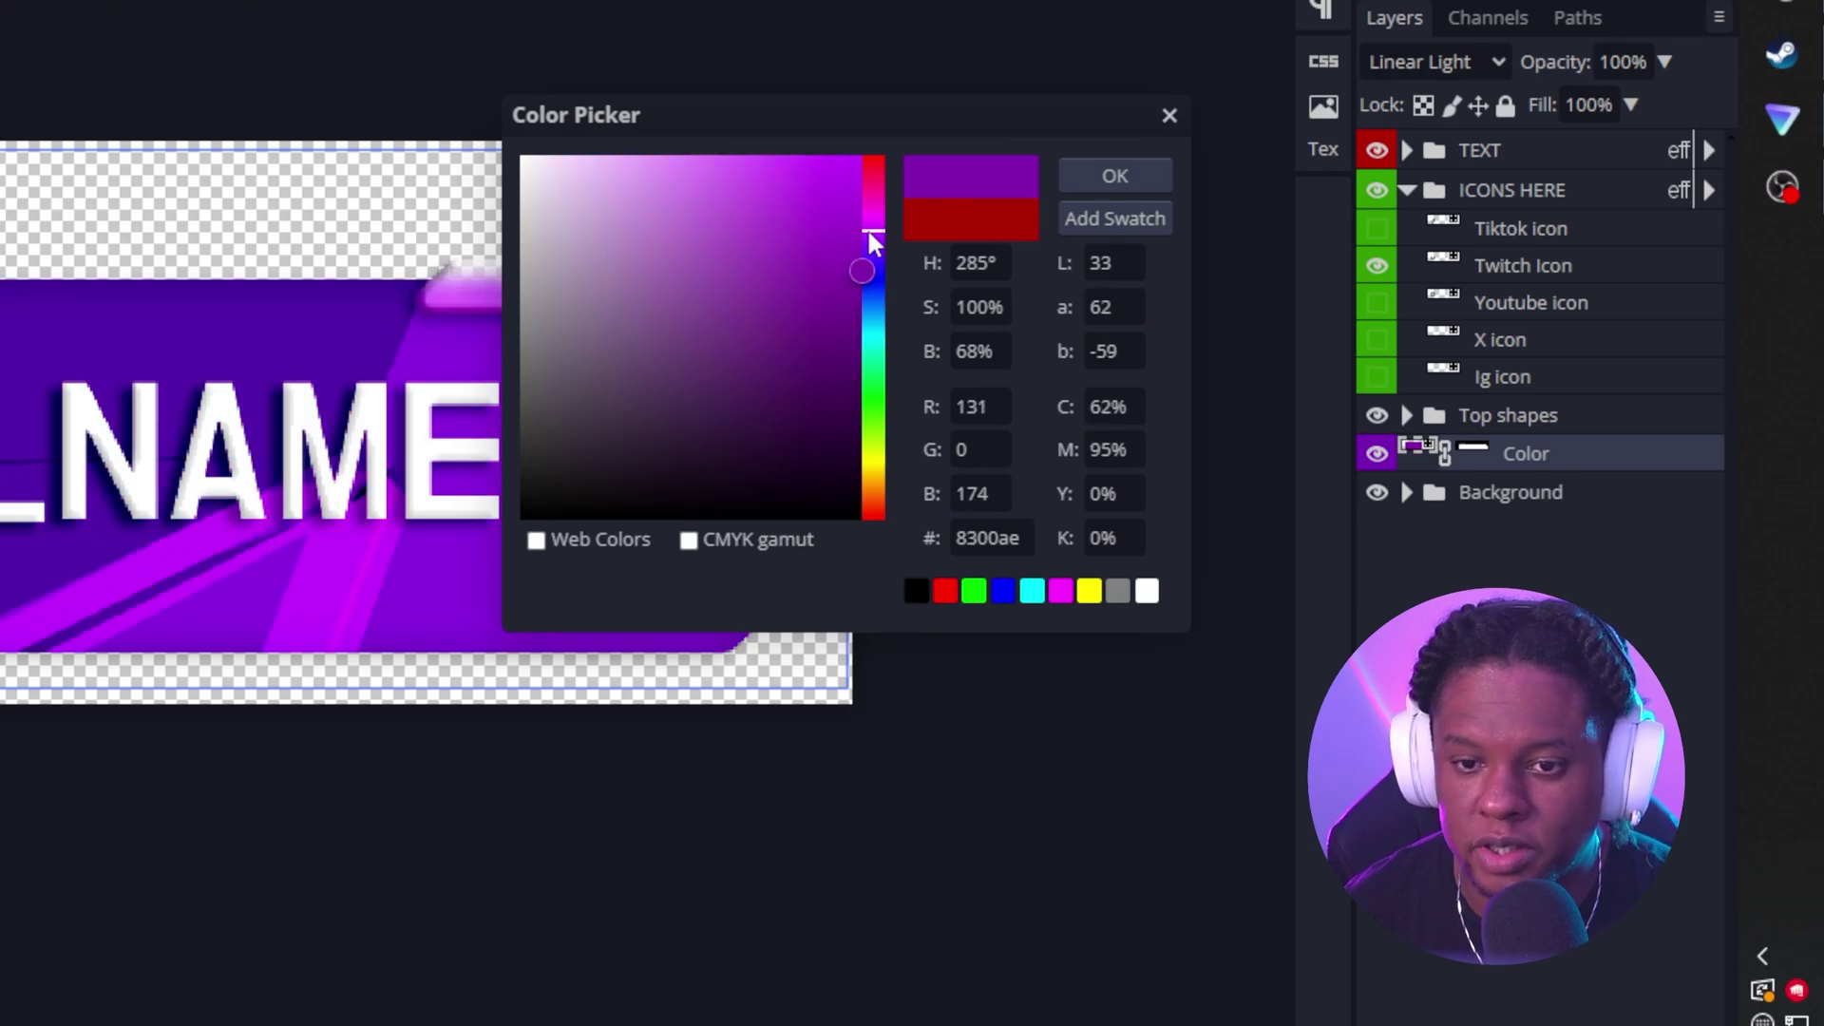
drag(746, 126, 920, 0)
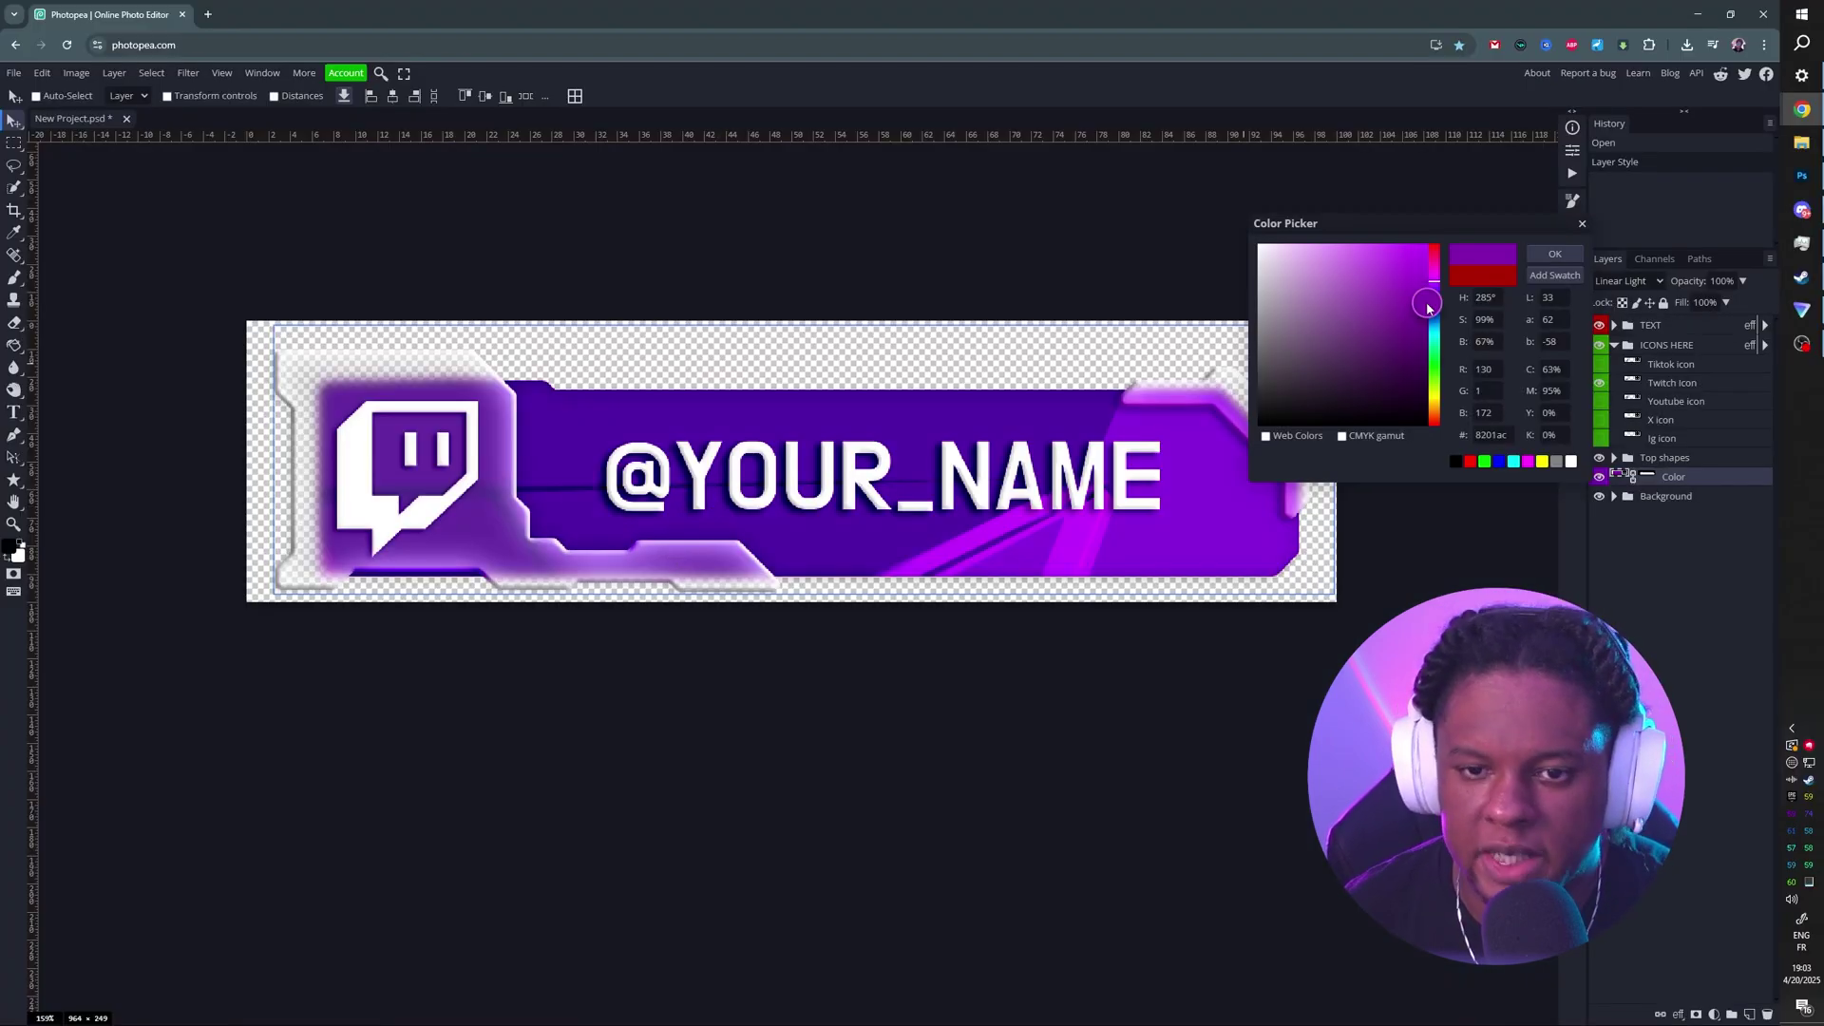
mouse_move(1428, 302)
mouse_down()
mouse_move(1440, 232)
mouse_move(1419, 346)
mouse_move(1256, 332)
mouse_move(1240, 384)
mouse_up()
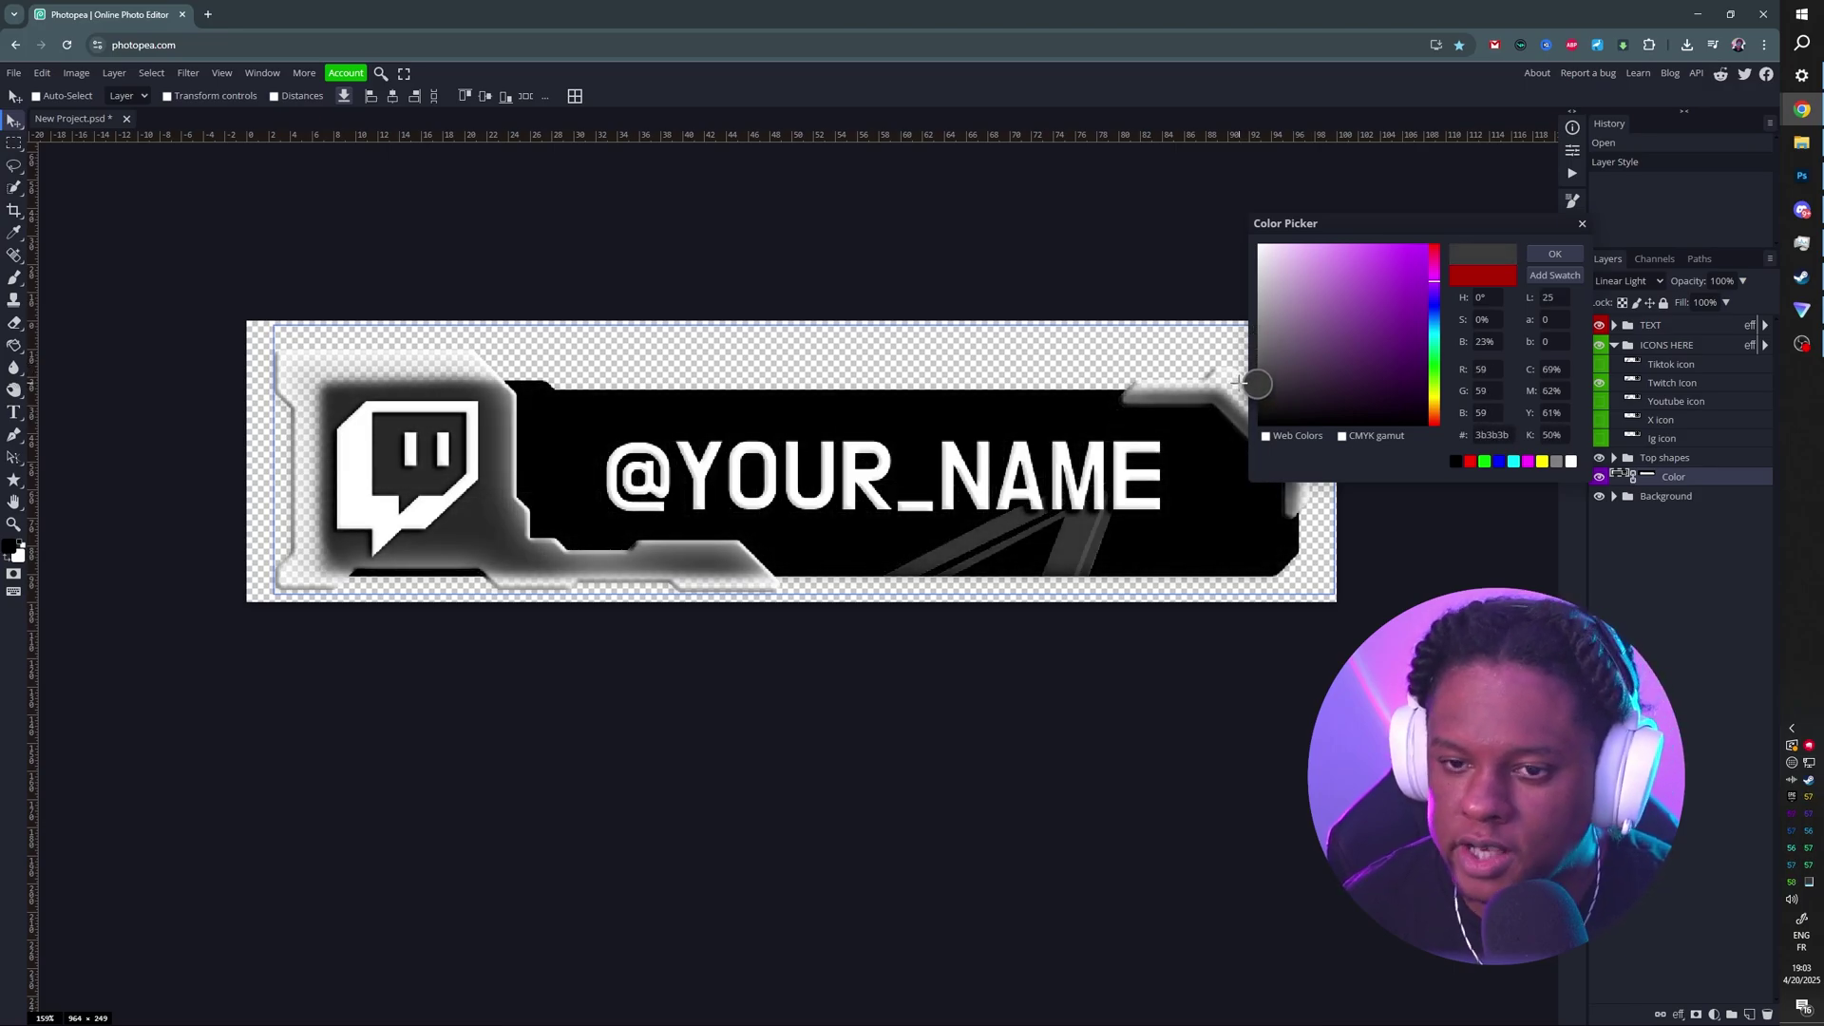
drag(1252, 383, 1413, 313)
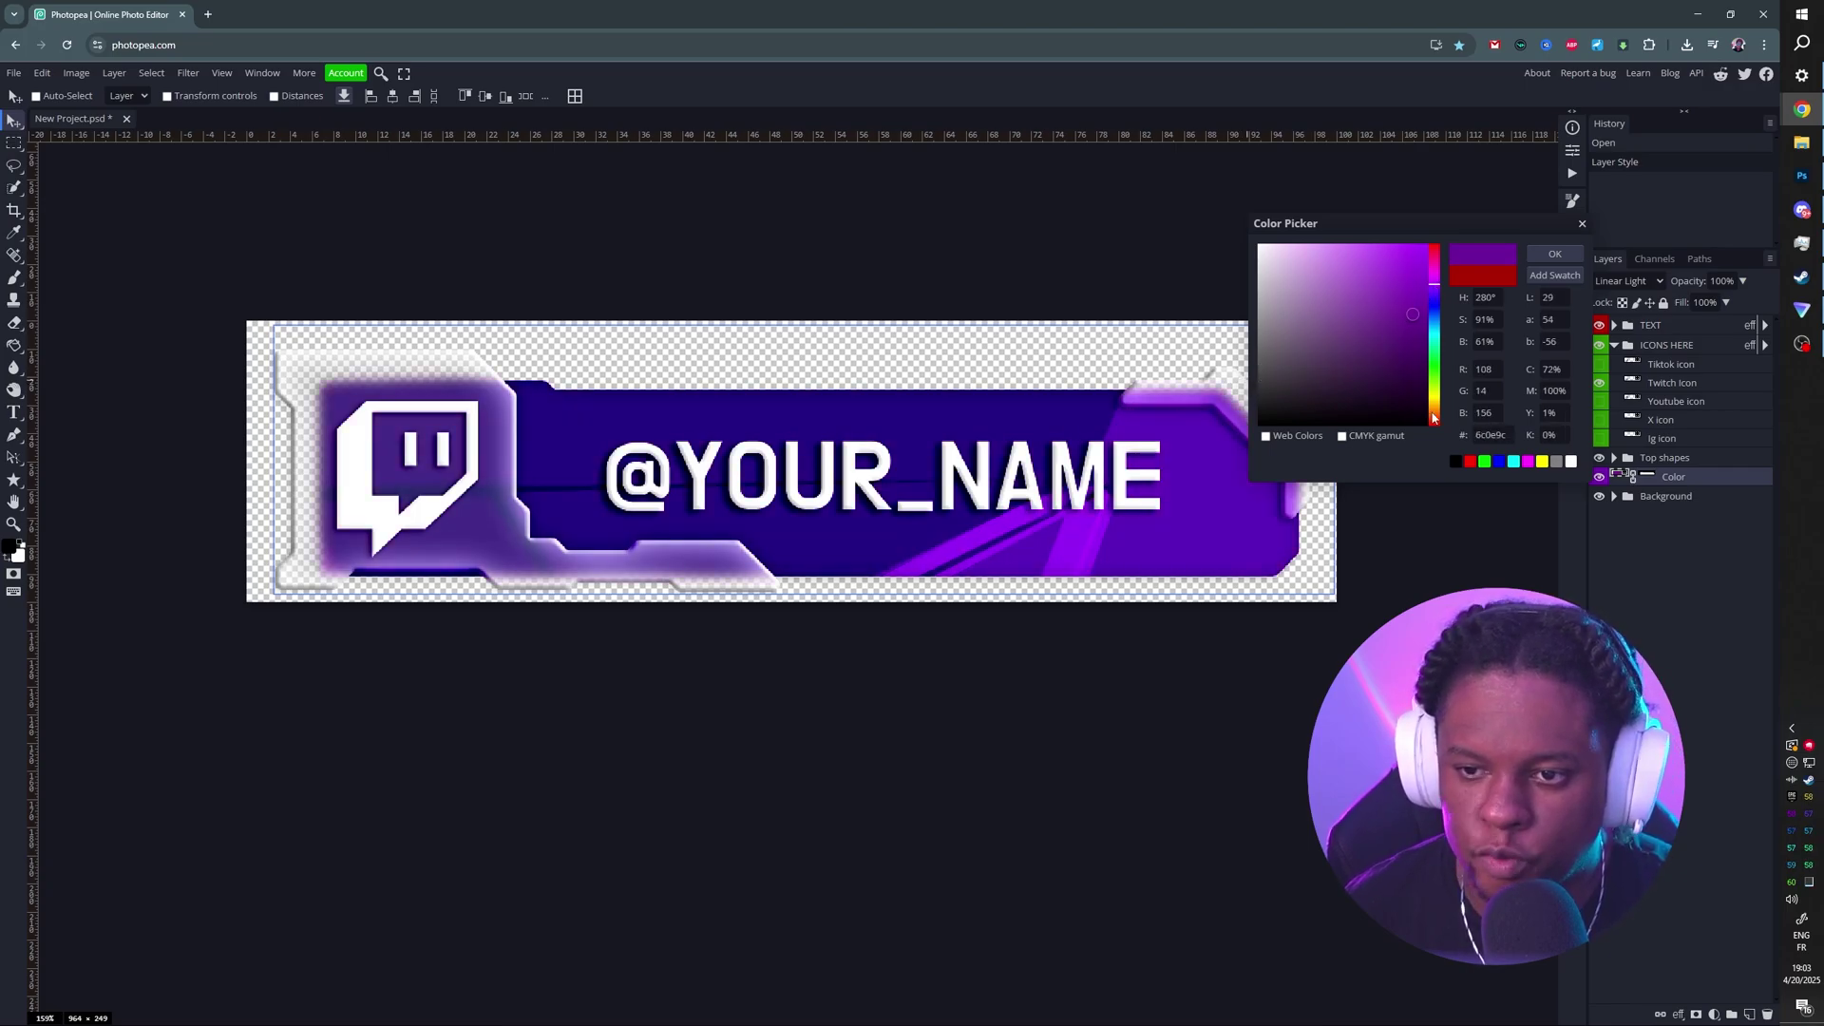
drag(1435, 418, 1436, 414)
mouse_move(1401, 316)
mouse_down()
mouse_move(1435, 269)
mouse_move(1356, 305)
mouse_move(1367, 341)
mouse_up()
click(1436, 266)
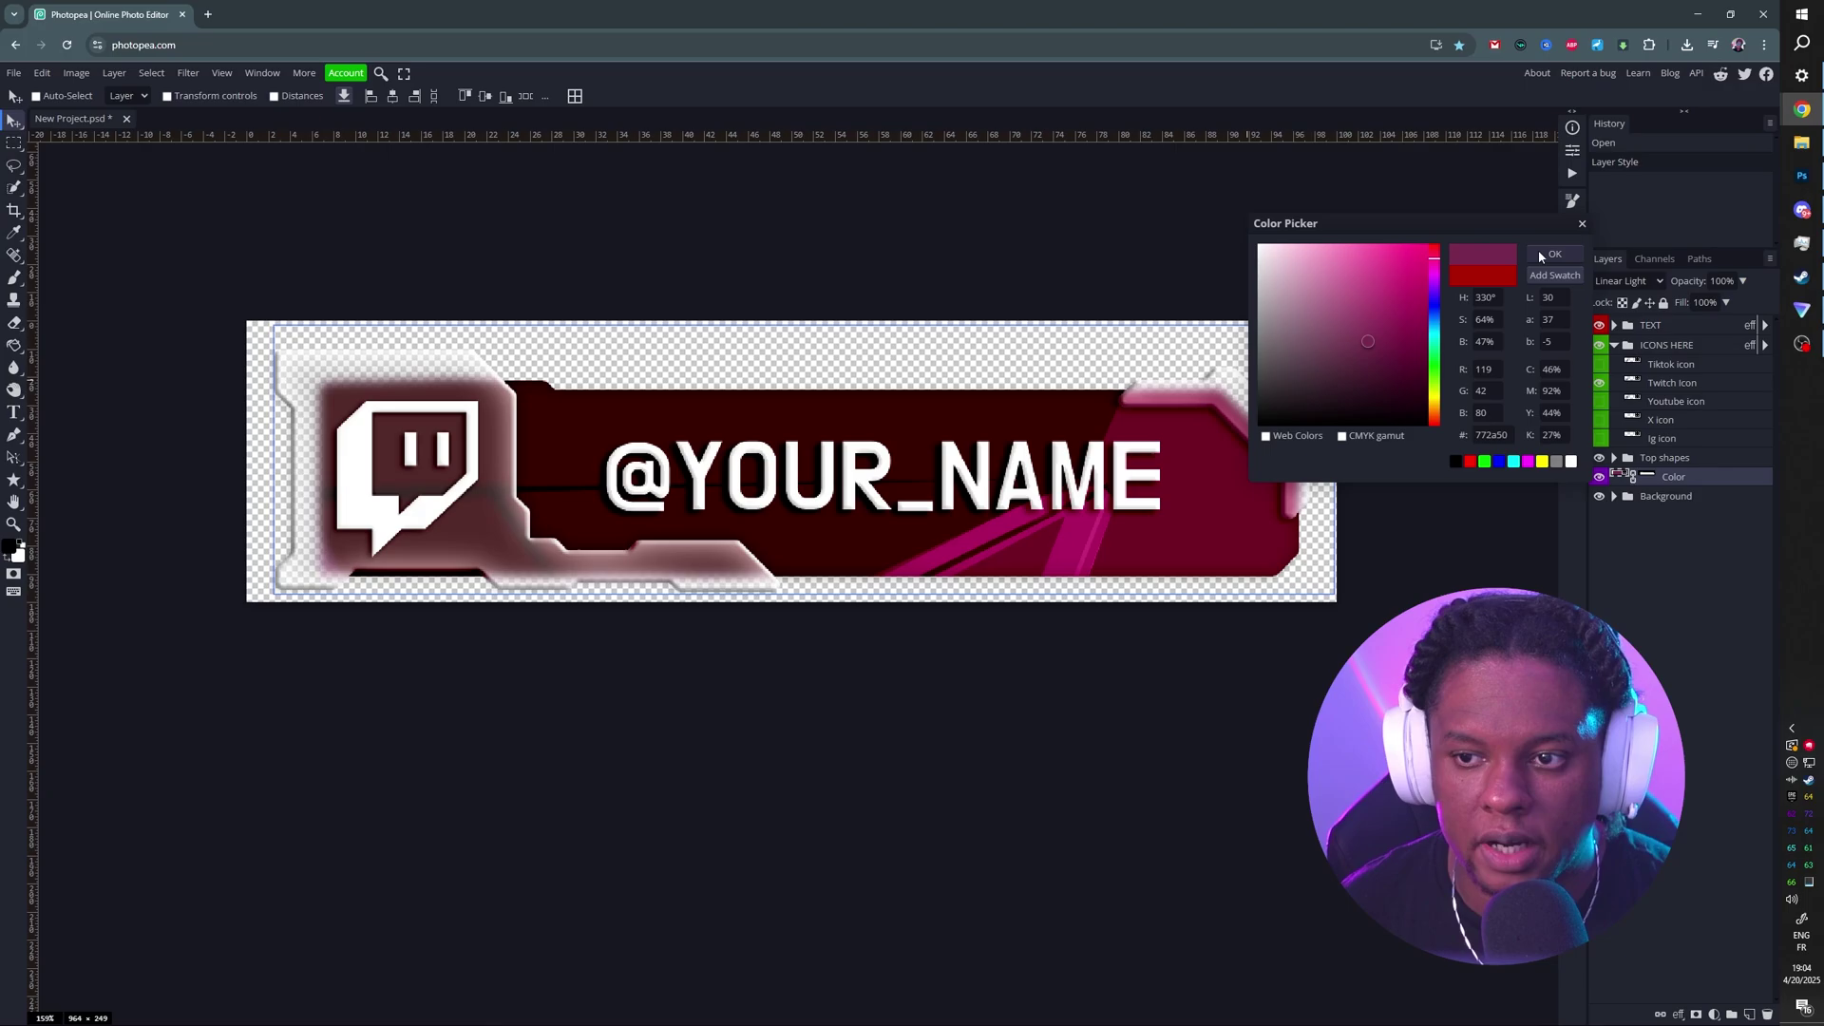
click(1540, 255)
click(1601, 383)
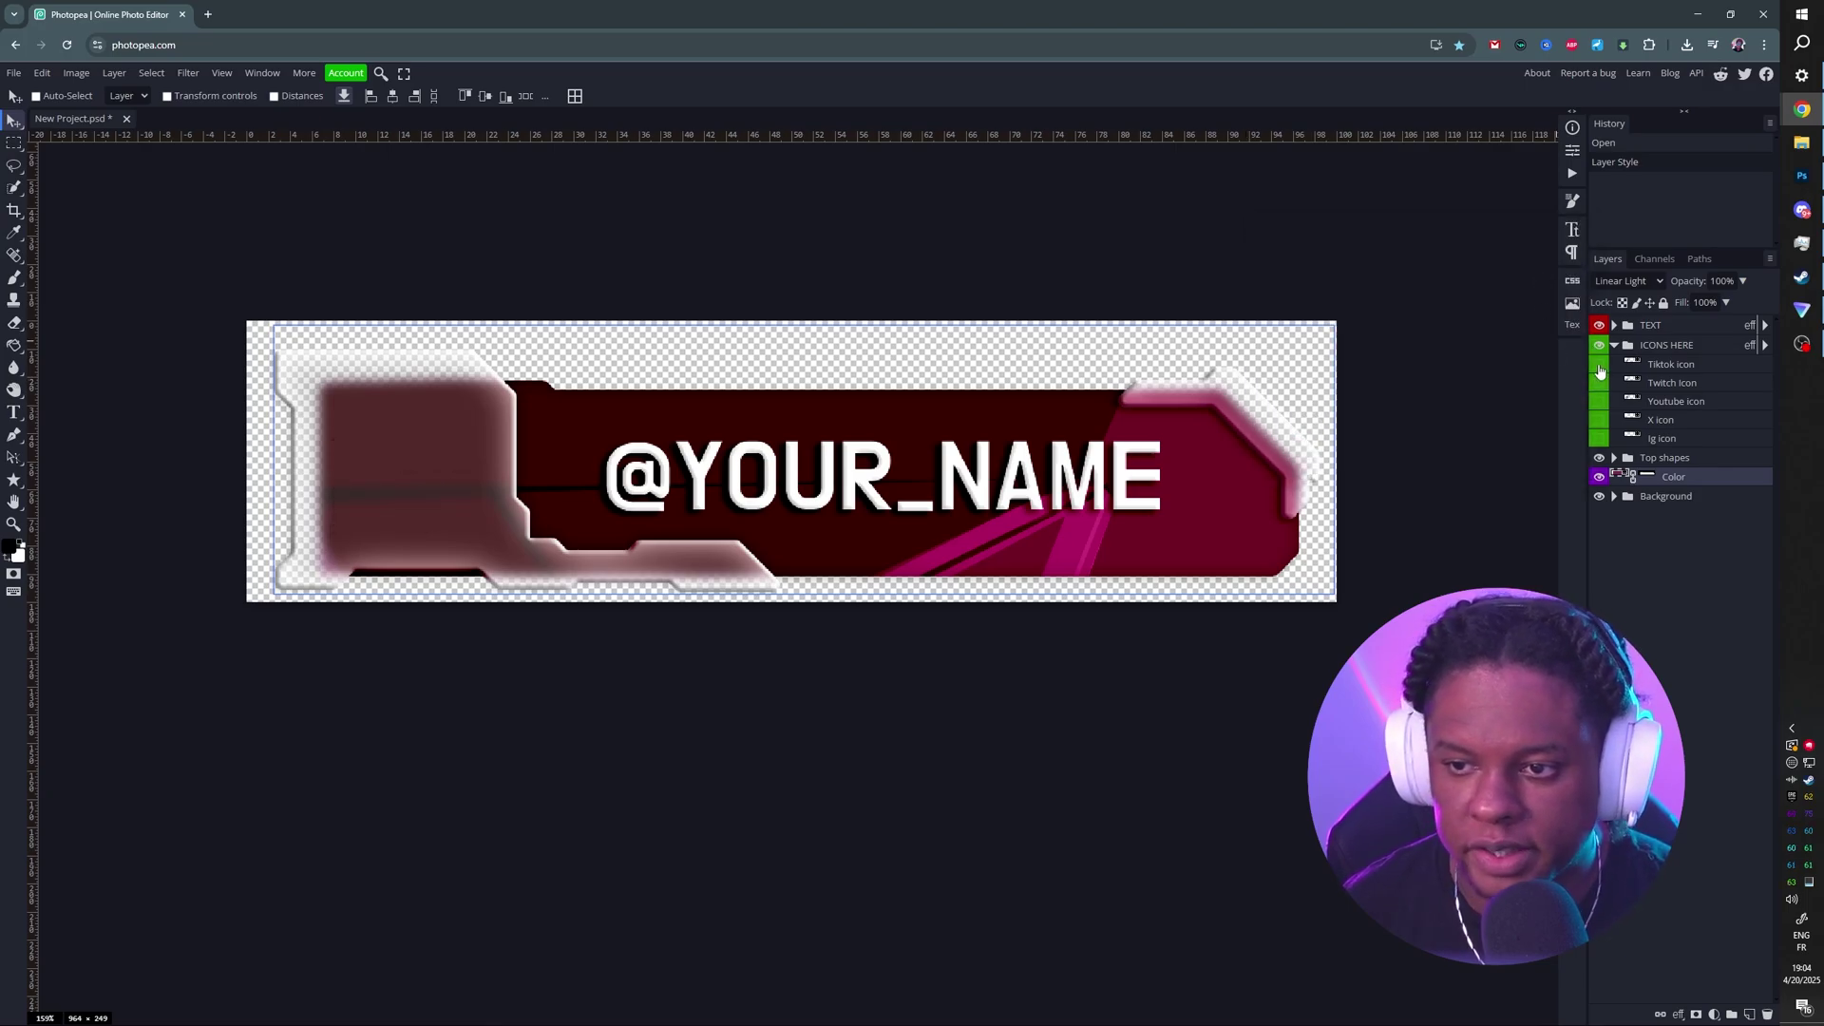
click(1599, 367)
click(1614, 324)
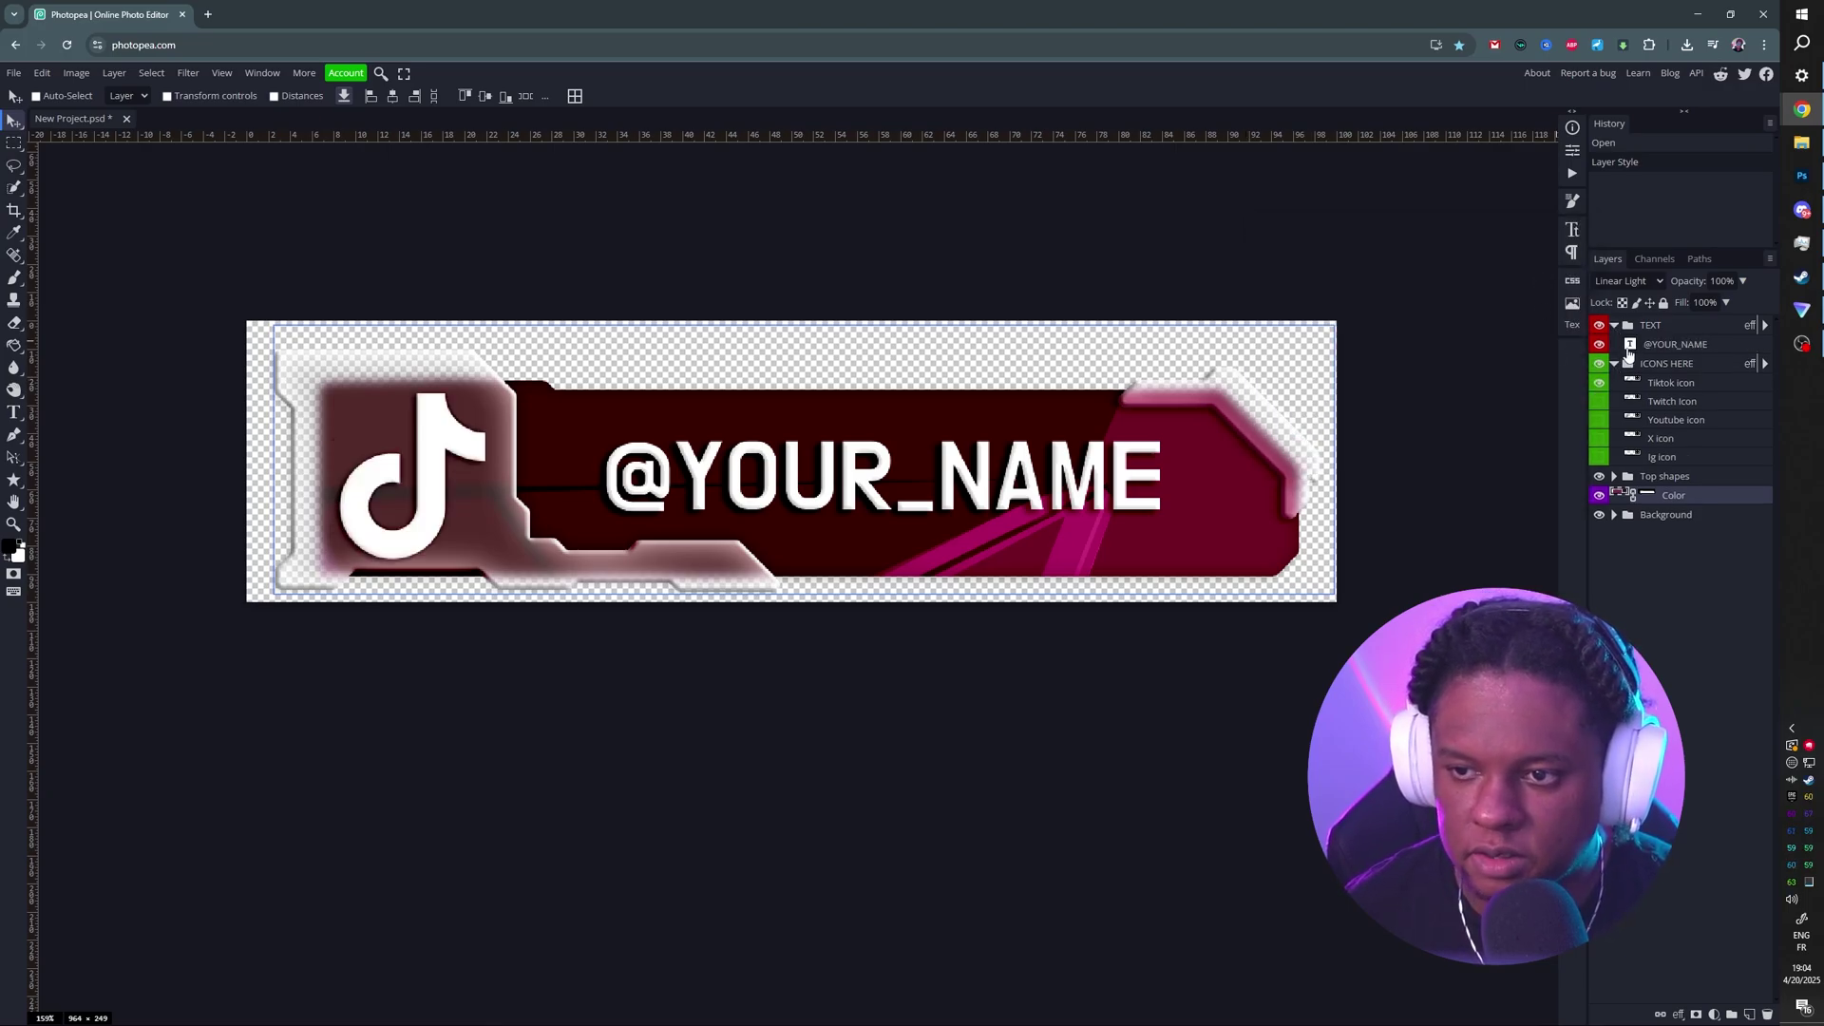
double_click(1630, 345)
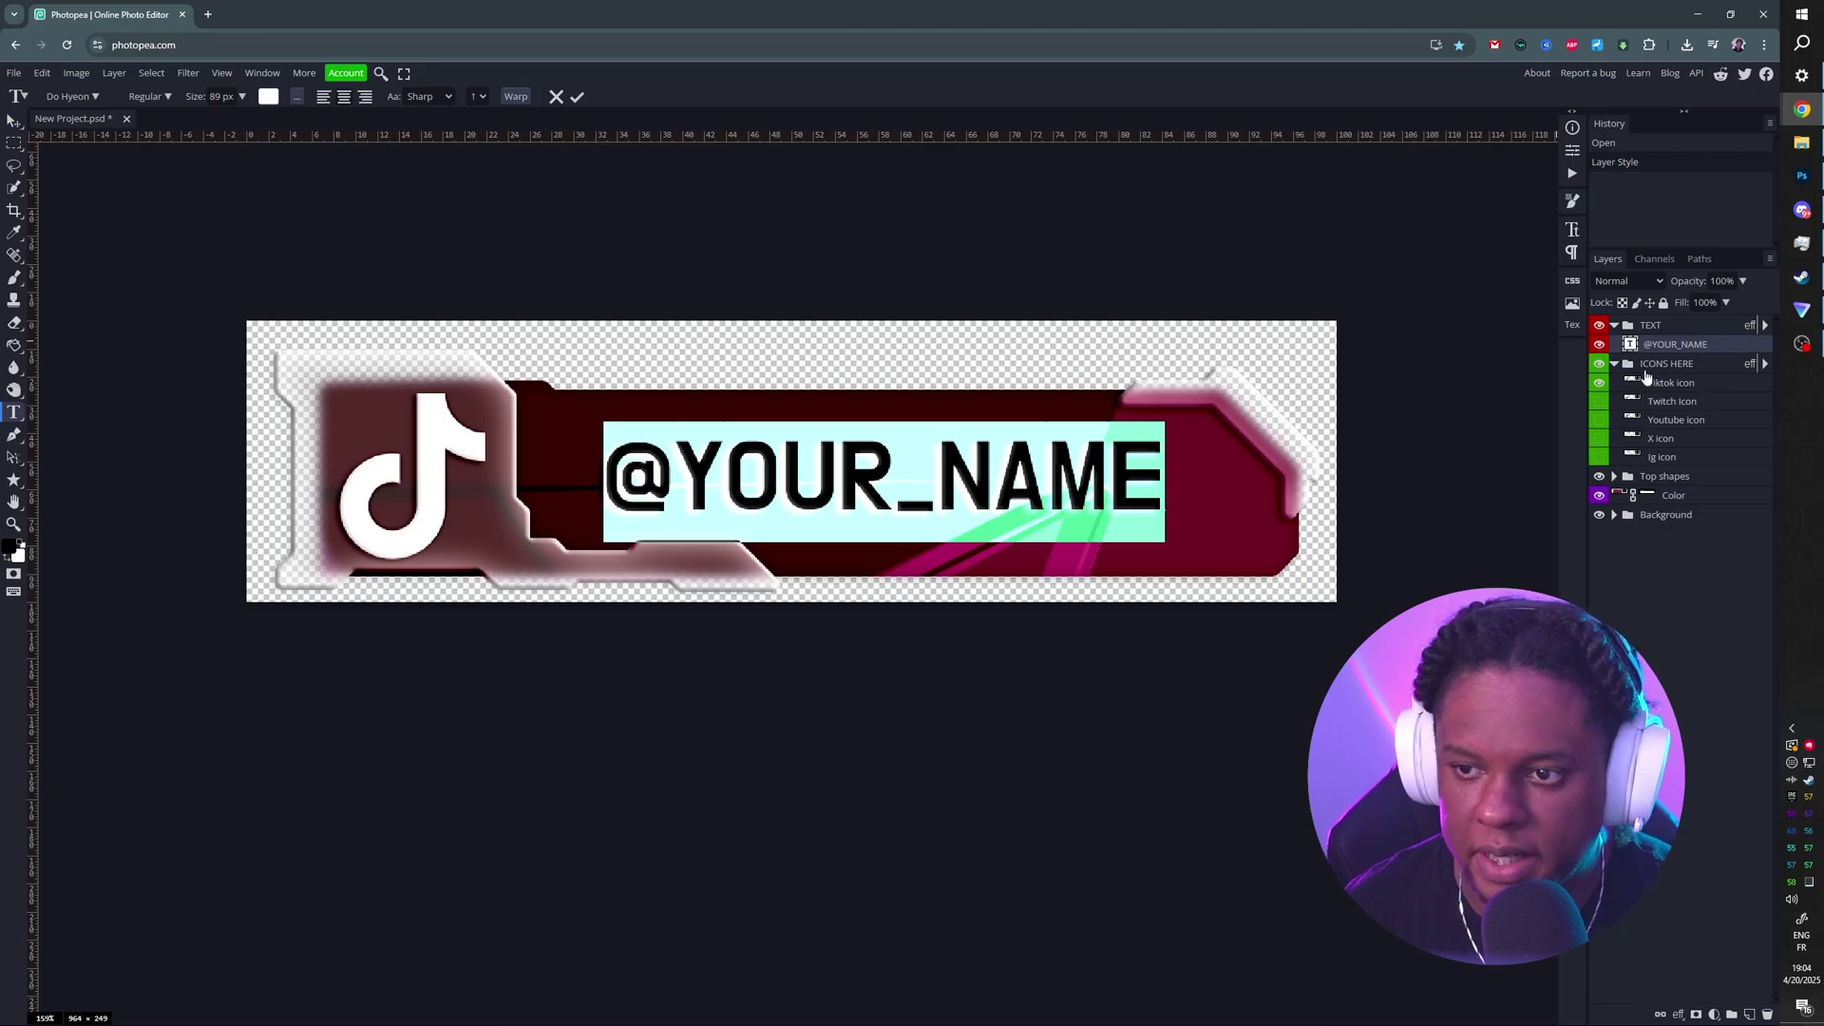
click(1642, 367)
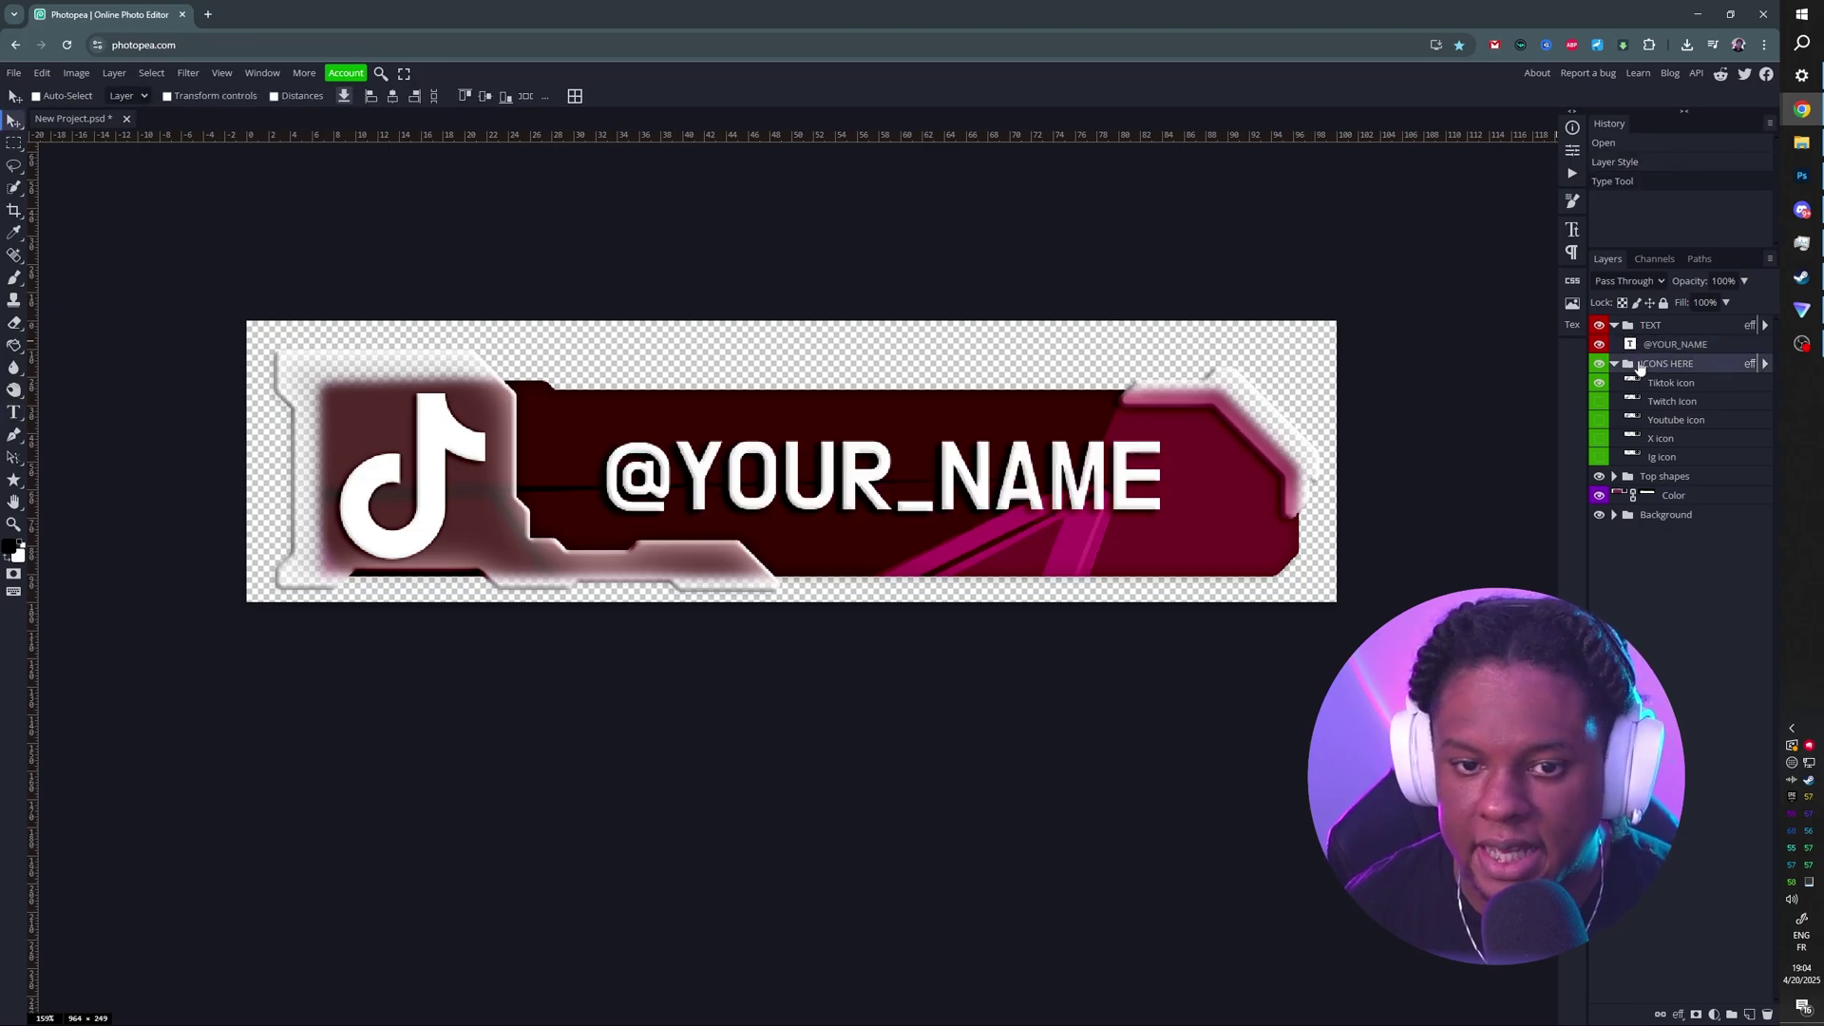
Export the panel as a 964×249 PNG through Save for web
click(14, 75)
mouse_move(57, 282)
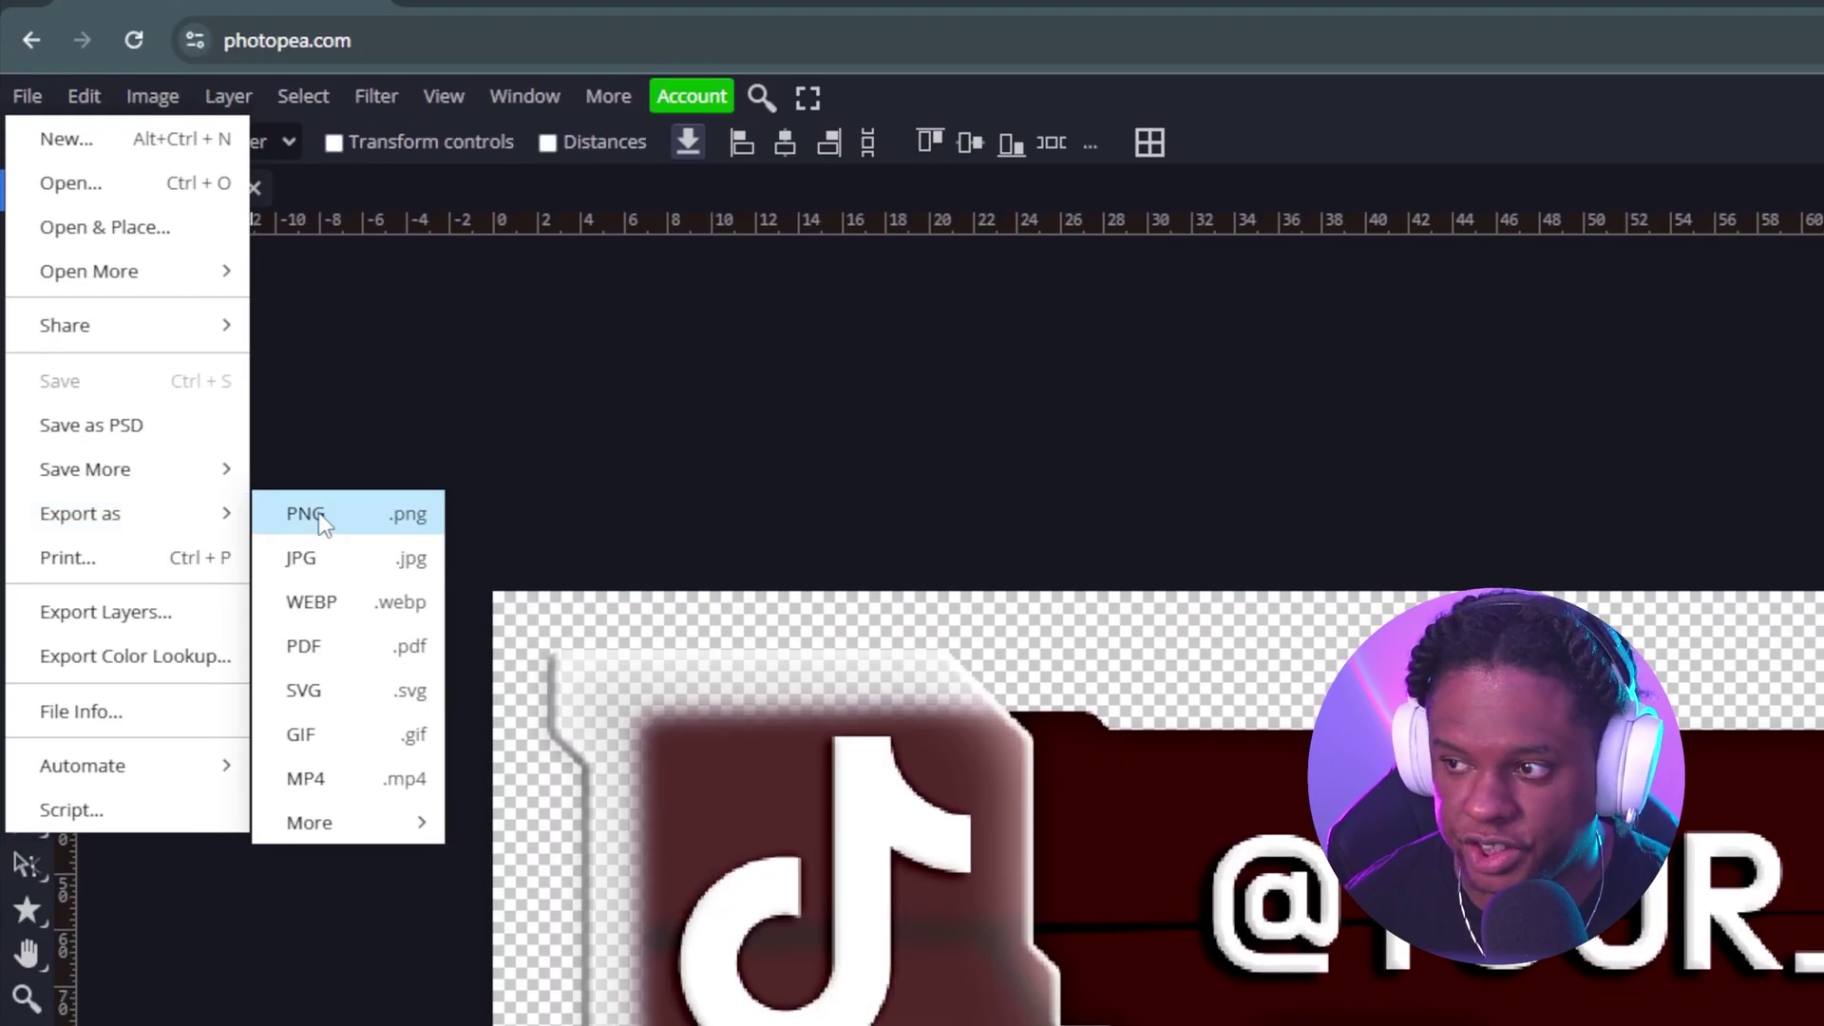
click(317, 513)
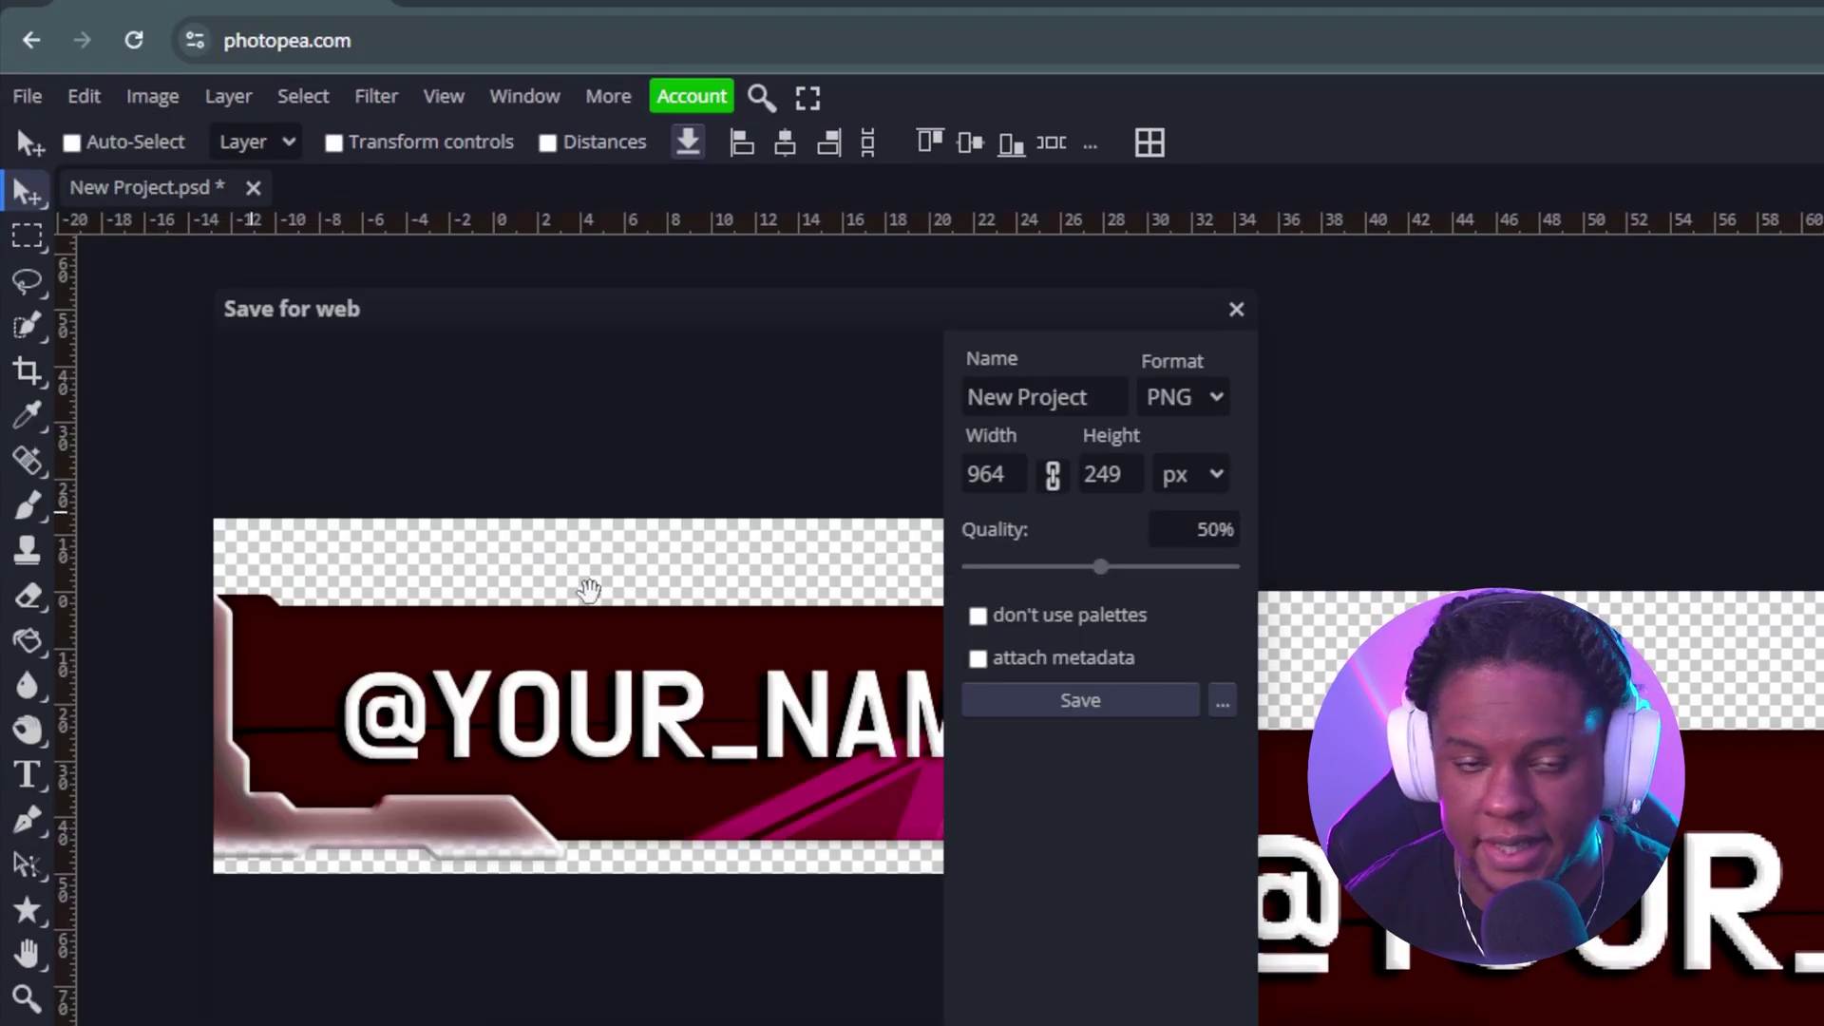
click(1065, 703)
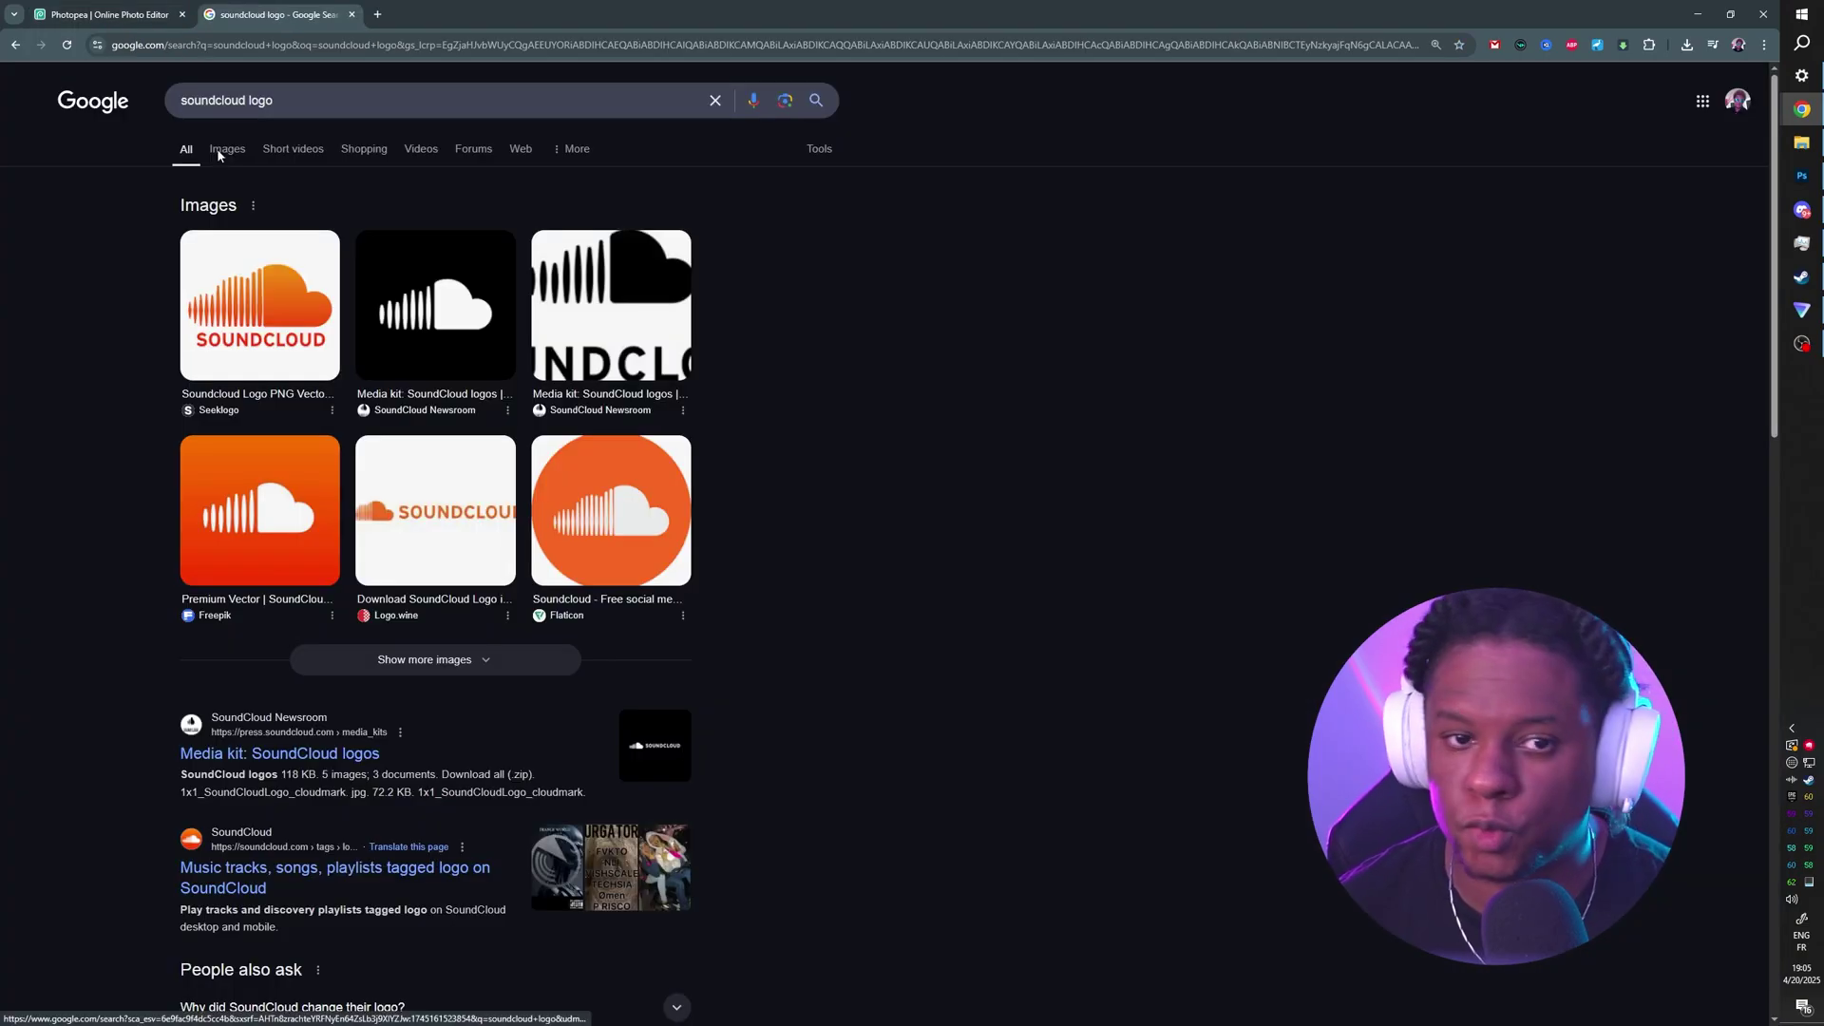
Copy the black SoundCloud logo from Google image results for 'soundcloud logo', then return to Photopea
click(218, 150)
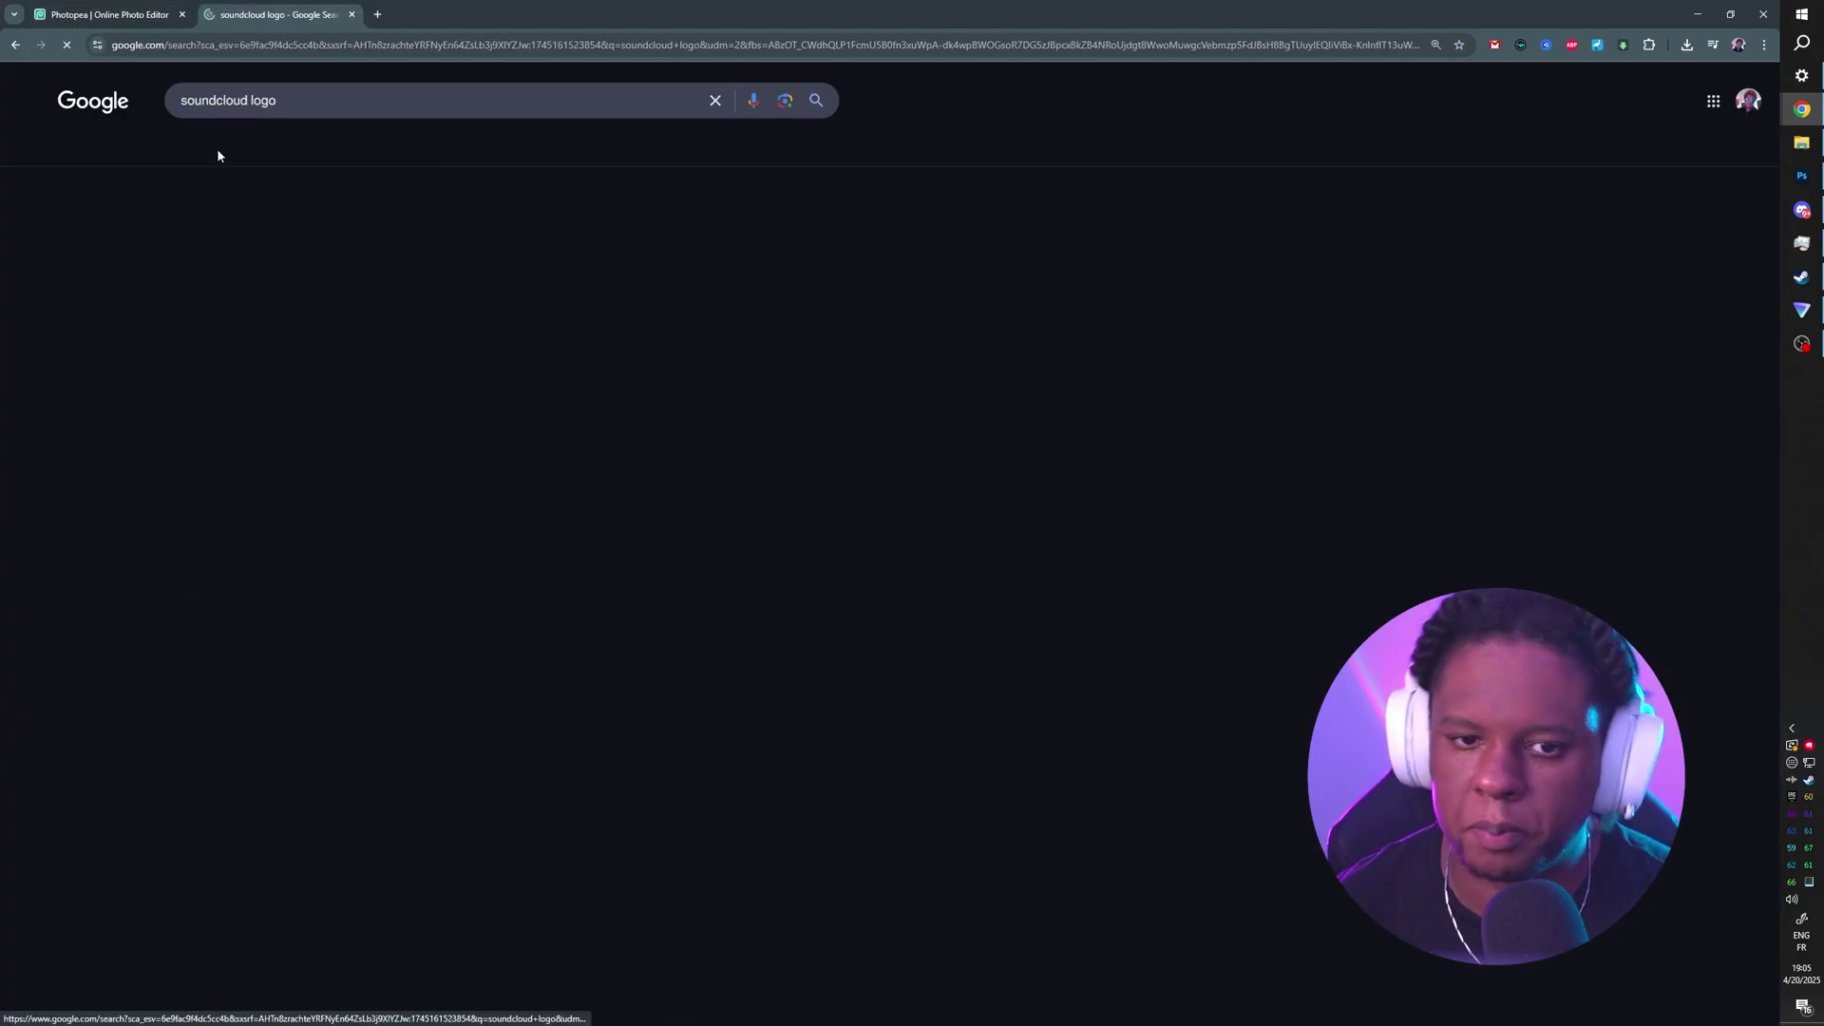
click(526, 501)
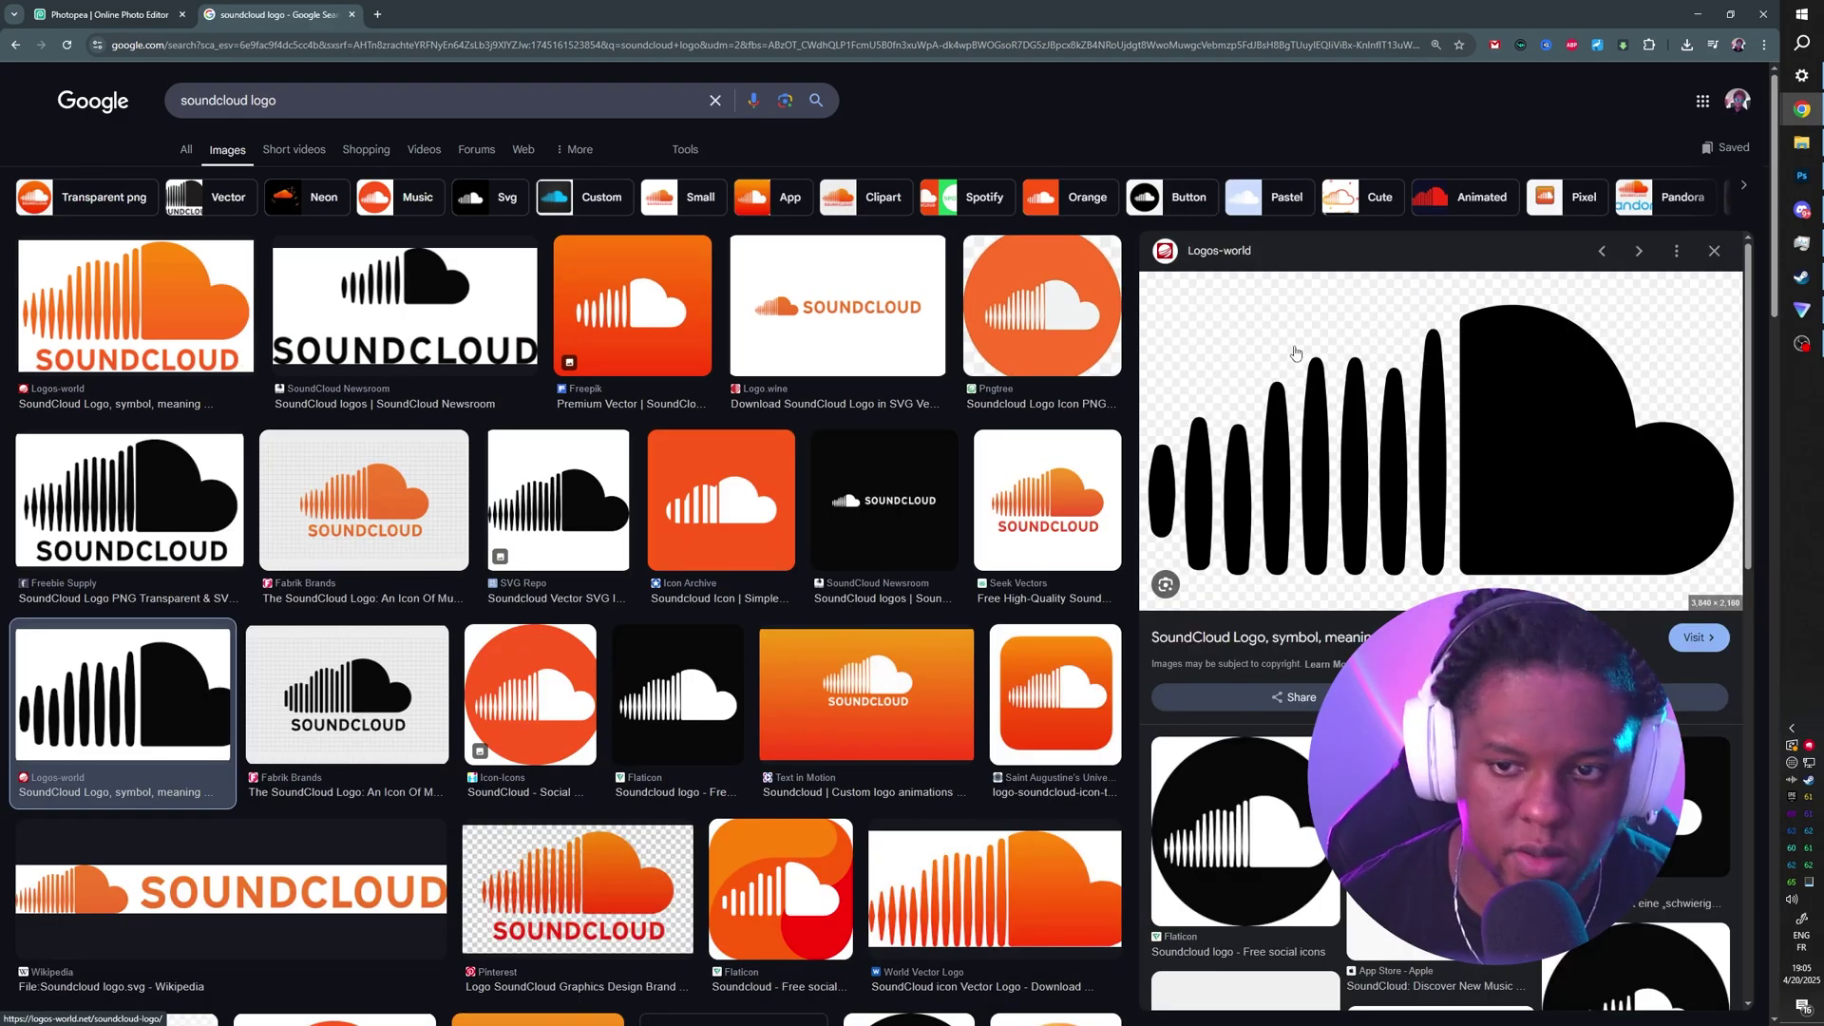
right_click(1330, 403)
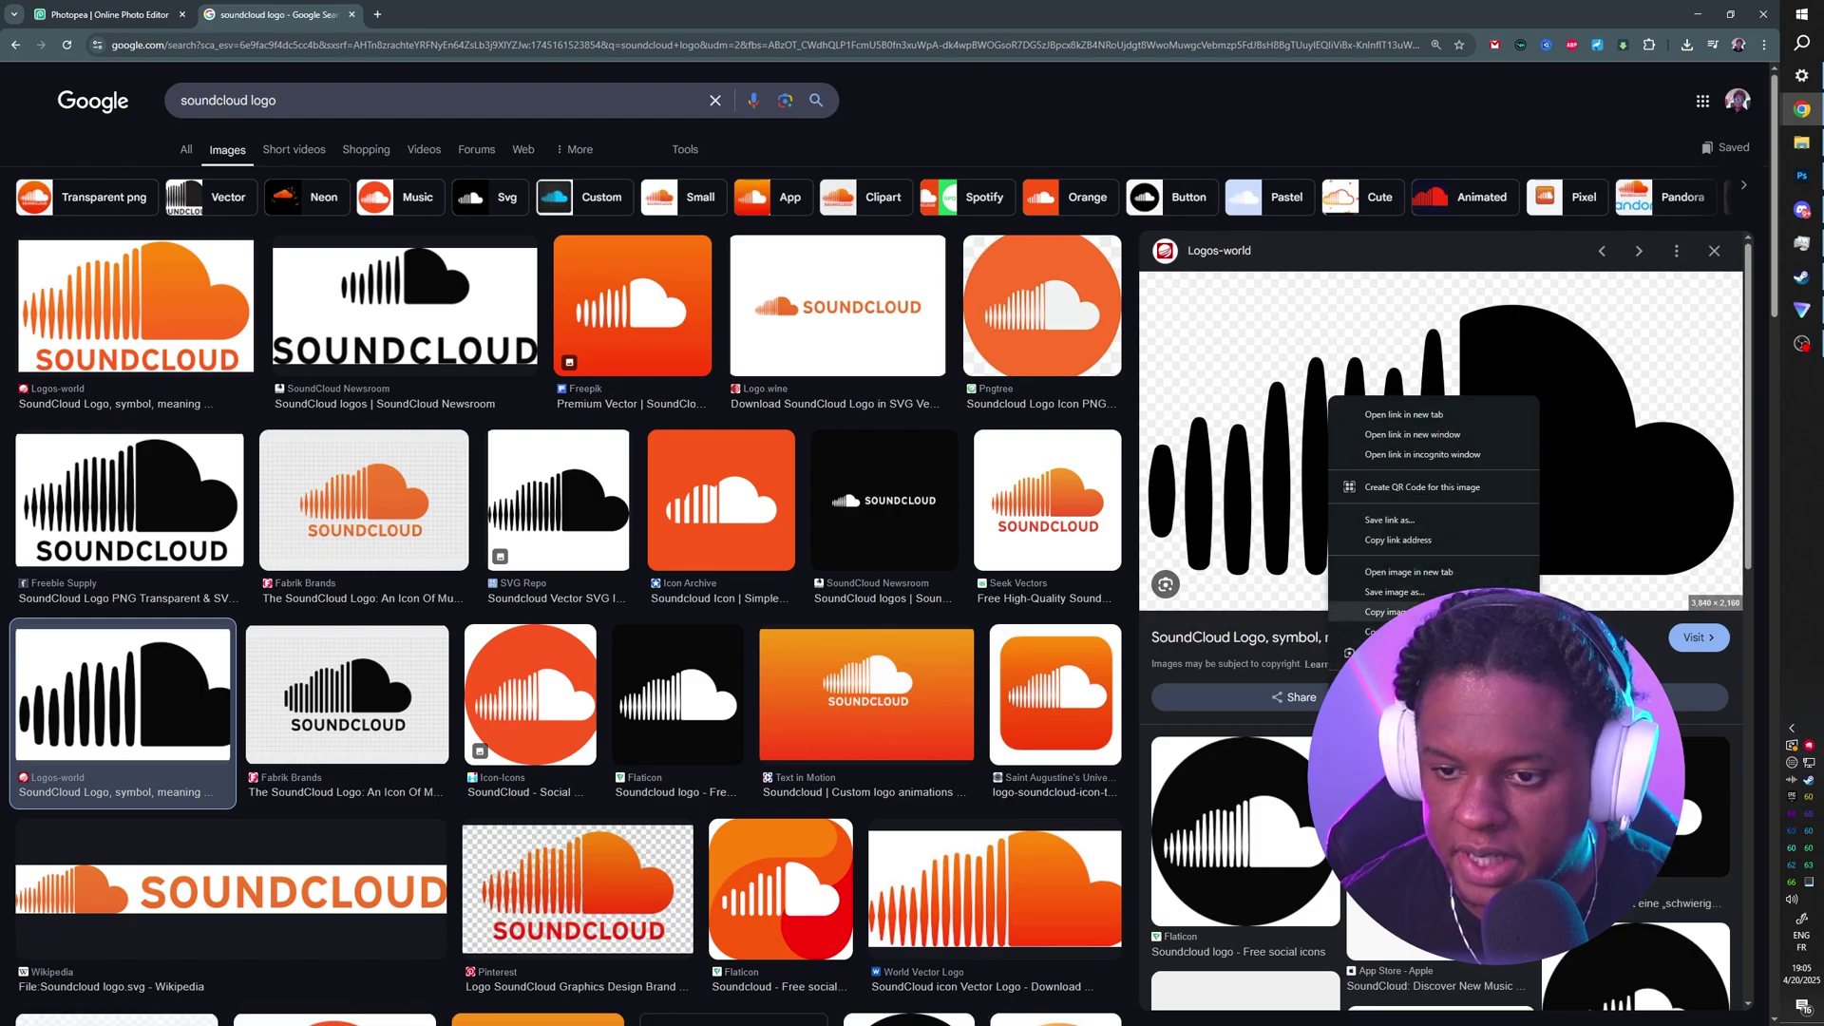
click(1387, 612)
key(ctrl+Tab)
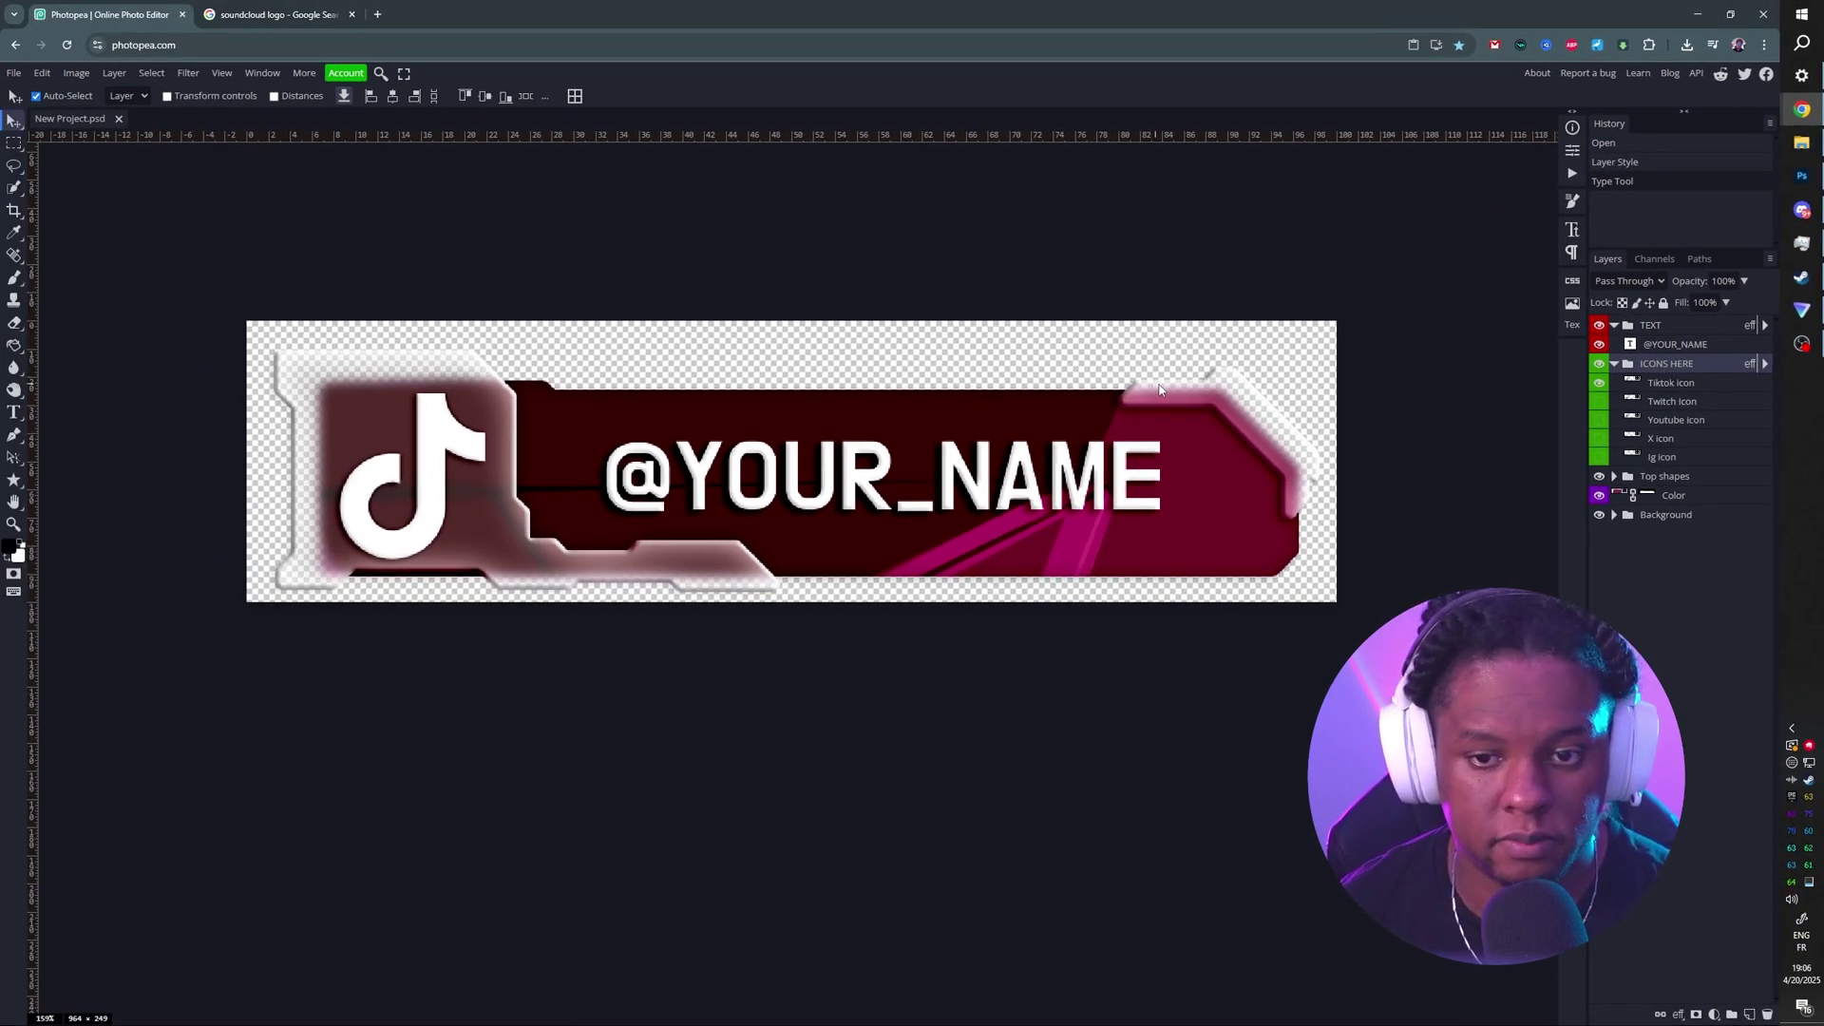
Paste the copied SoundCloud logo into the ICONS HERE group
key(ctrl+v)
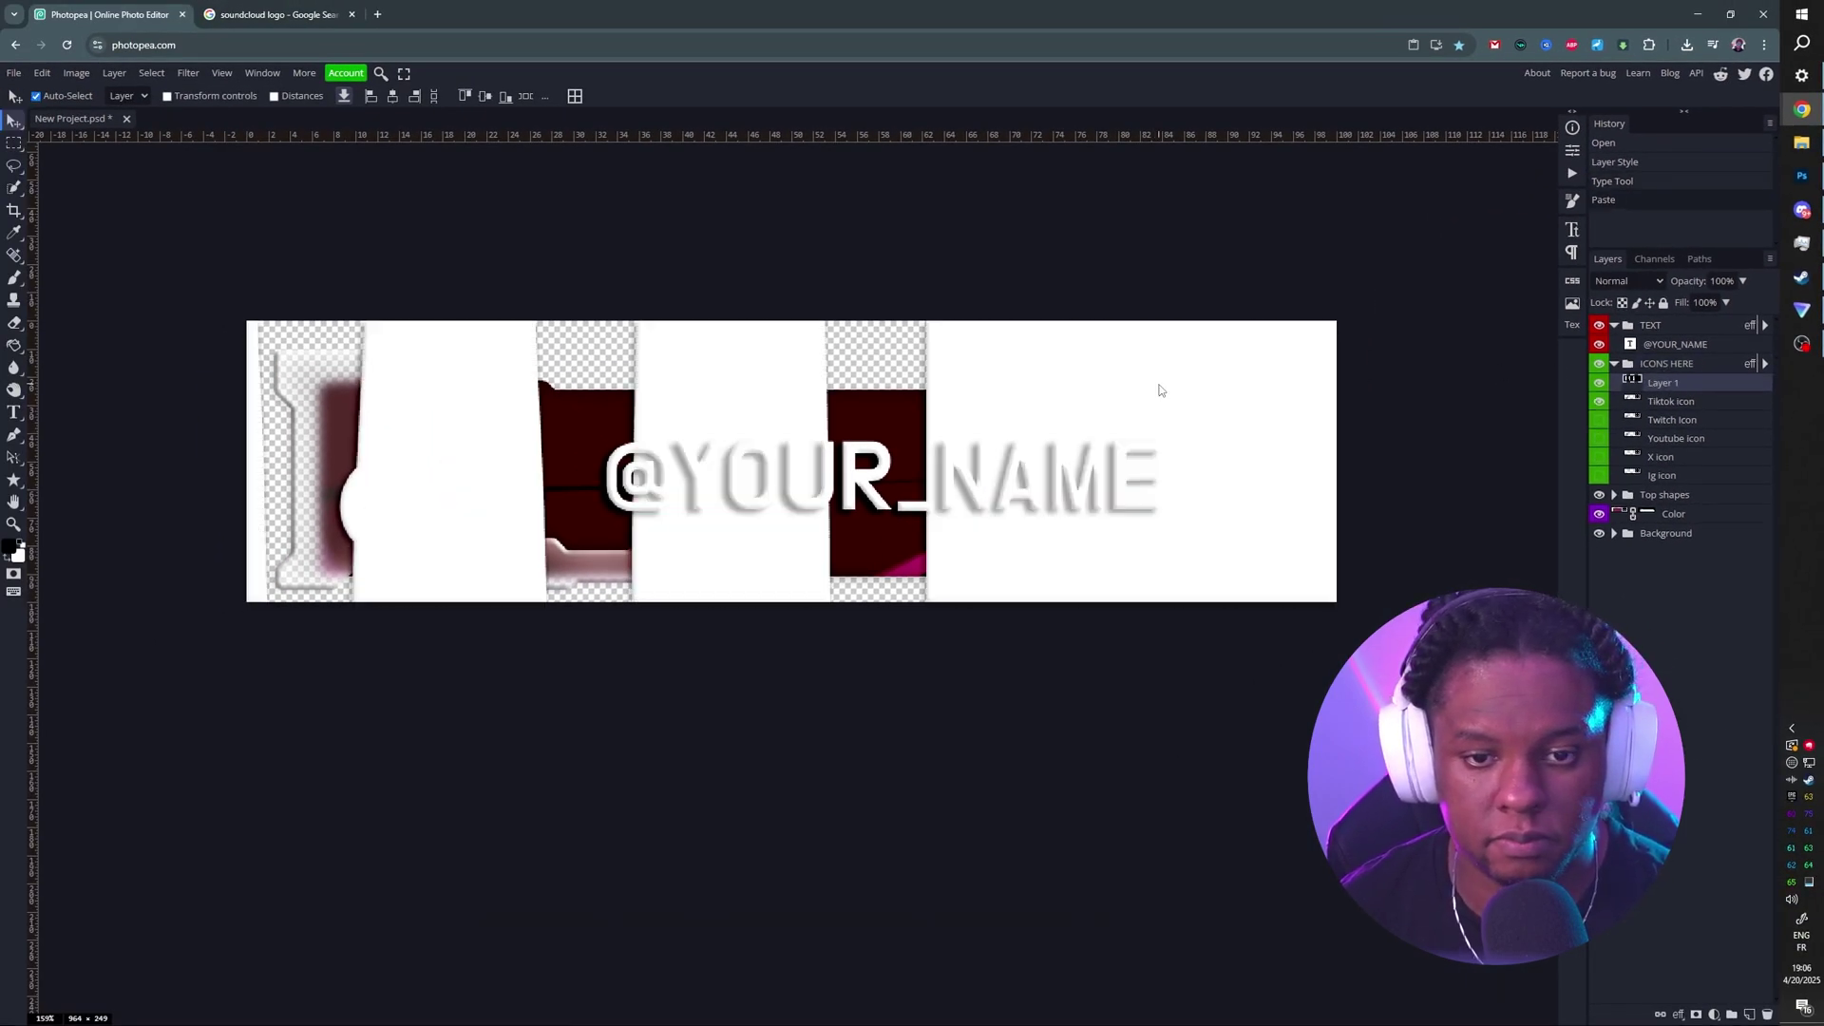
click(41, 73)
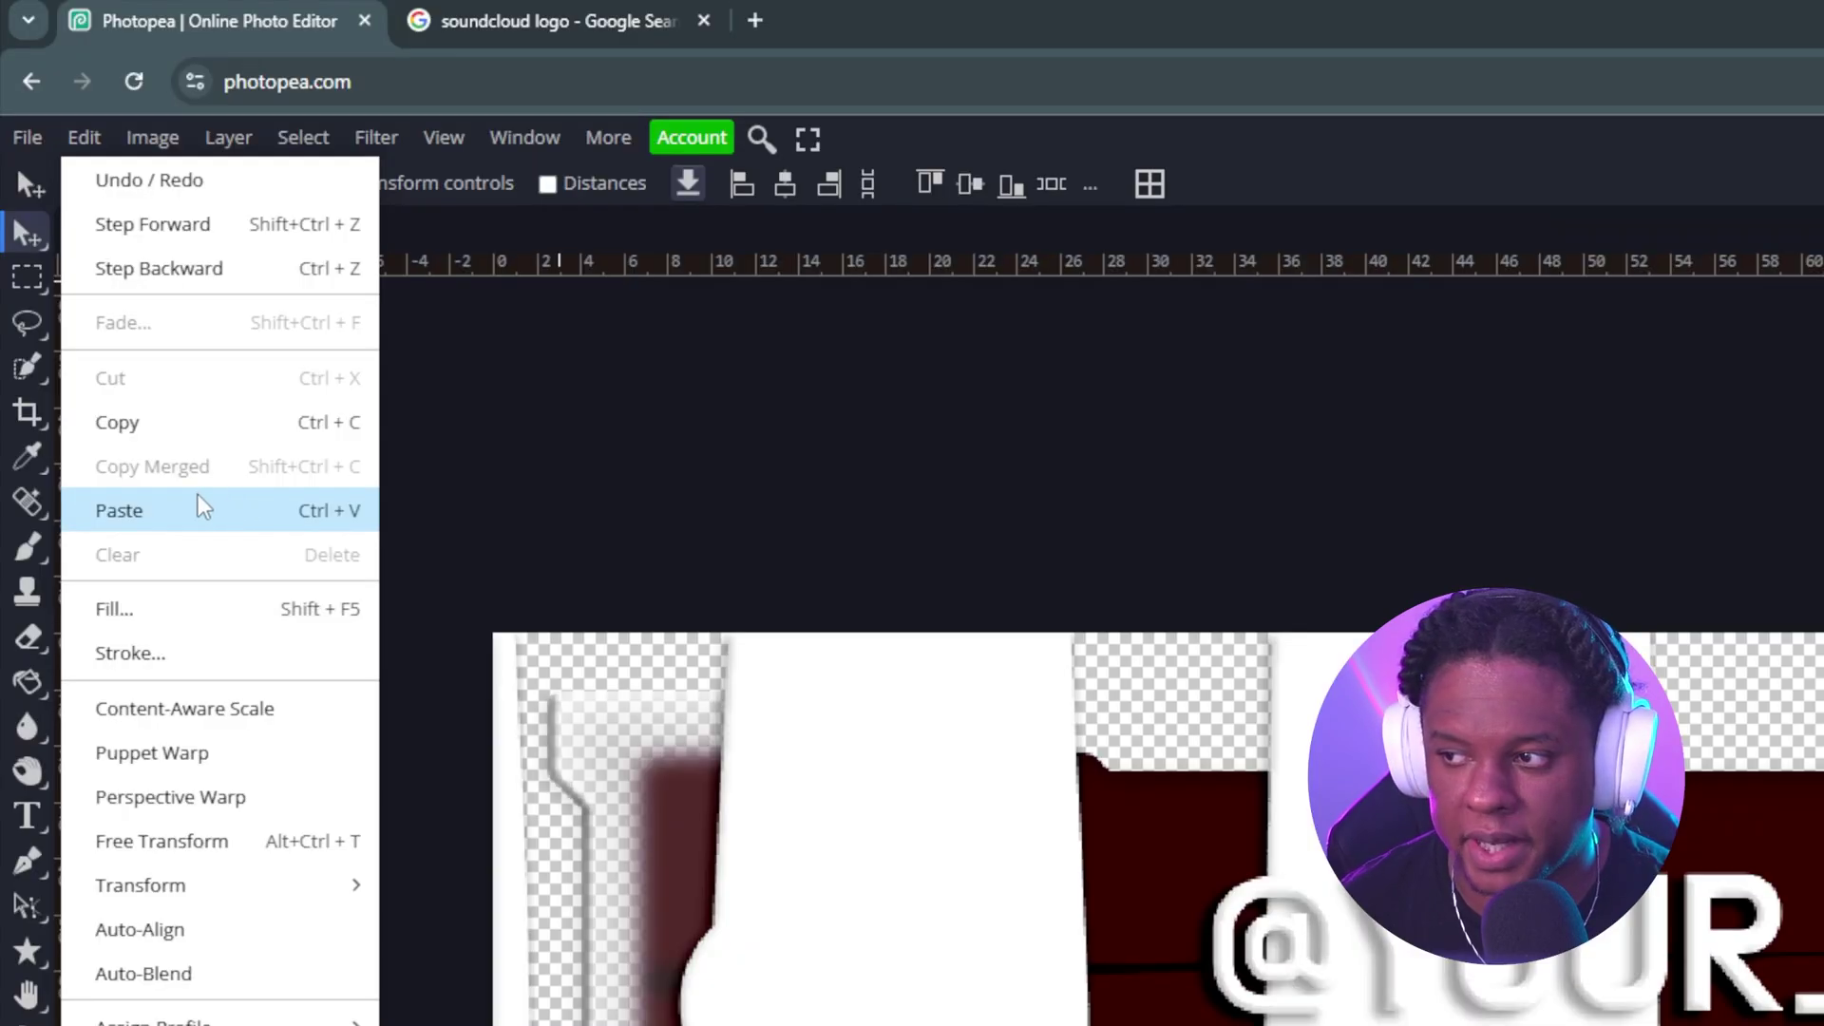
click(435, 513)
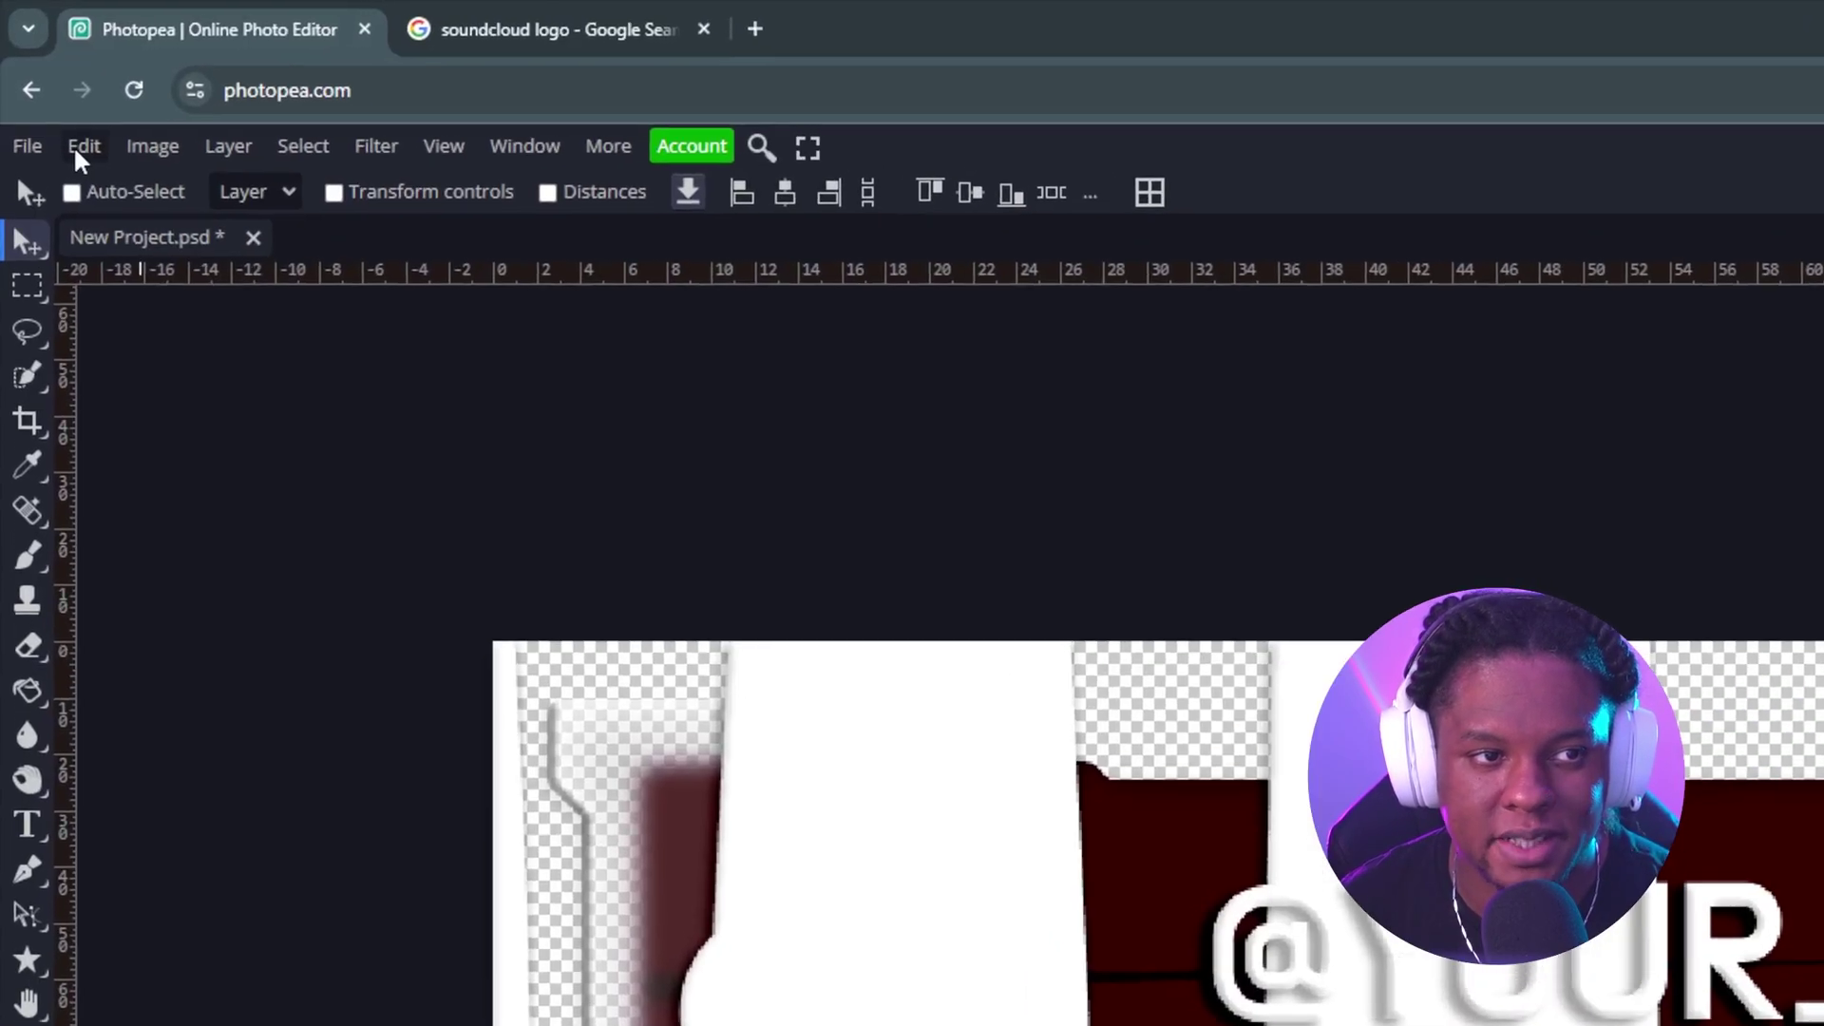
Free-transform the logo to 10%, then shrink and centre it over the banner's left icon area
click(42, 73)
click(171, 850)
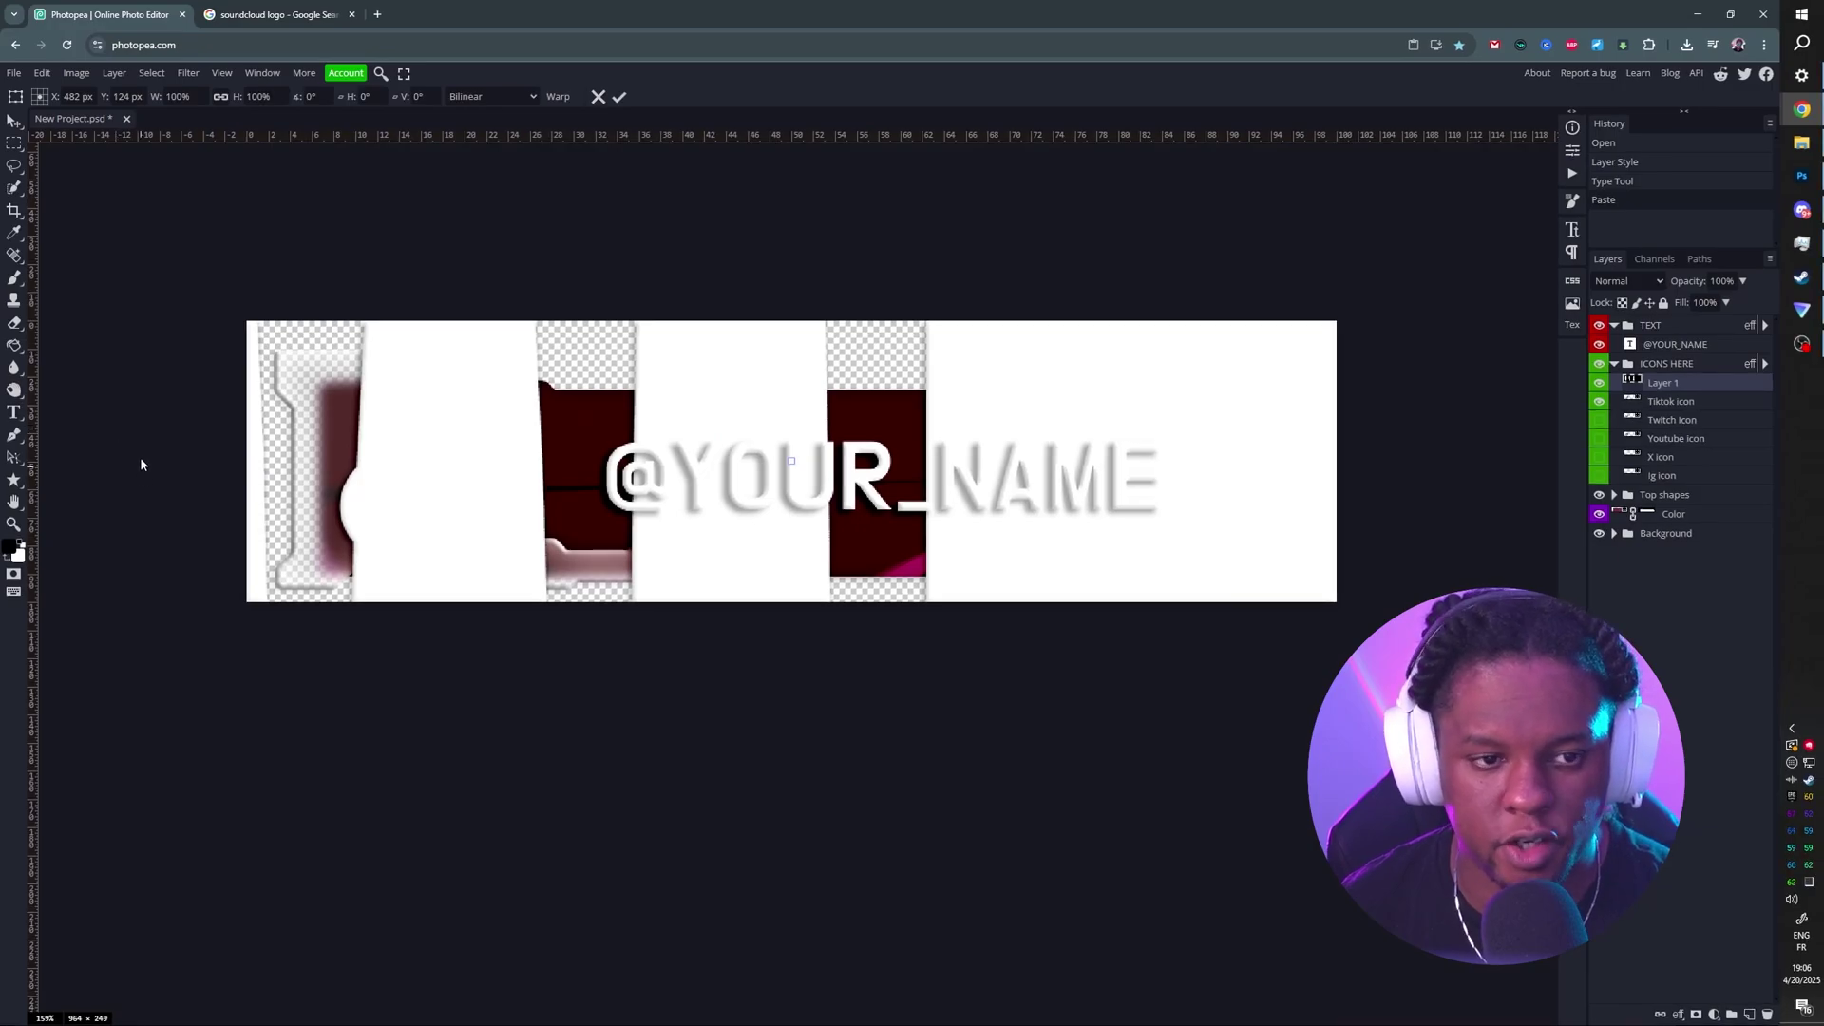
drag(139, 463, 252, 557)
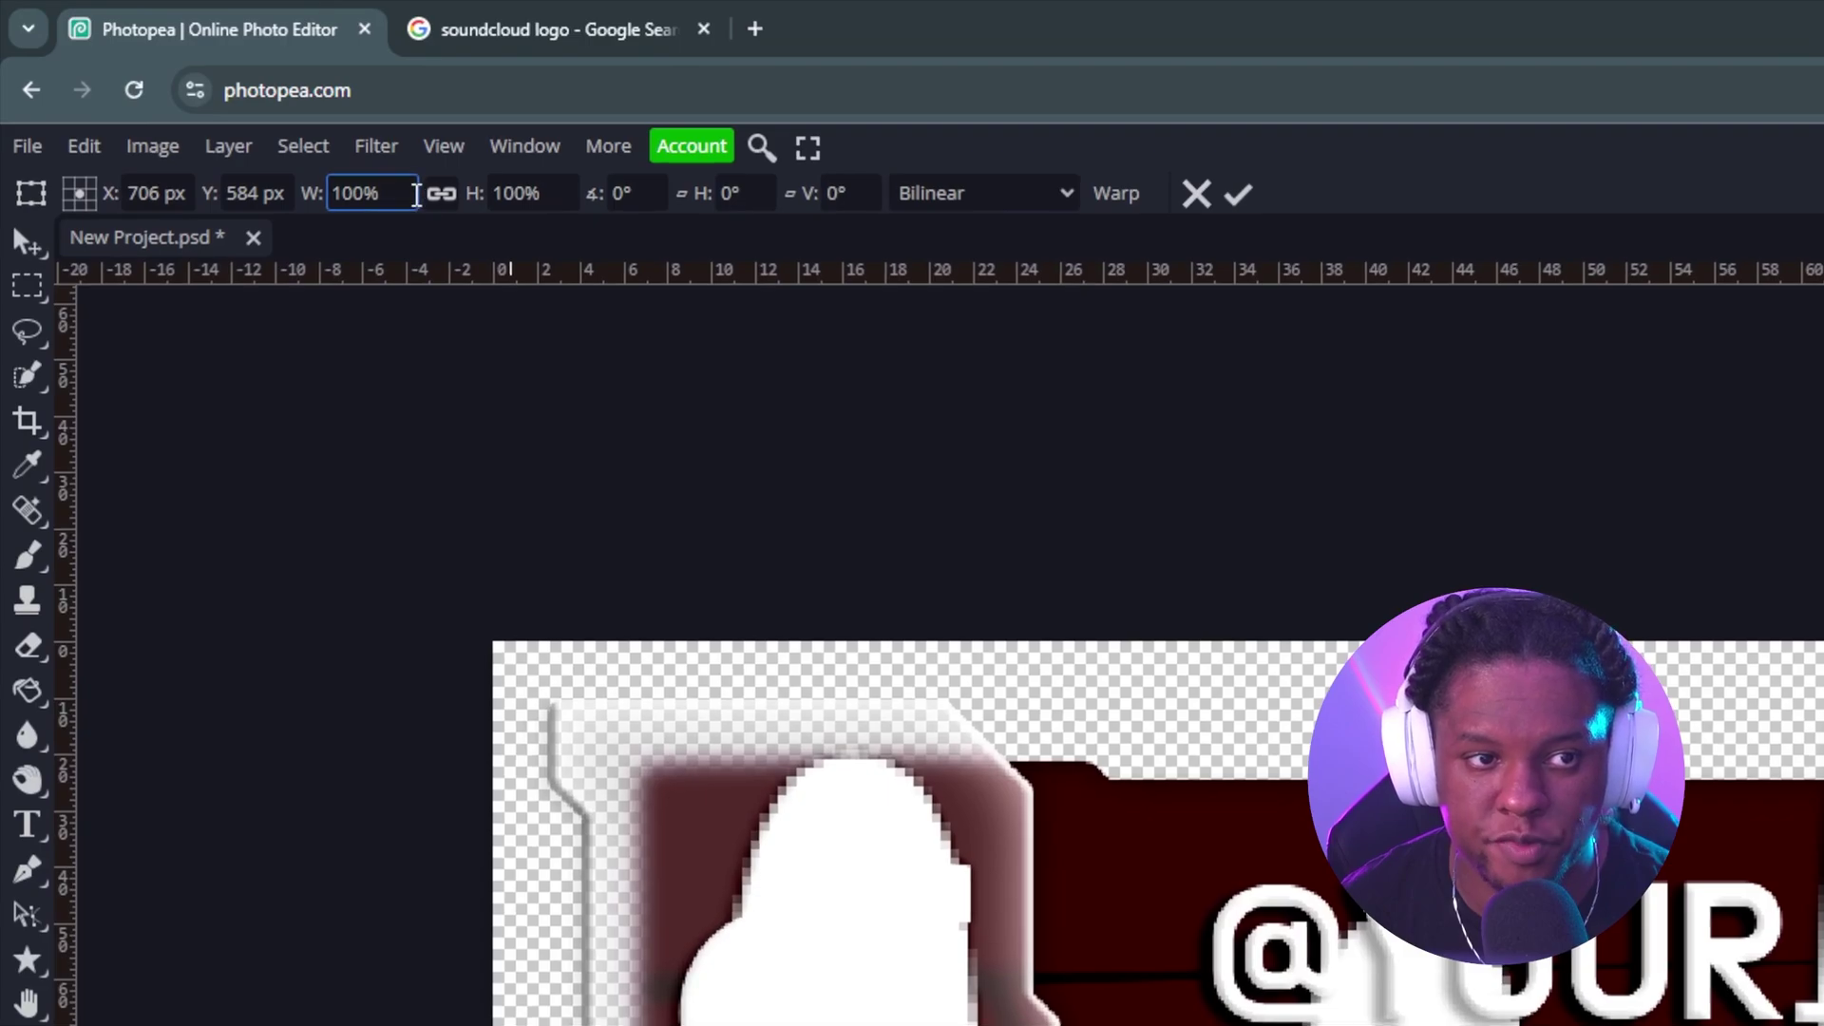
click(195, 100)
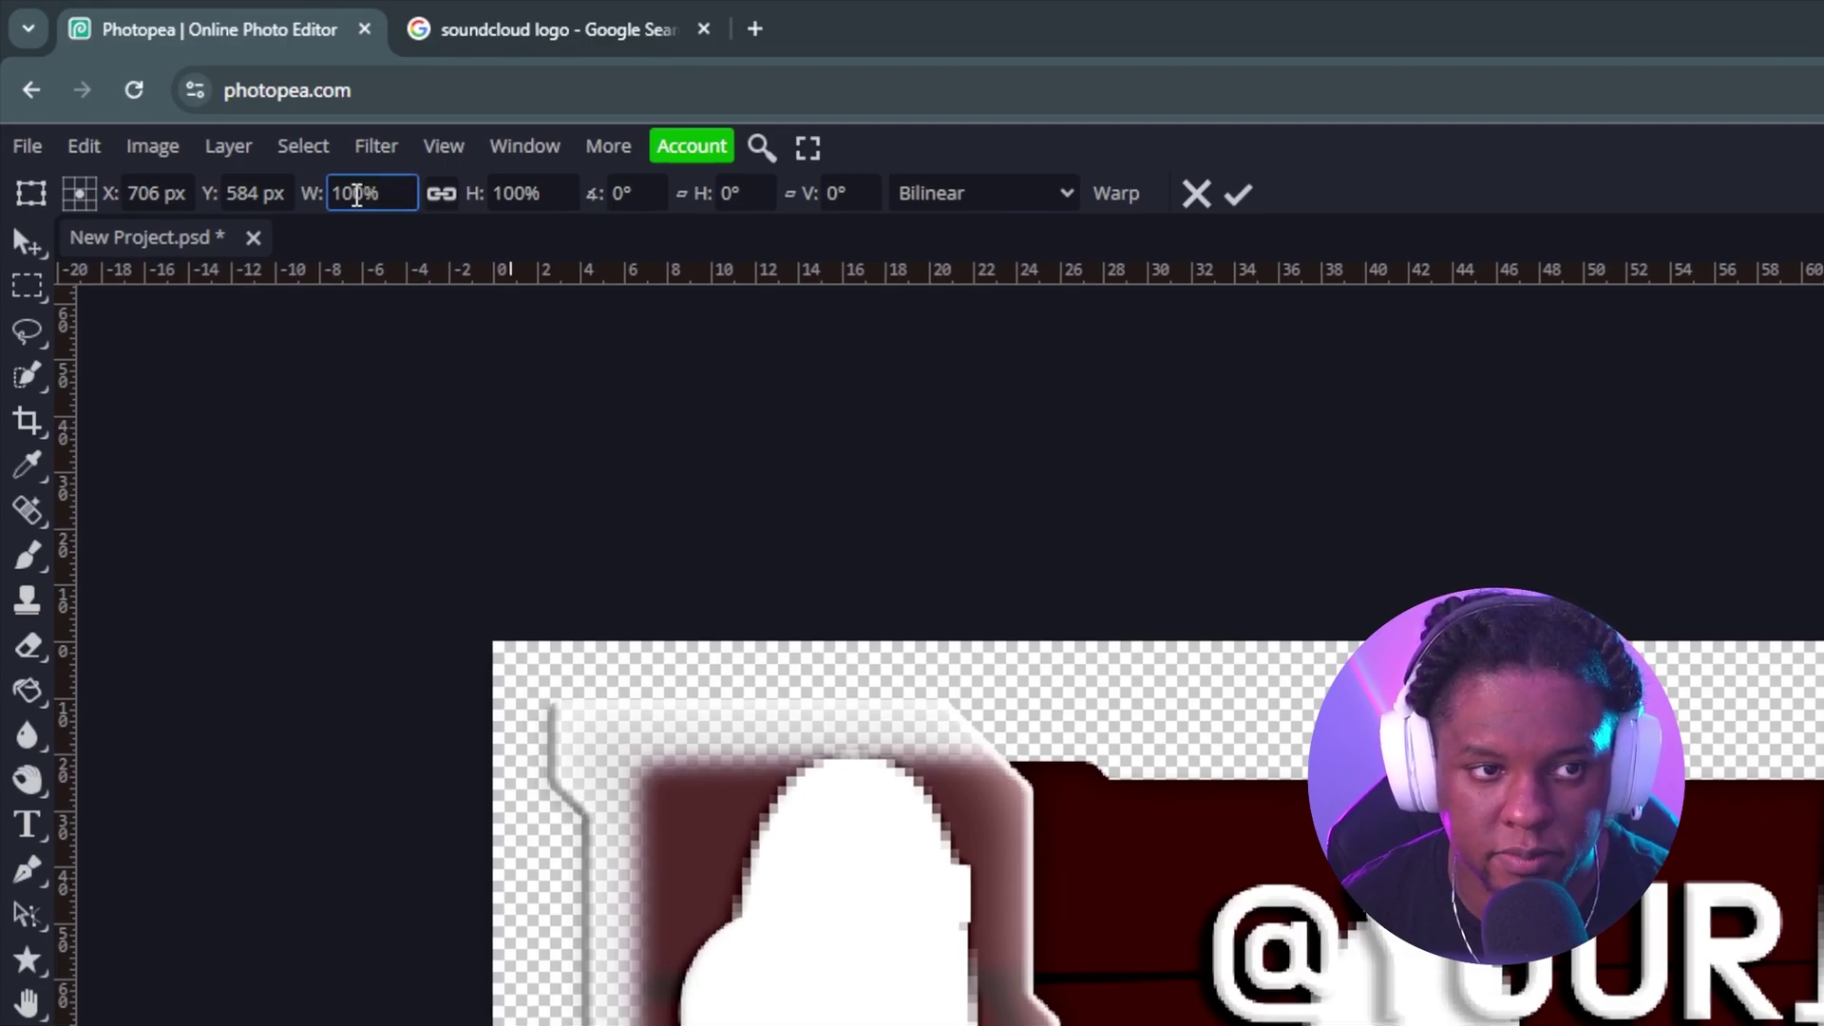
double_click(362, 197)
text(10)
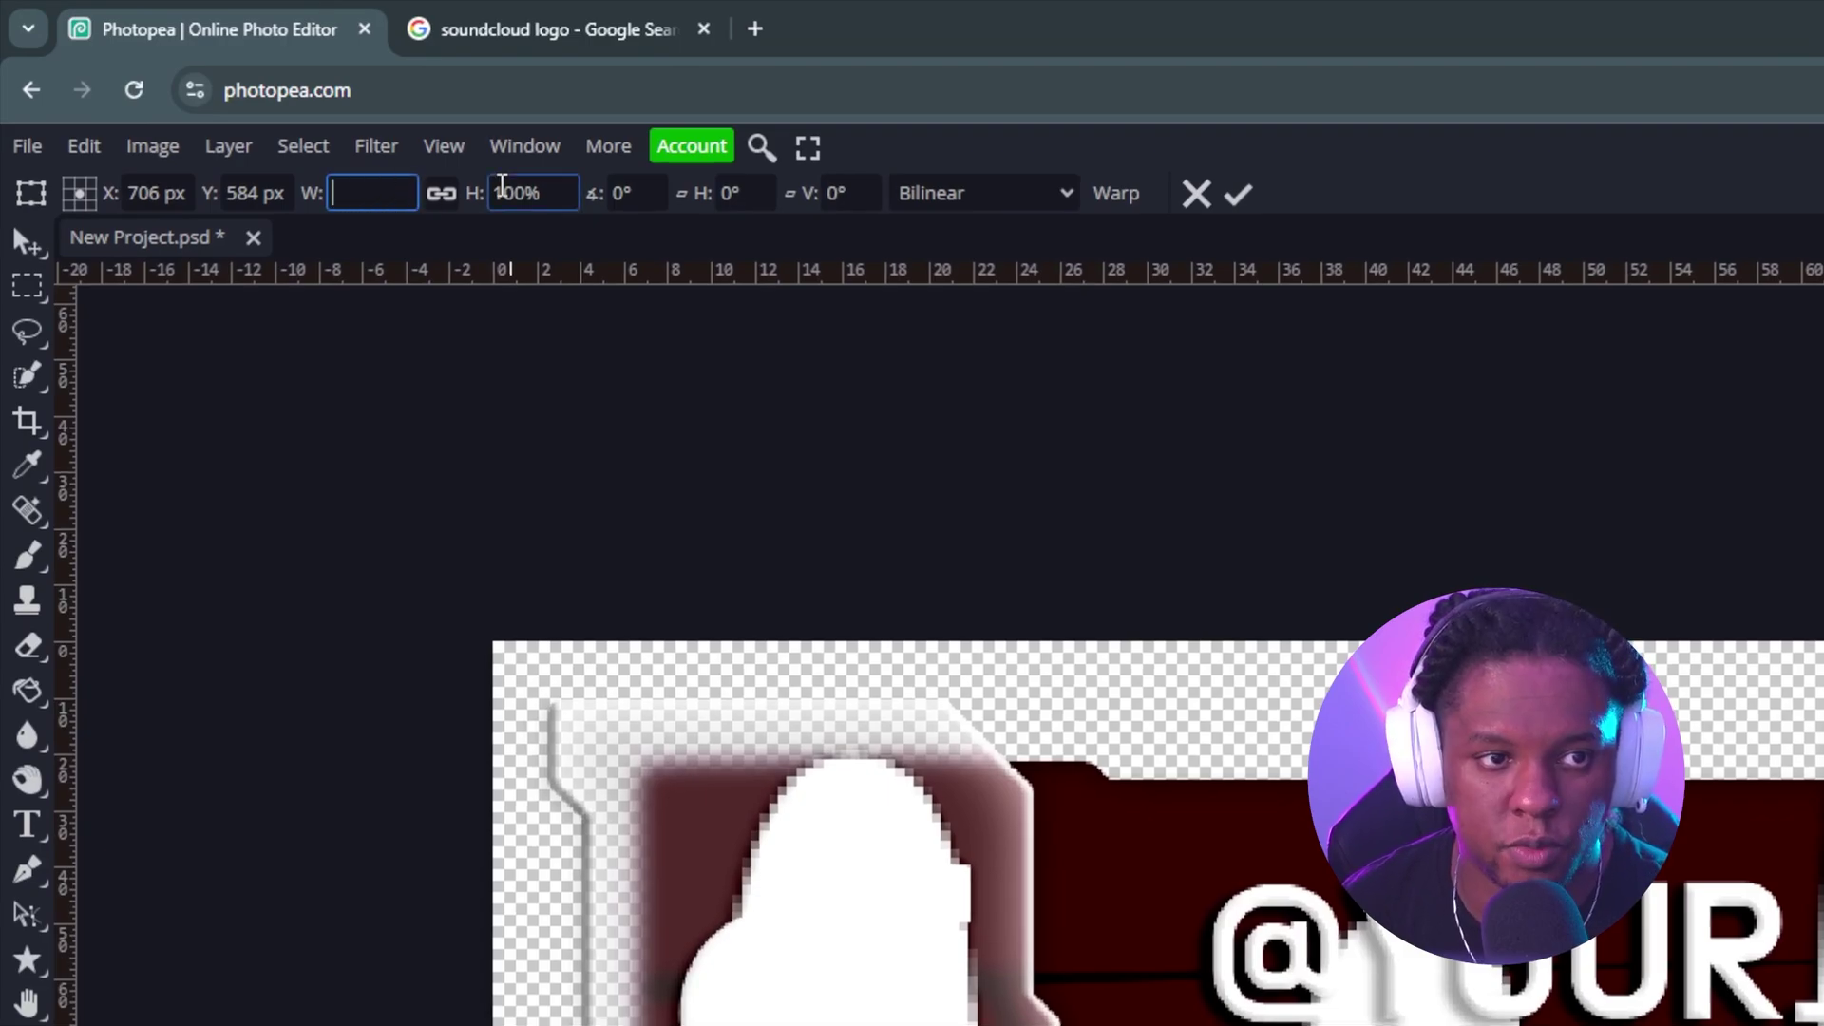
click(513, 194)
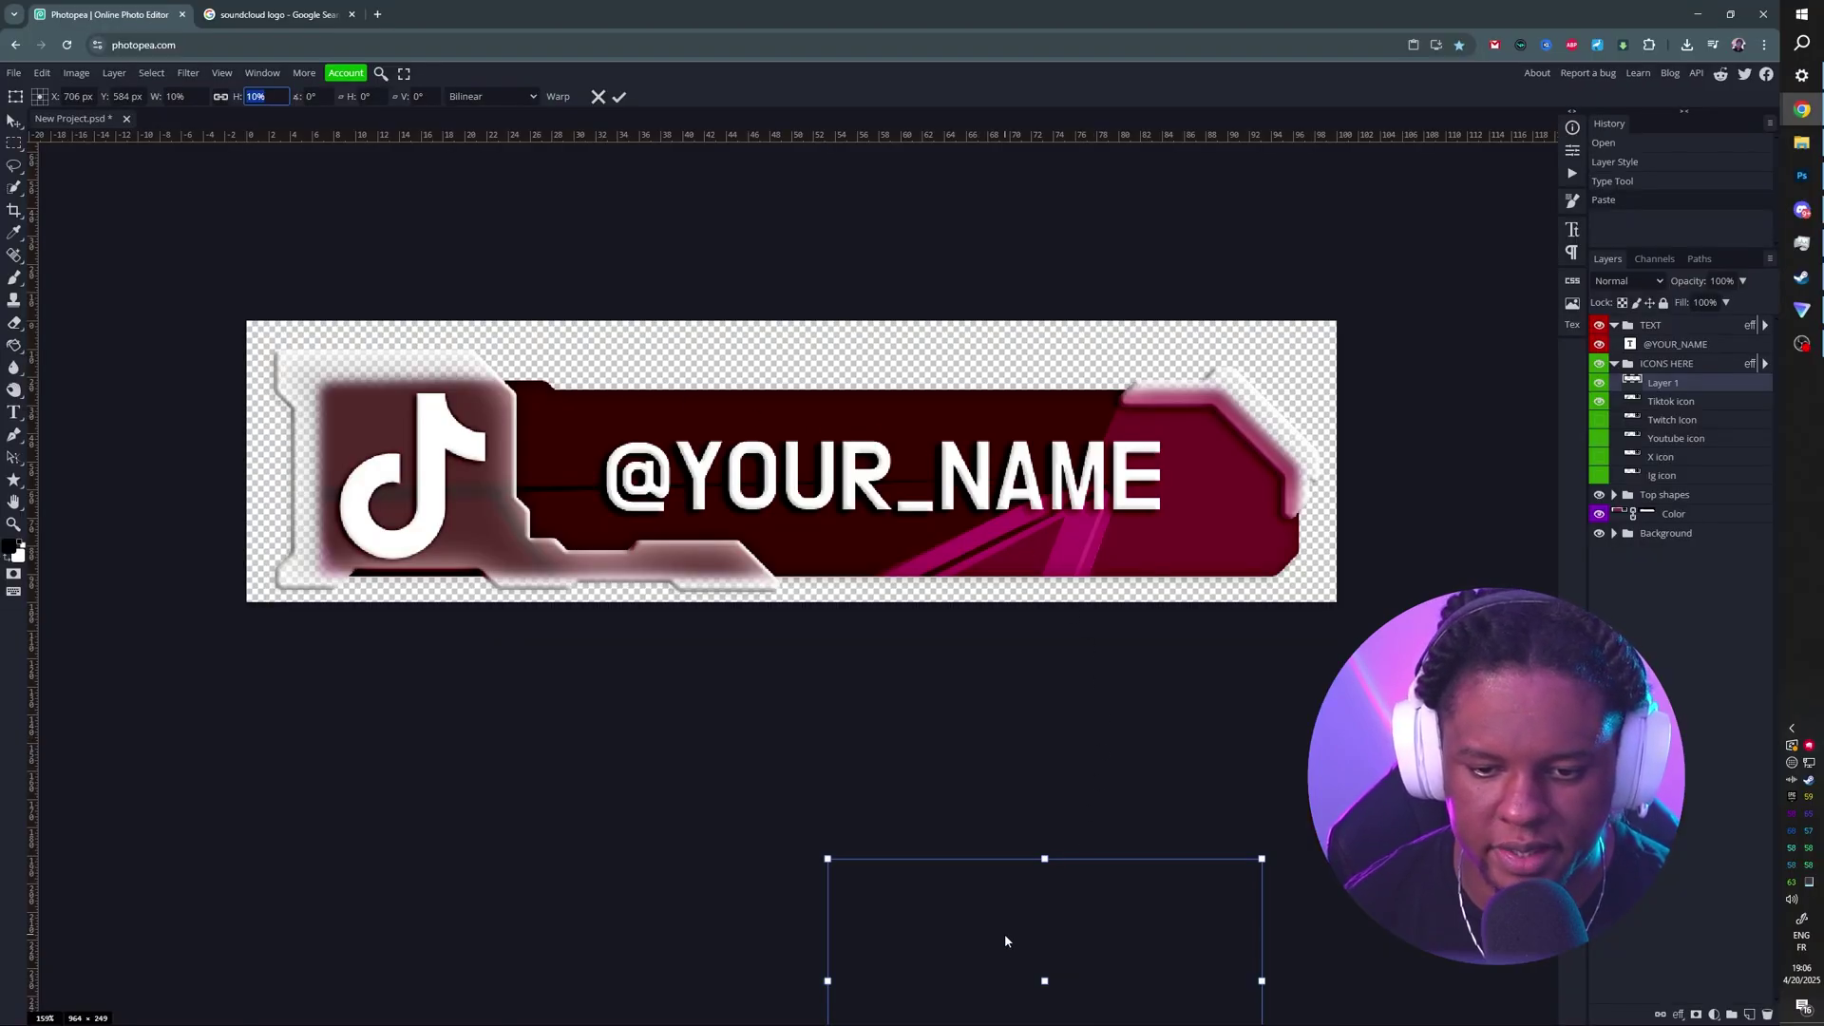
drag(1005, 940, 380, 460)
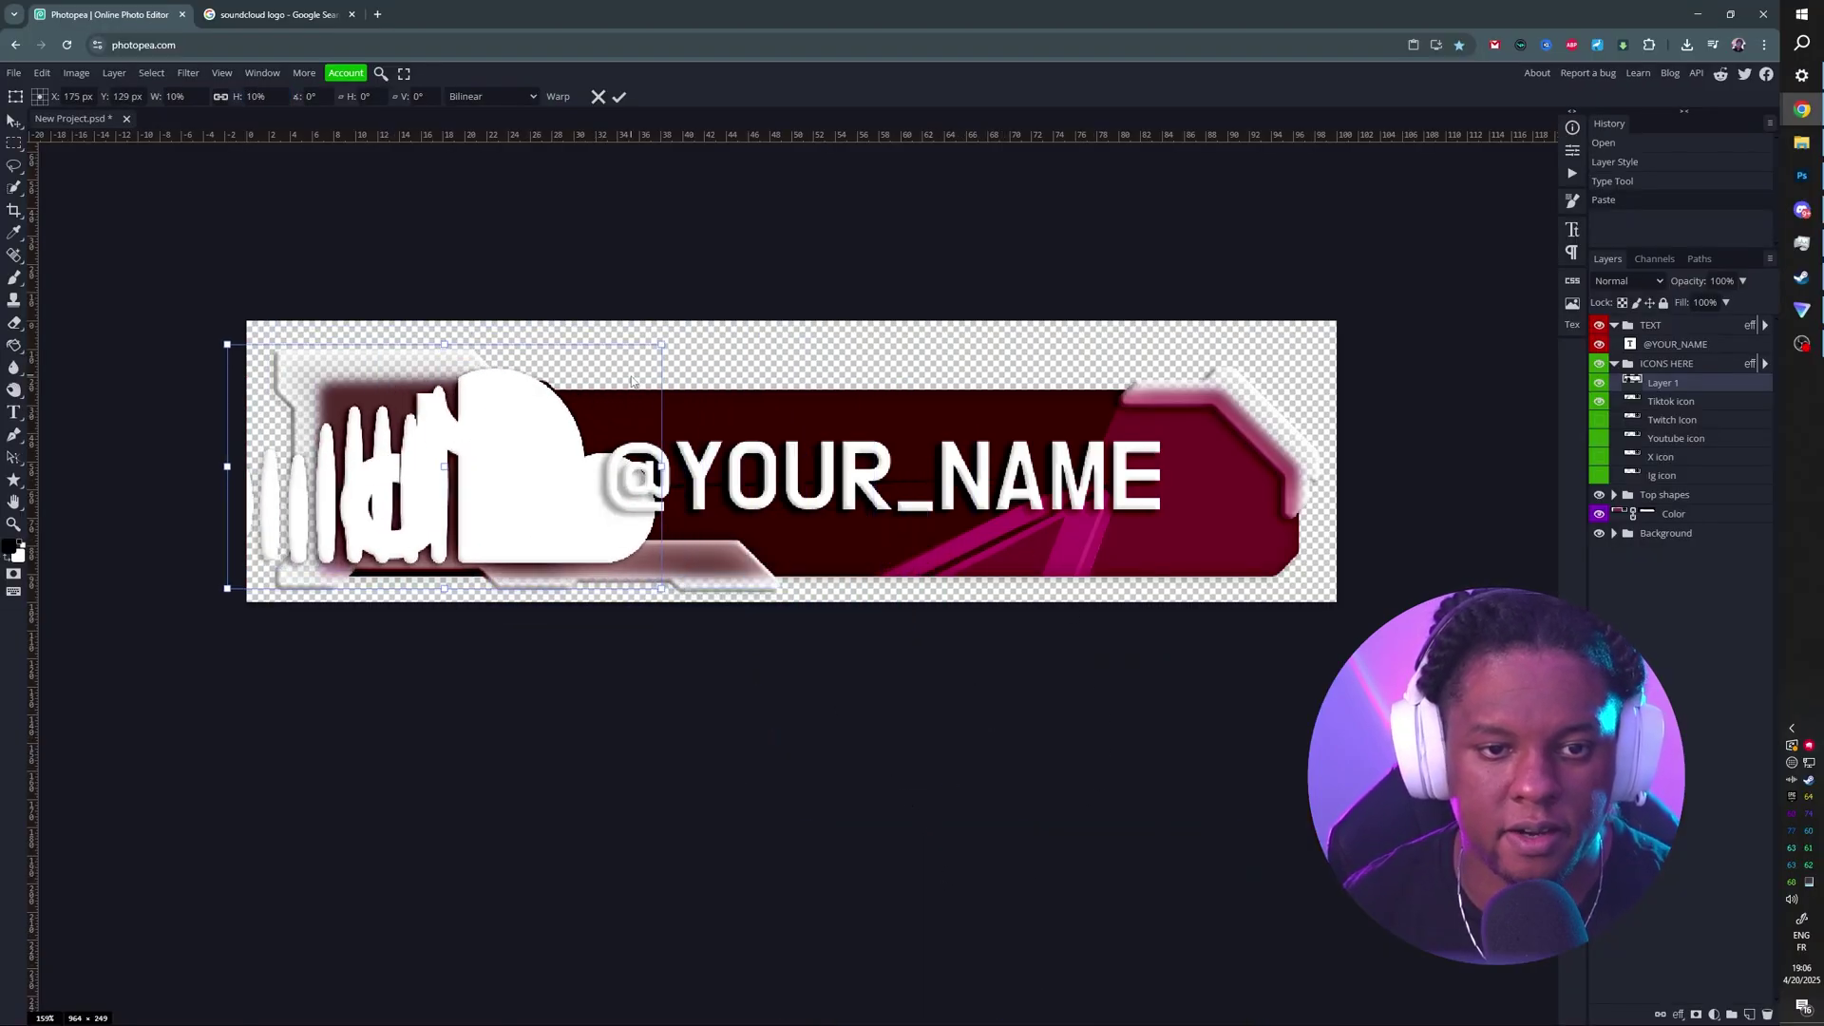
drag(658, 347, 467, 435)
drag(399, 513, 511, 401)
key(Return)
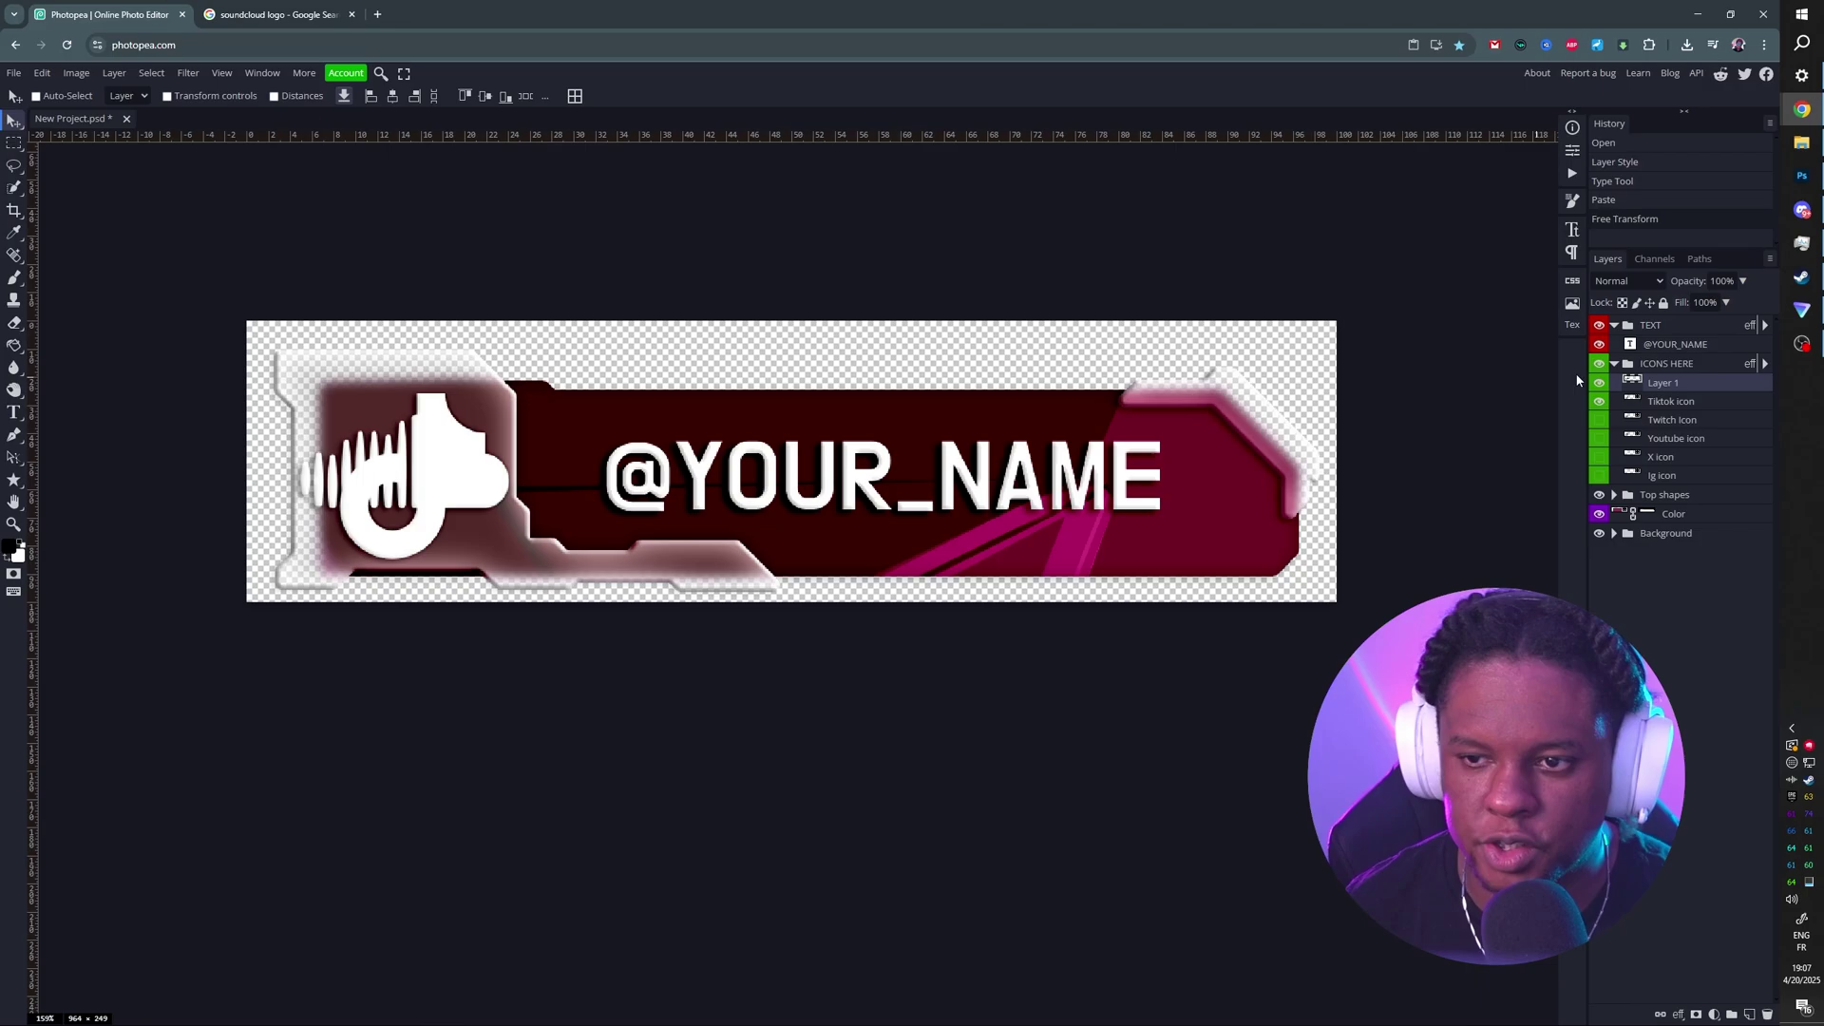
Hide the TikTok icon and recolour the Color fill layer orange behind the SoundCloud logo
click(1600, 400)
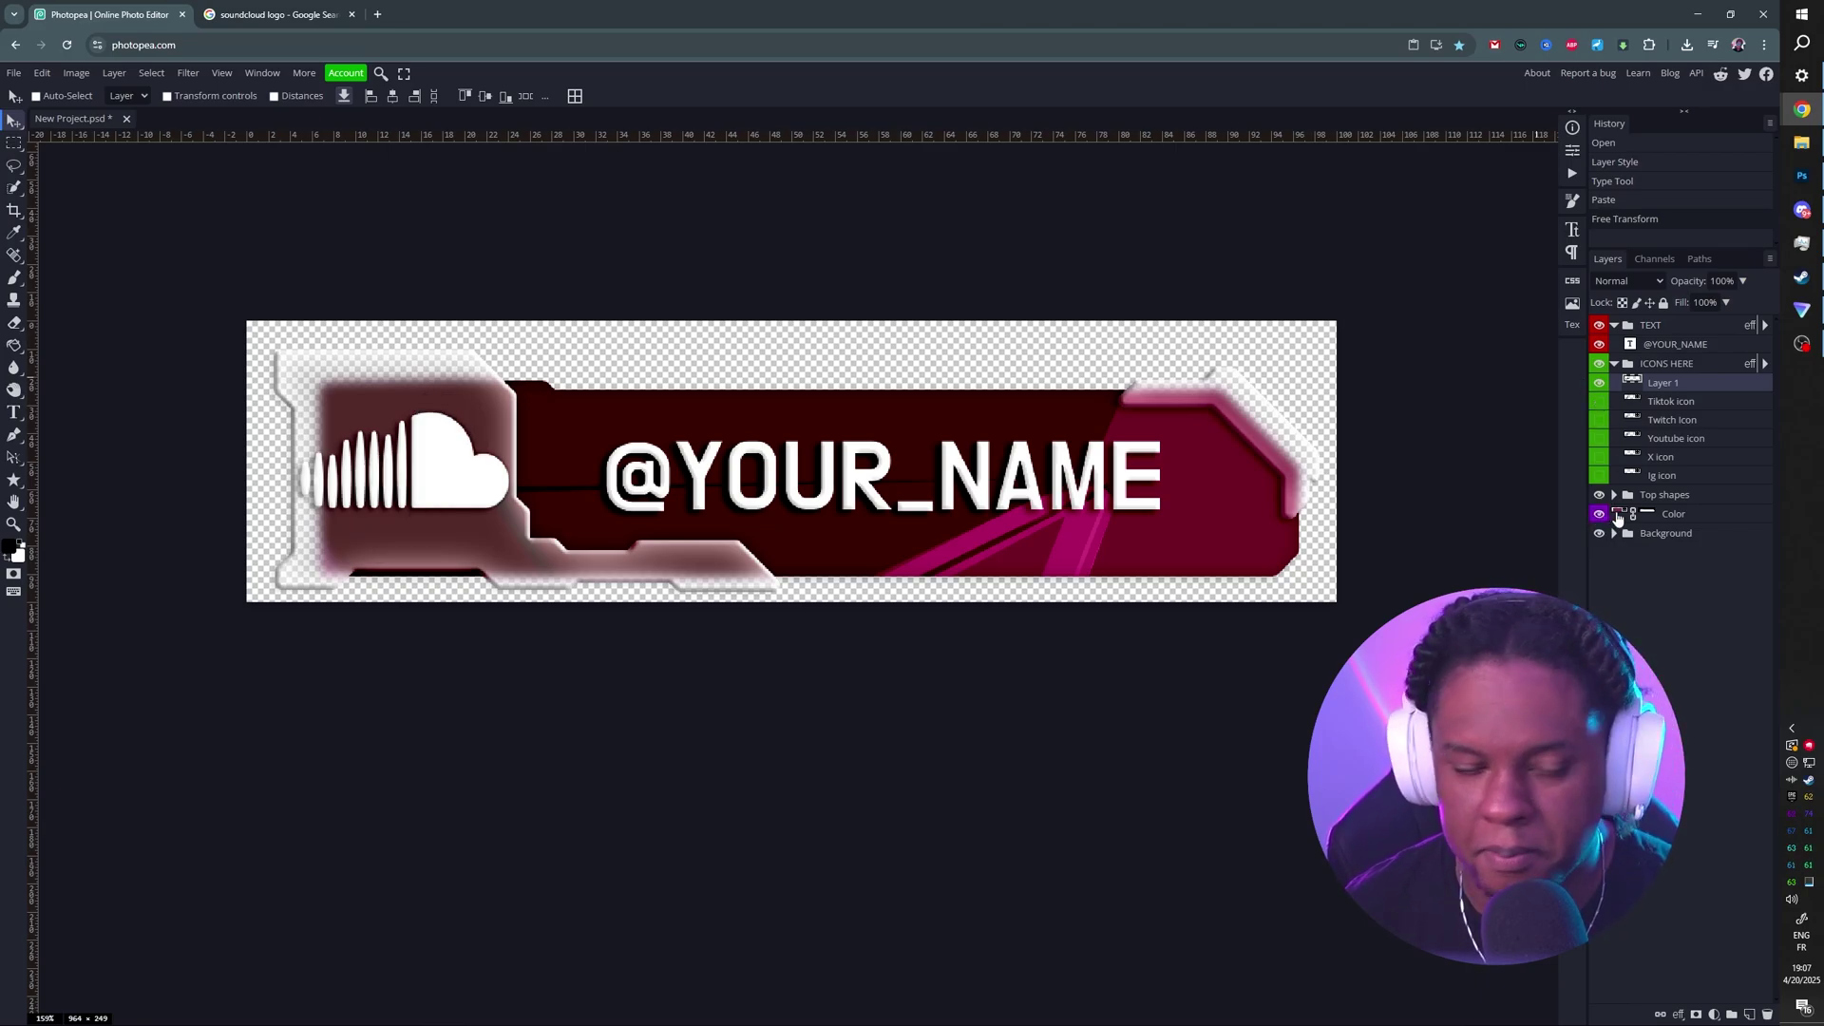
key(ctrl)
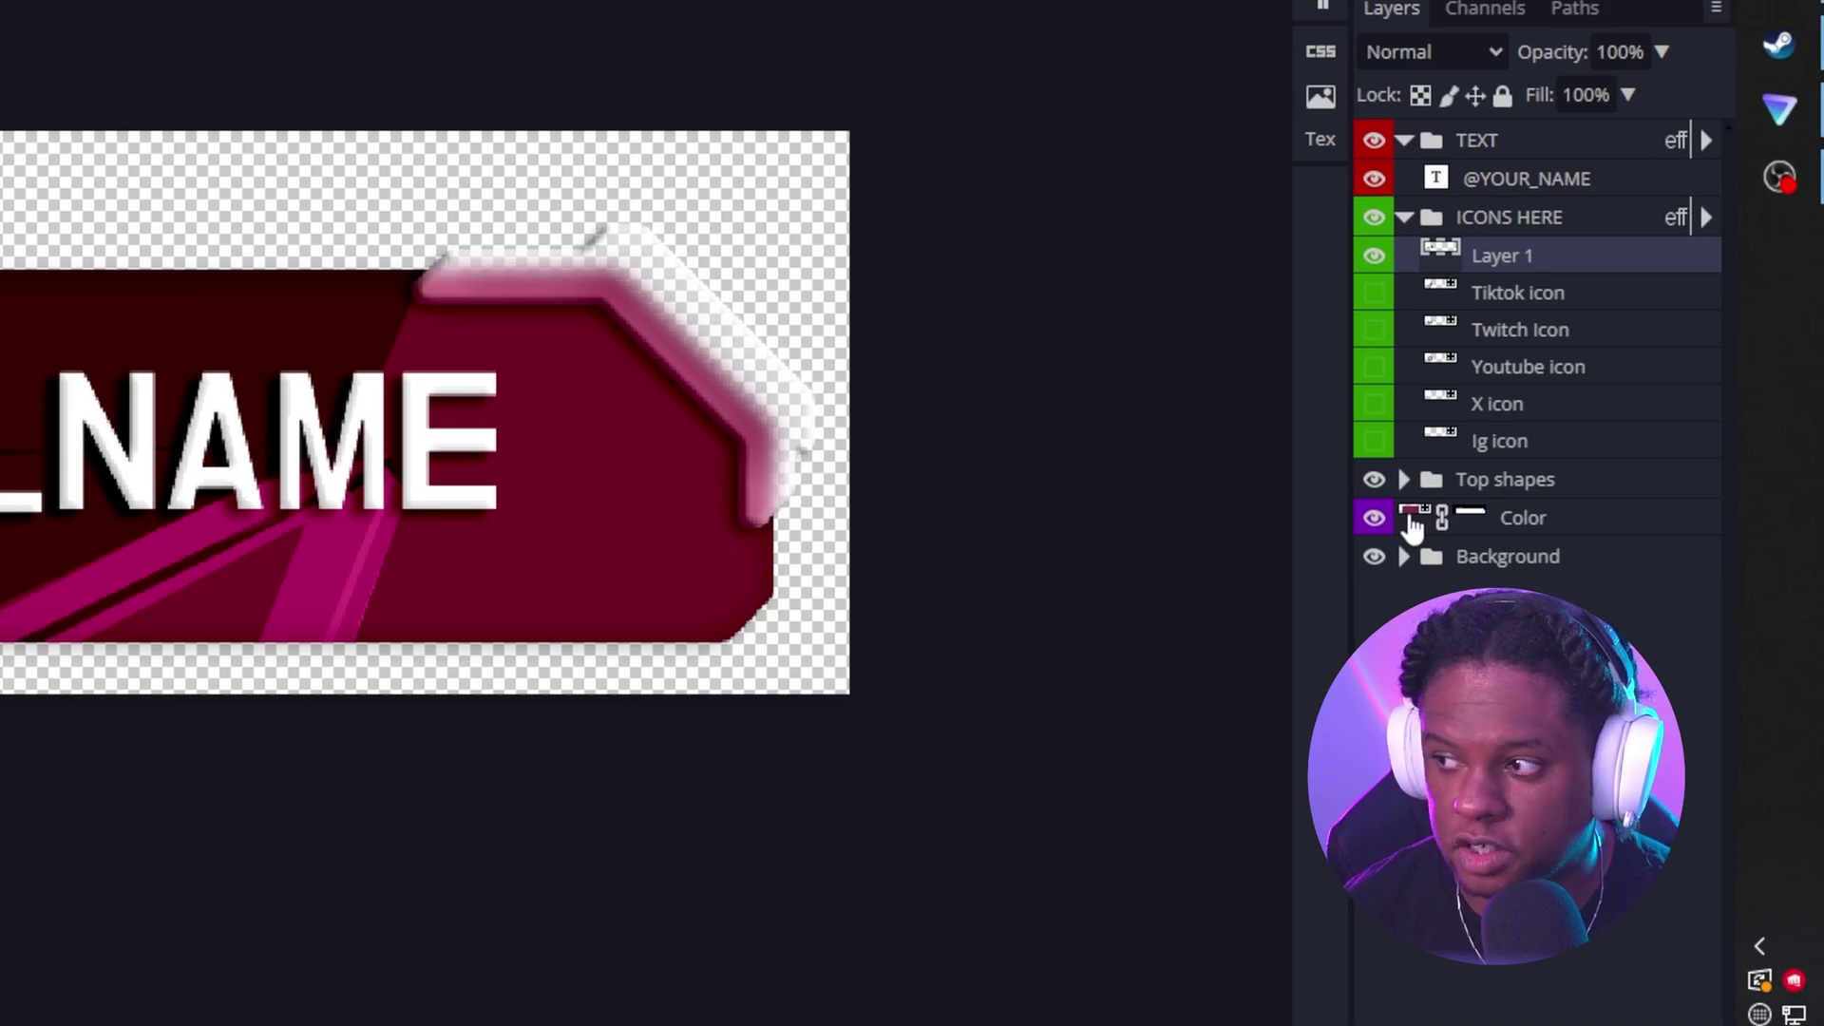
double_click(1413, 523)
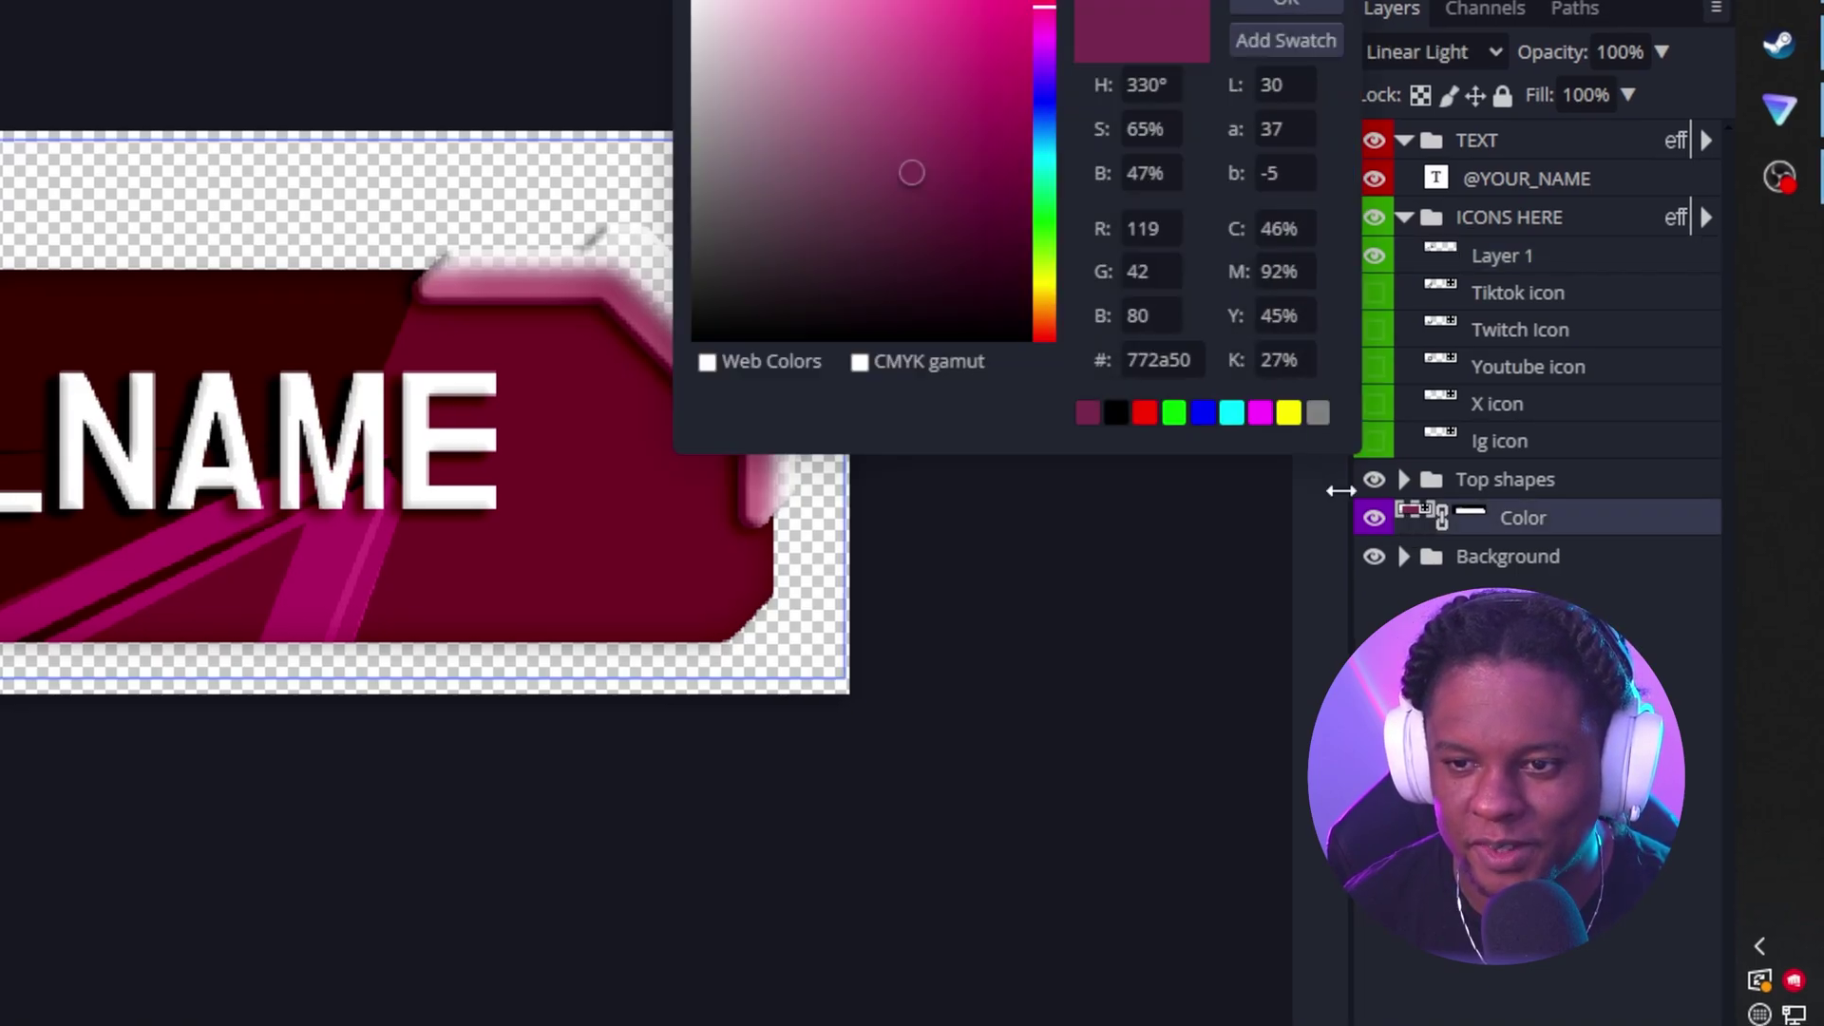
click(1047, 302)
click(1040, 41)
drag(1039, 275, 1040, 281)
key(Return)
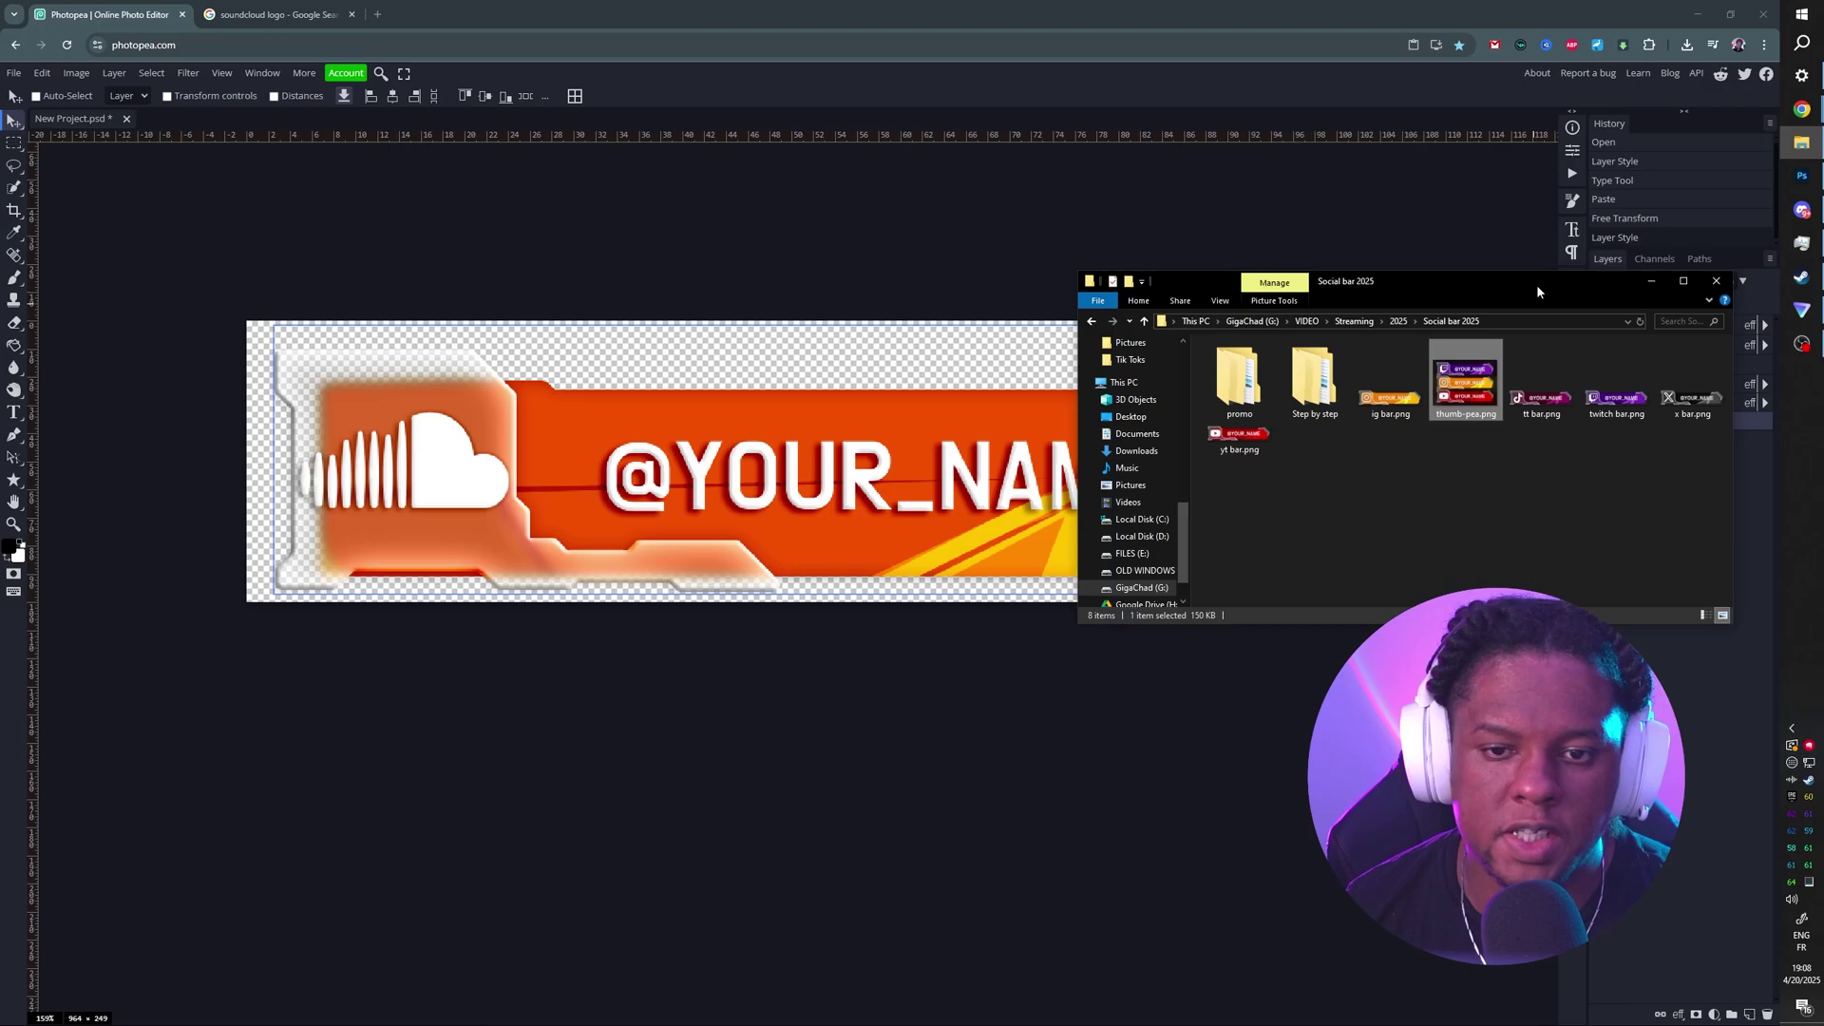
drag(1536, 283, 593, 211)
Preview ig bar.png and the other exported bar PNGs, then close the viewer and folder window
double_click(446, 317)
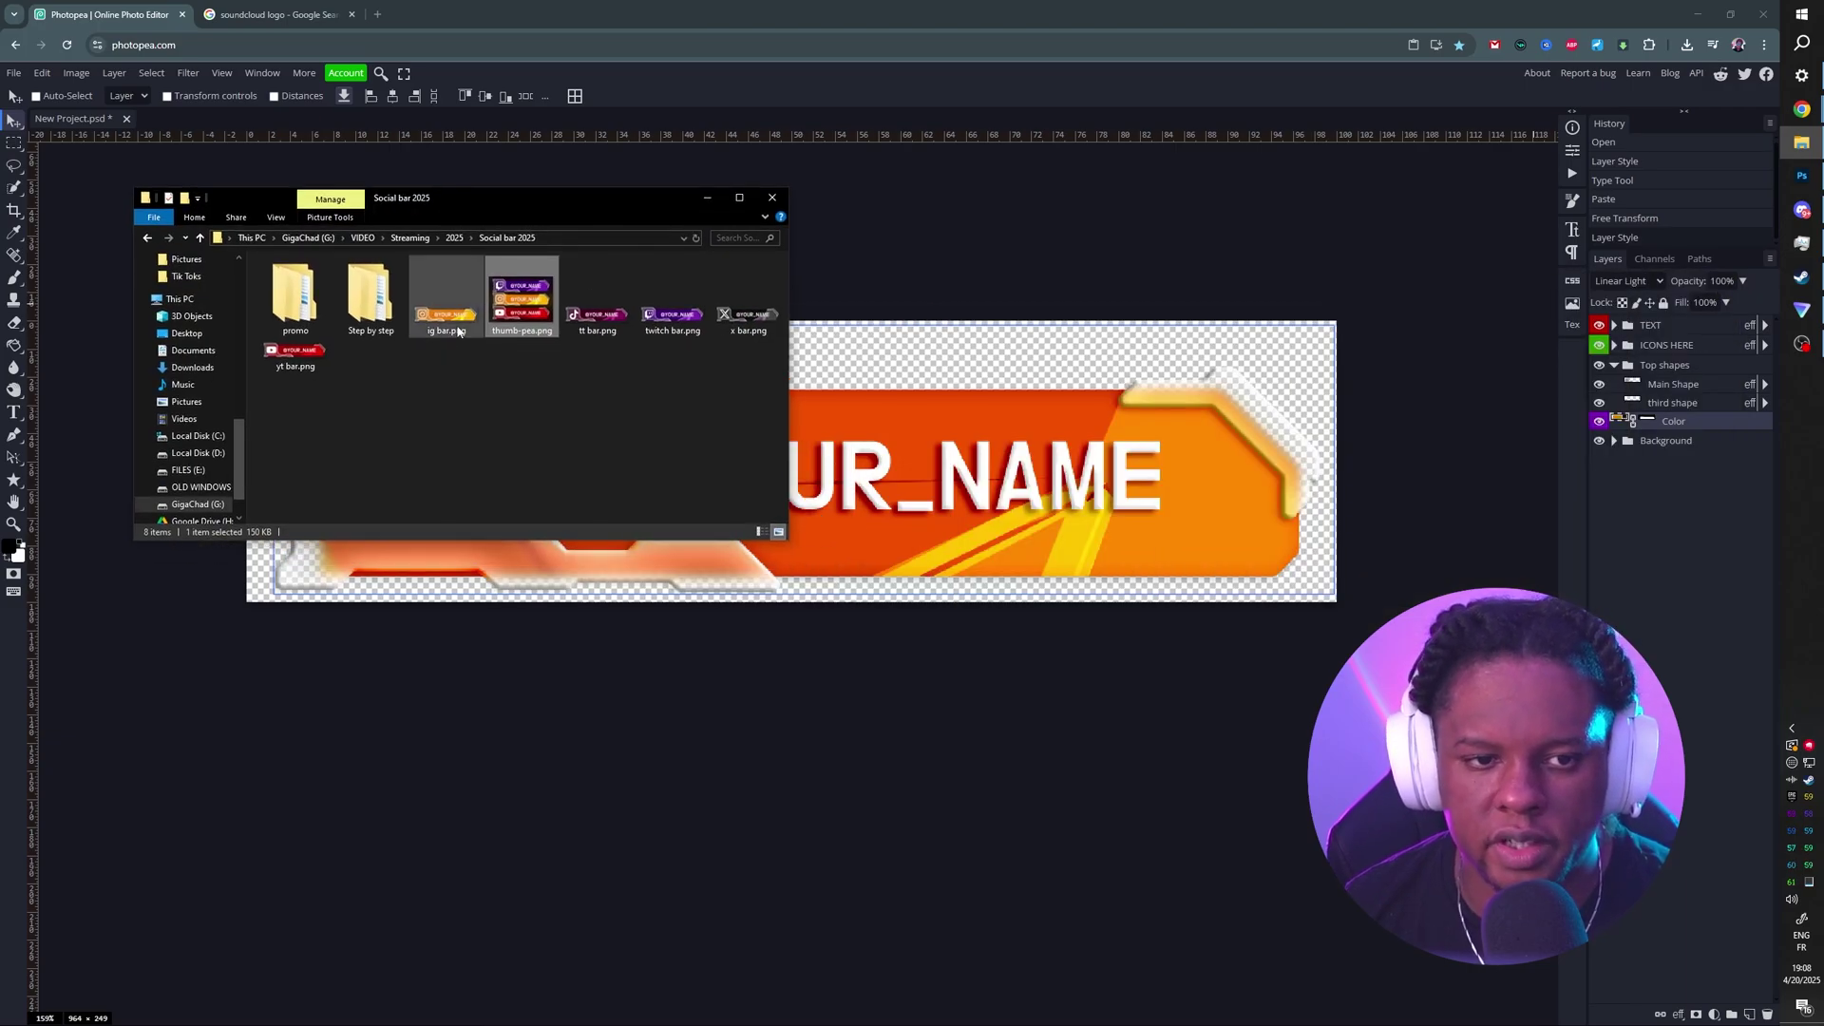
key(Right)
key(Right)
key(Right)
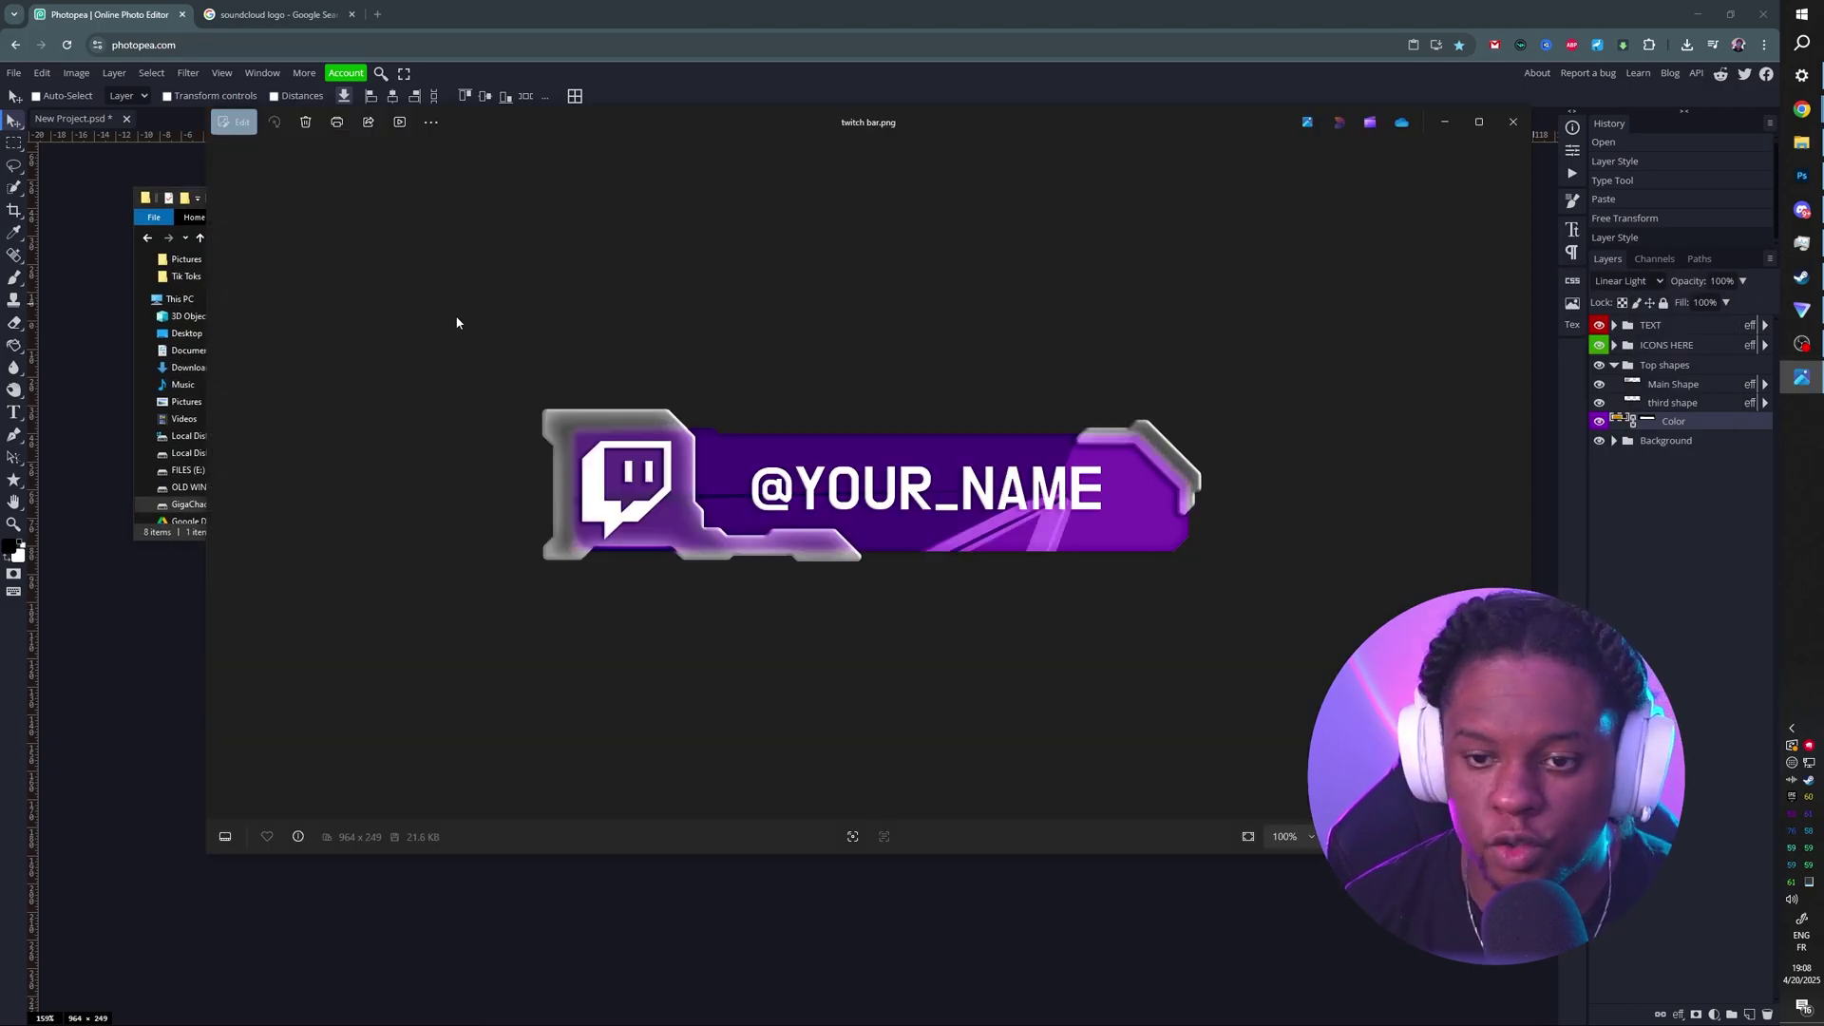
key(Escape)
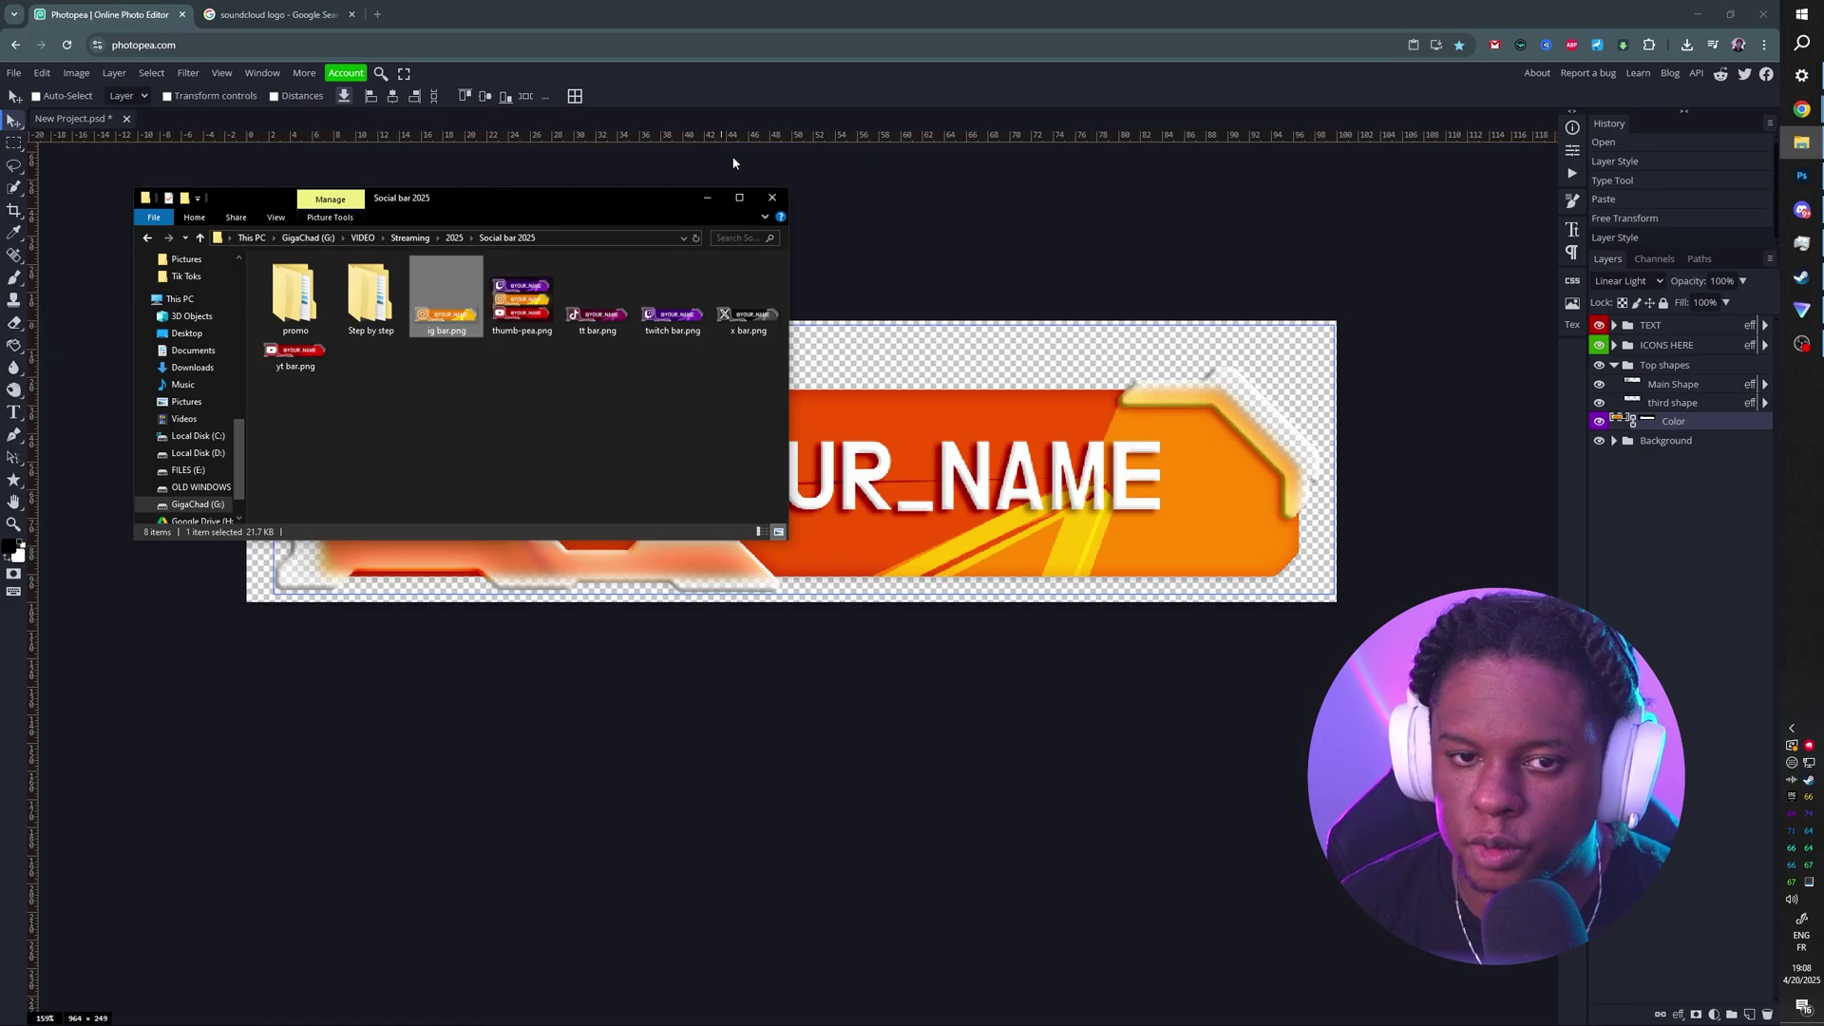
click(701, 201)
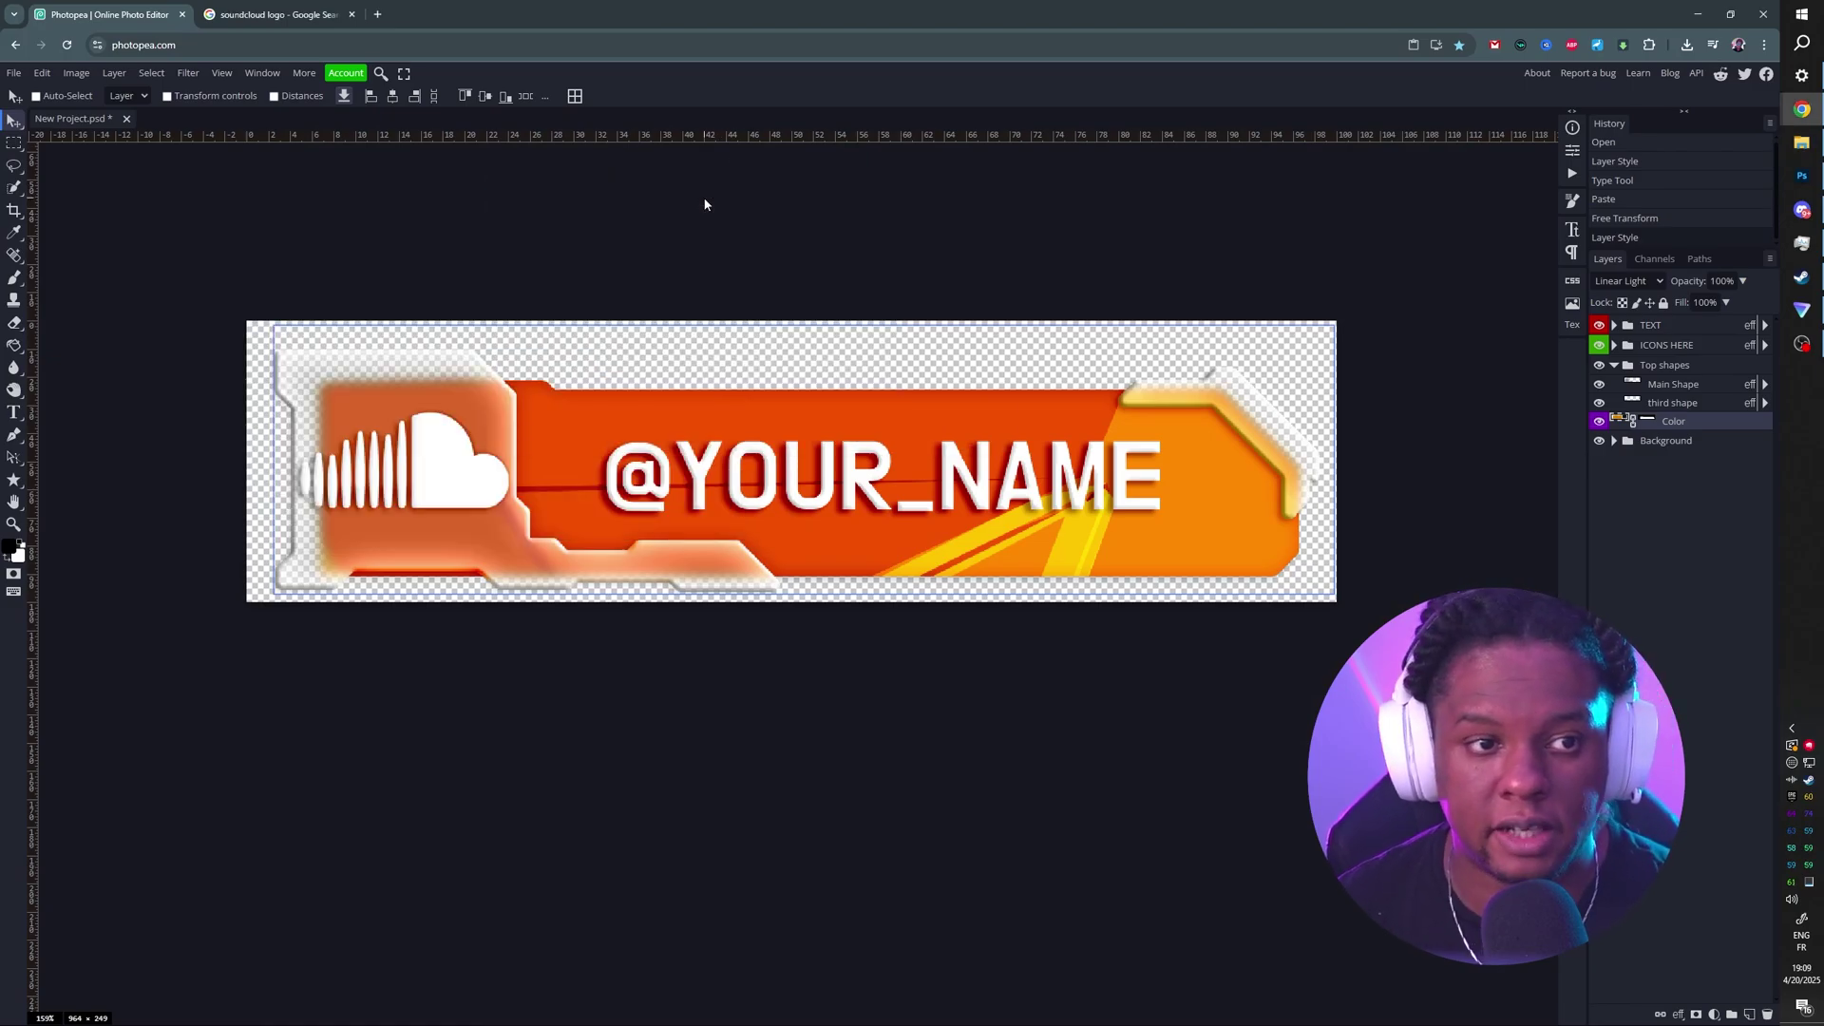
Start a new project with width 1920 and height 1080 from File > New
click(16, 74)
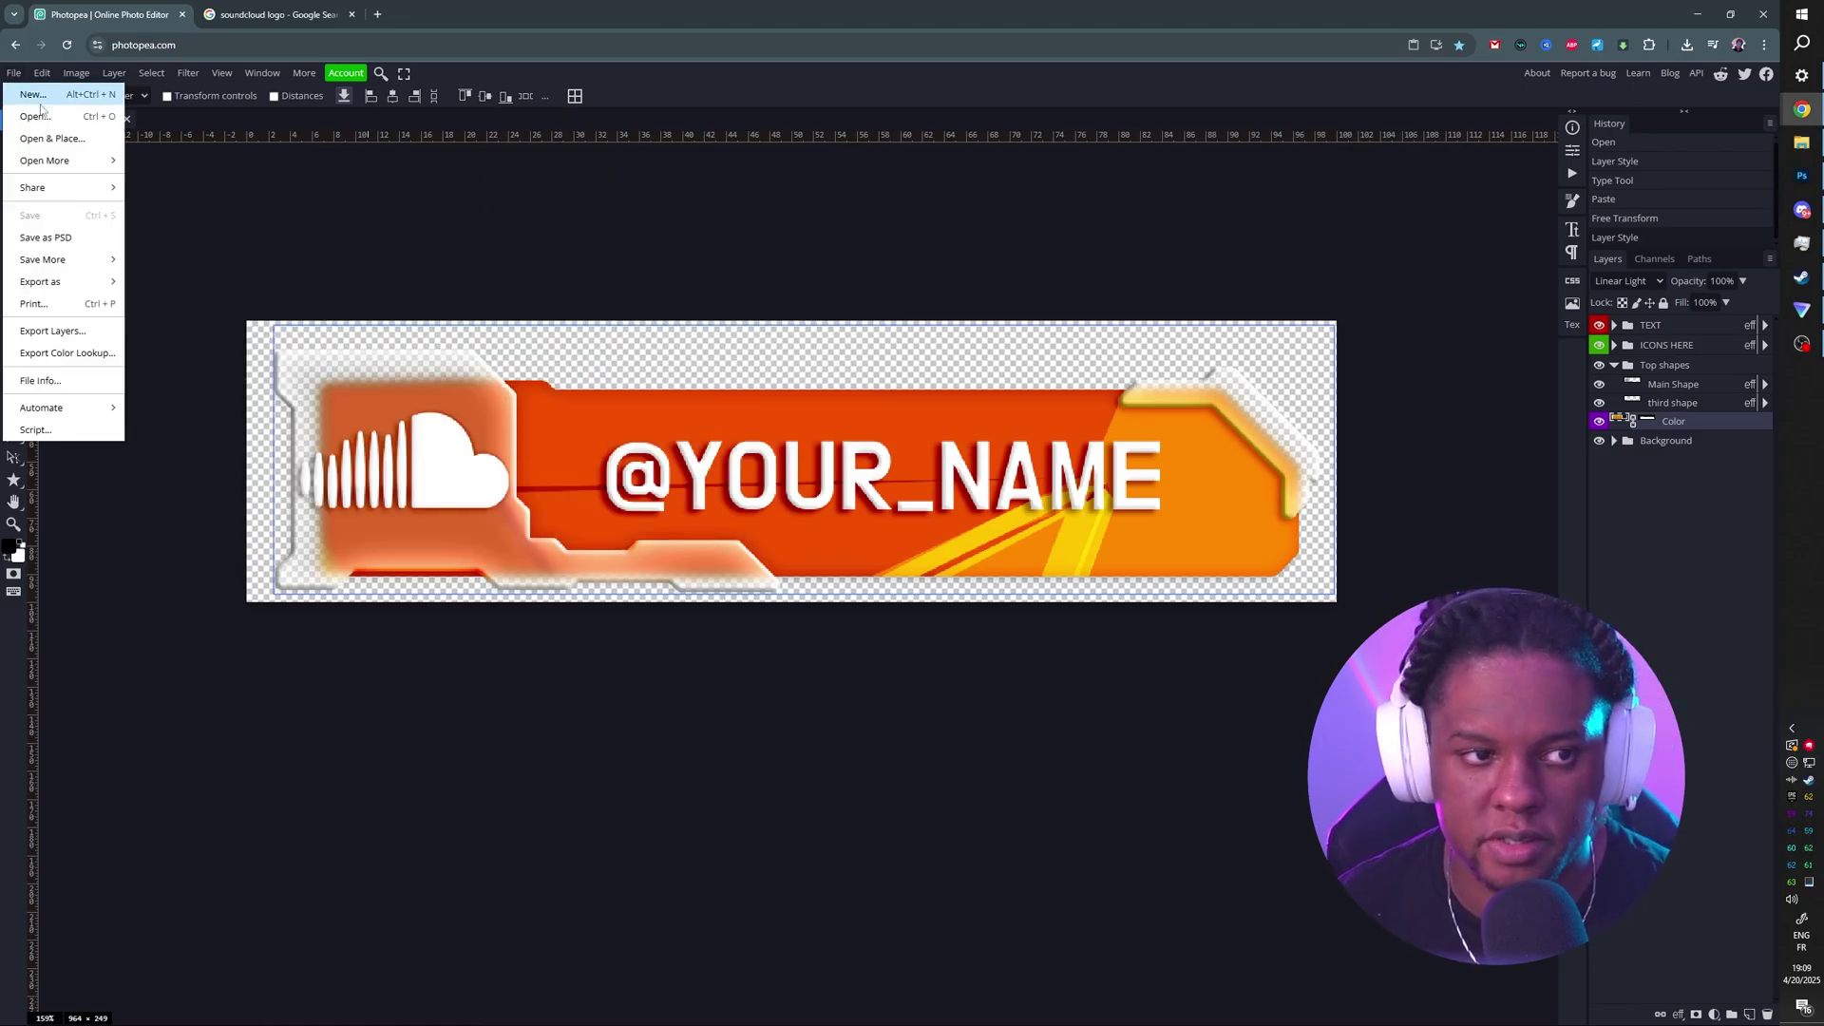
click(32, 95)
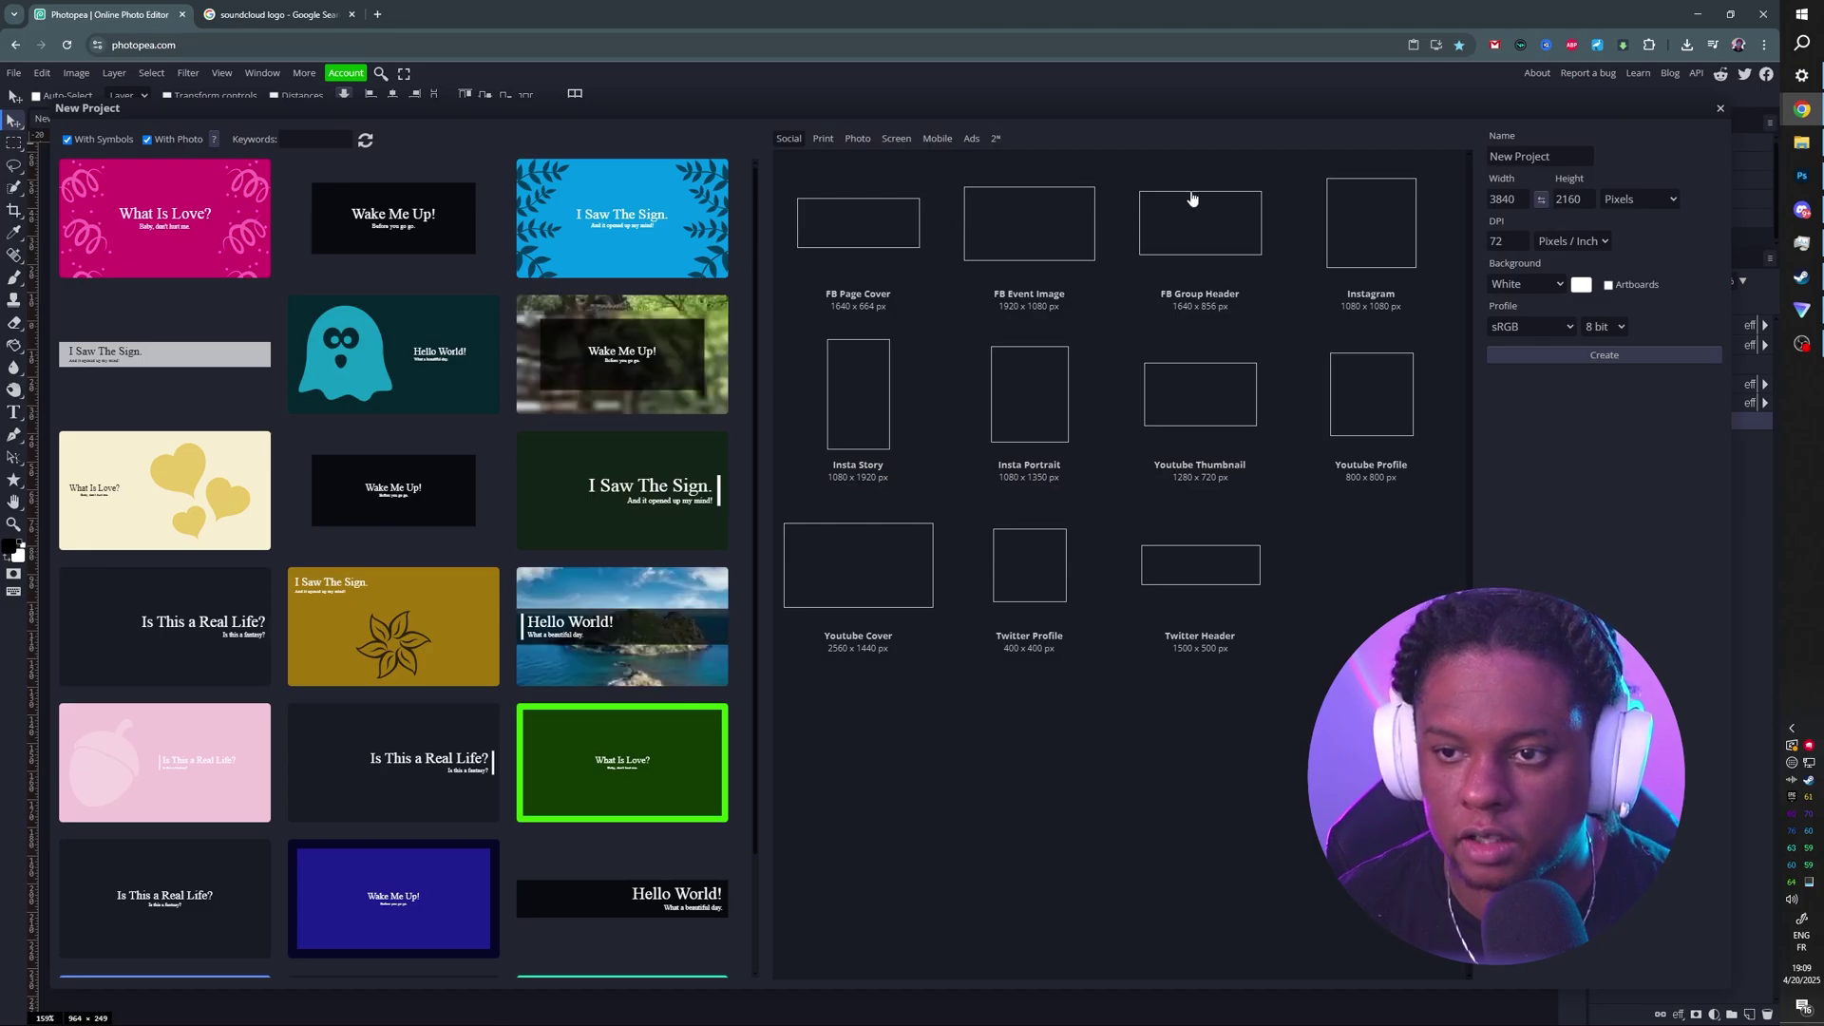
double_click(1531, 200)
text(190)
key(Tab)
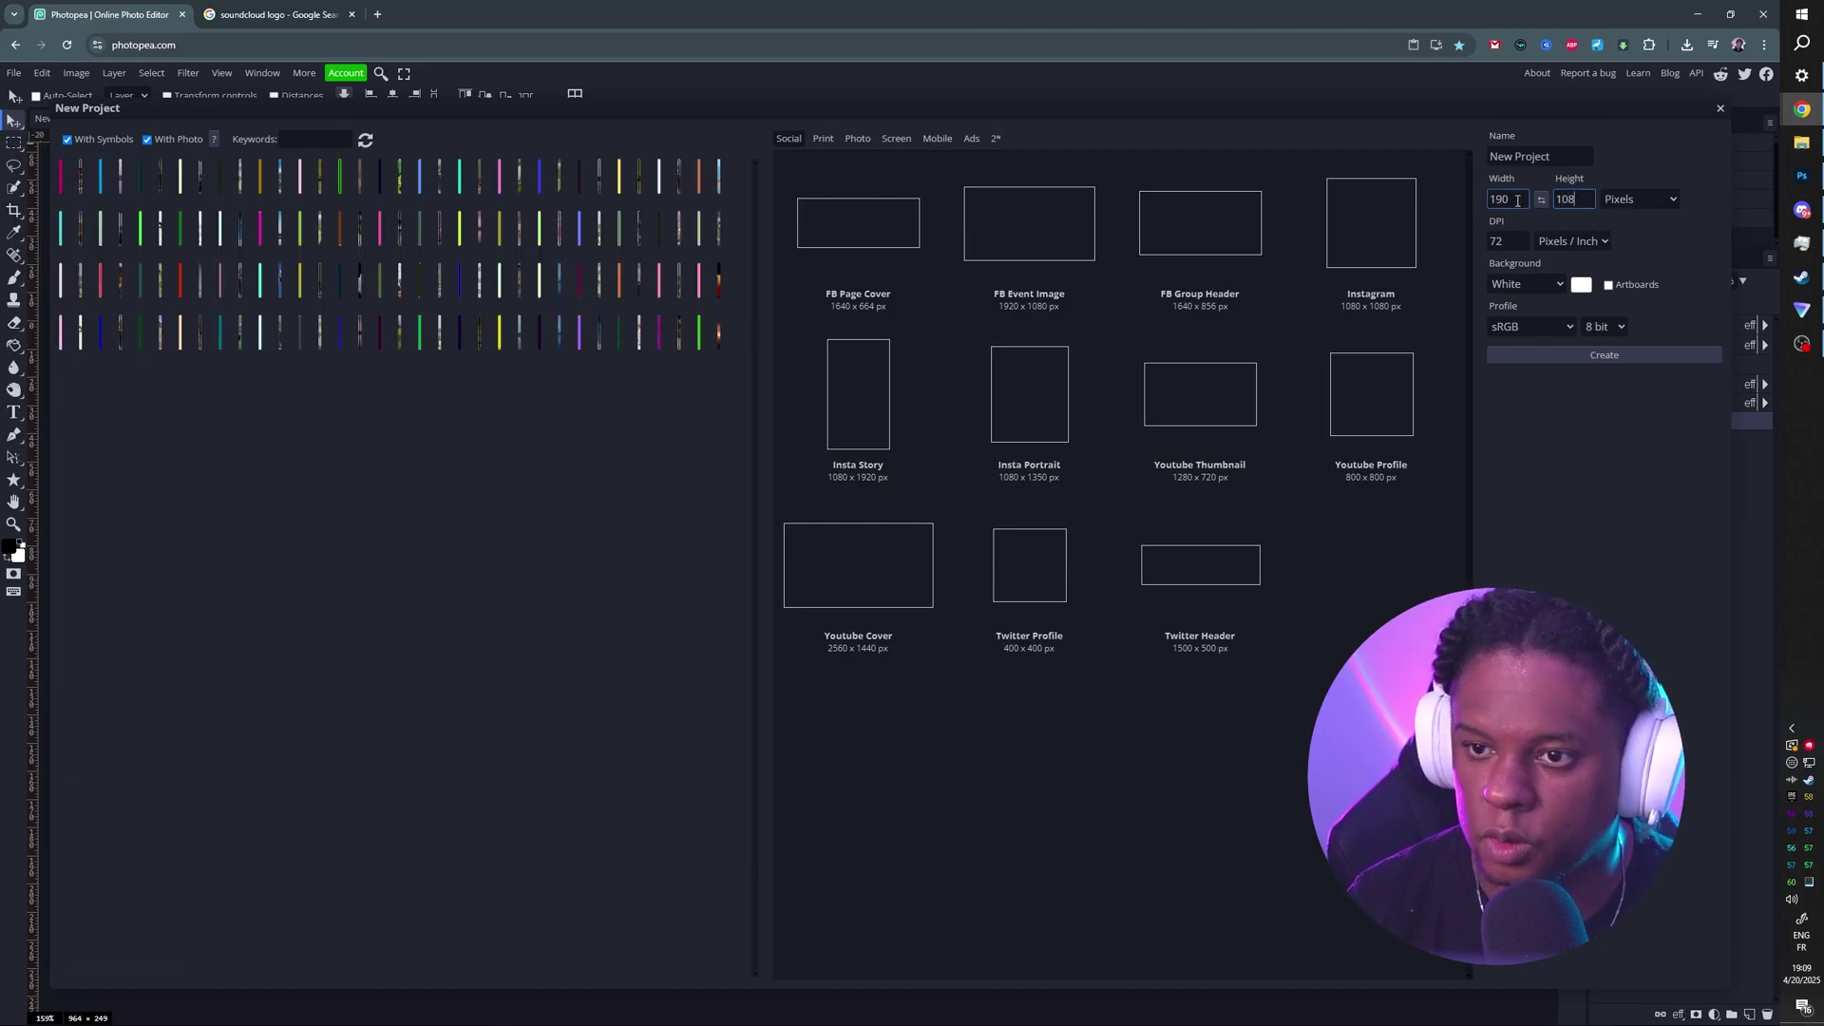
text(1080)
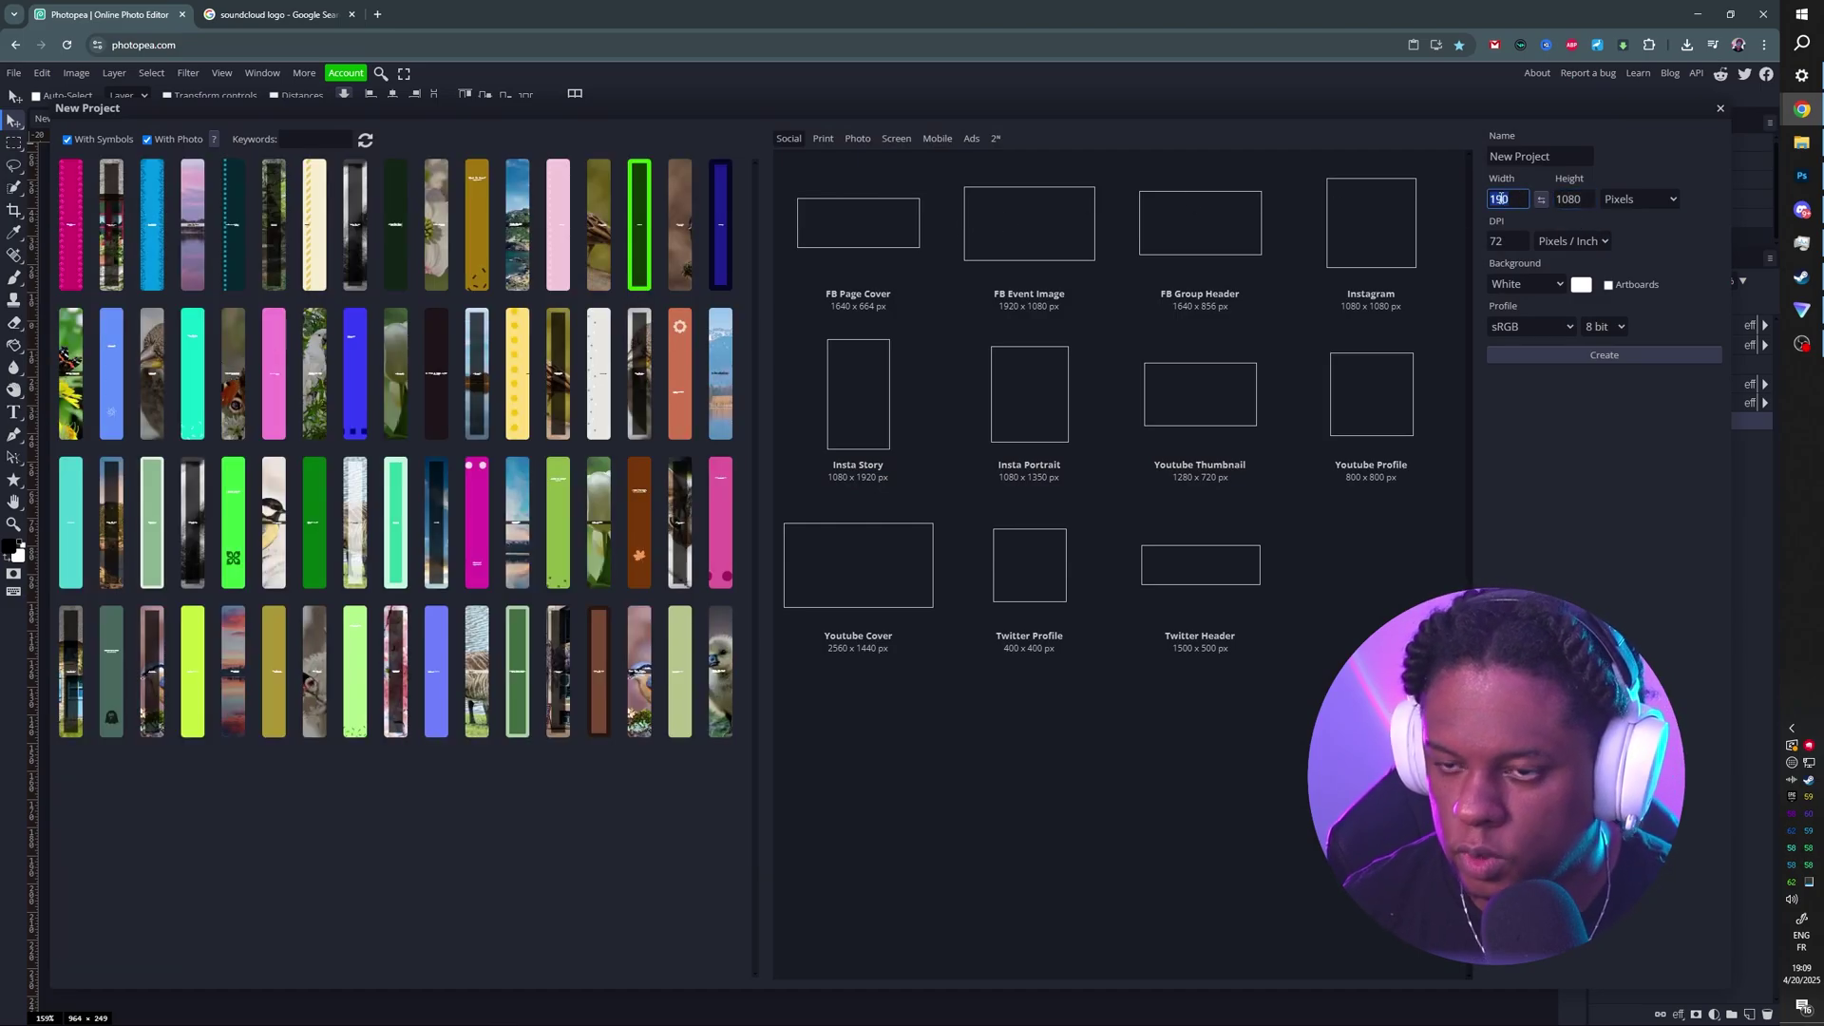
click(1577, 356)
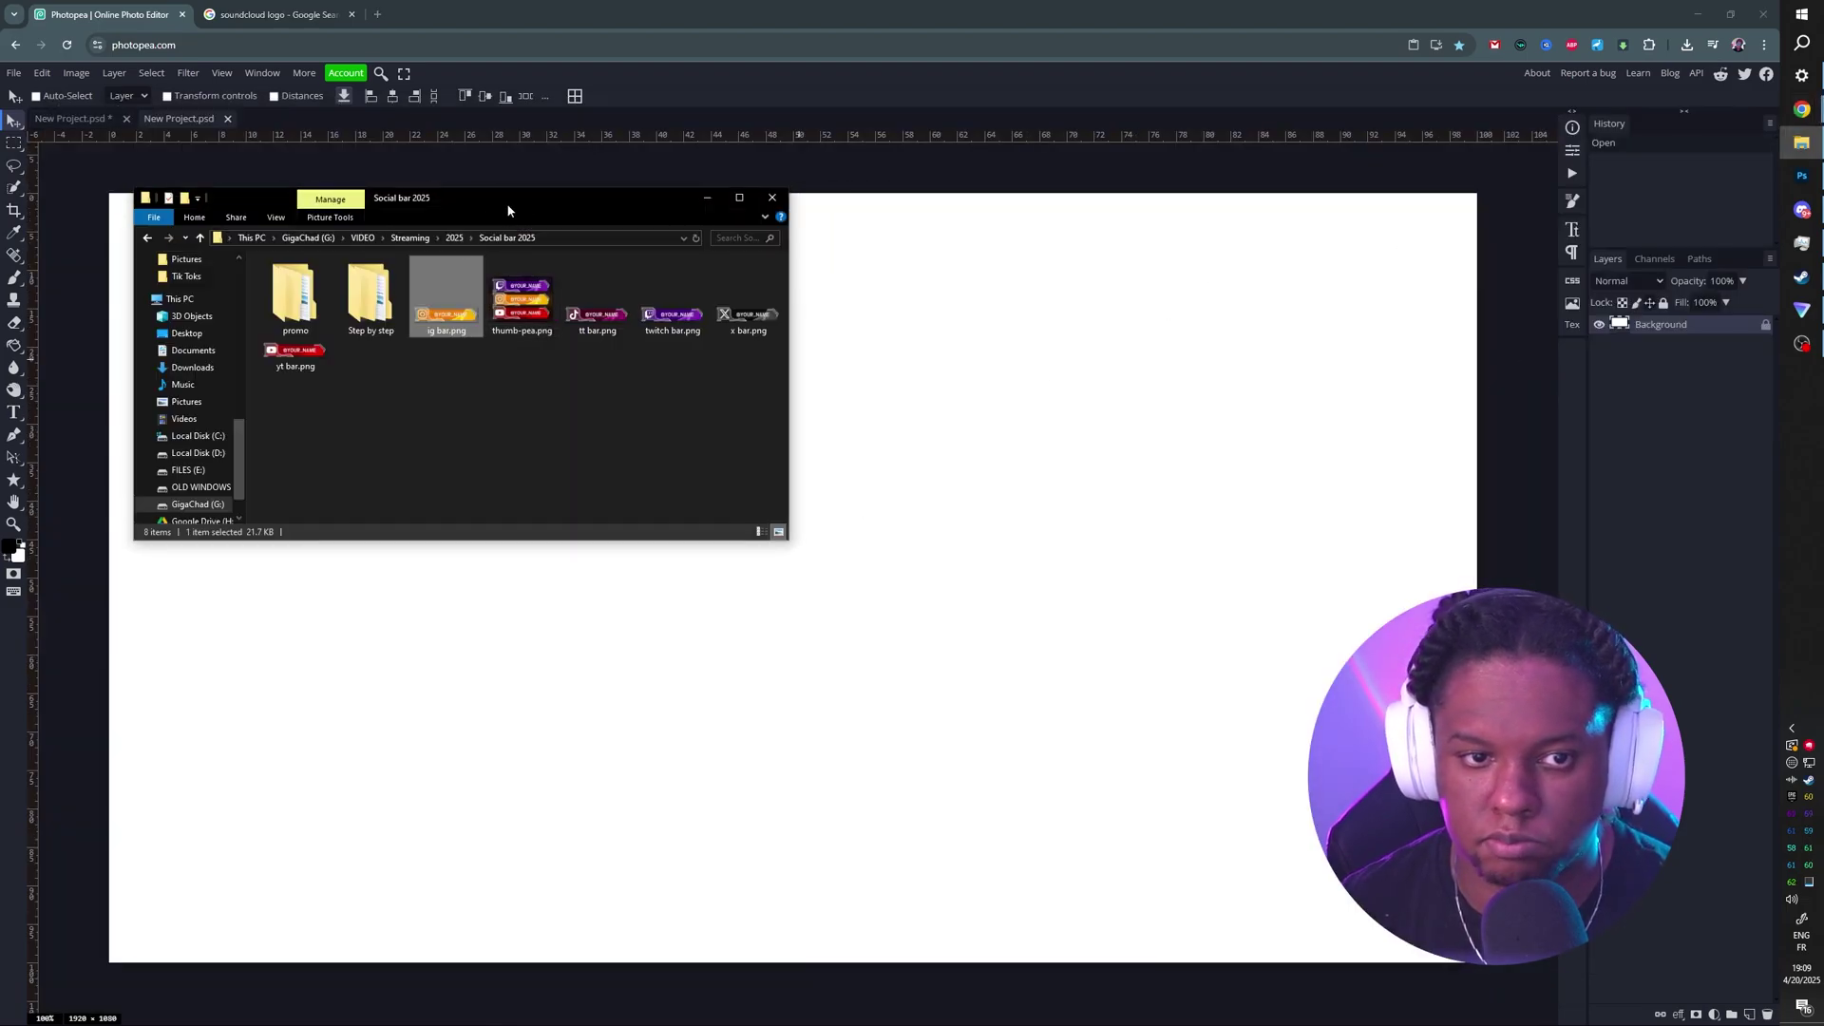
Select the yt, x, twitch, tt and ig bar PNGs and drop them onto the Photopea canvas
drag(530, 200, 1210, 92)
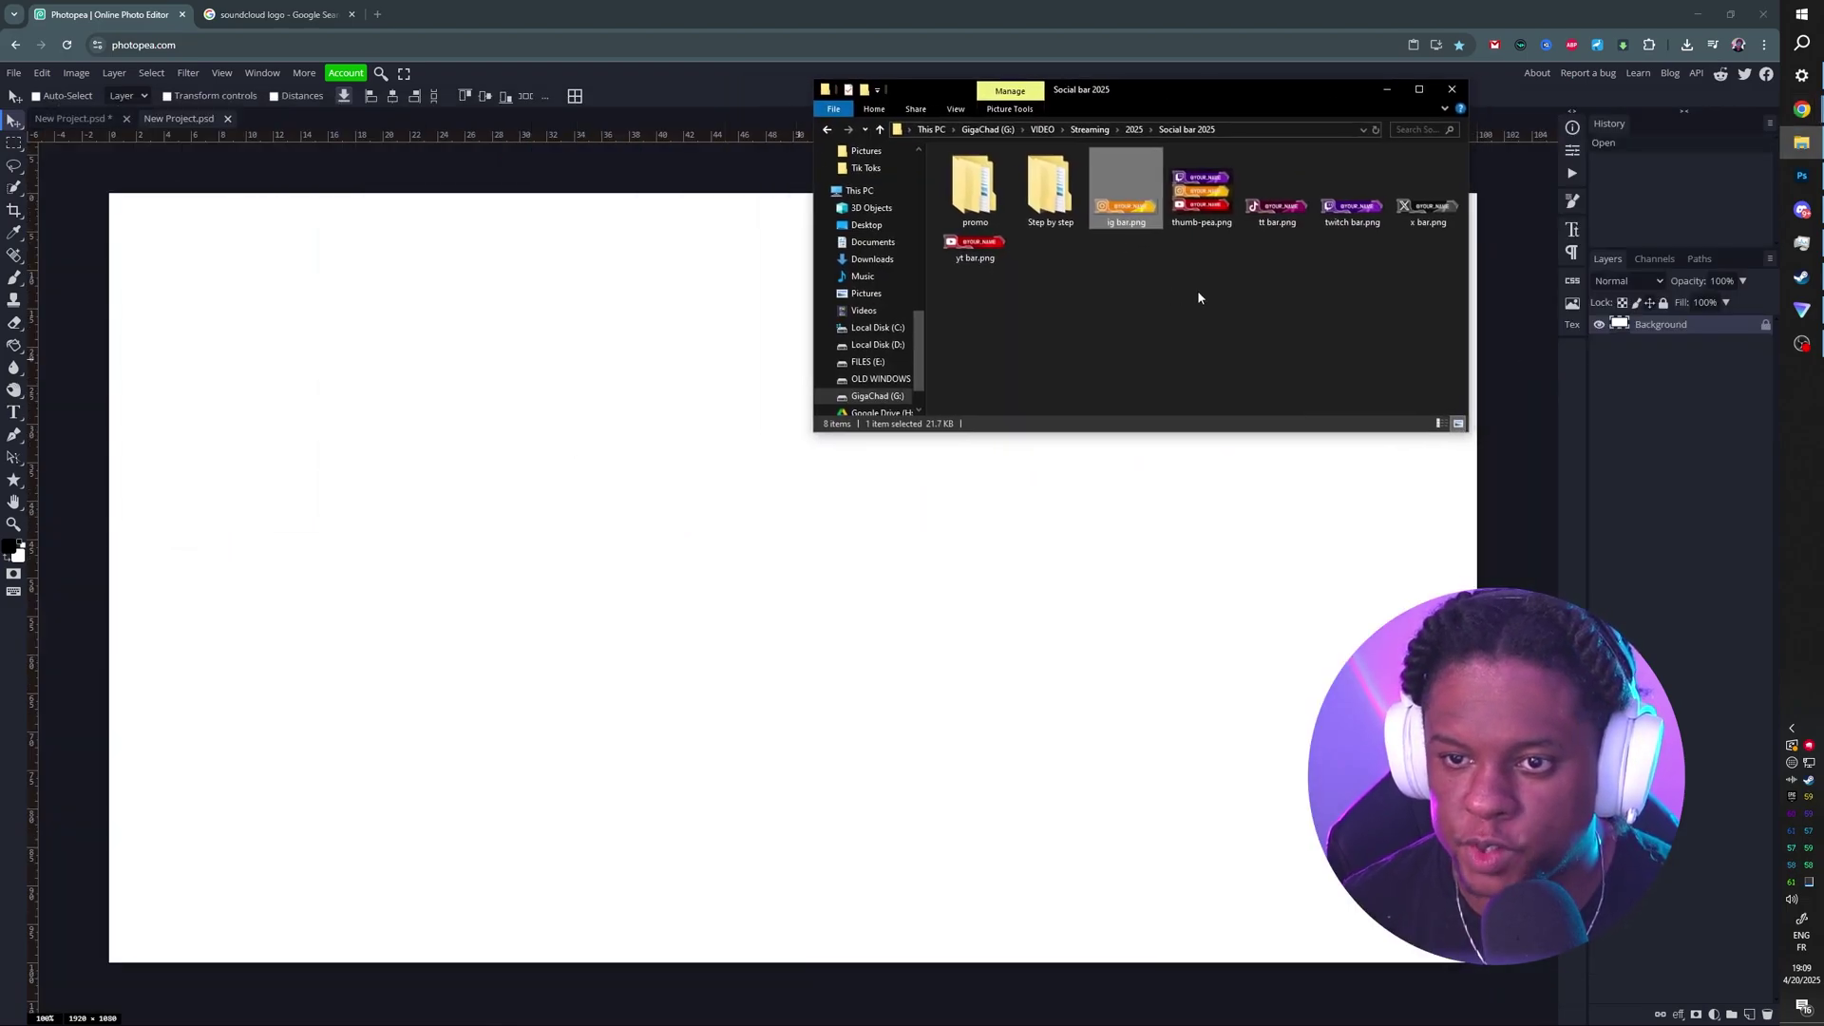
ctrl+click(1277, 194)
ctrl+click(1347, 214)
ctrl+click(1410, 221)
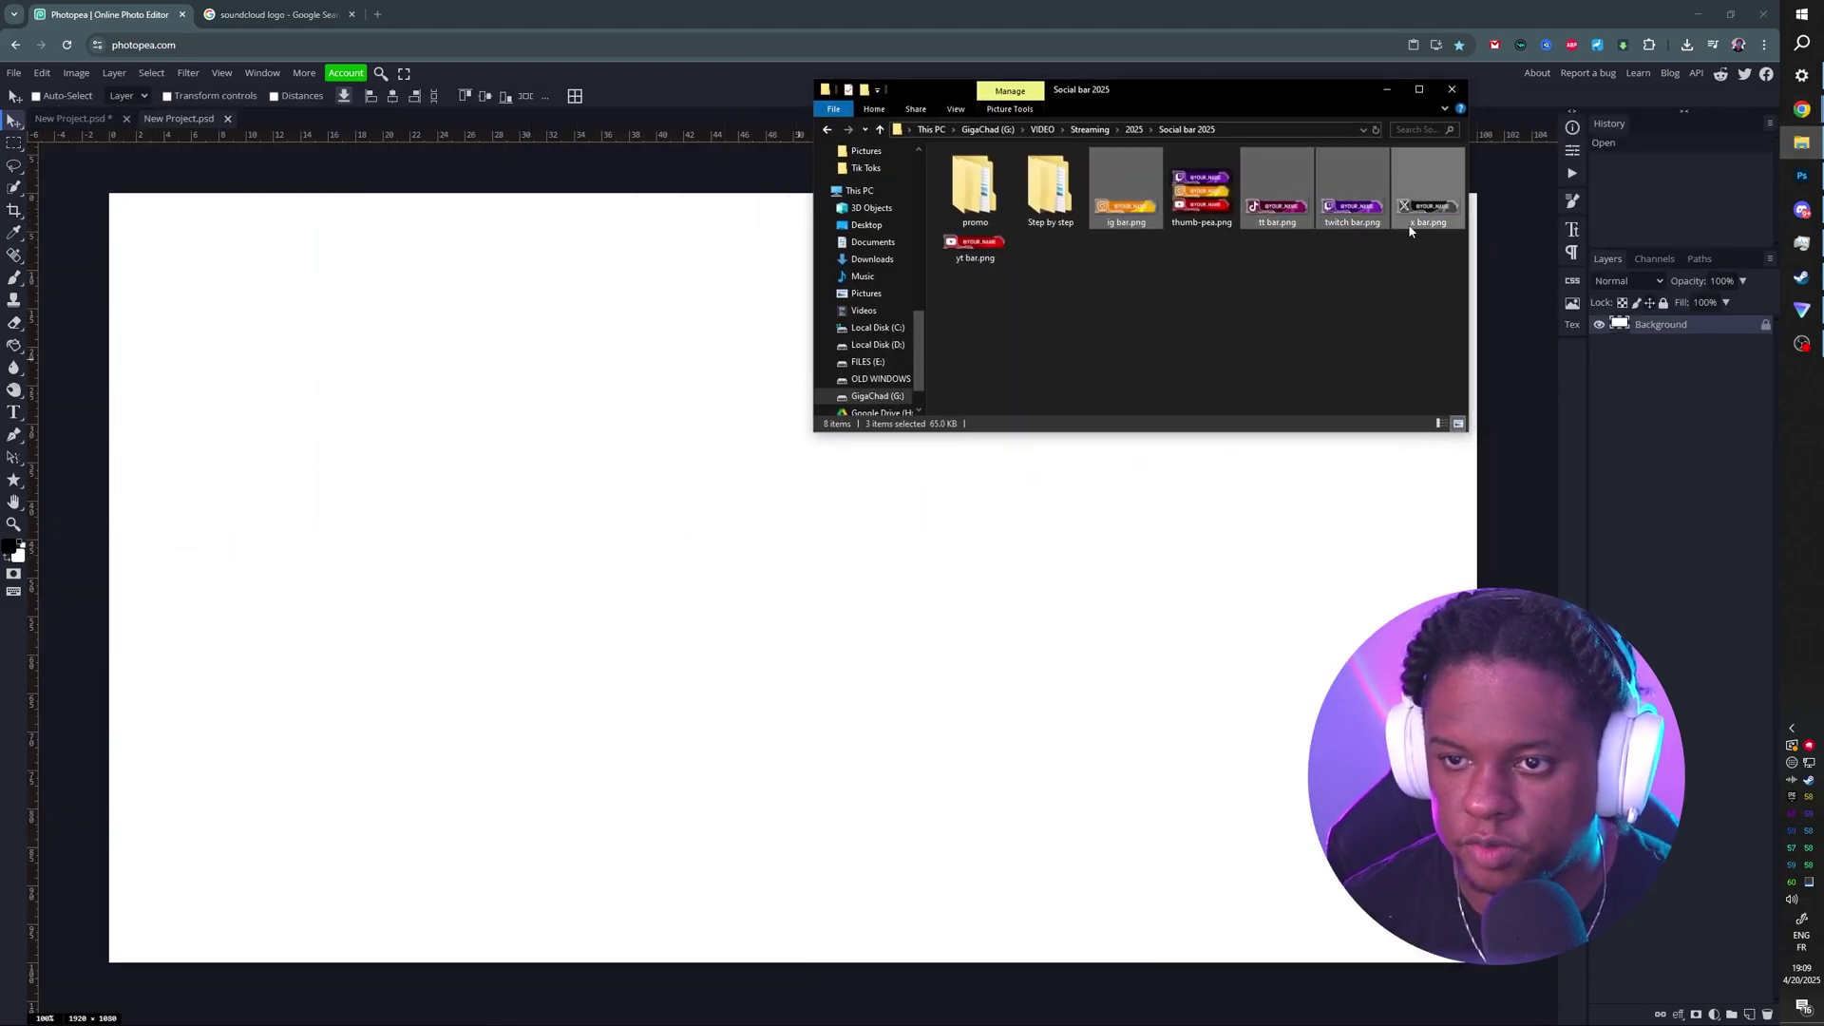
ctrl+click(979, 249)
drag(1131, 199, 558, 515)
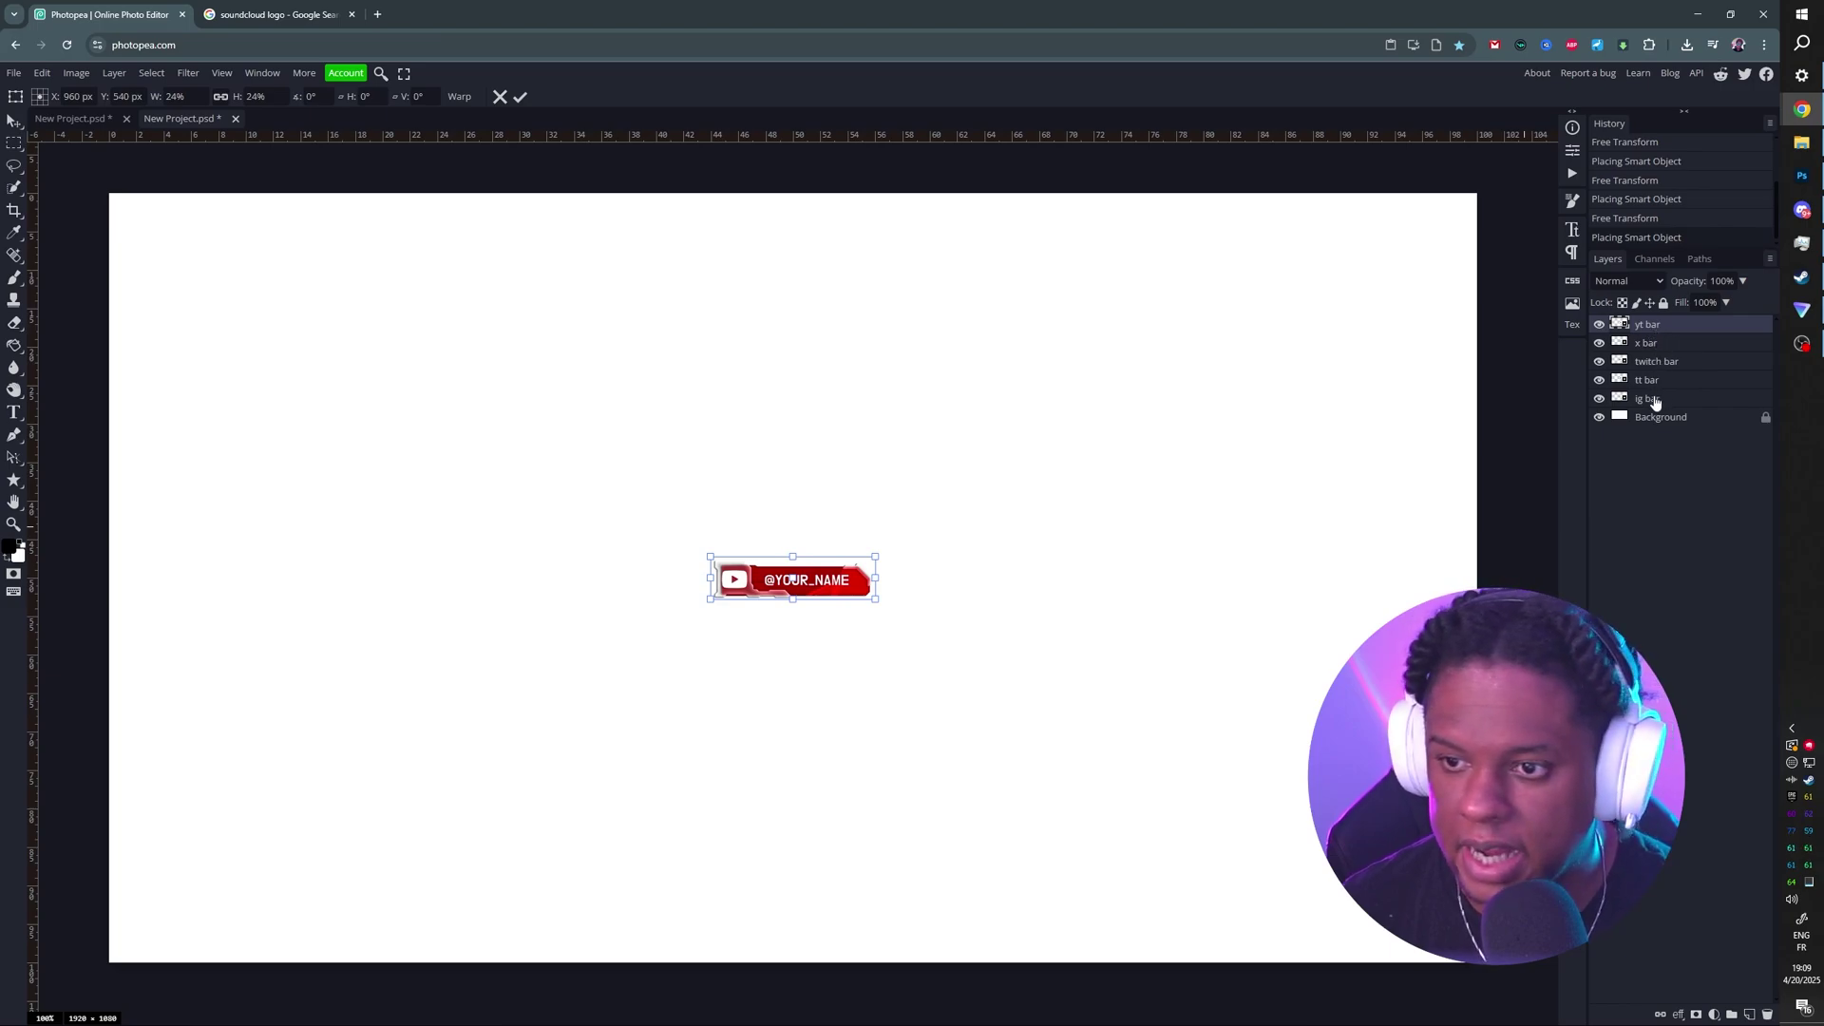
Move the bars to the bottom-left and lay them out in a row: YouTube, X, Twitch, TikTok, Instagram
shift+click(1653, 404)
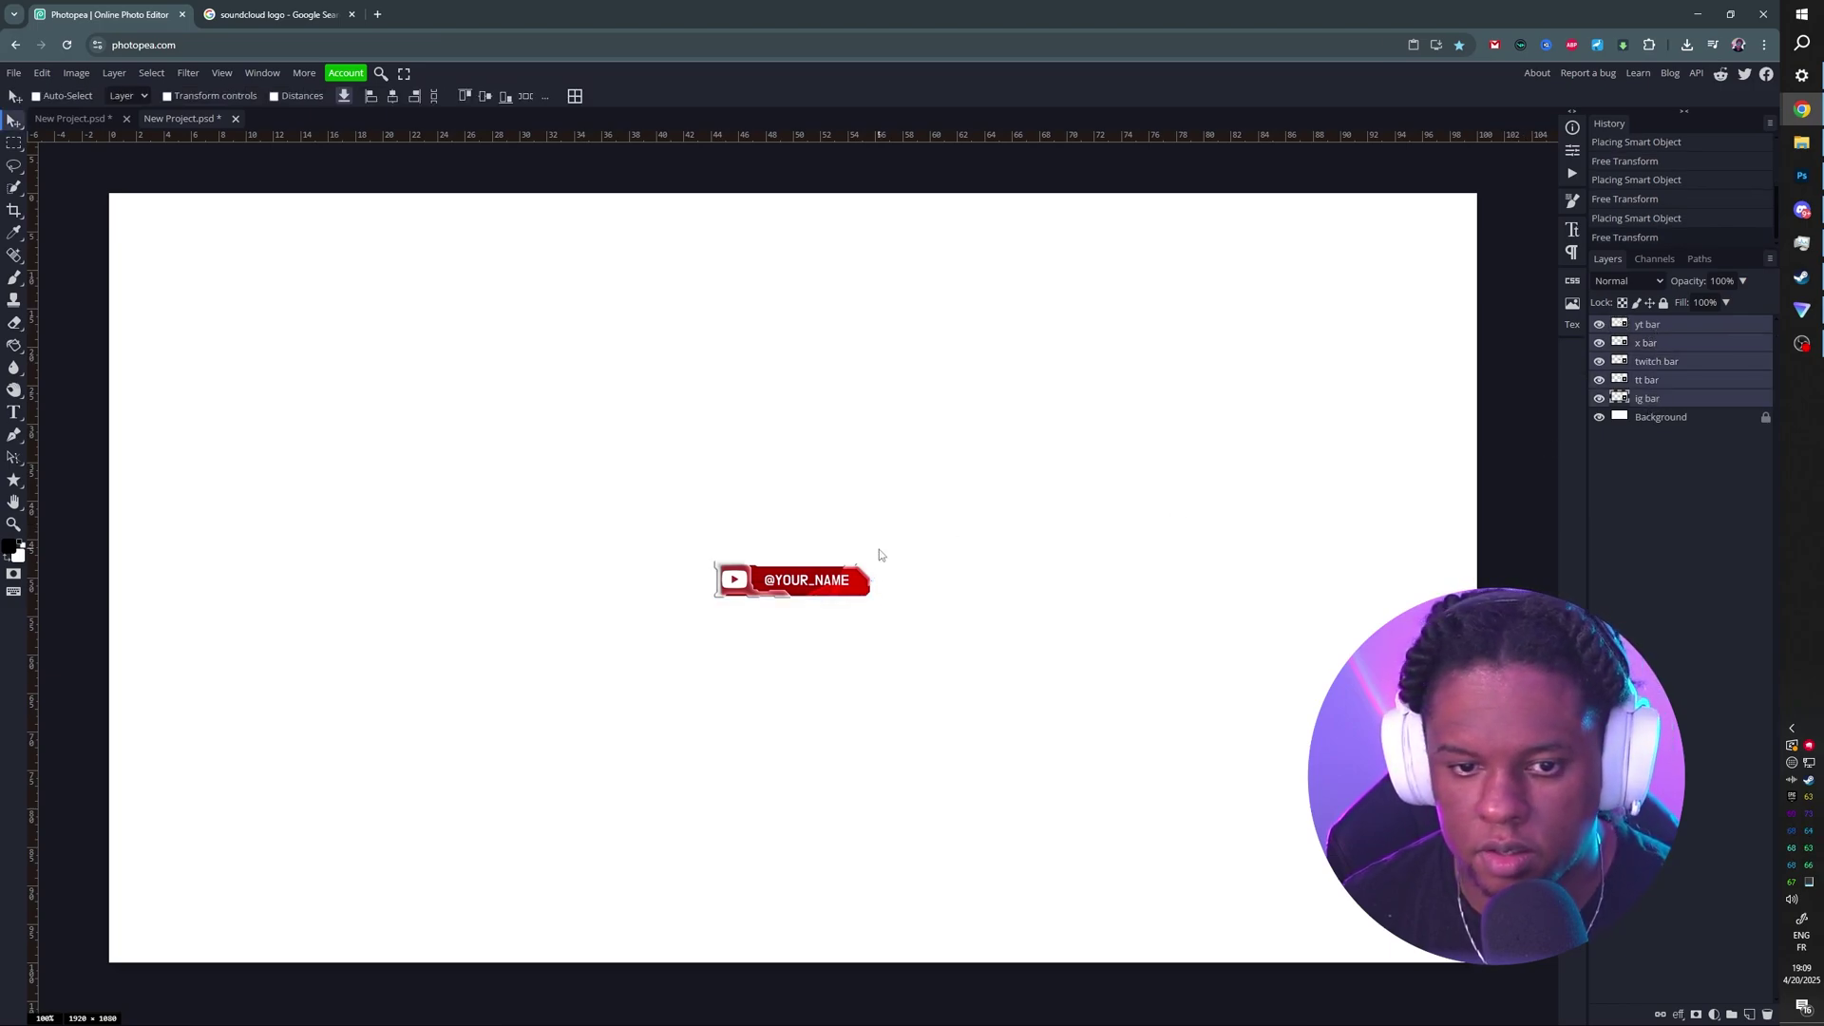
drag(816, 588, 223, 943)
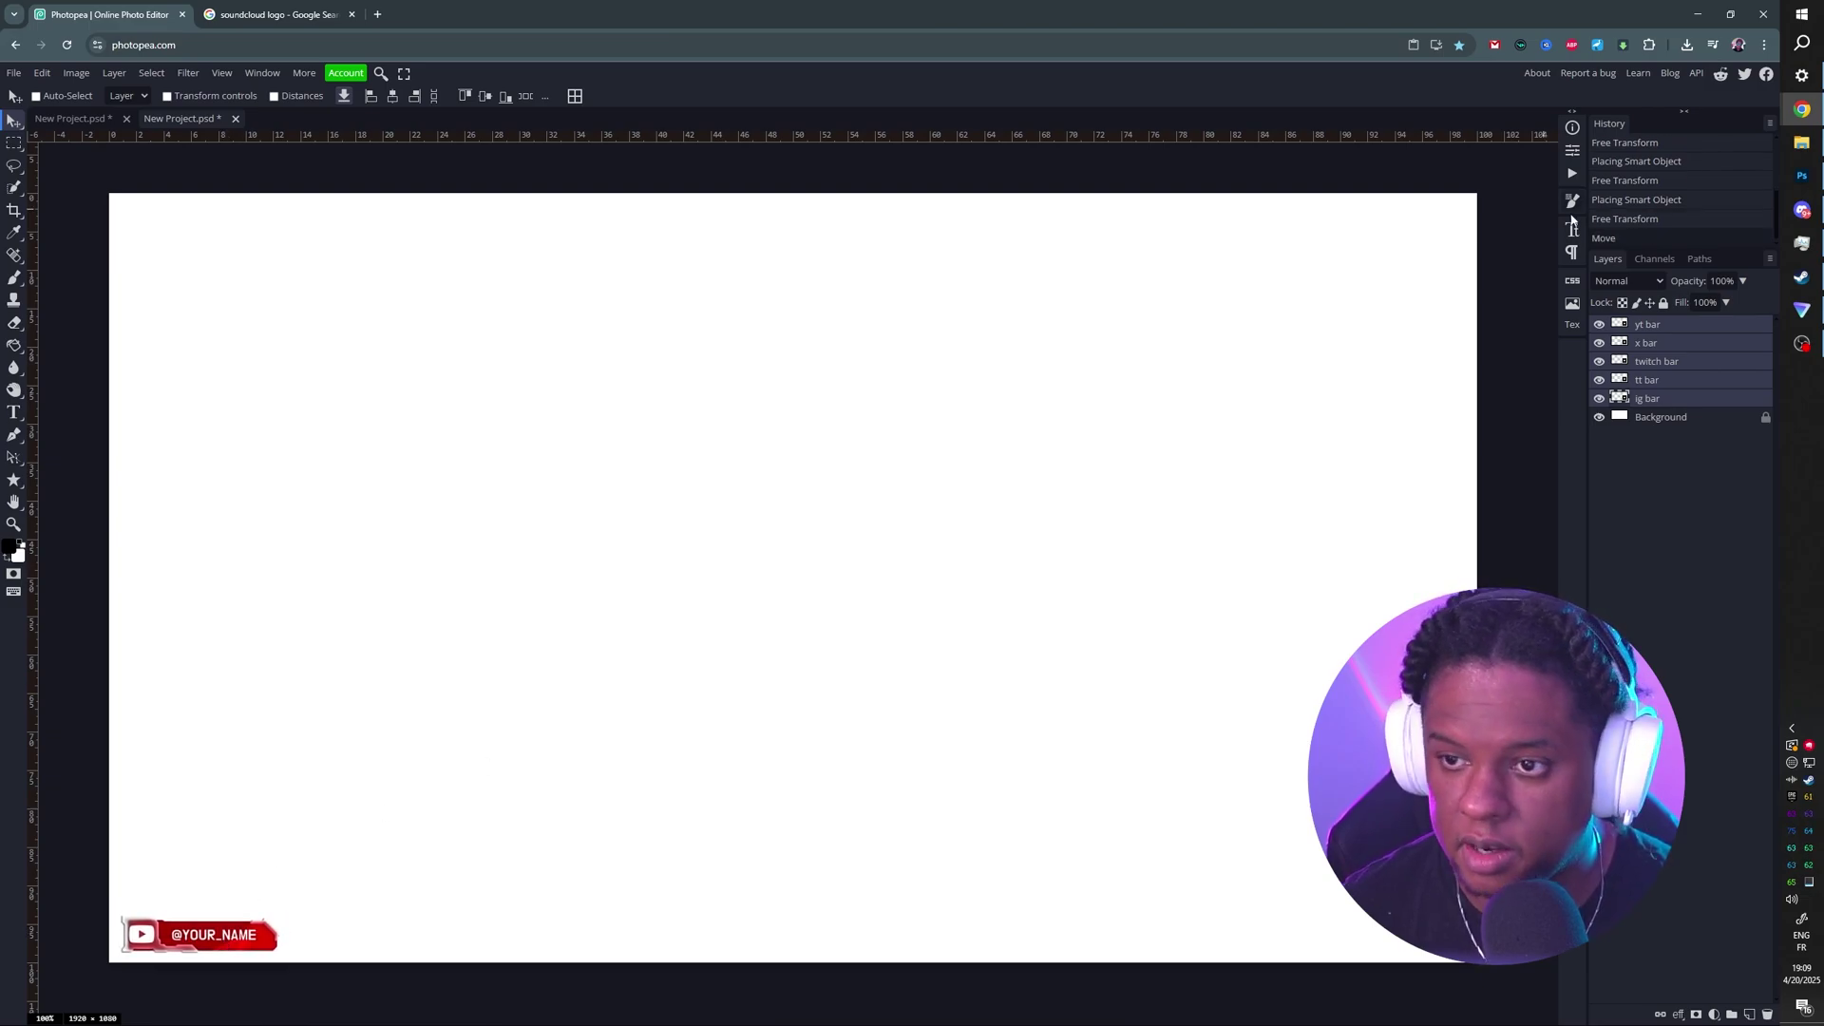
click(1660, 348)
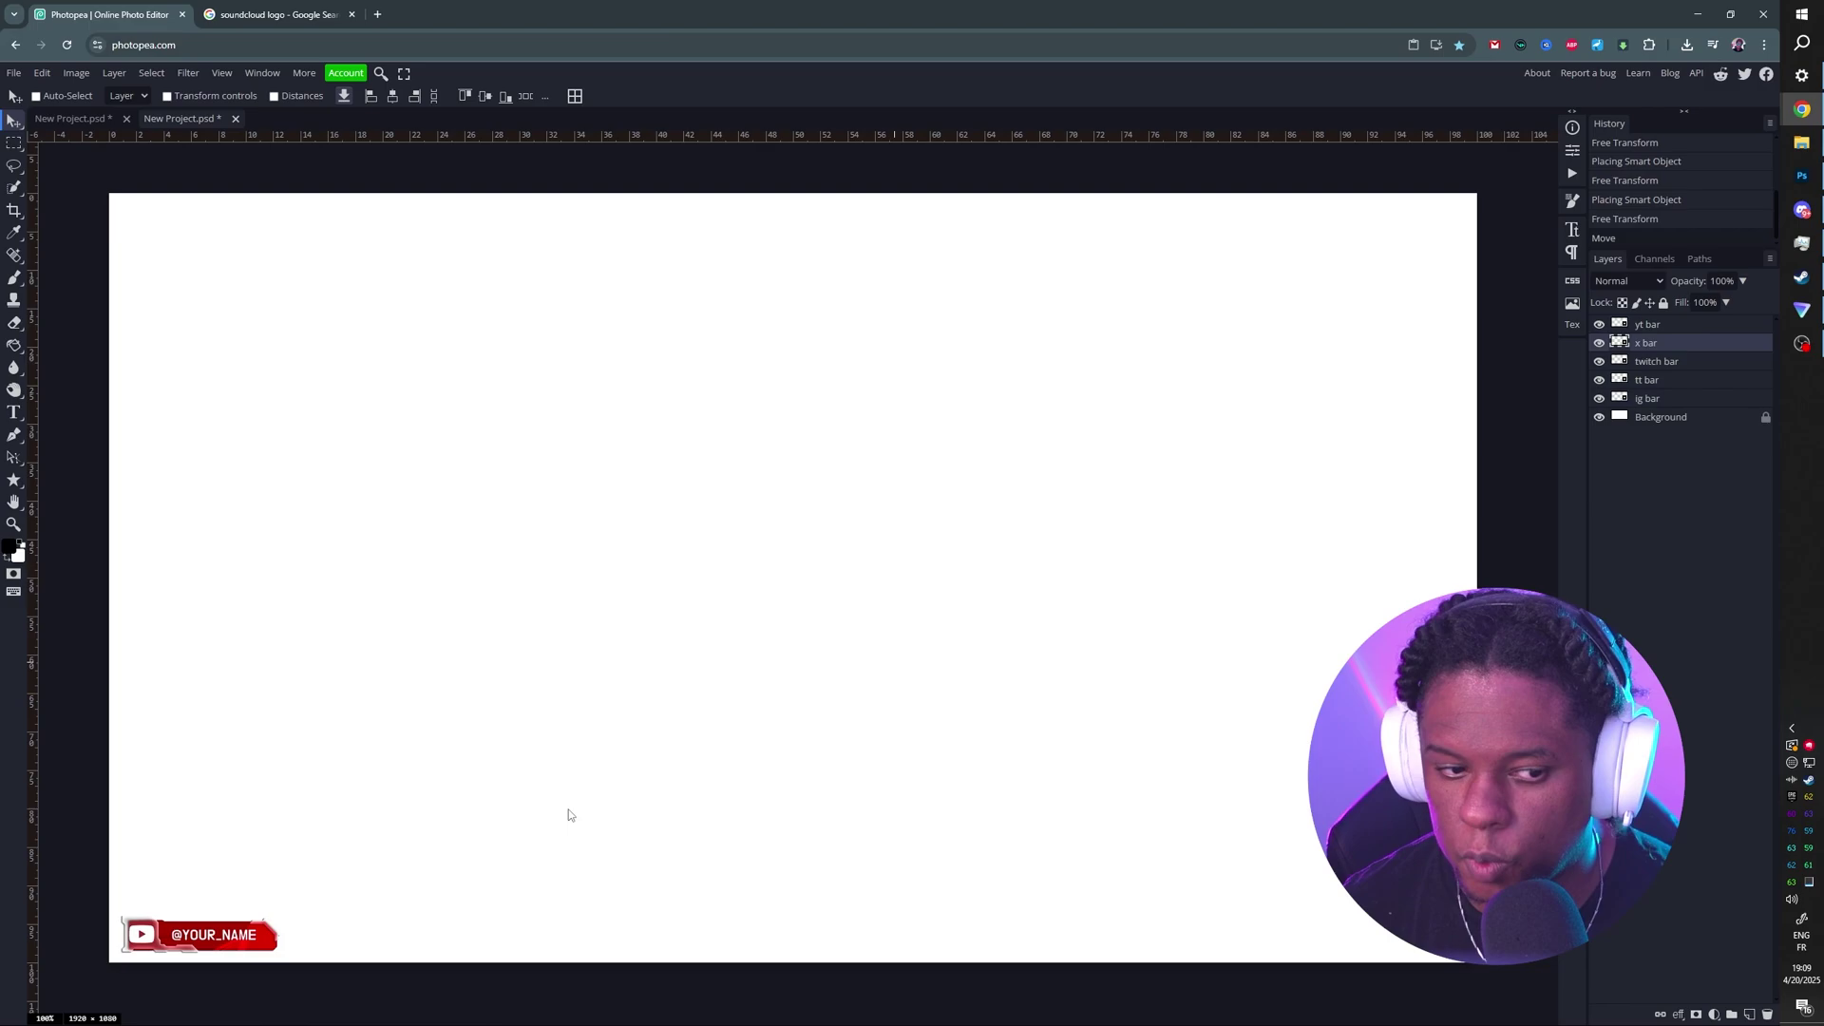
drag(191, 941, 354, 939)
key(alt+bracketleft)
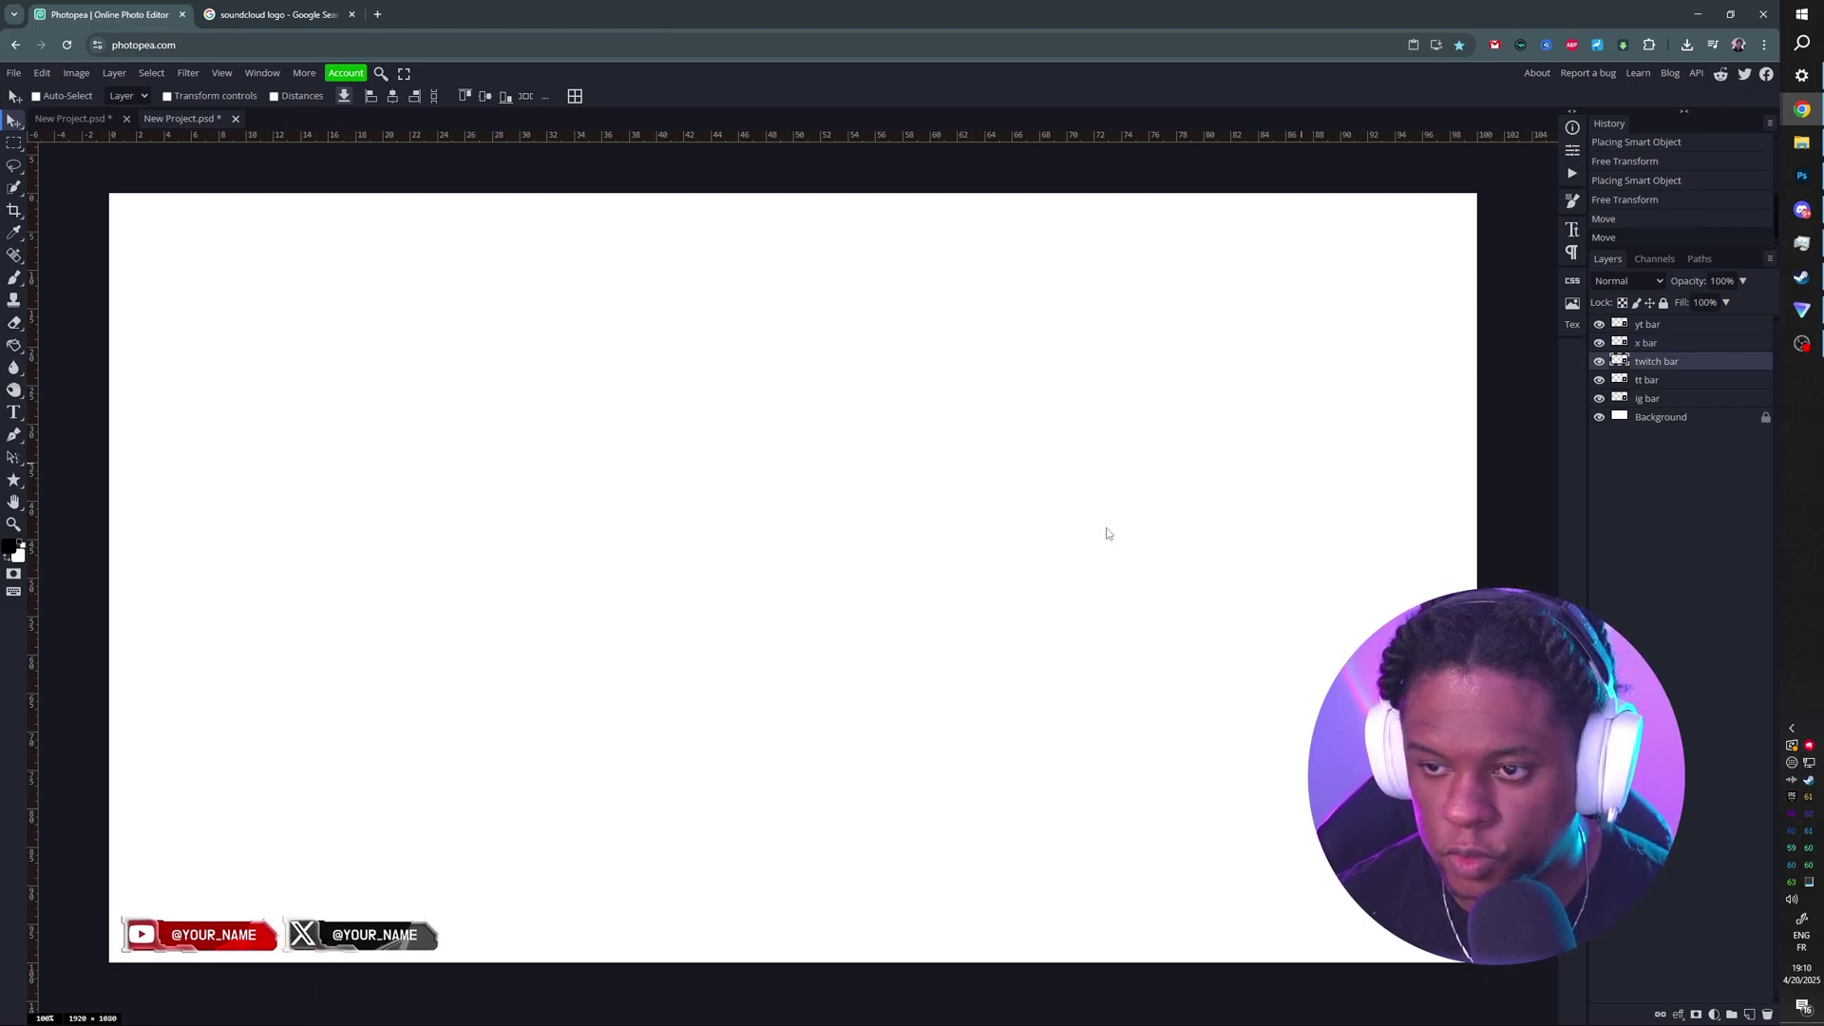
drag(207, 937, 530, 934)
key(alt+bracketleft)
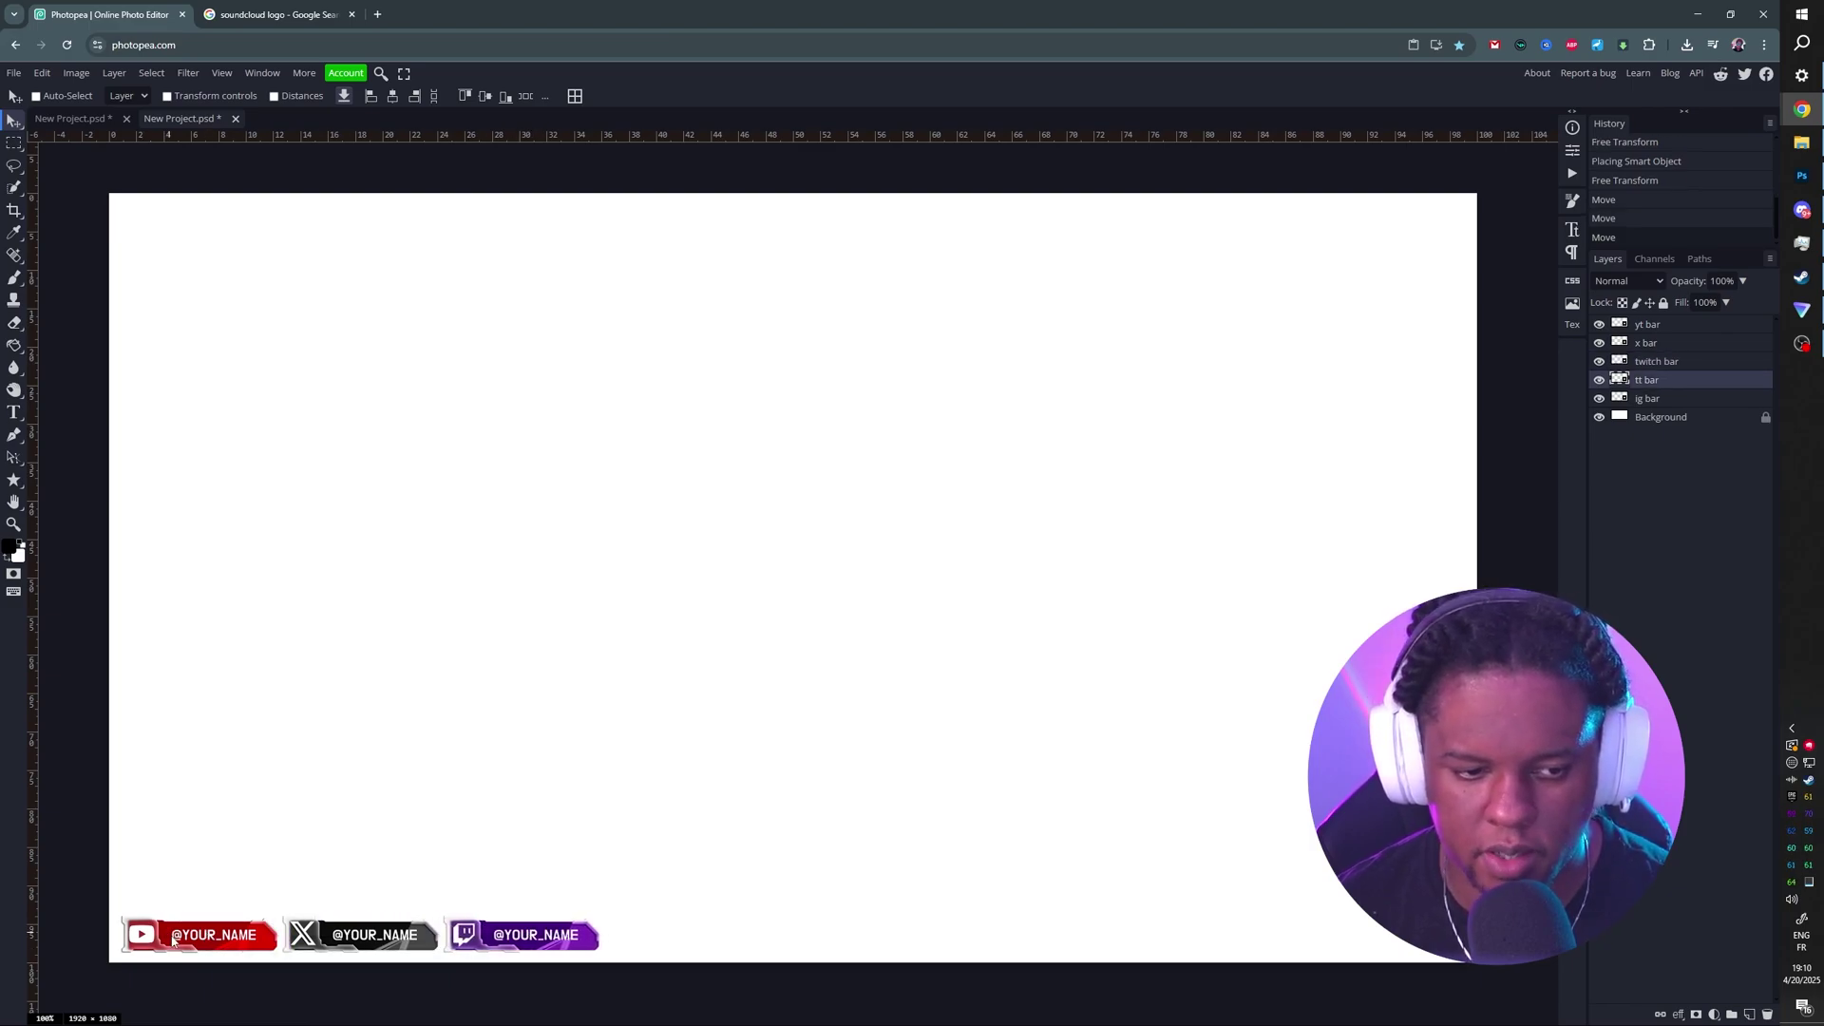
drag(175, 937, 657, 935)
key(alt+bracketleft)
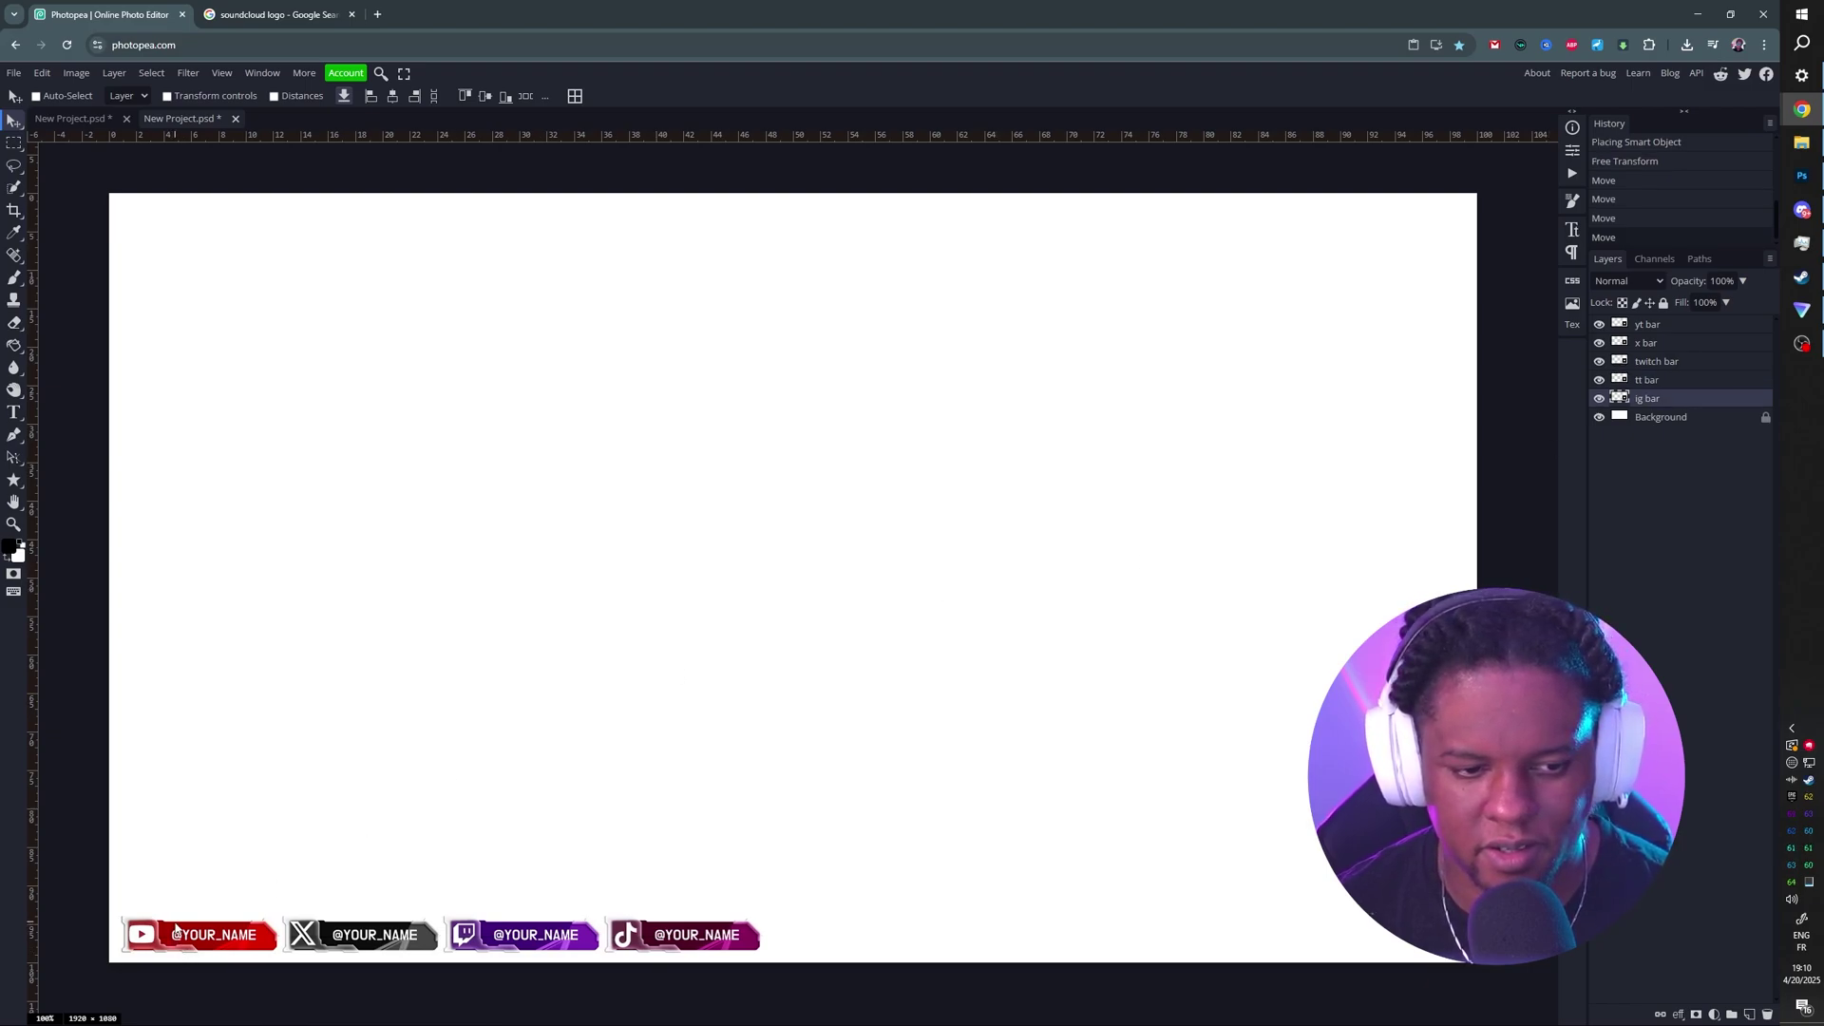
drag(175, 931, 808, 904)
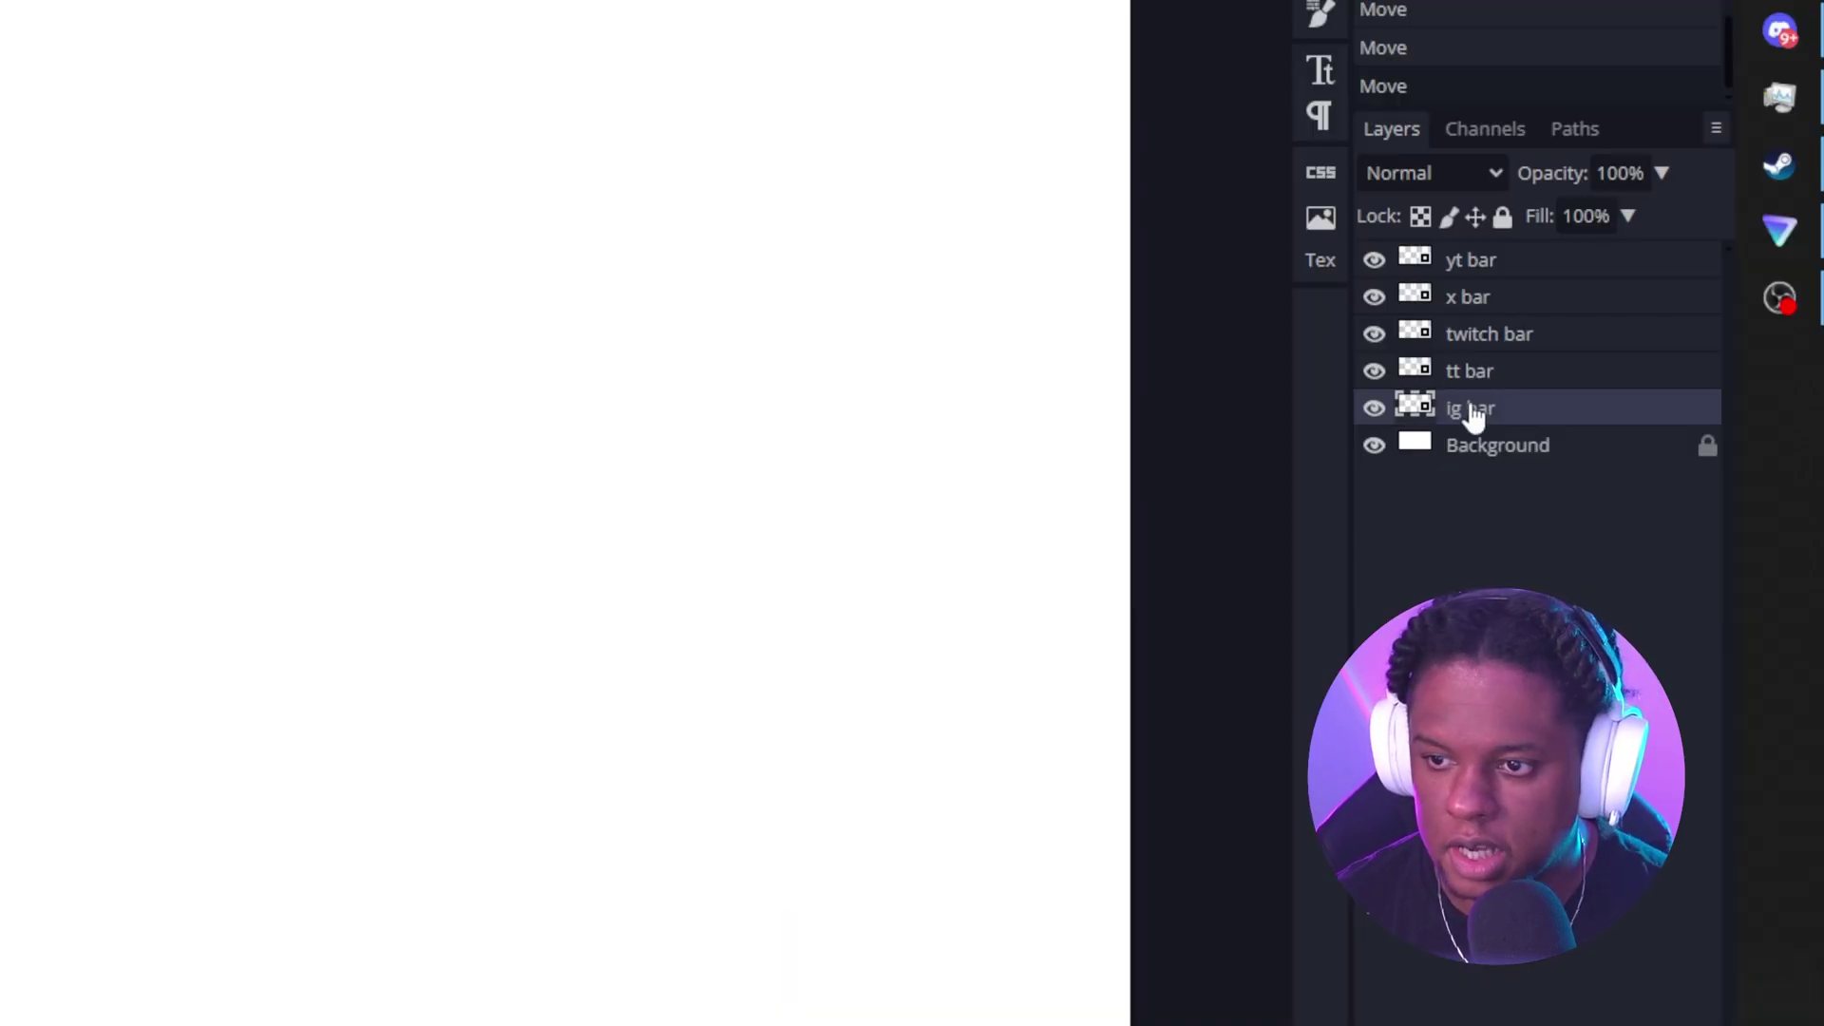
Scale the whole five-bar row down together with Free Transform and commit it
shift+click(1462, 264)
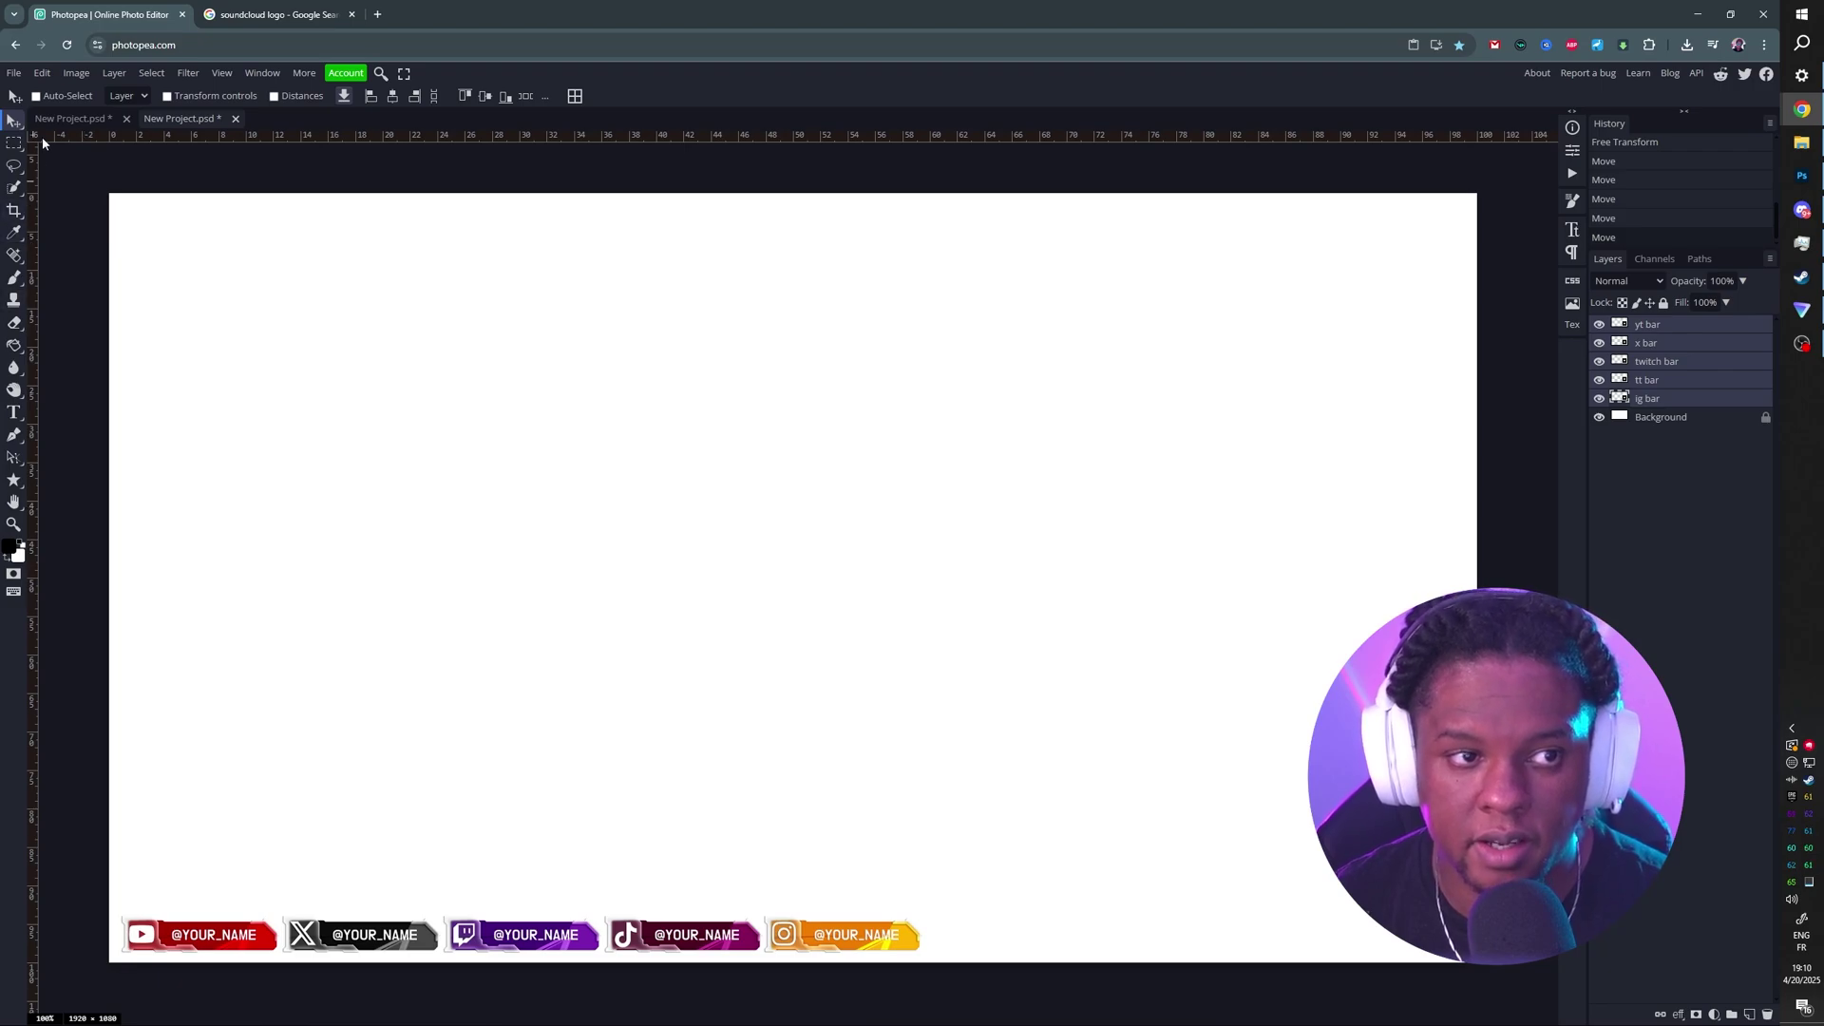
click(44, 75)
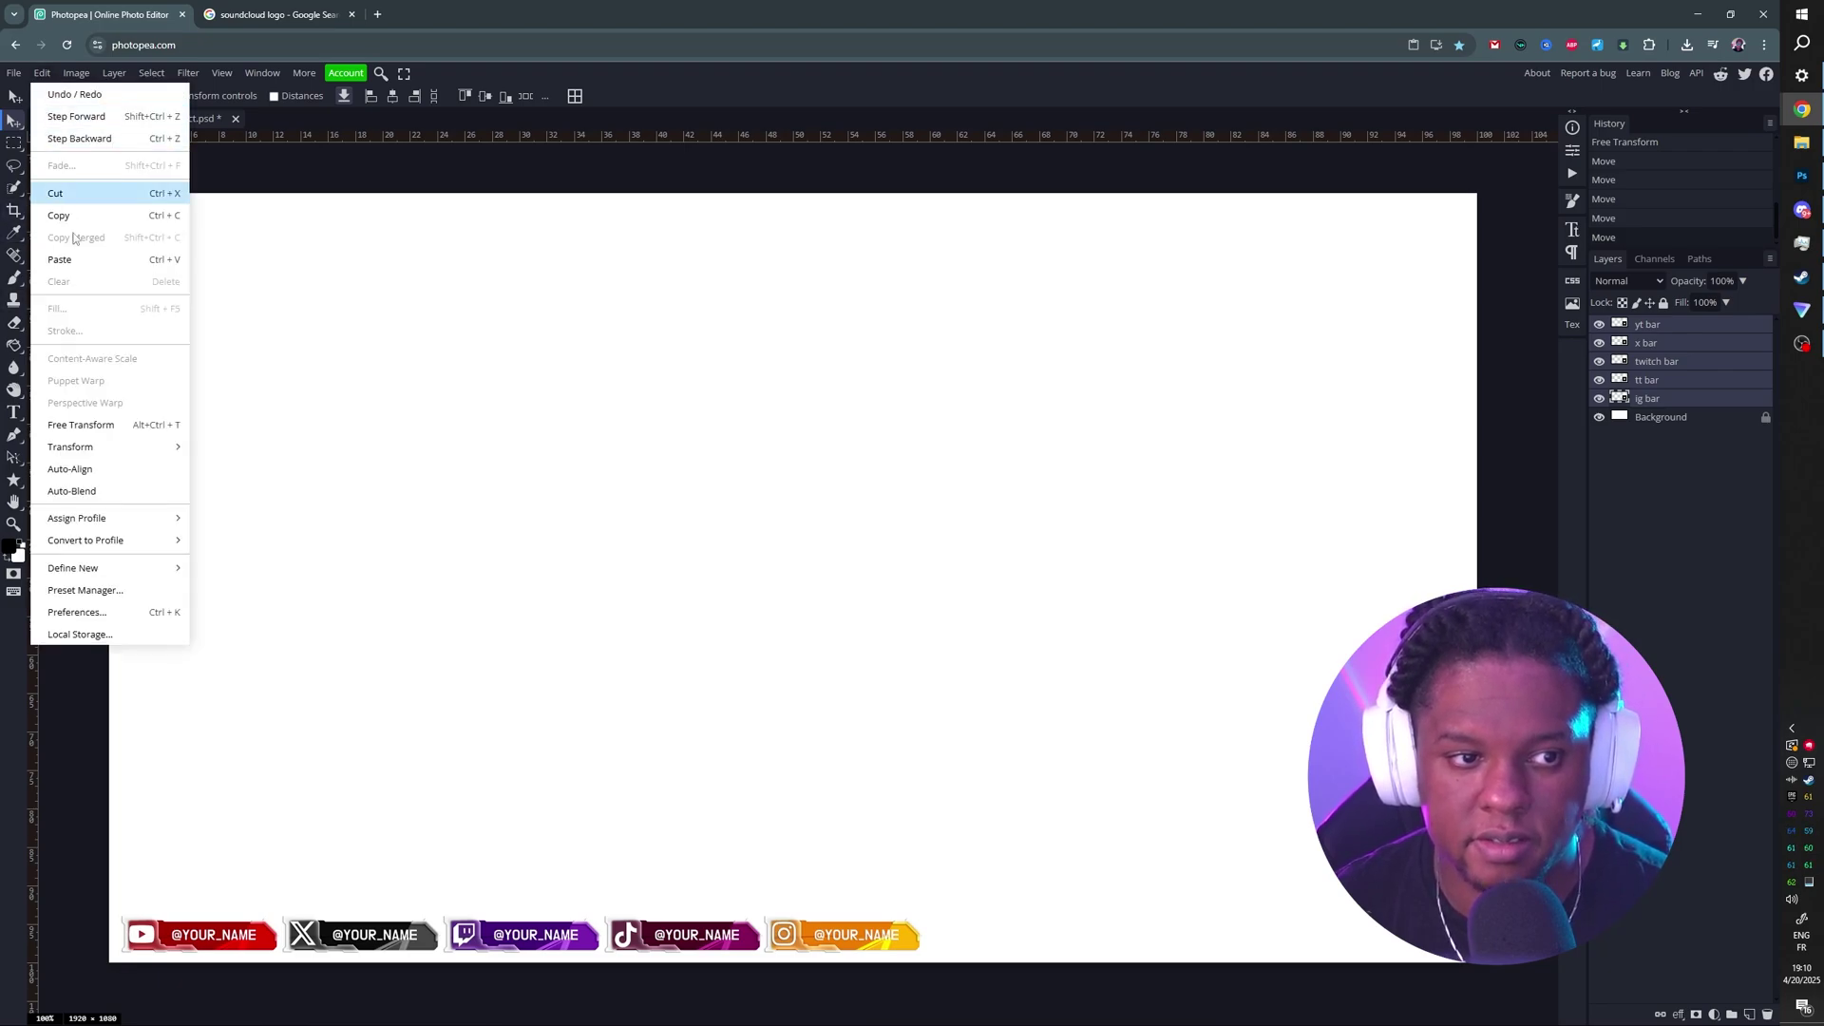
click(136, 435)
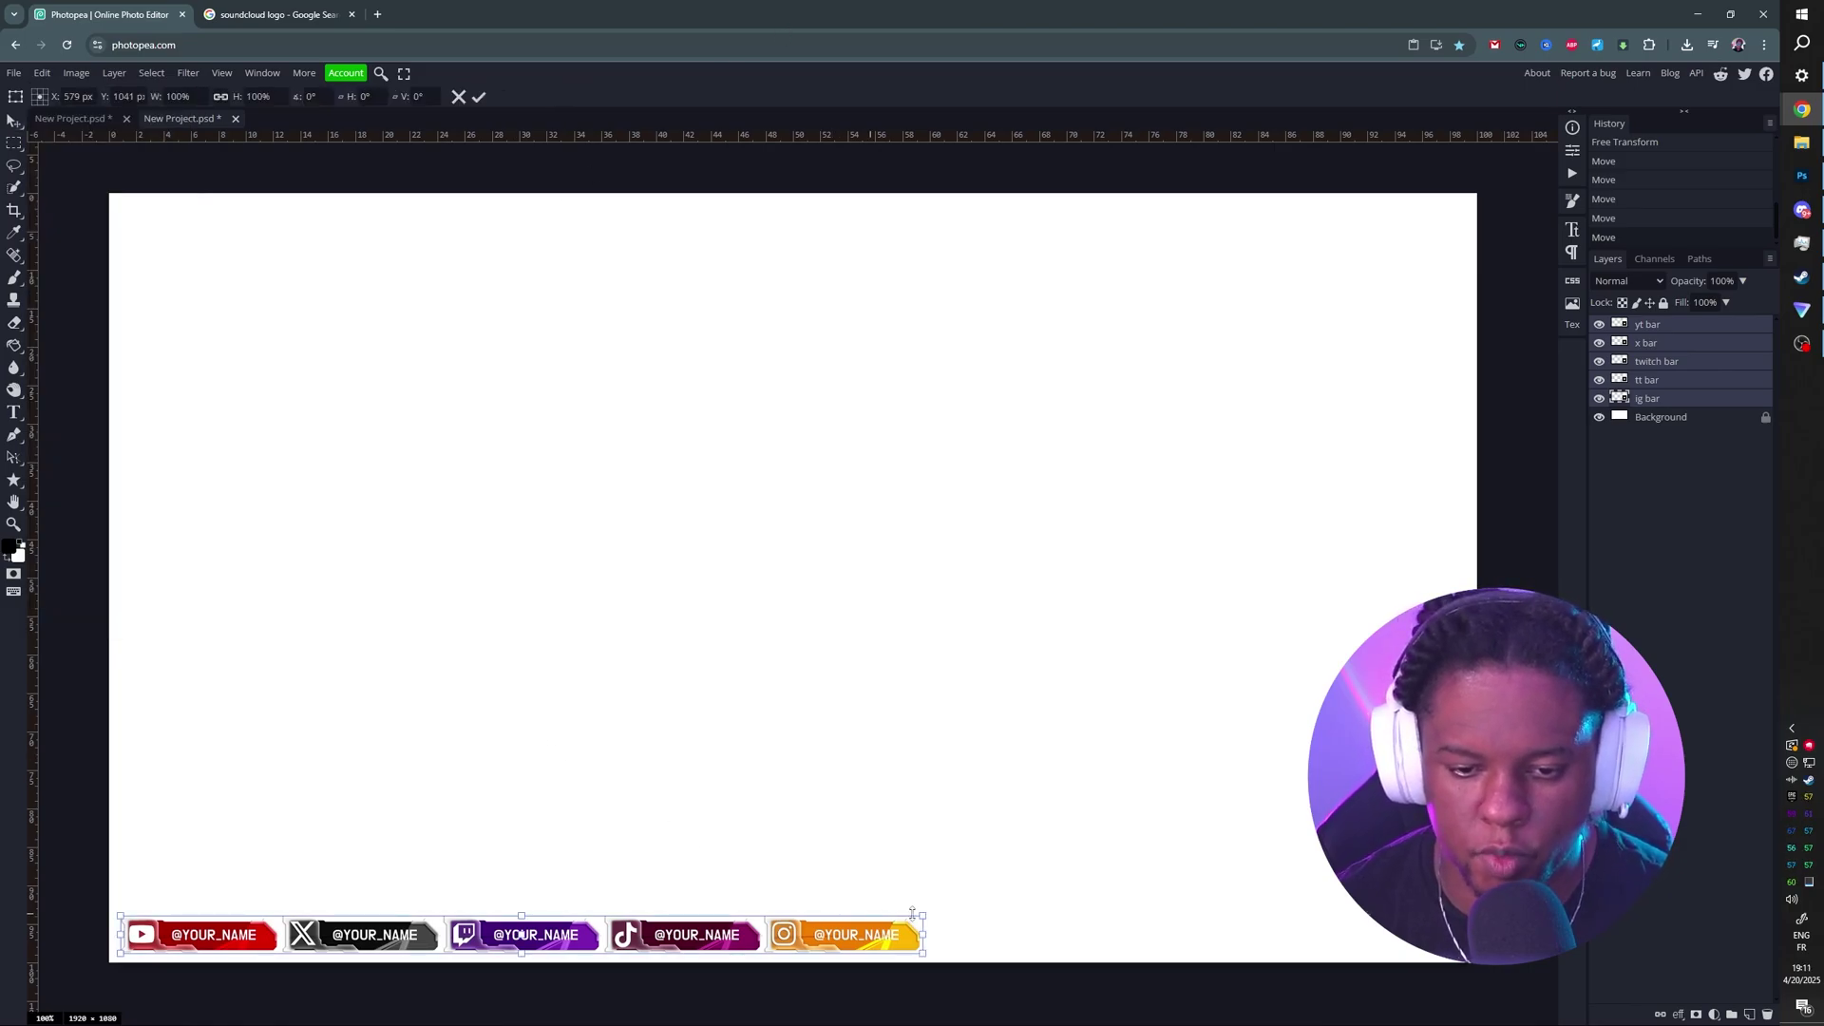
drag(927, 914, 683, 805)
key(Return)
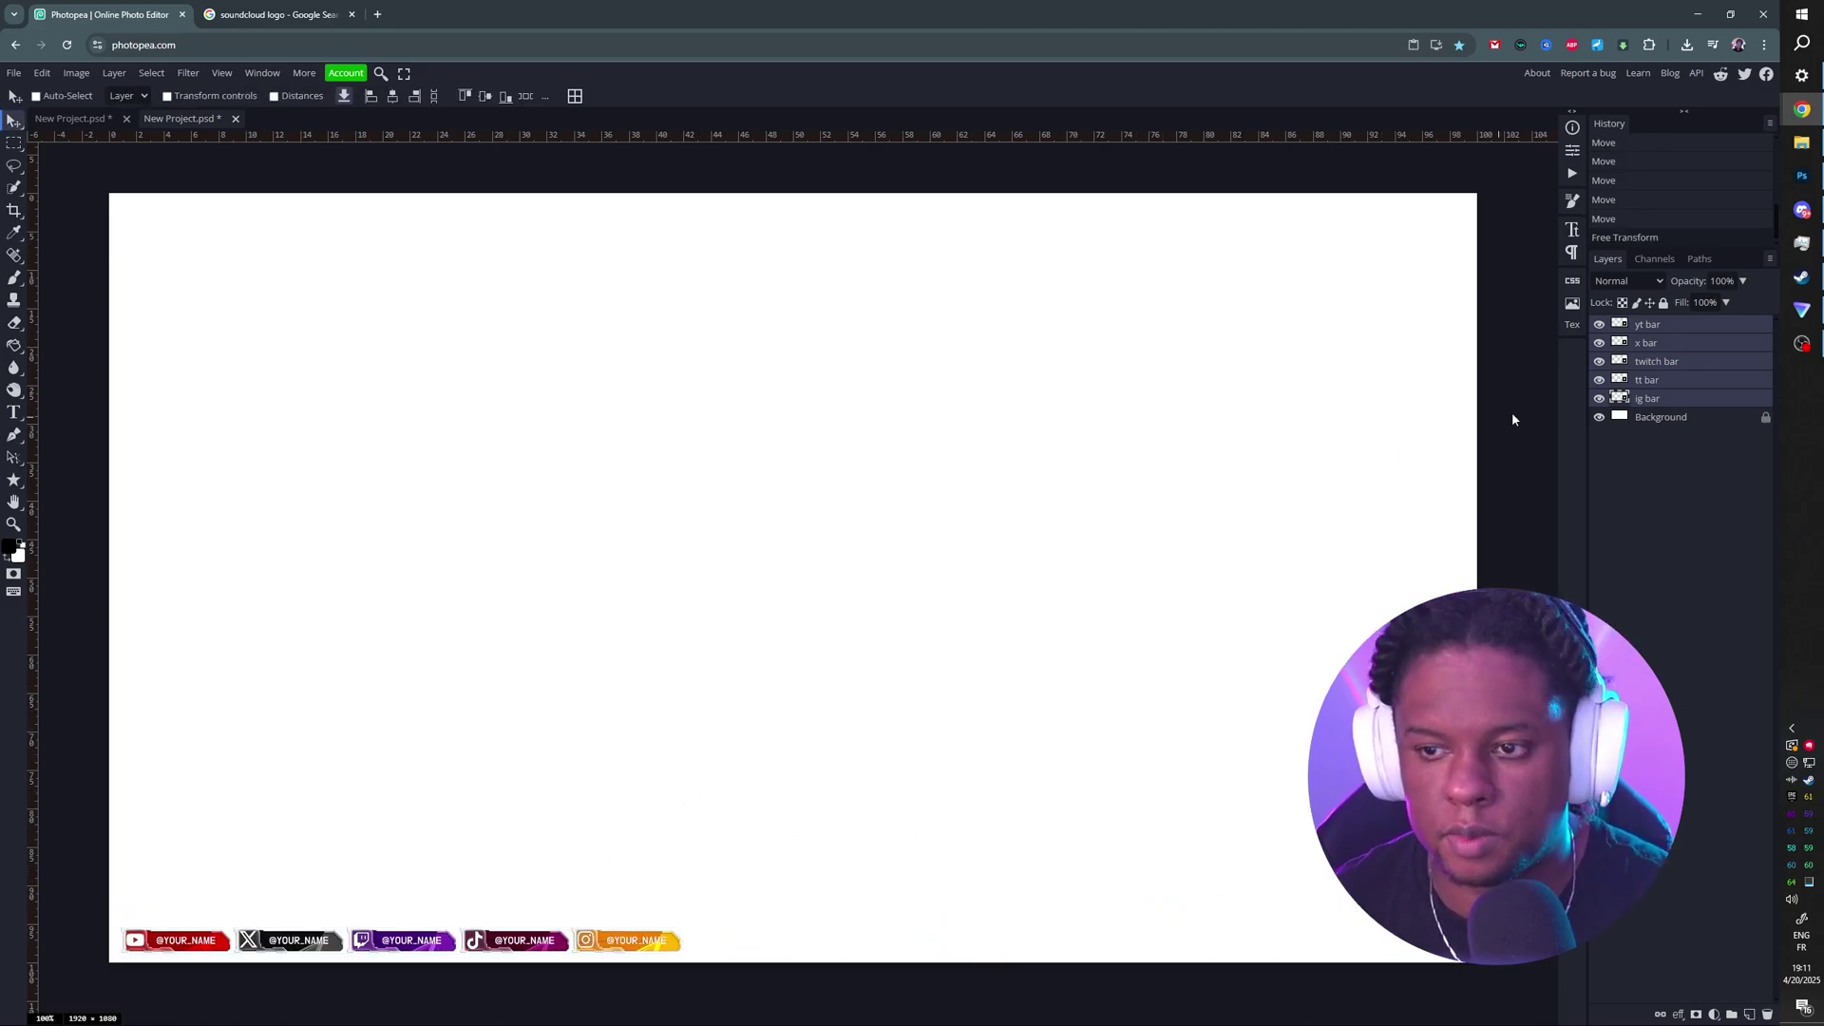
Hide the white Background layer so the bars sit on transparency
click(1599, 418)
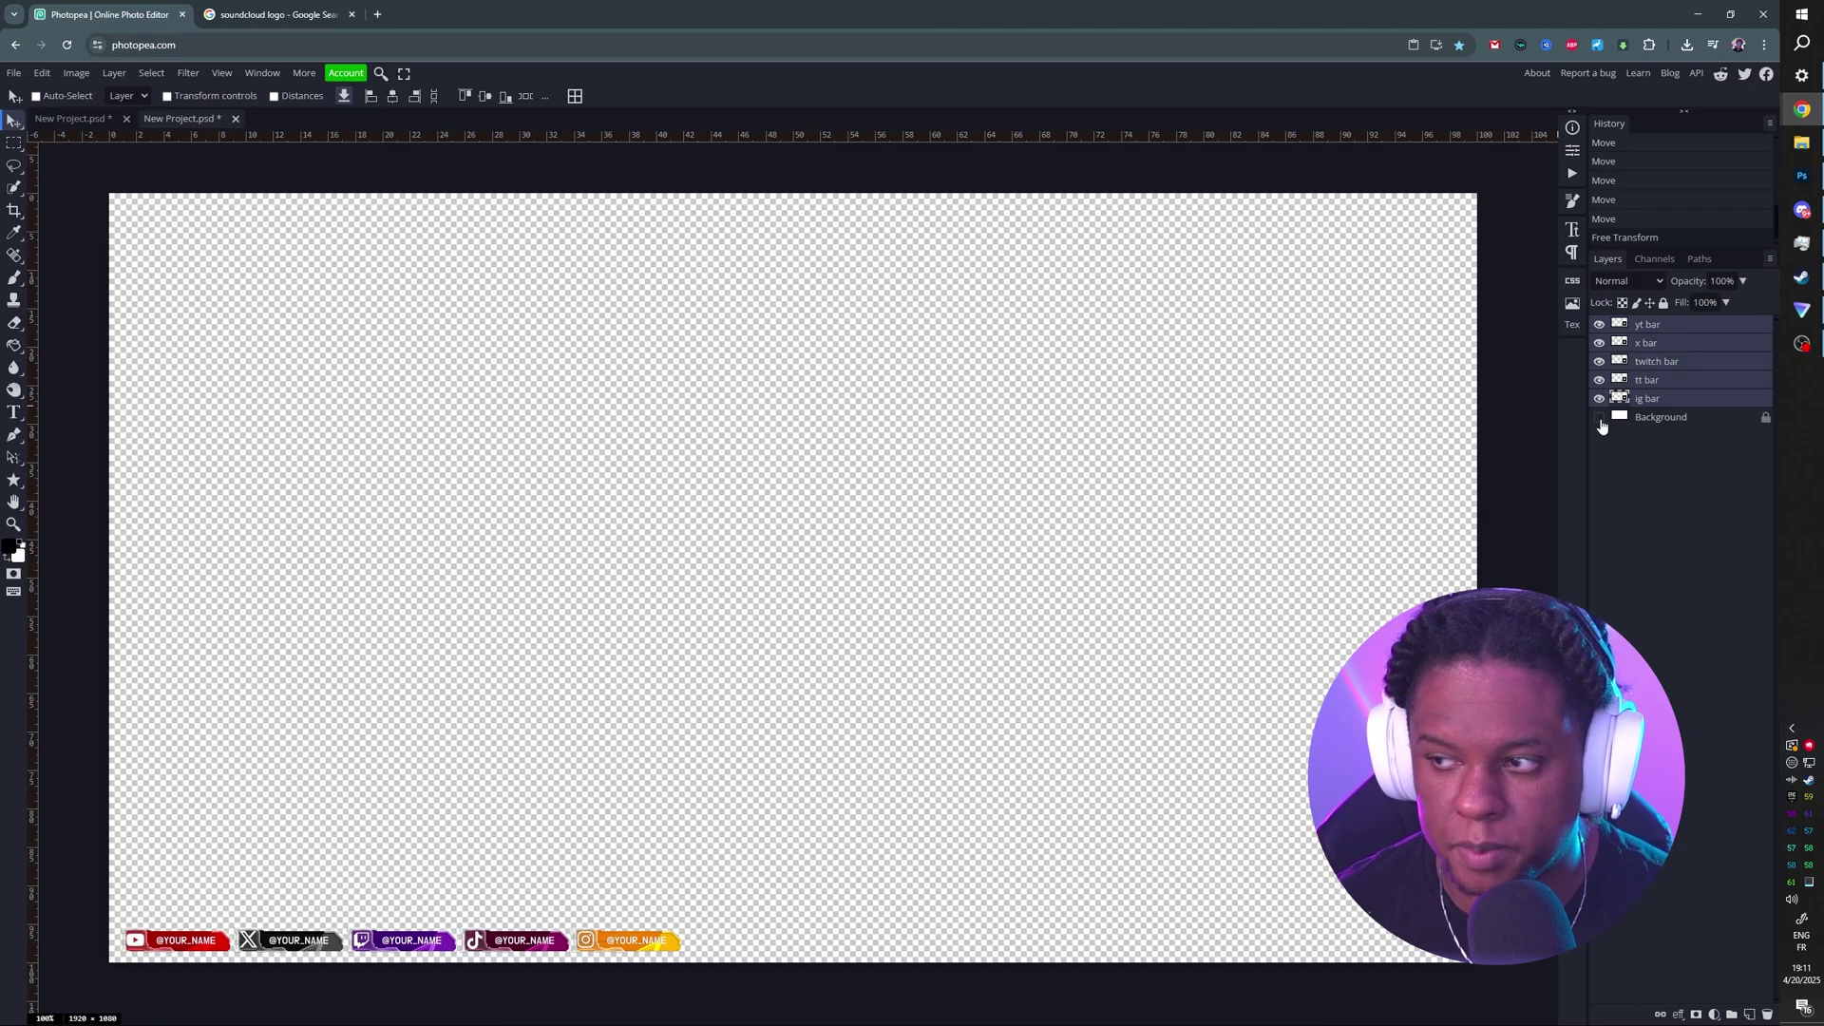
click(1600, 419)
click(1600, 419)
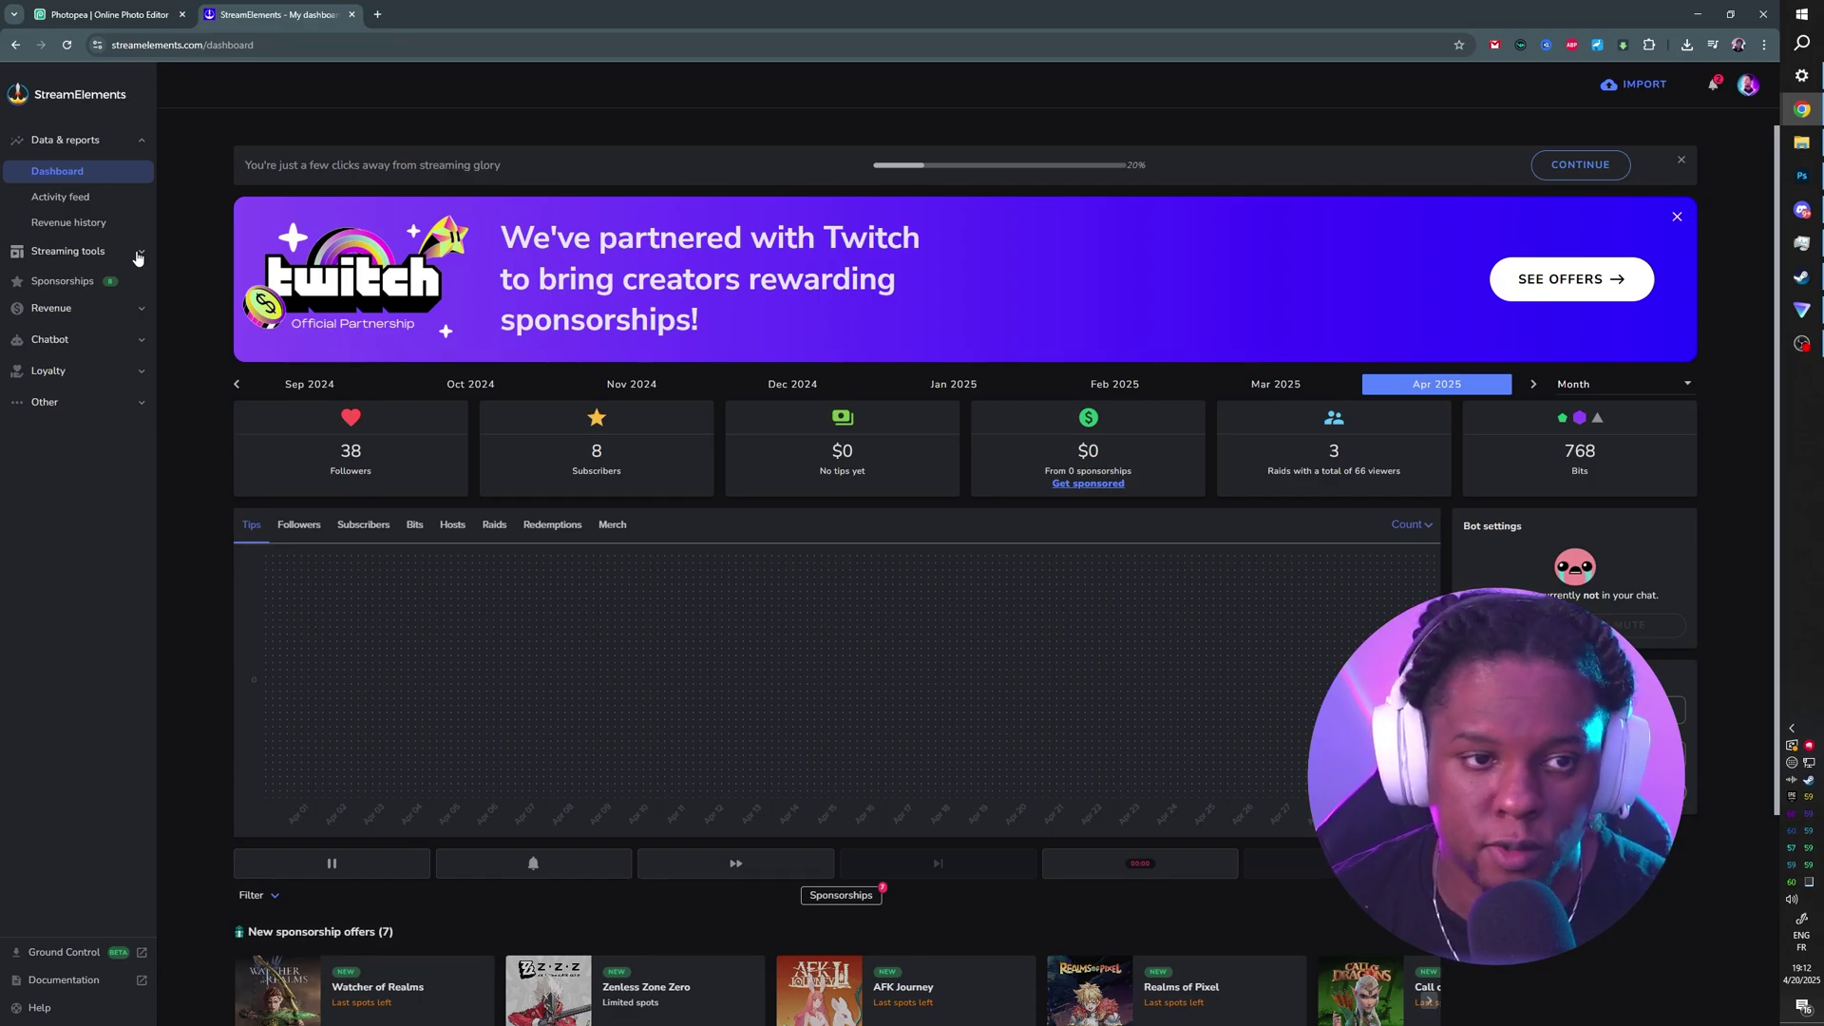
Create a new 1080p overlay from the Overlays page
click(138, 252)
click(57, 283)
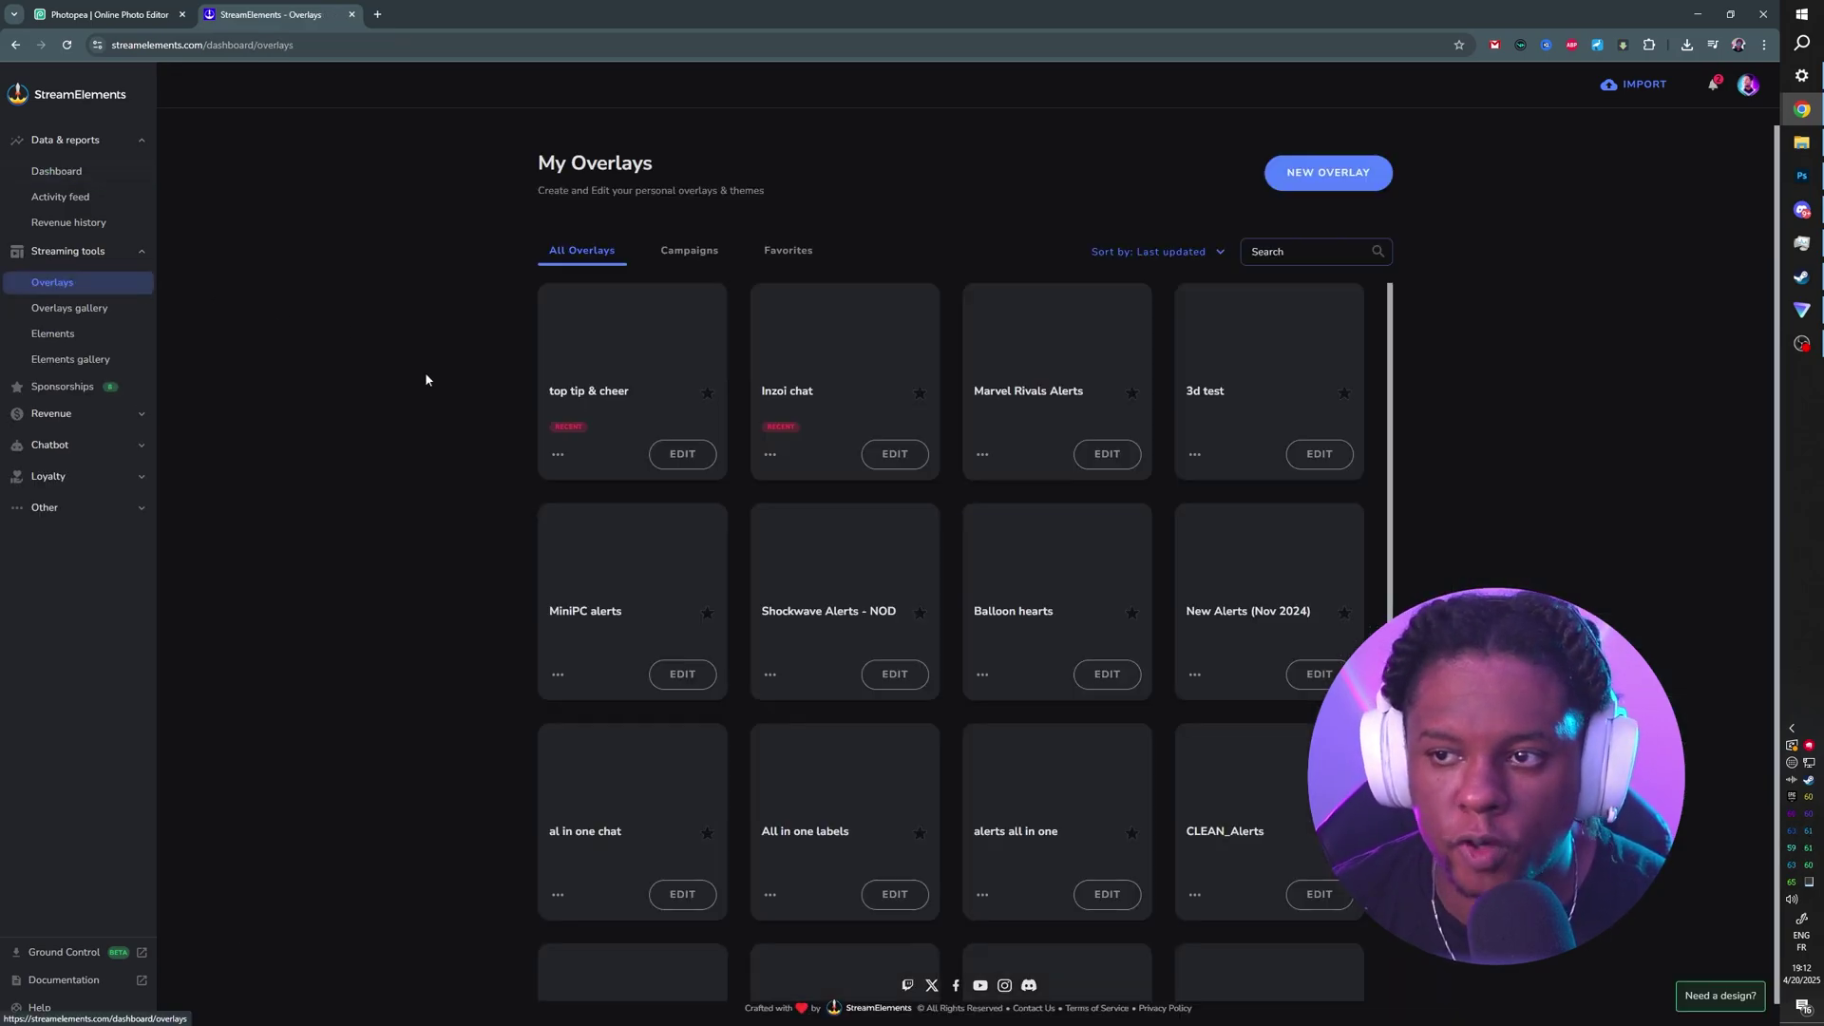
click(1328, 173)
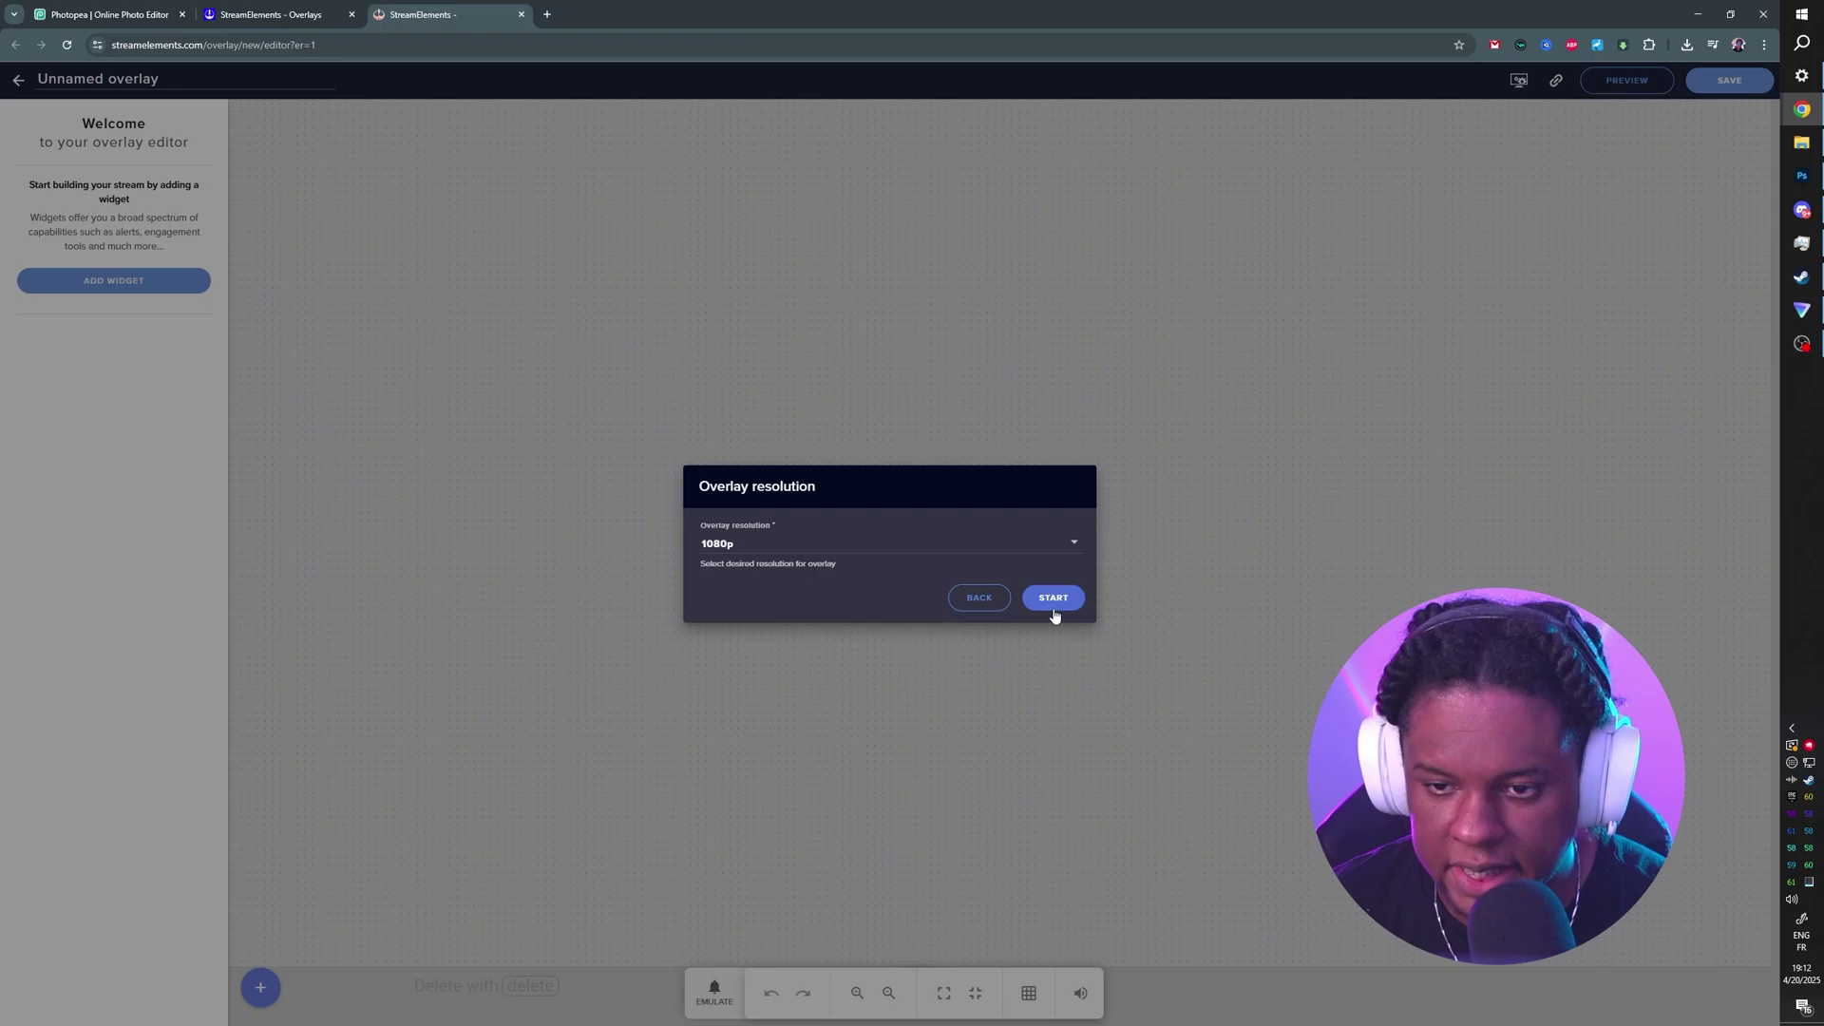
click(1052, 598)
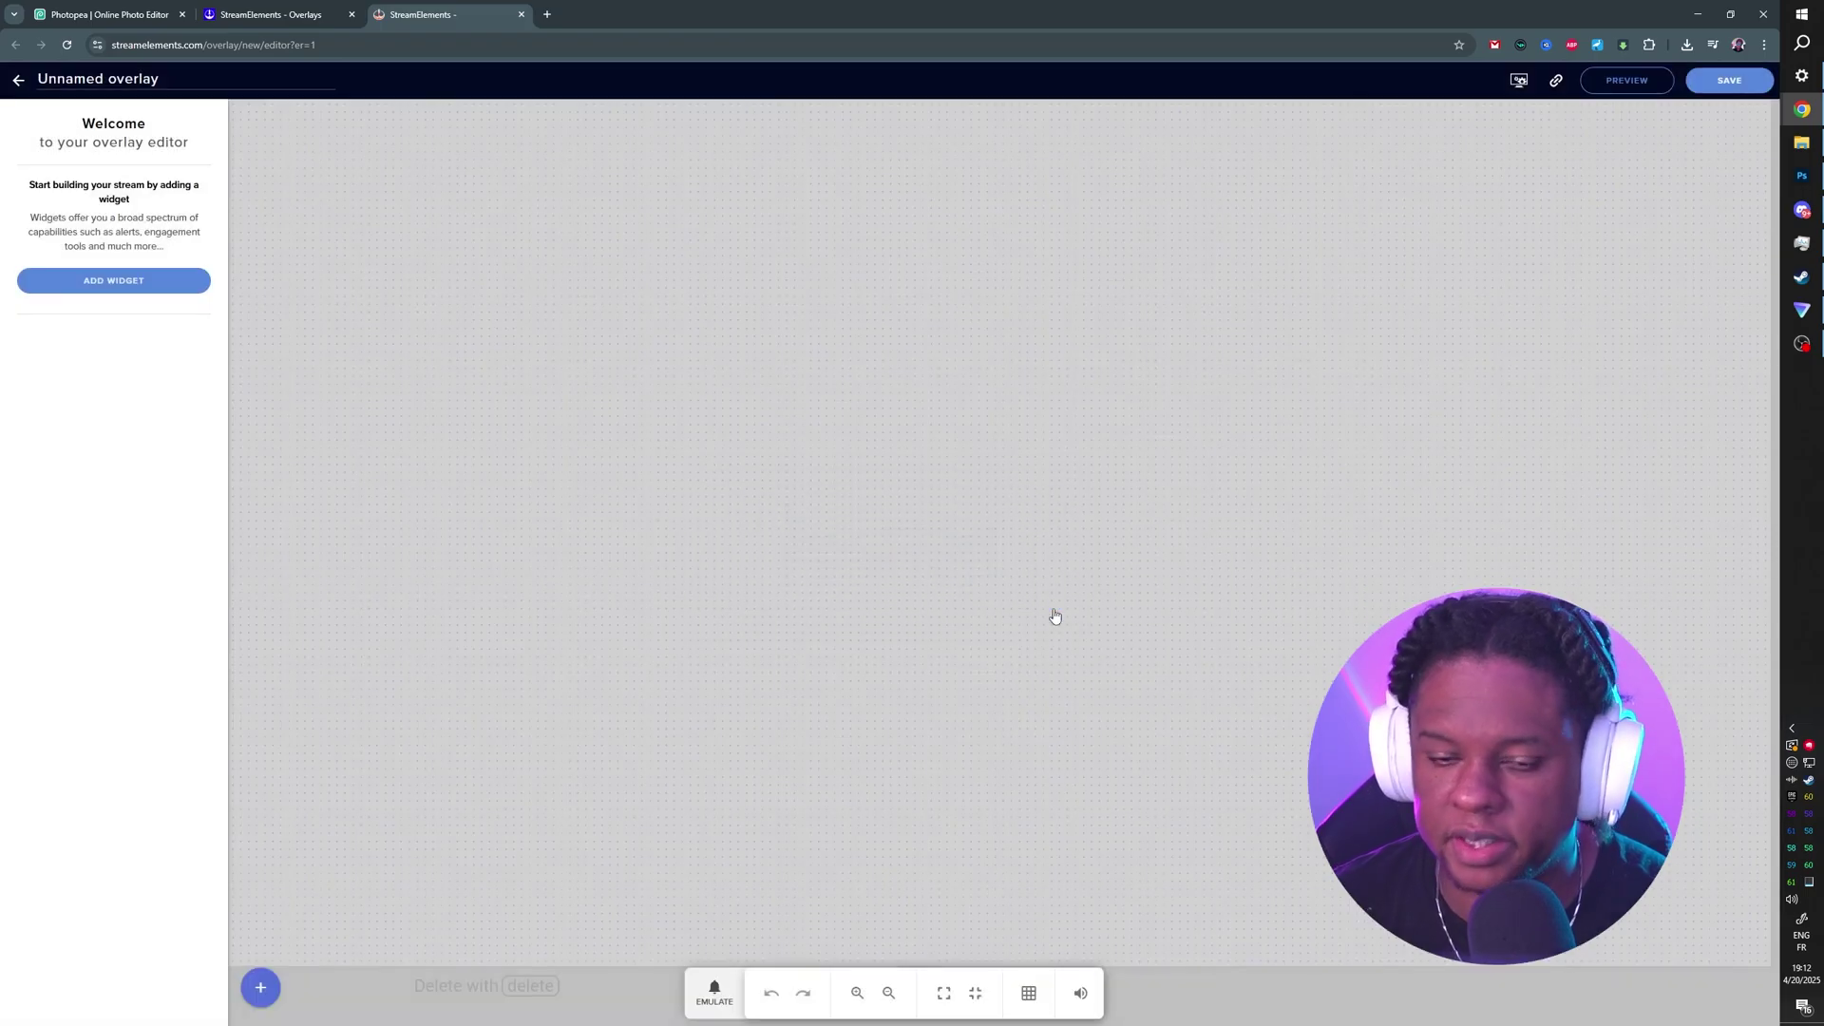
Add an Asset rotator/slideshow widget to the overlay
click(259, 988)
mouse_move(349, 921)
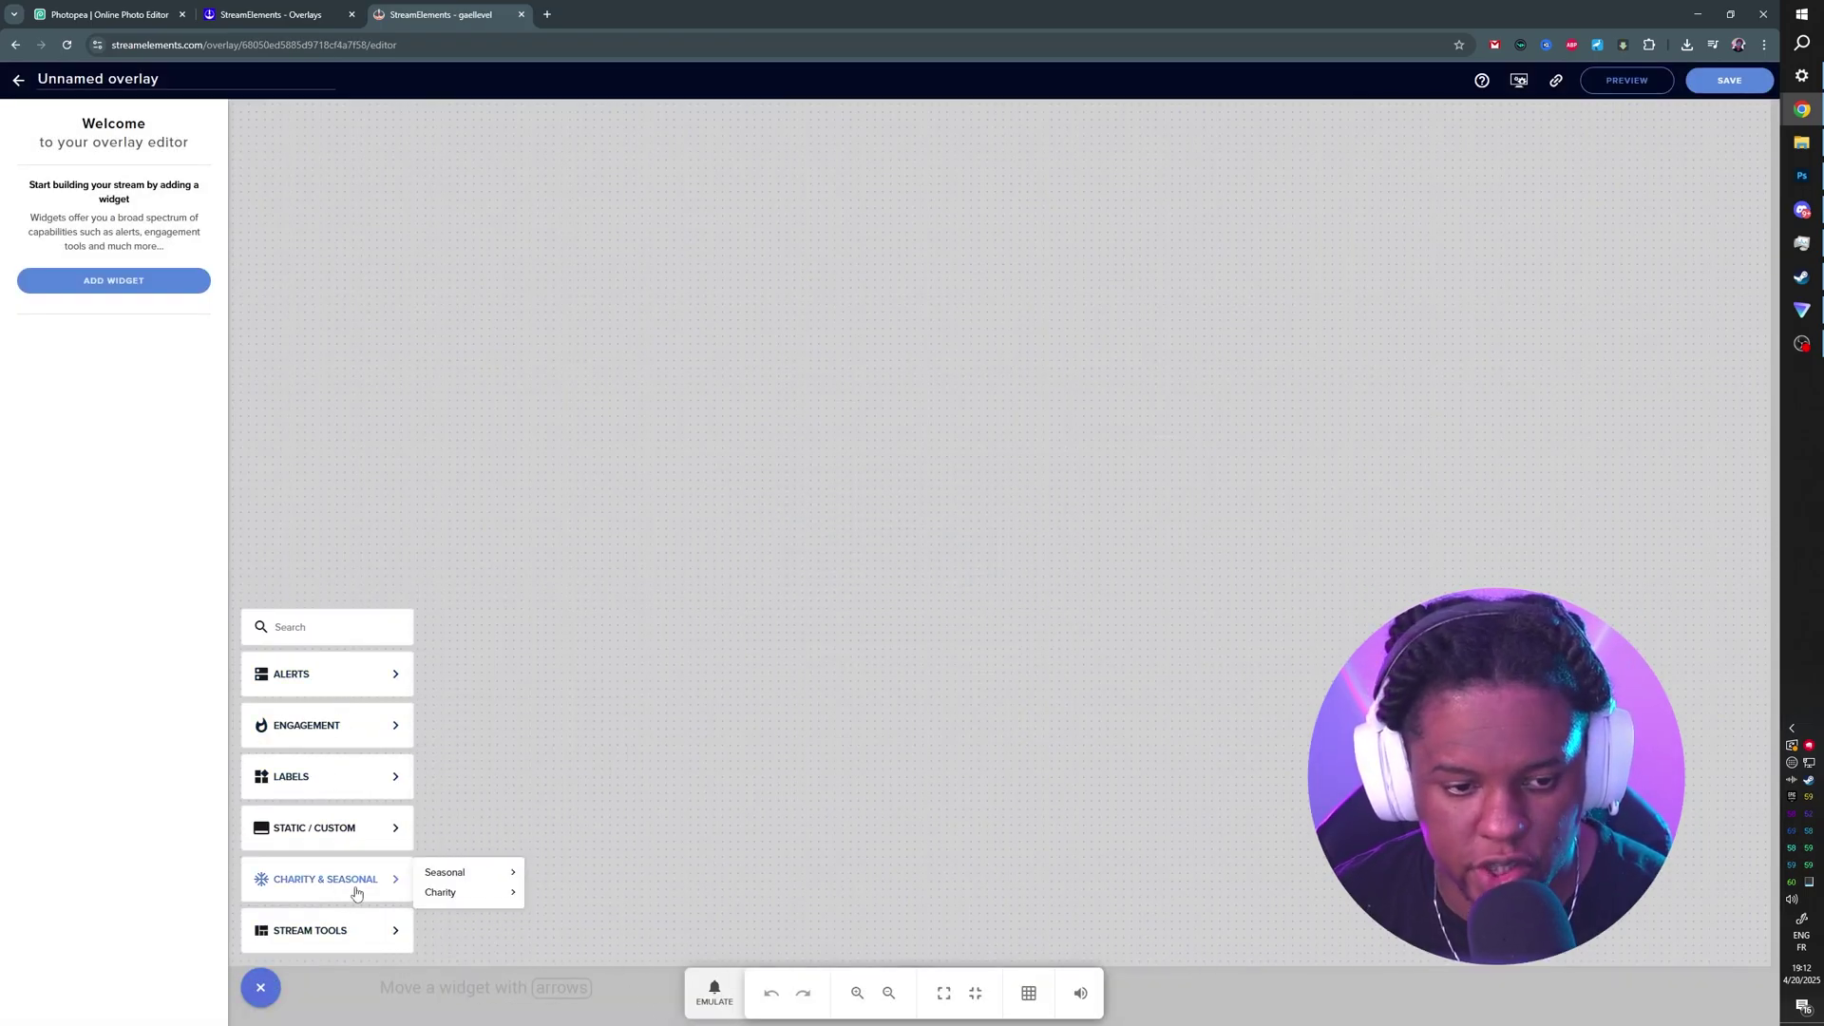
mouse_move(367, 831)
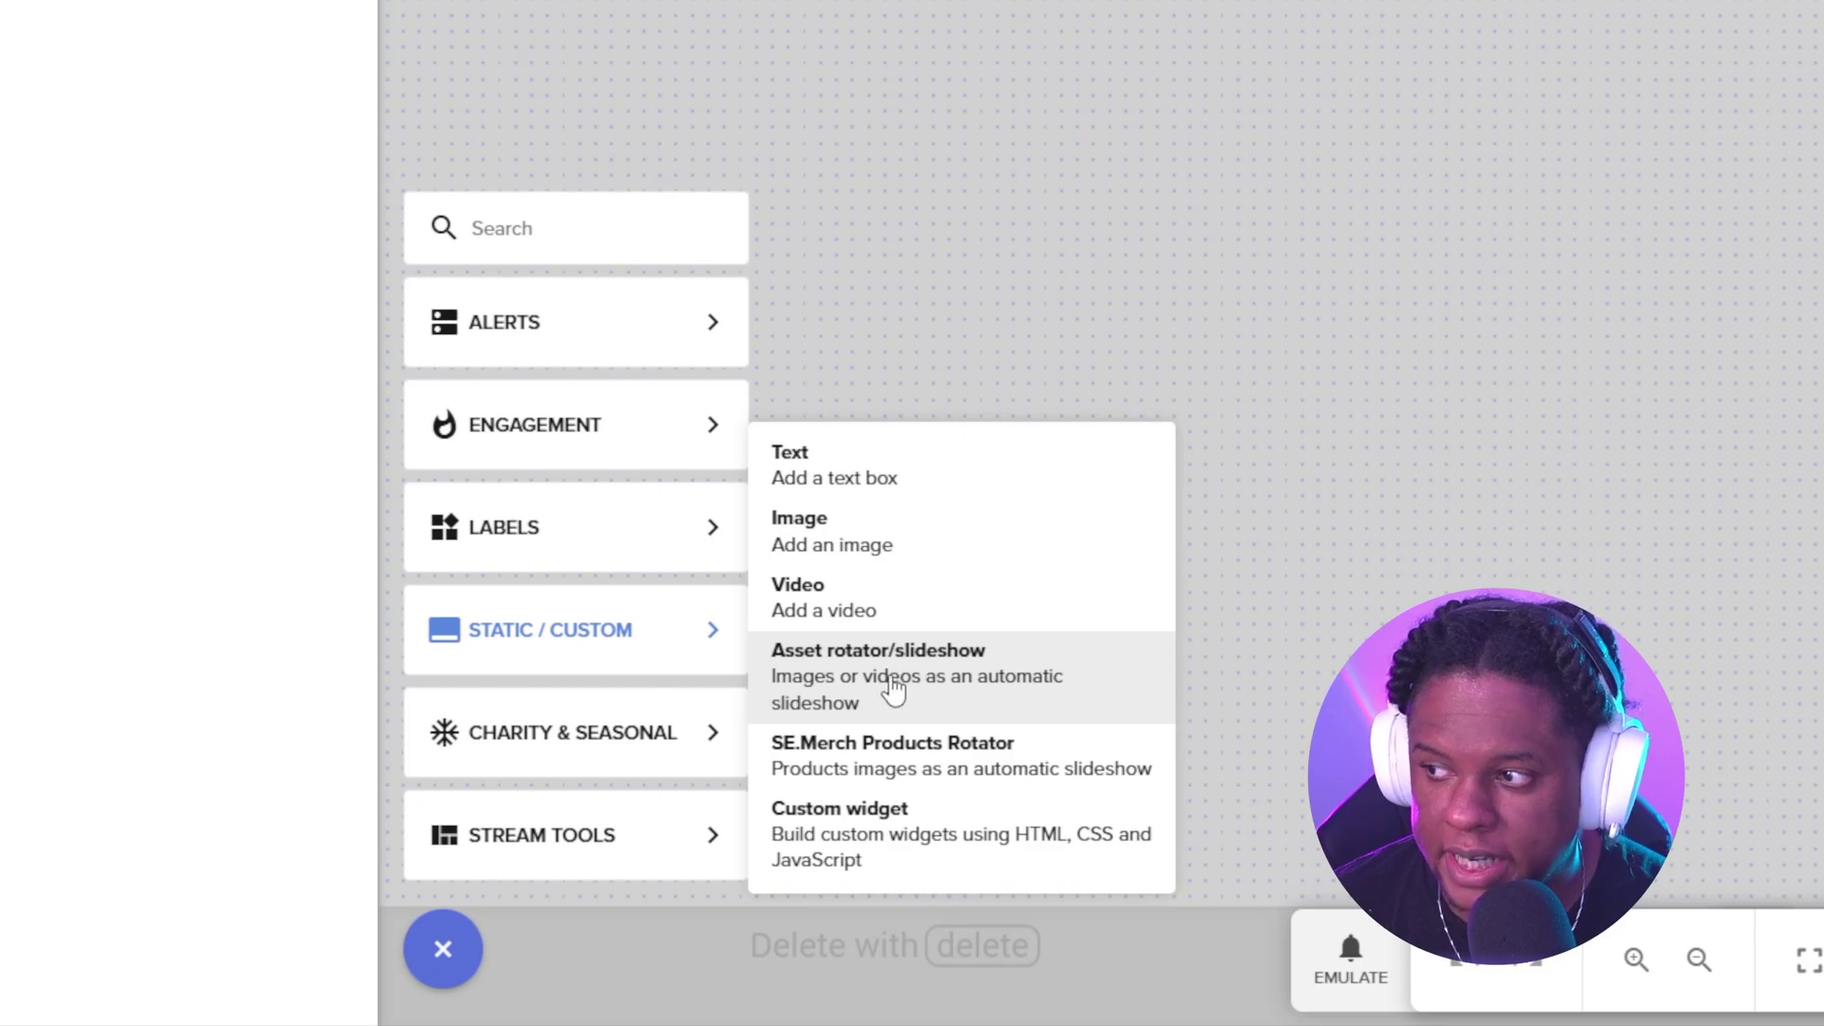
click(896, 678)
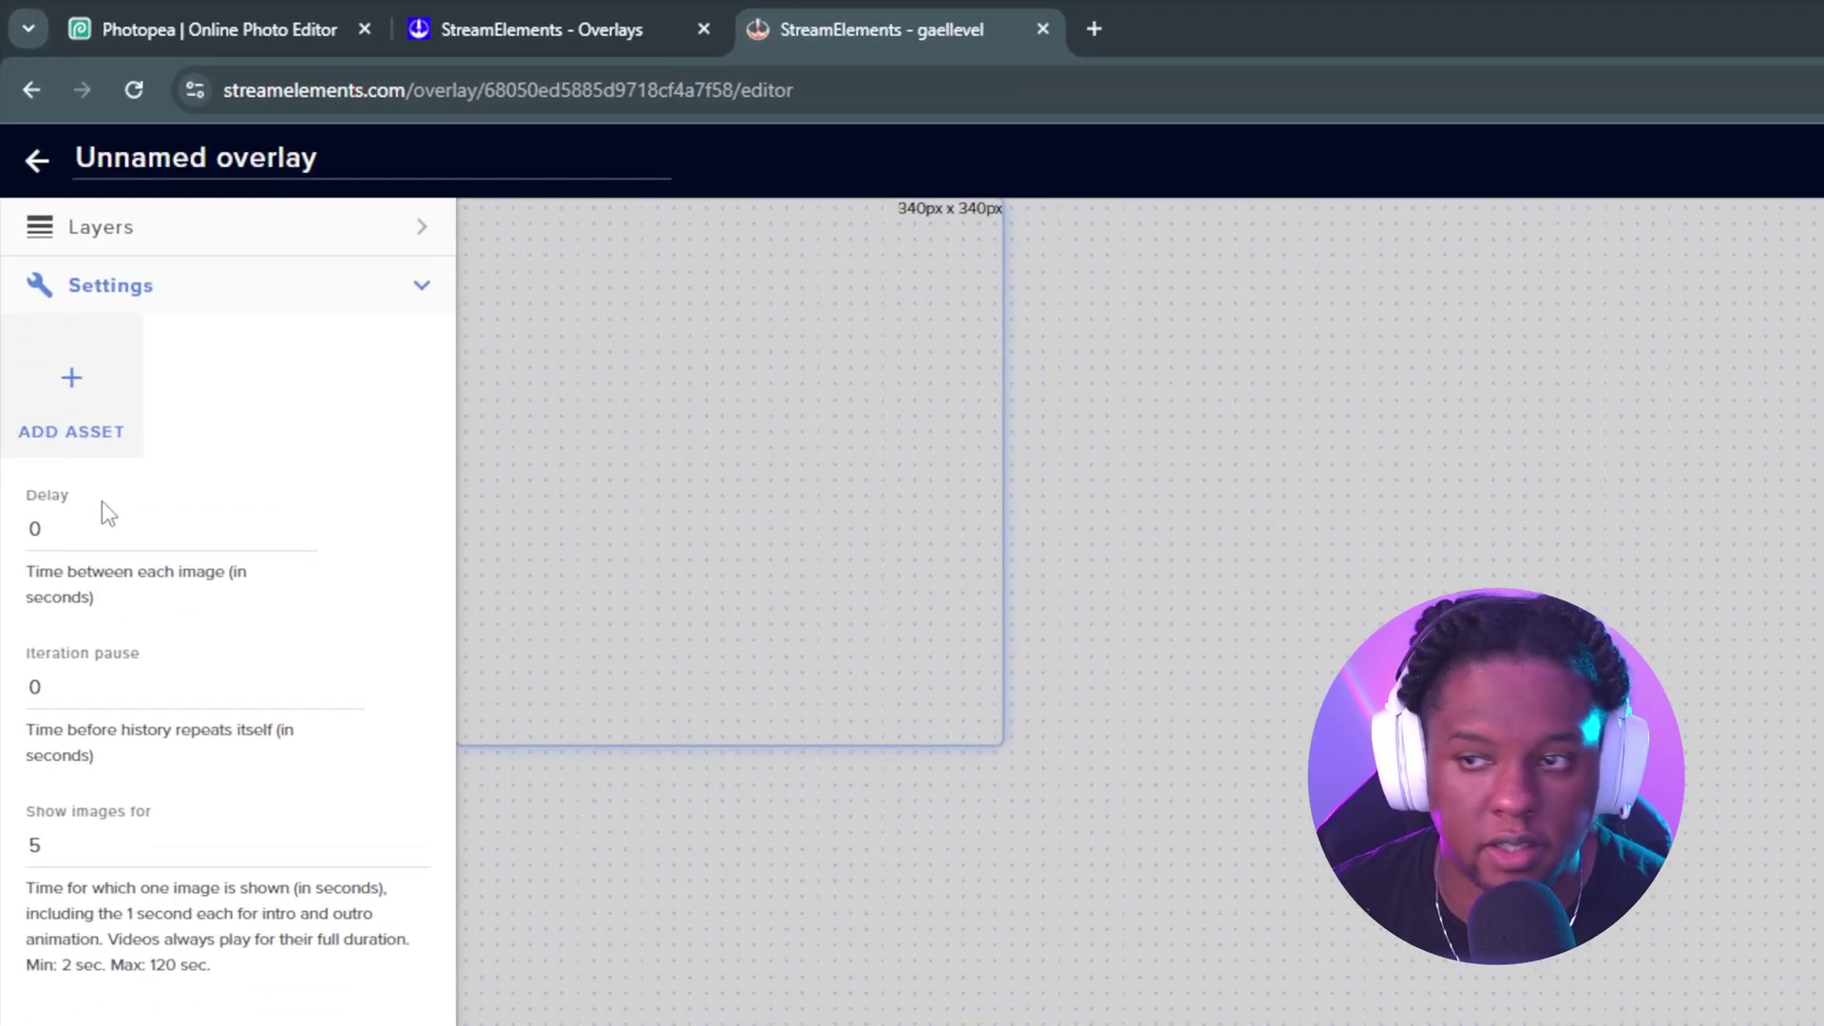
Upload the five exported bar images to the StreamElements asset library
click(74, 385)
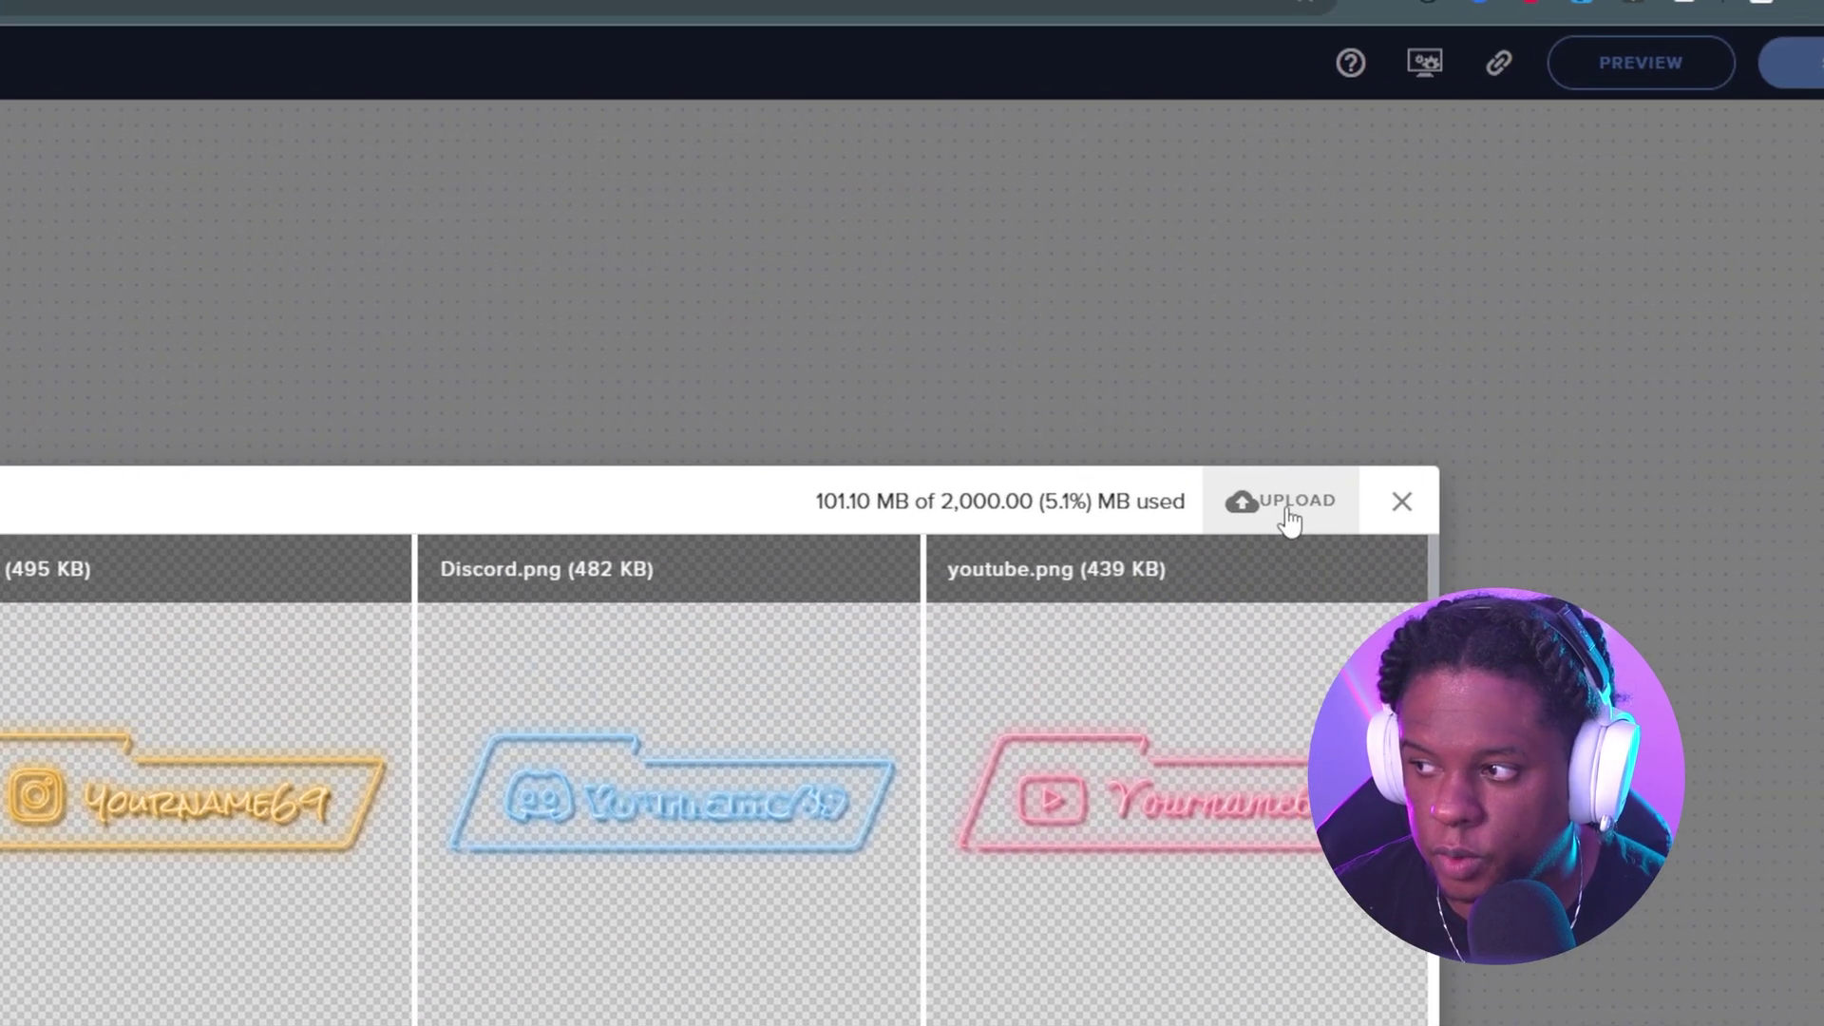
click(1786, 486)
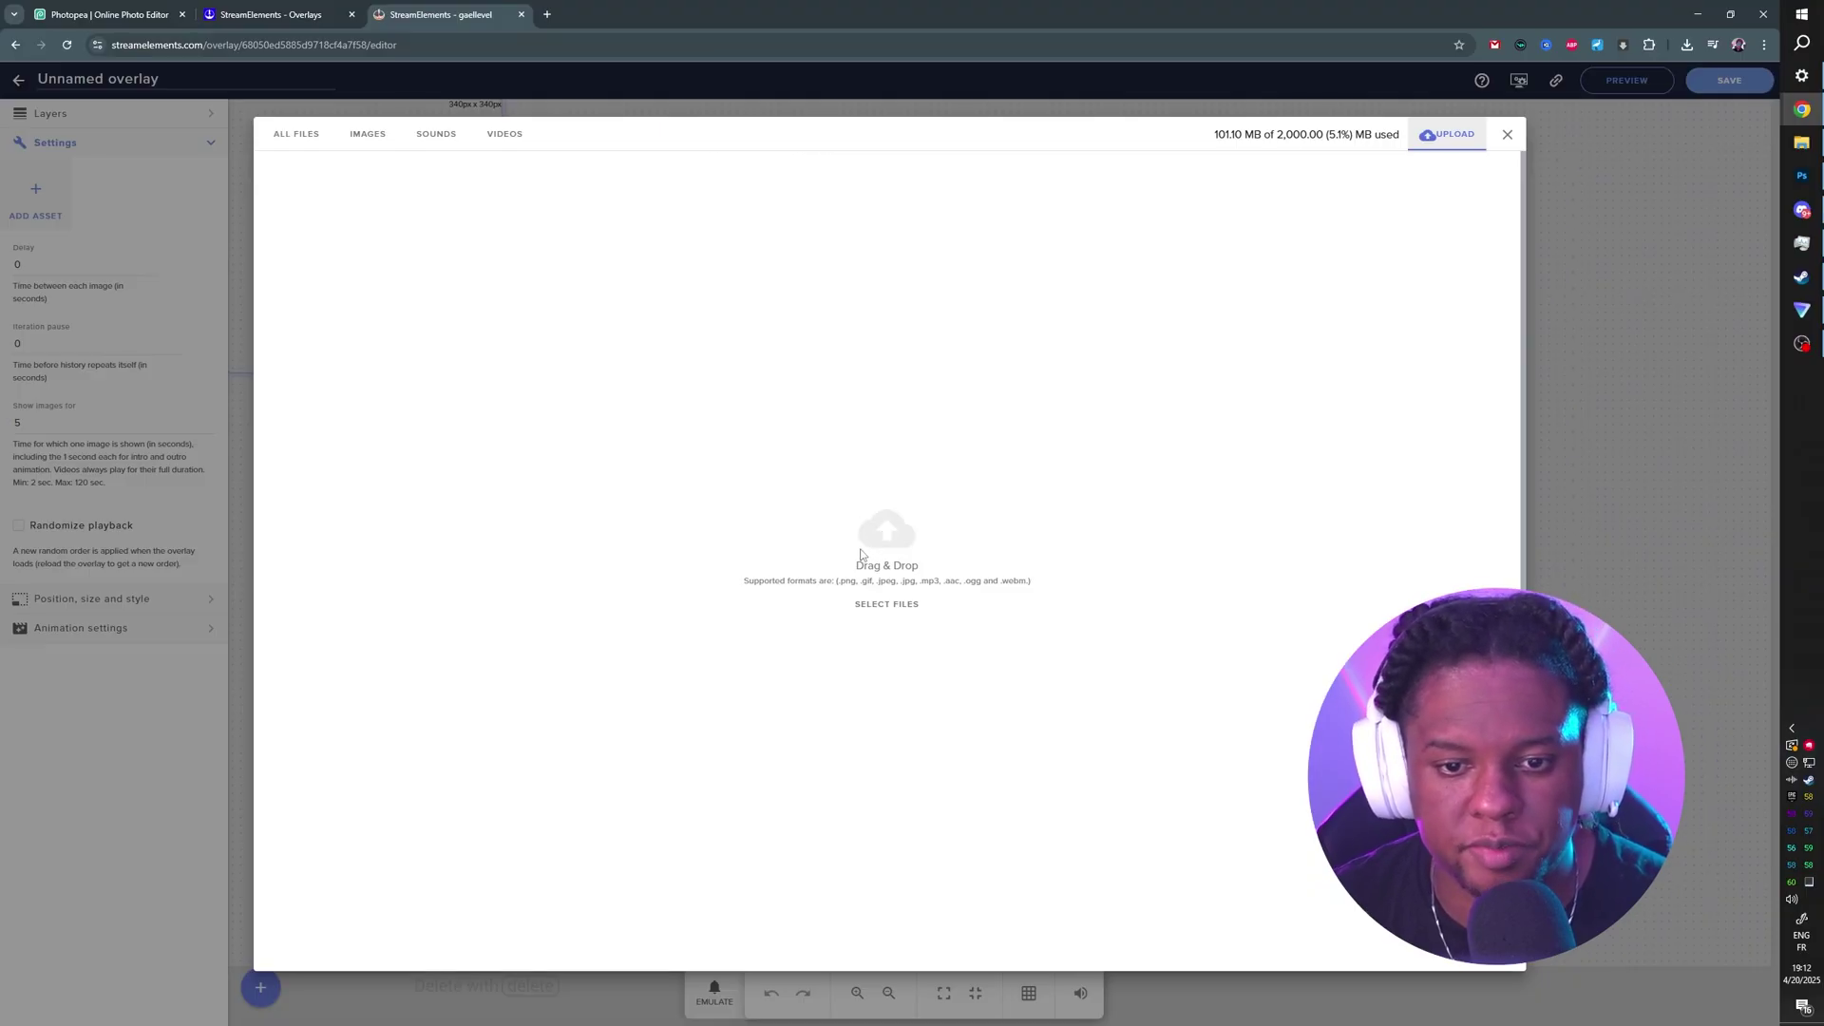
key(alt+Tab)
drag(975, 247, 706, 538)
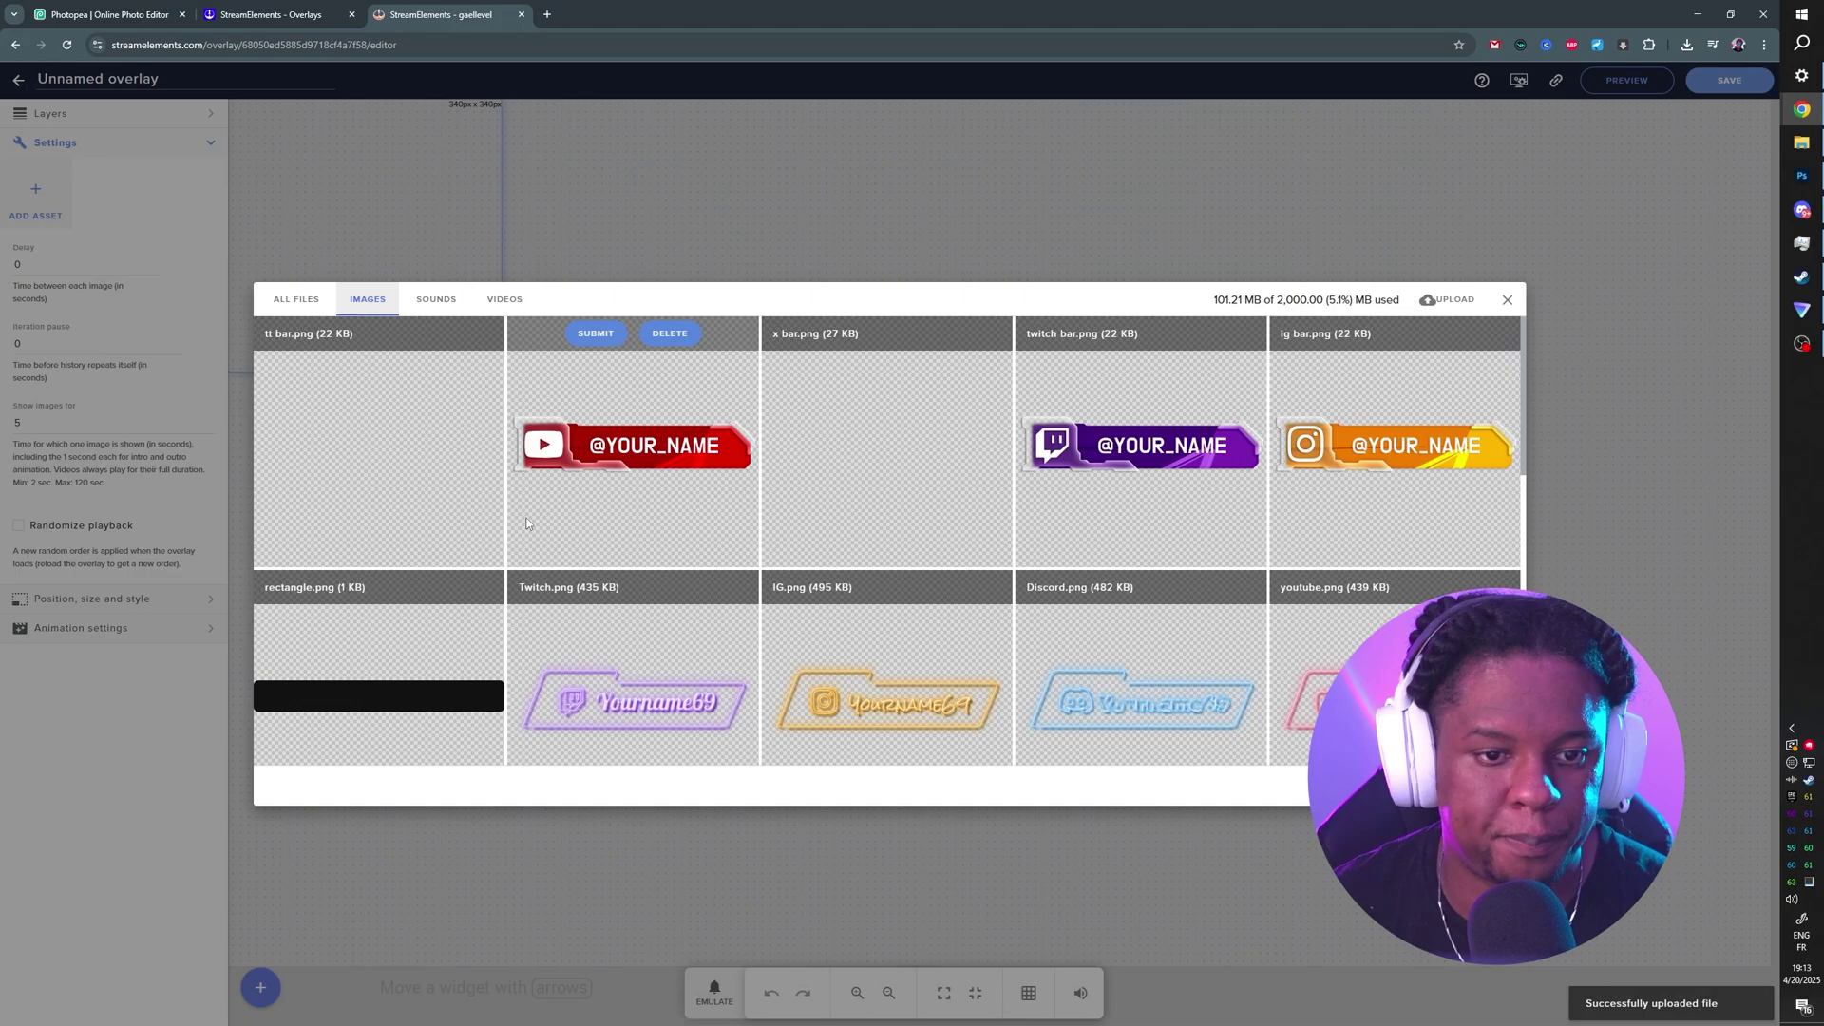
Add the TikTok, YouTube, X and Twitch bars to the rotator
mouse_move(392, 351)
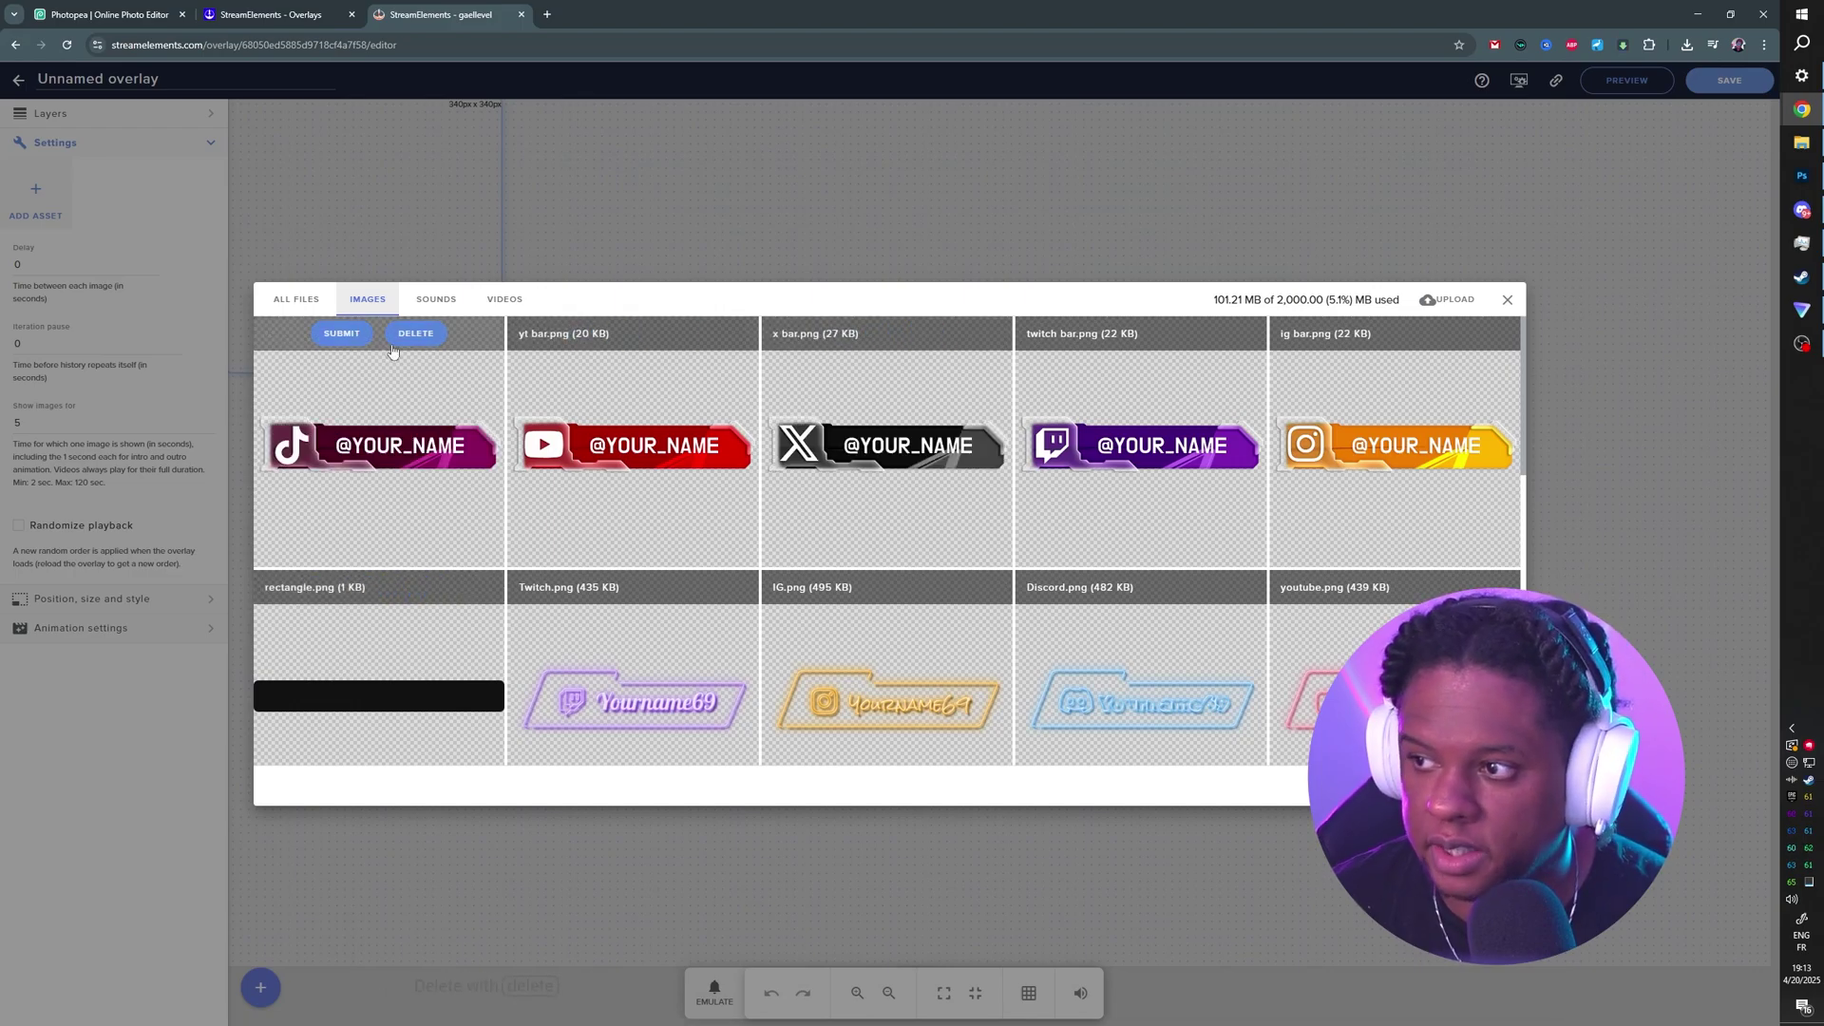
click(340, 333)
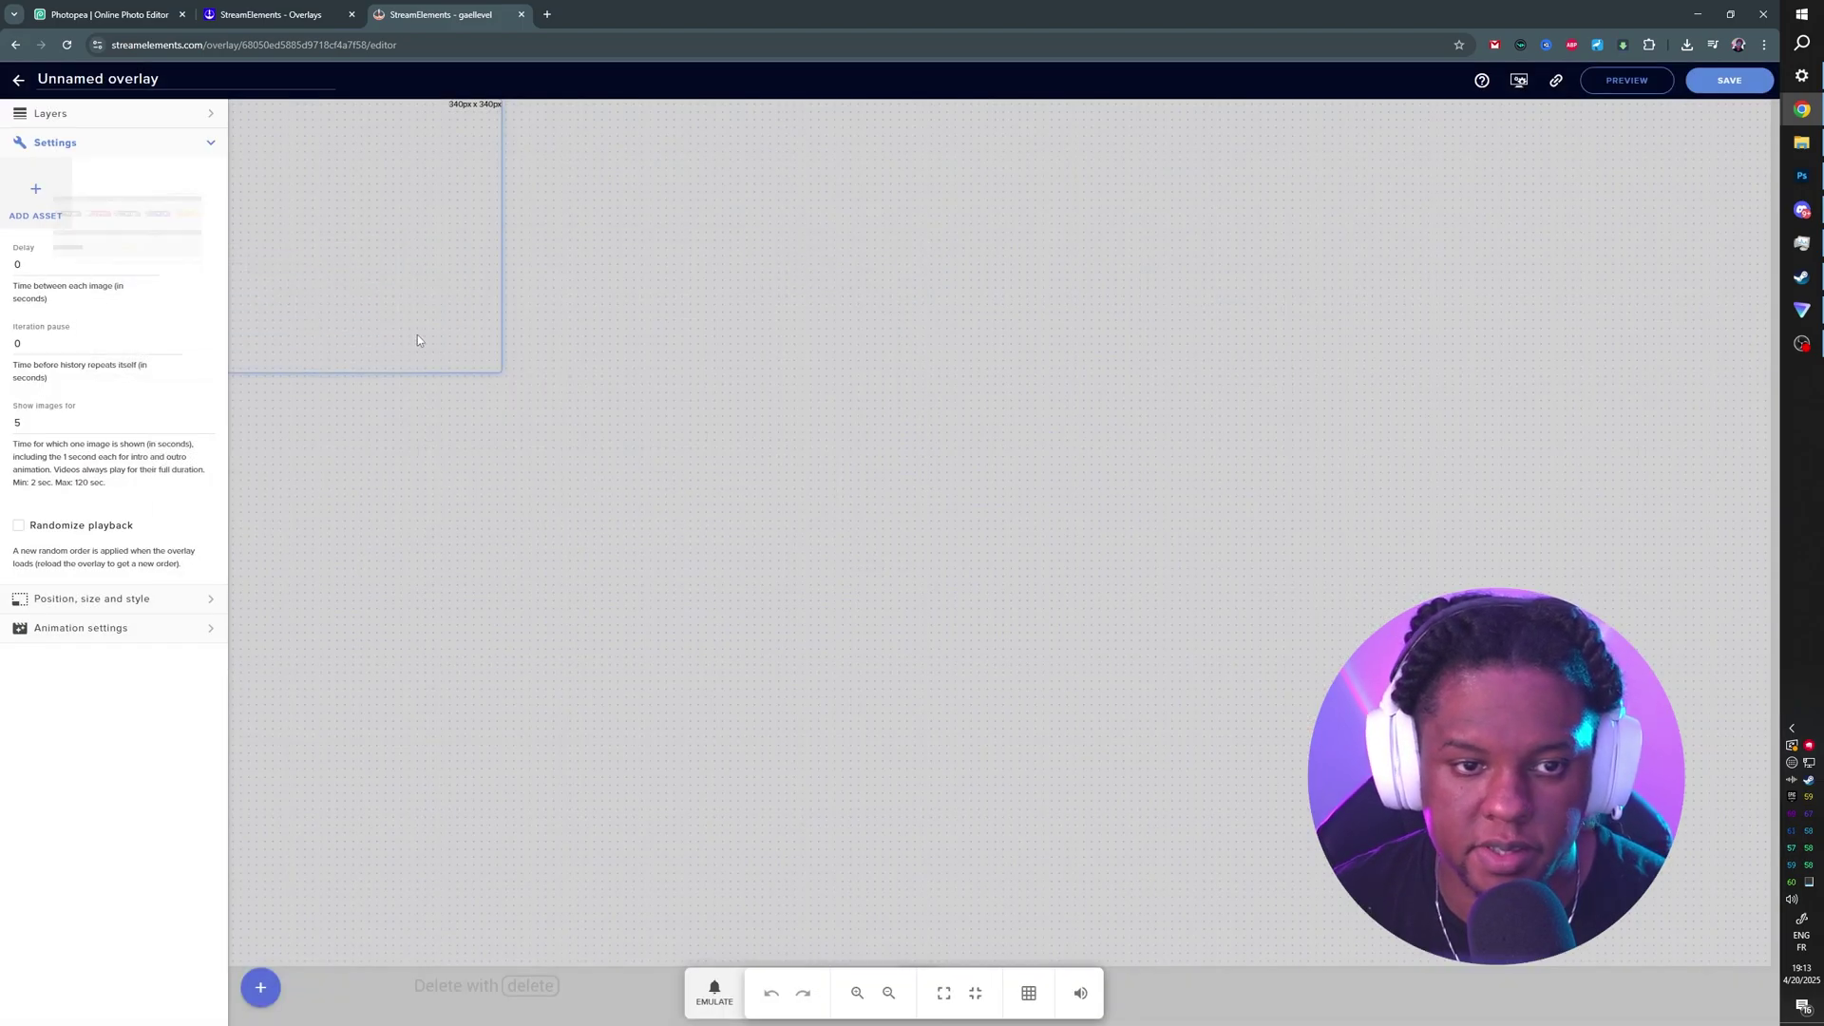
click(35, 195)
click(596, 334)
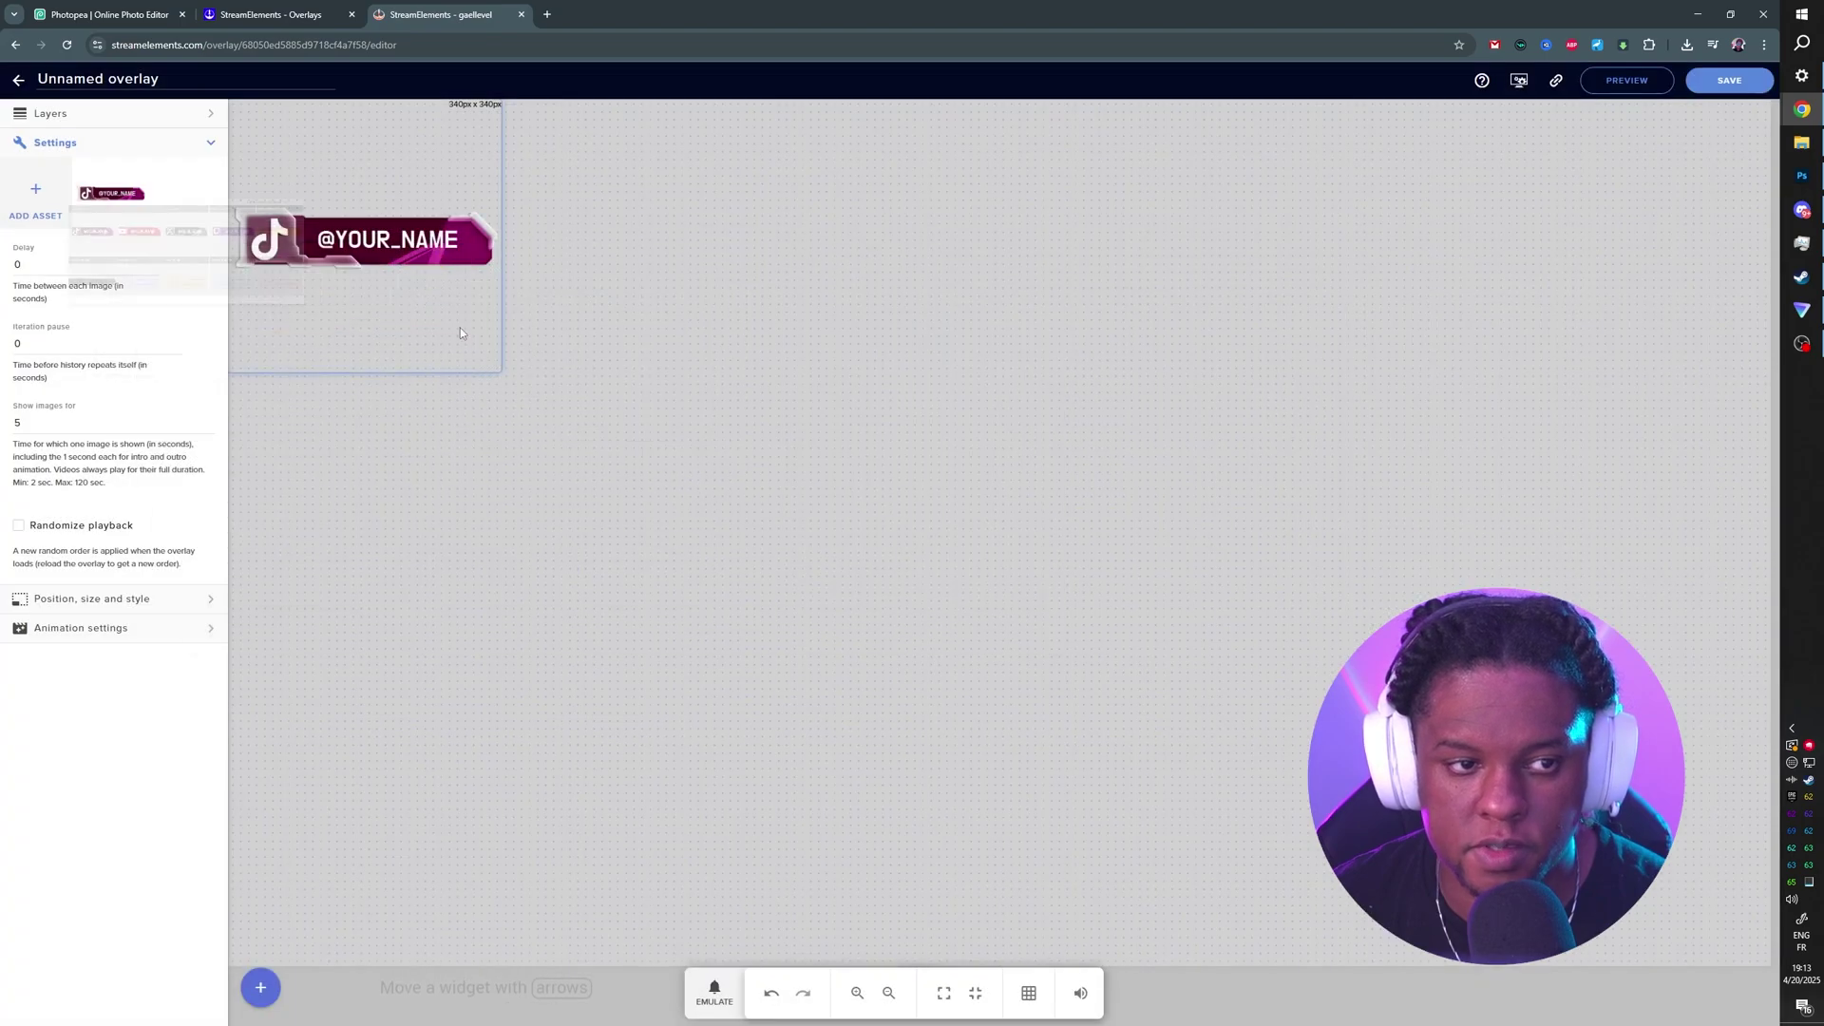
click(51, 197)
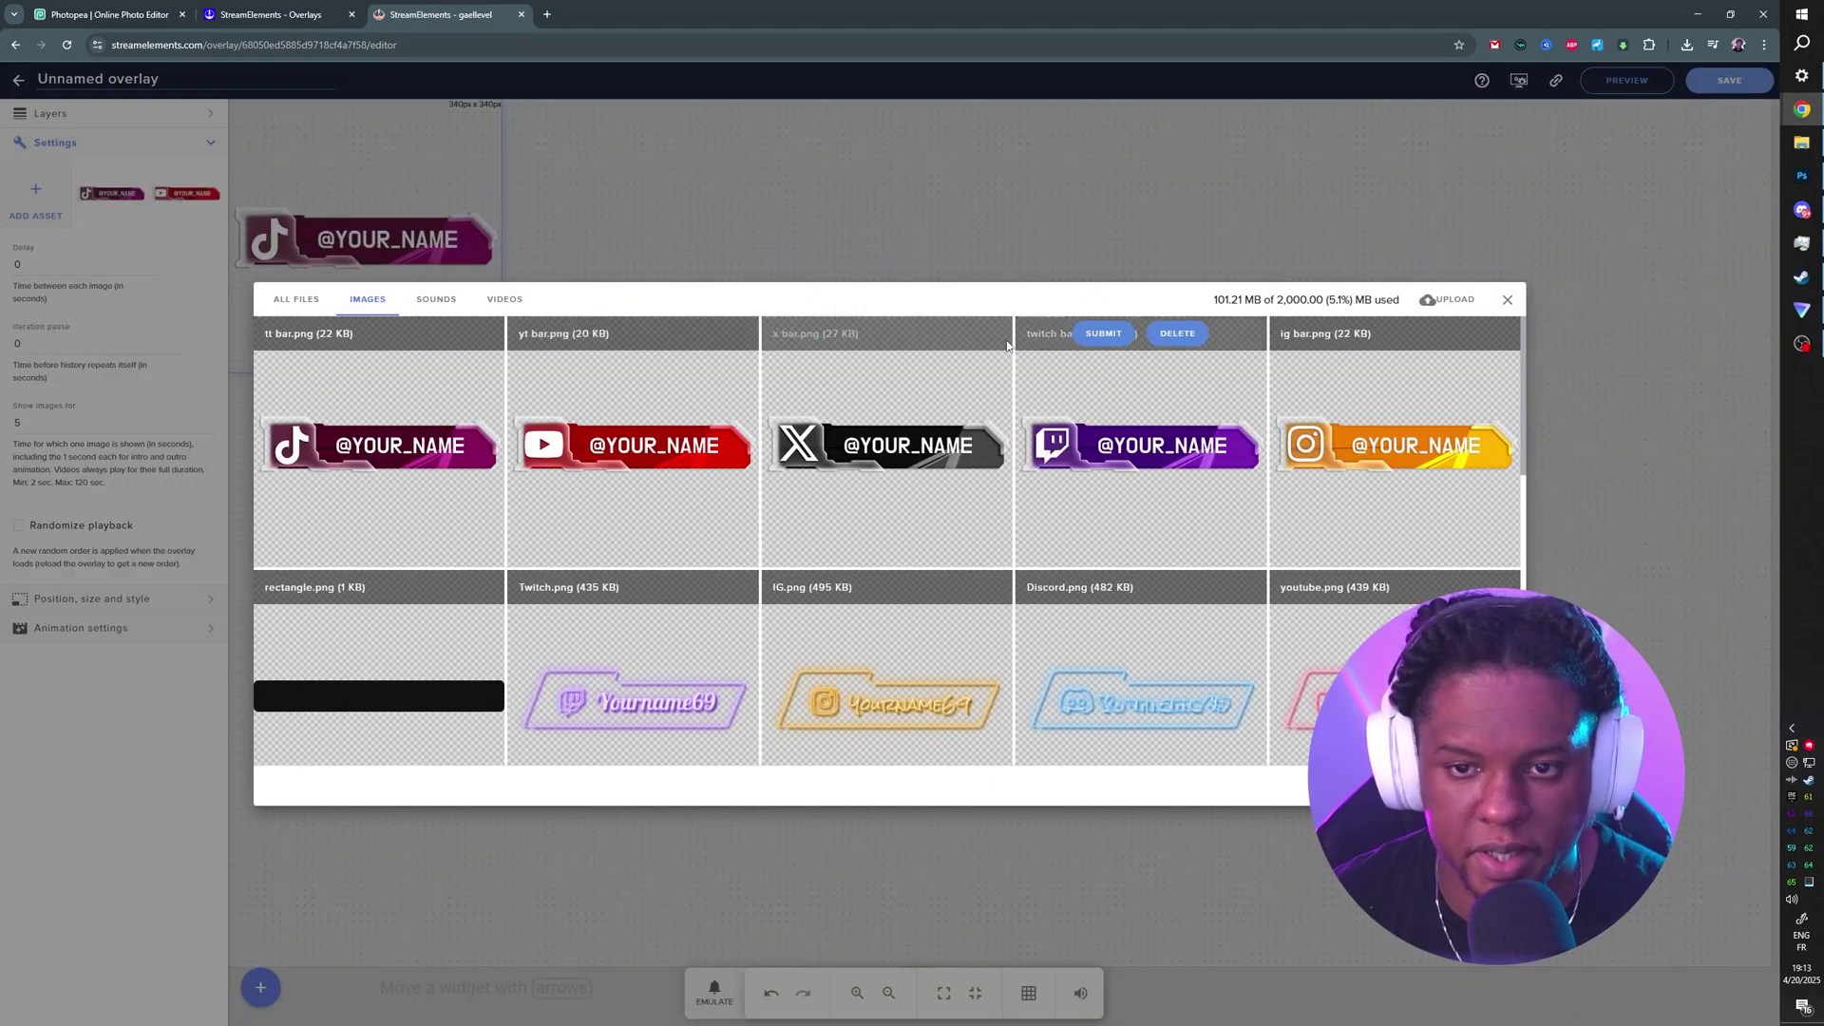
click(3, 251)
click(35, 194)
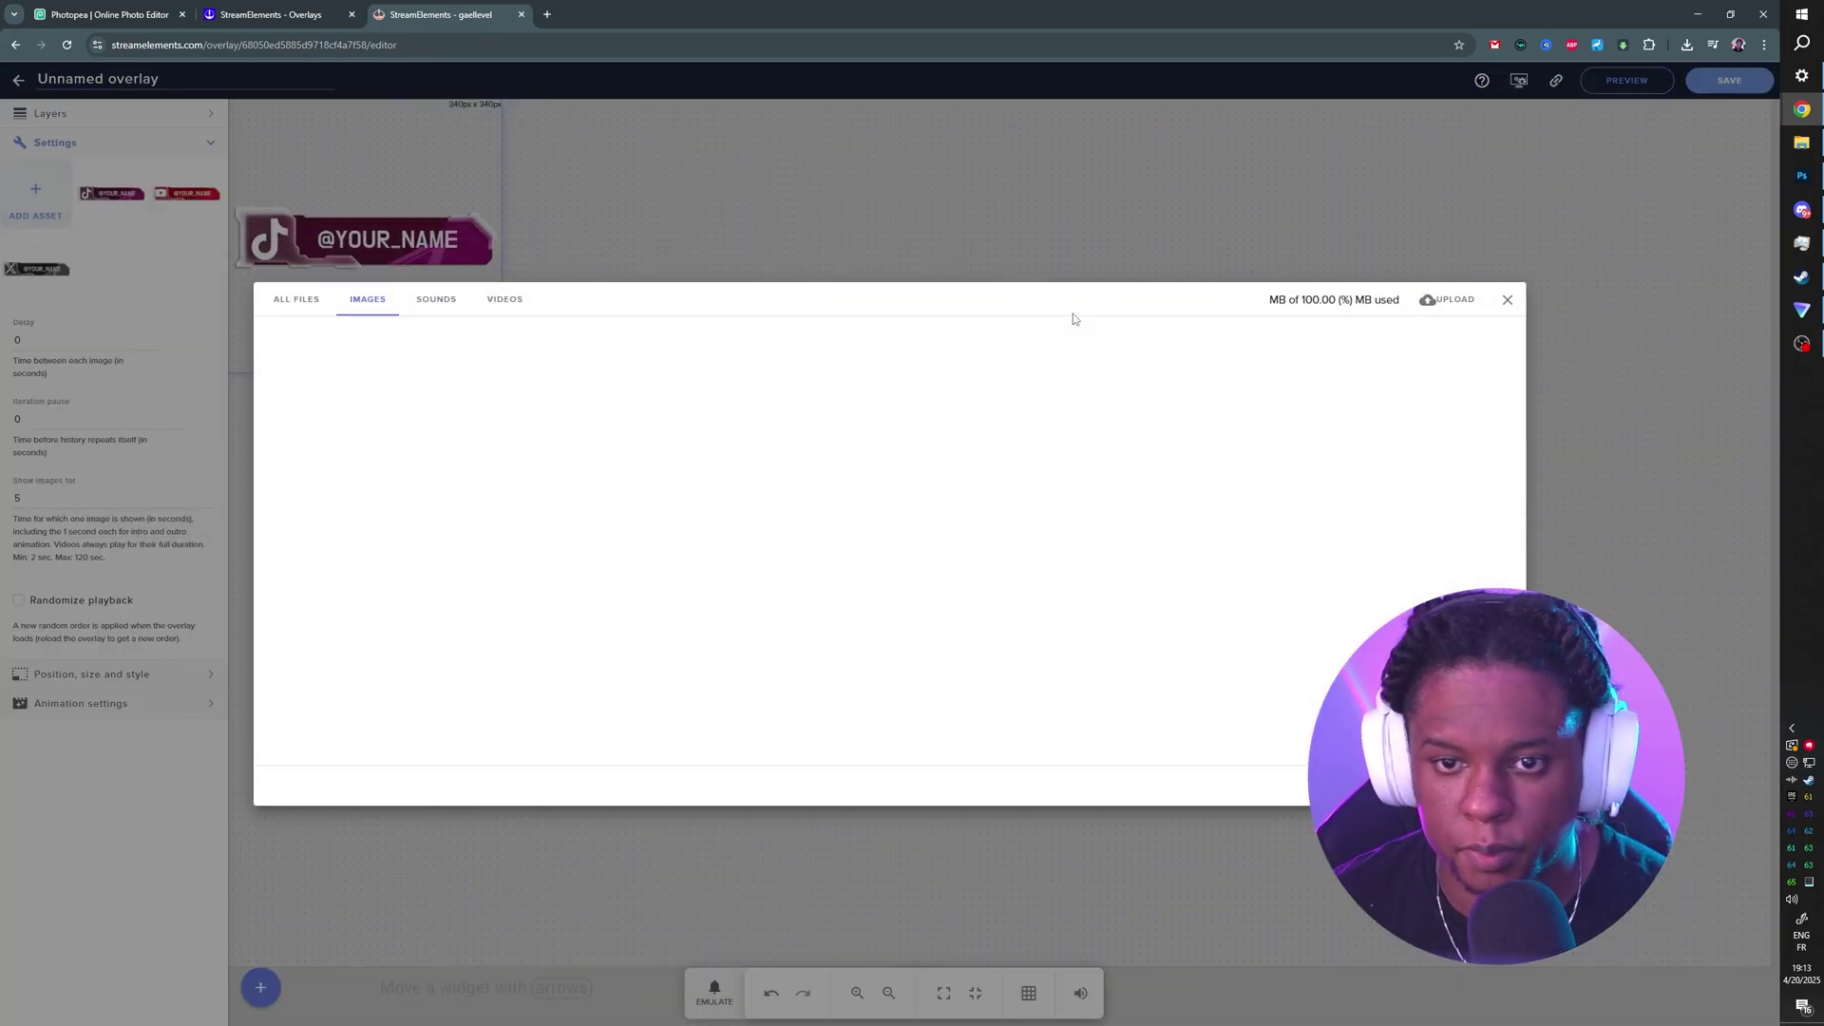
click(1090, 334)
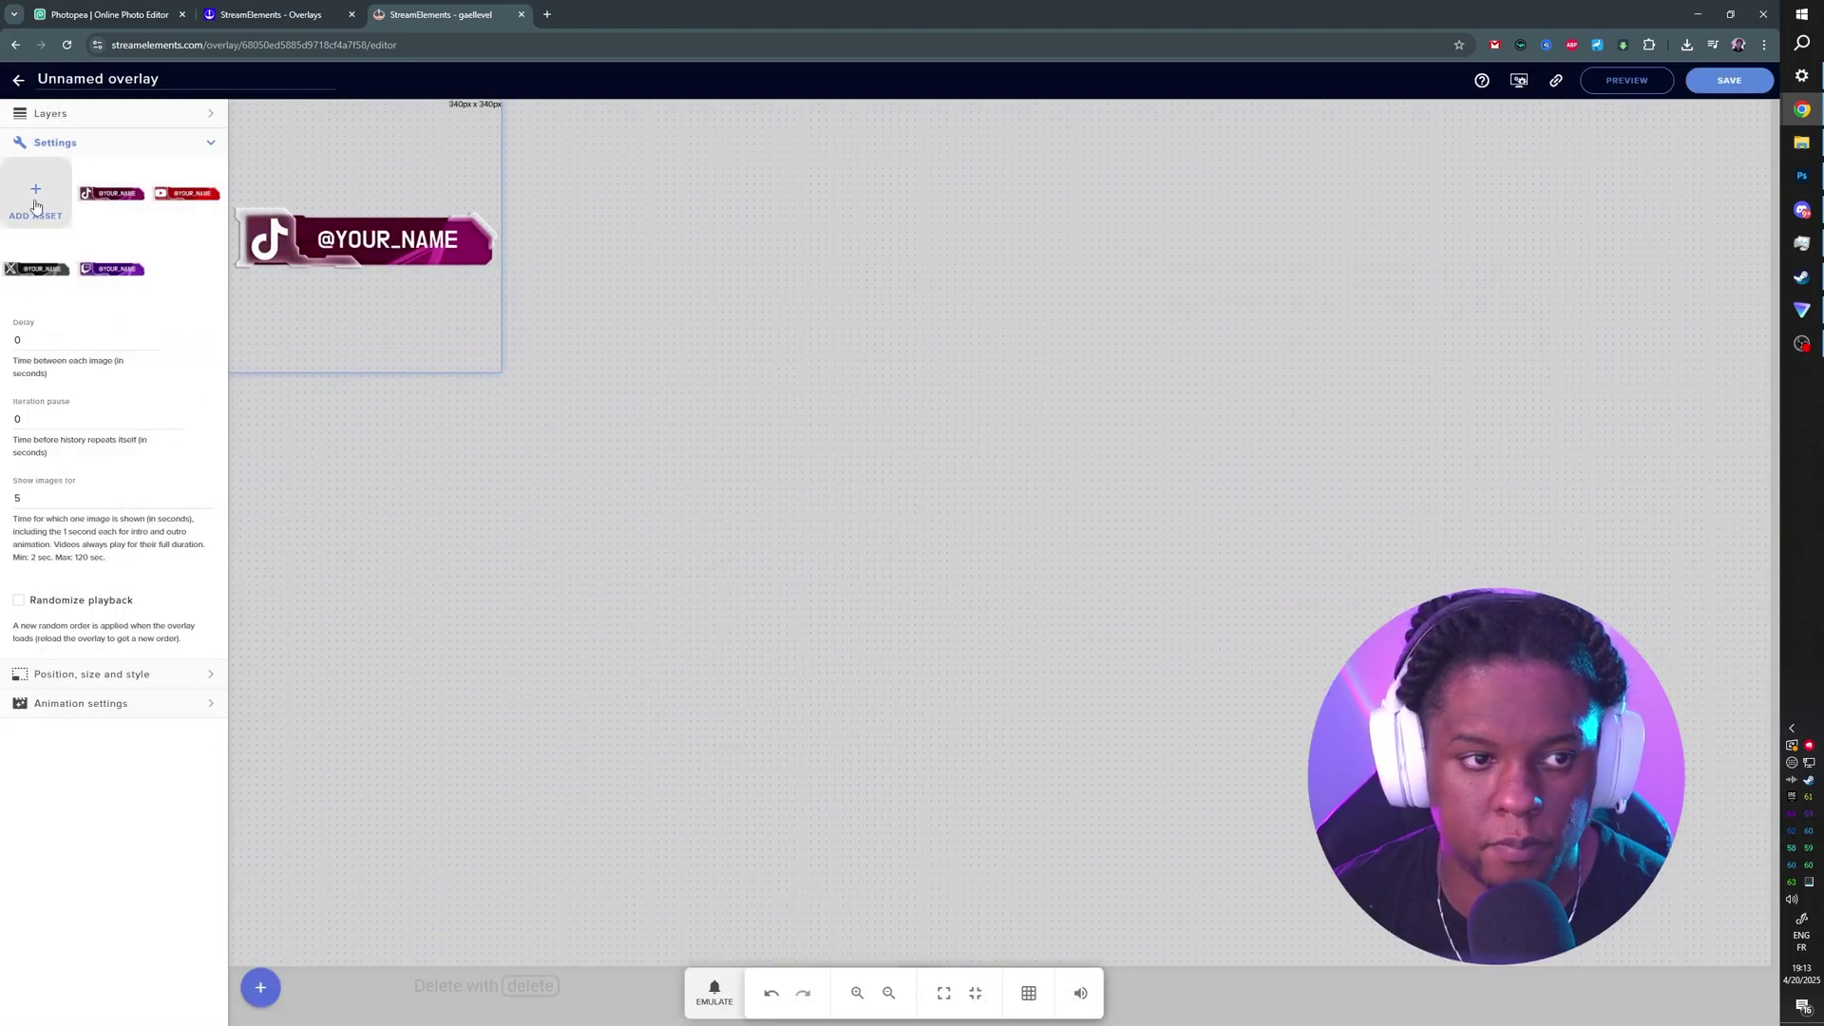
click(35, 195)
Add the Instagram bar to the rotator and start editing the delay
click(1373, 340)
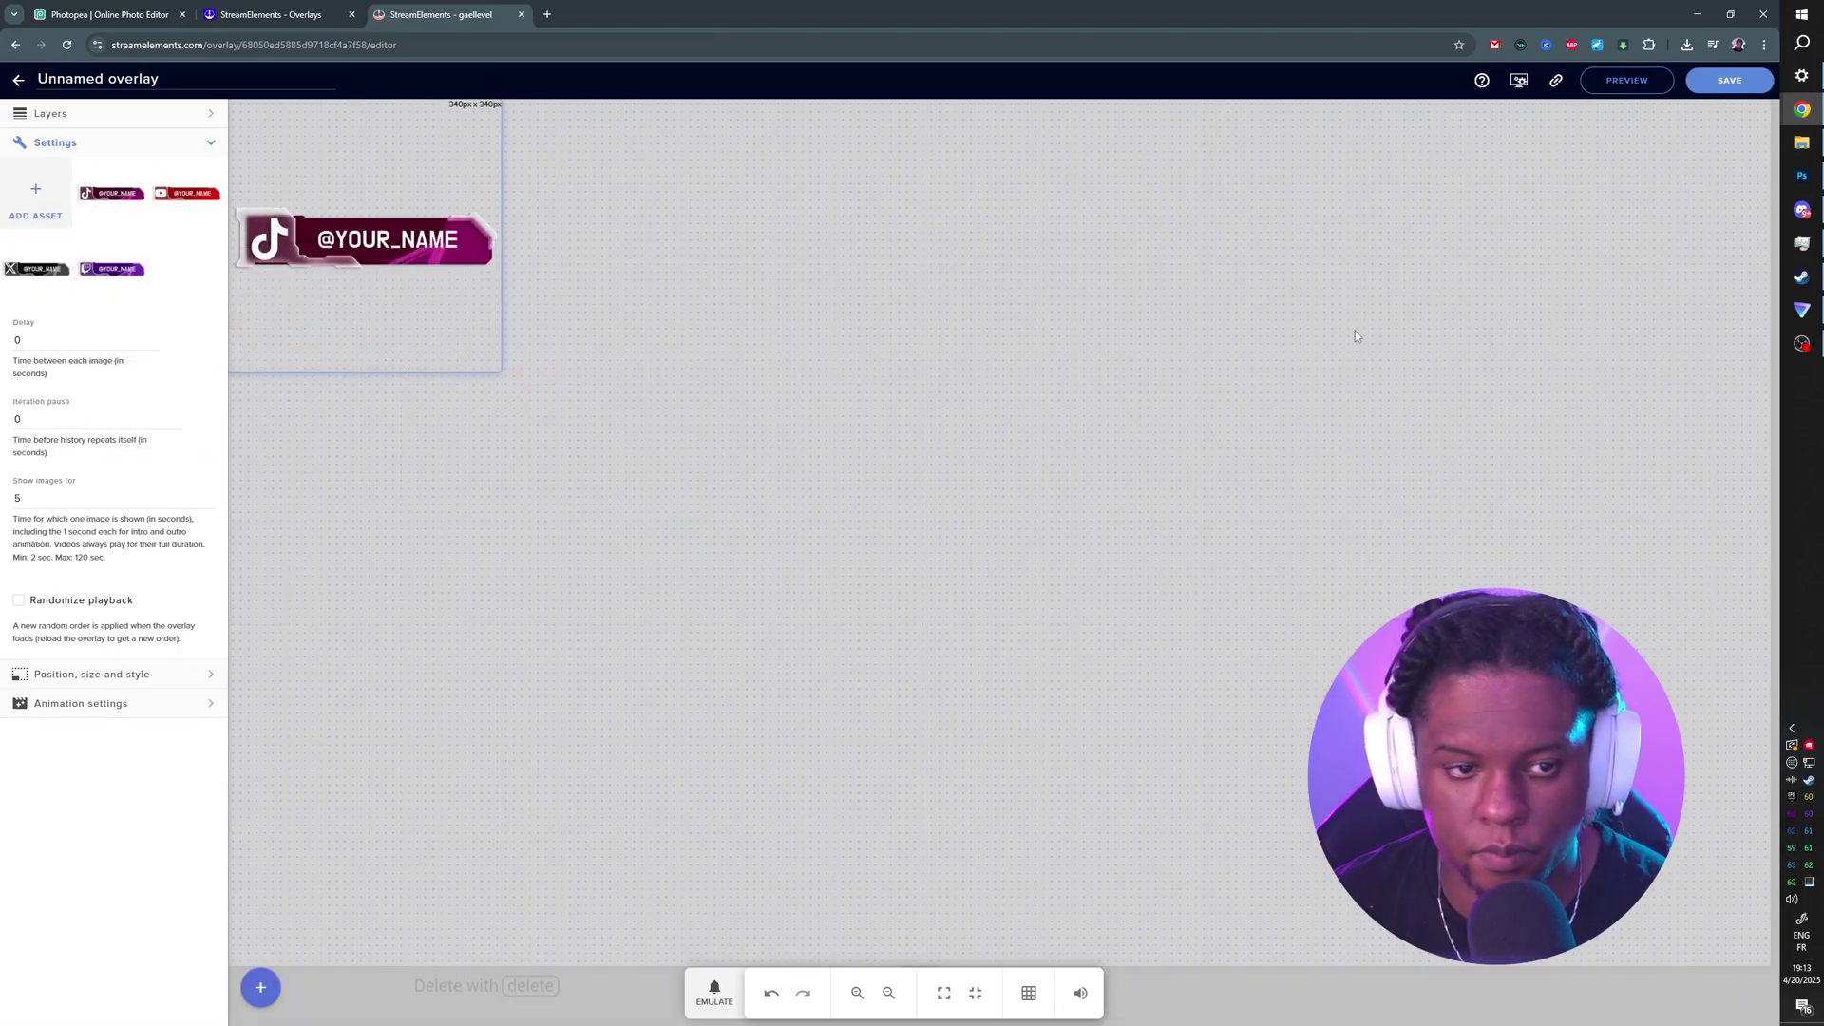
click(7, 342)
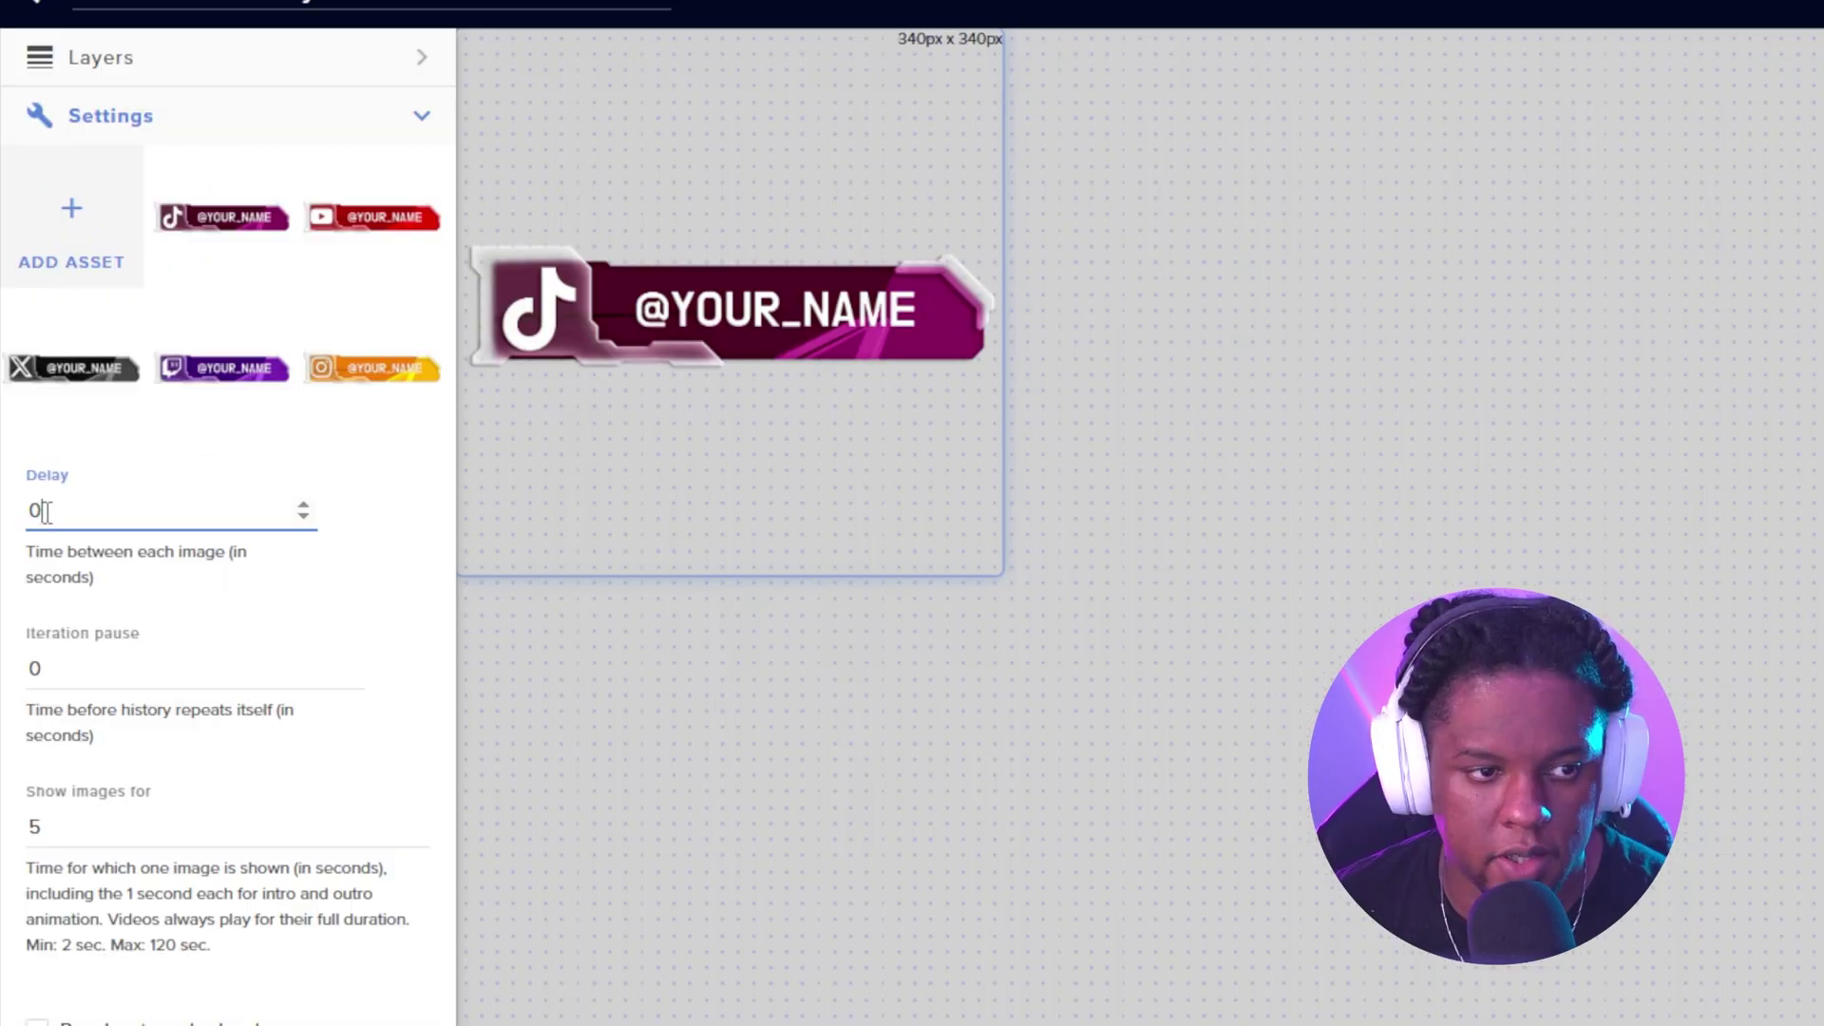
text(1)
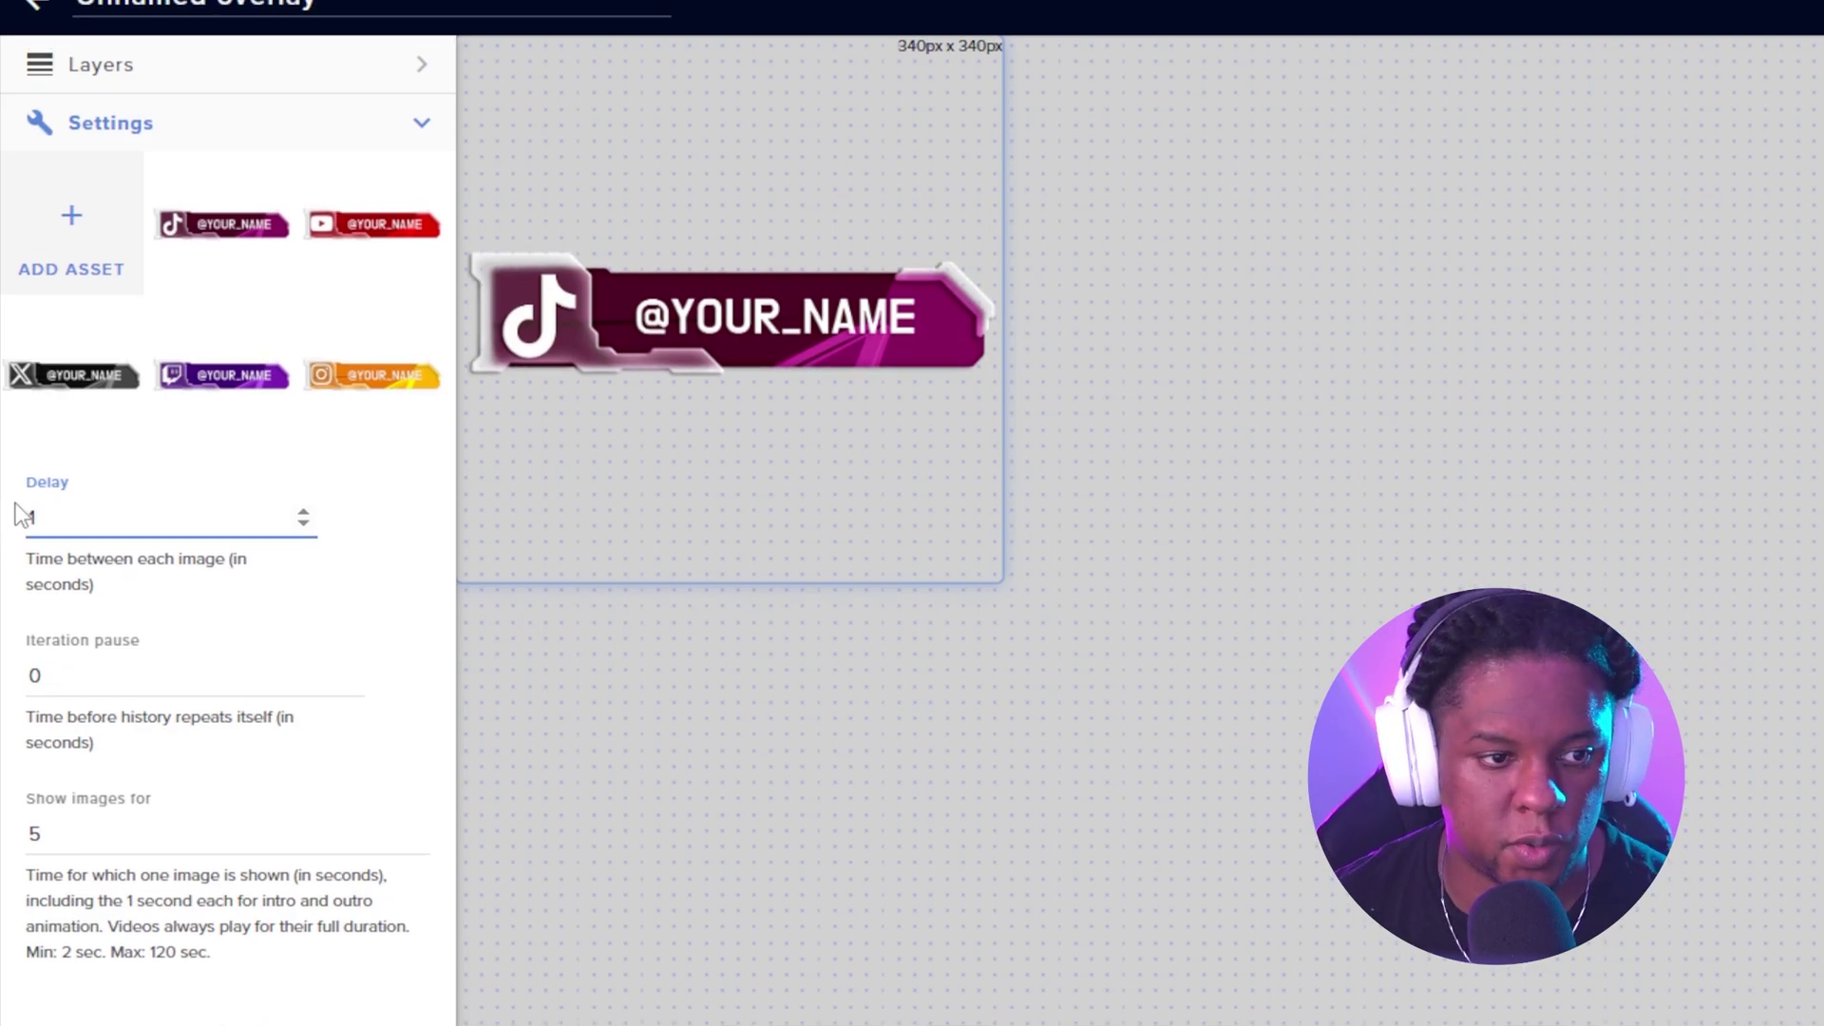
Set delay 0, iteration pause 5, and show each image for 2 seconds
click(45, 673)
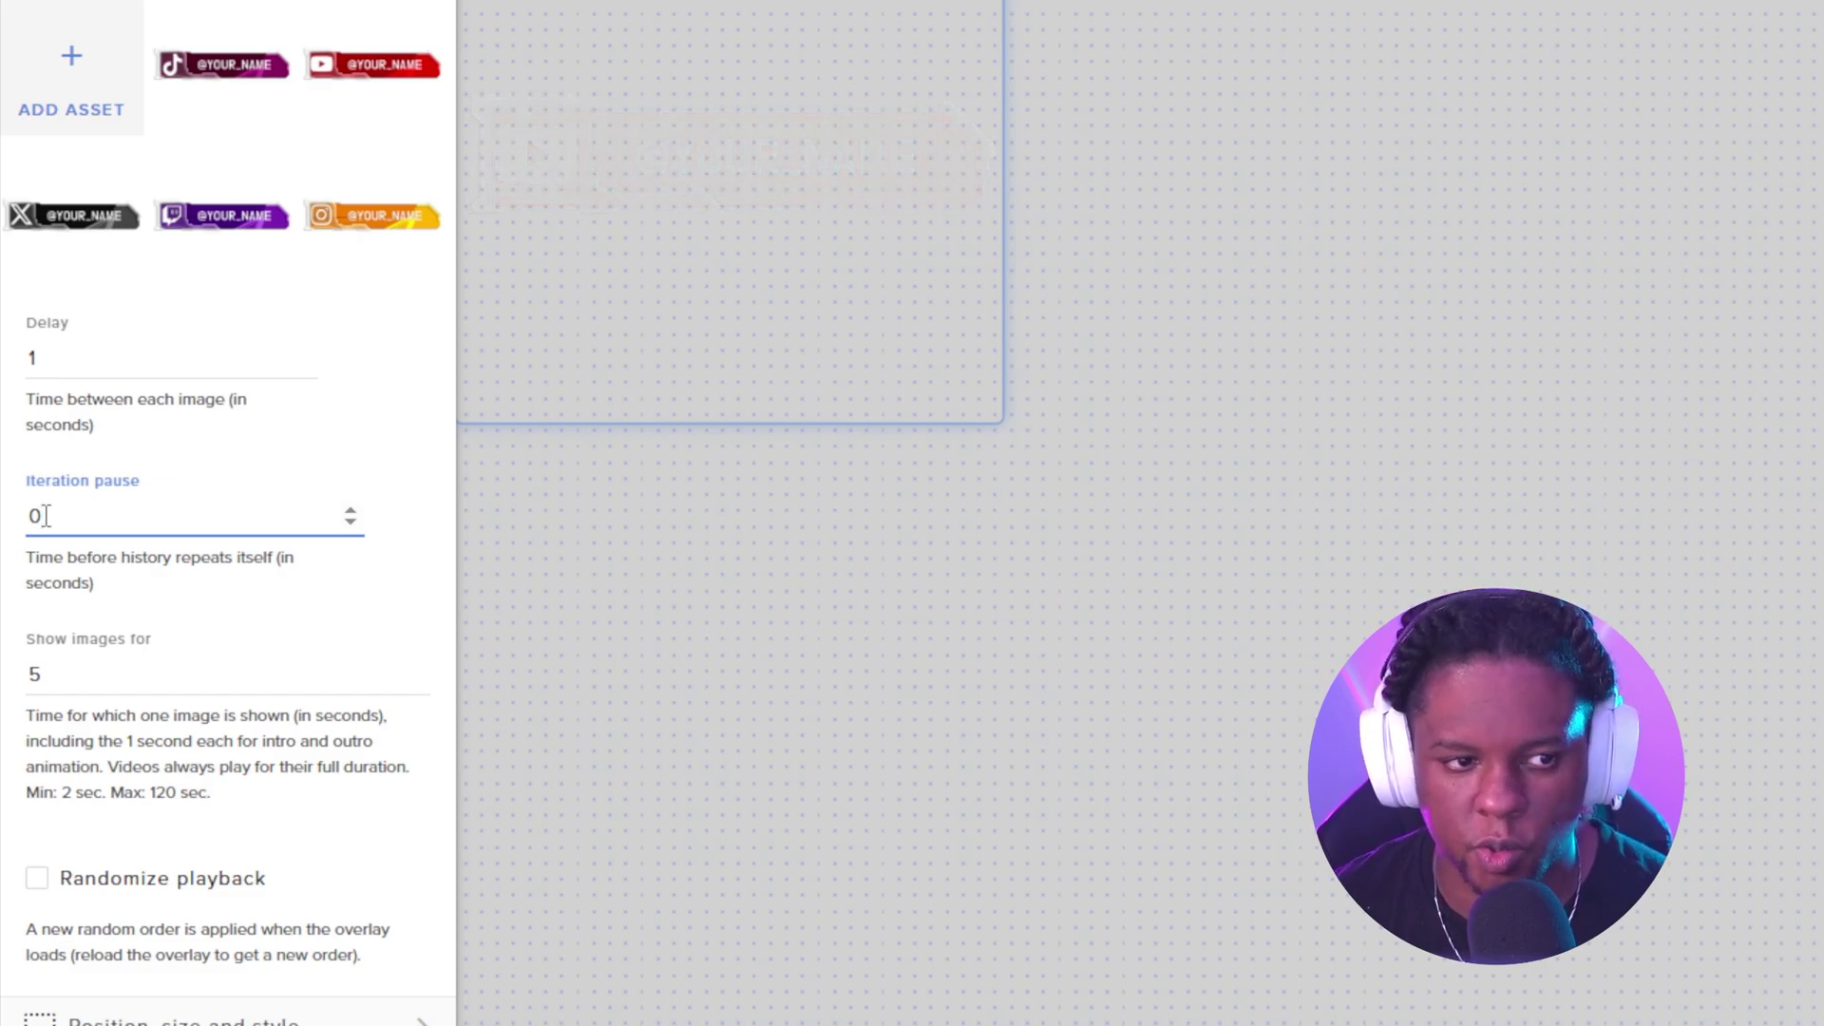
double_click(36, 516)
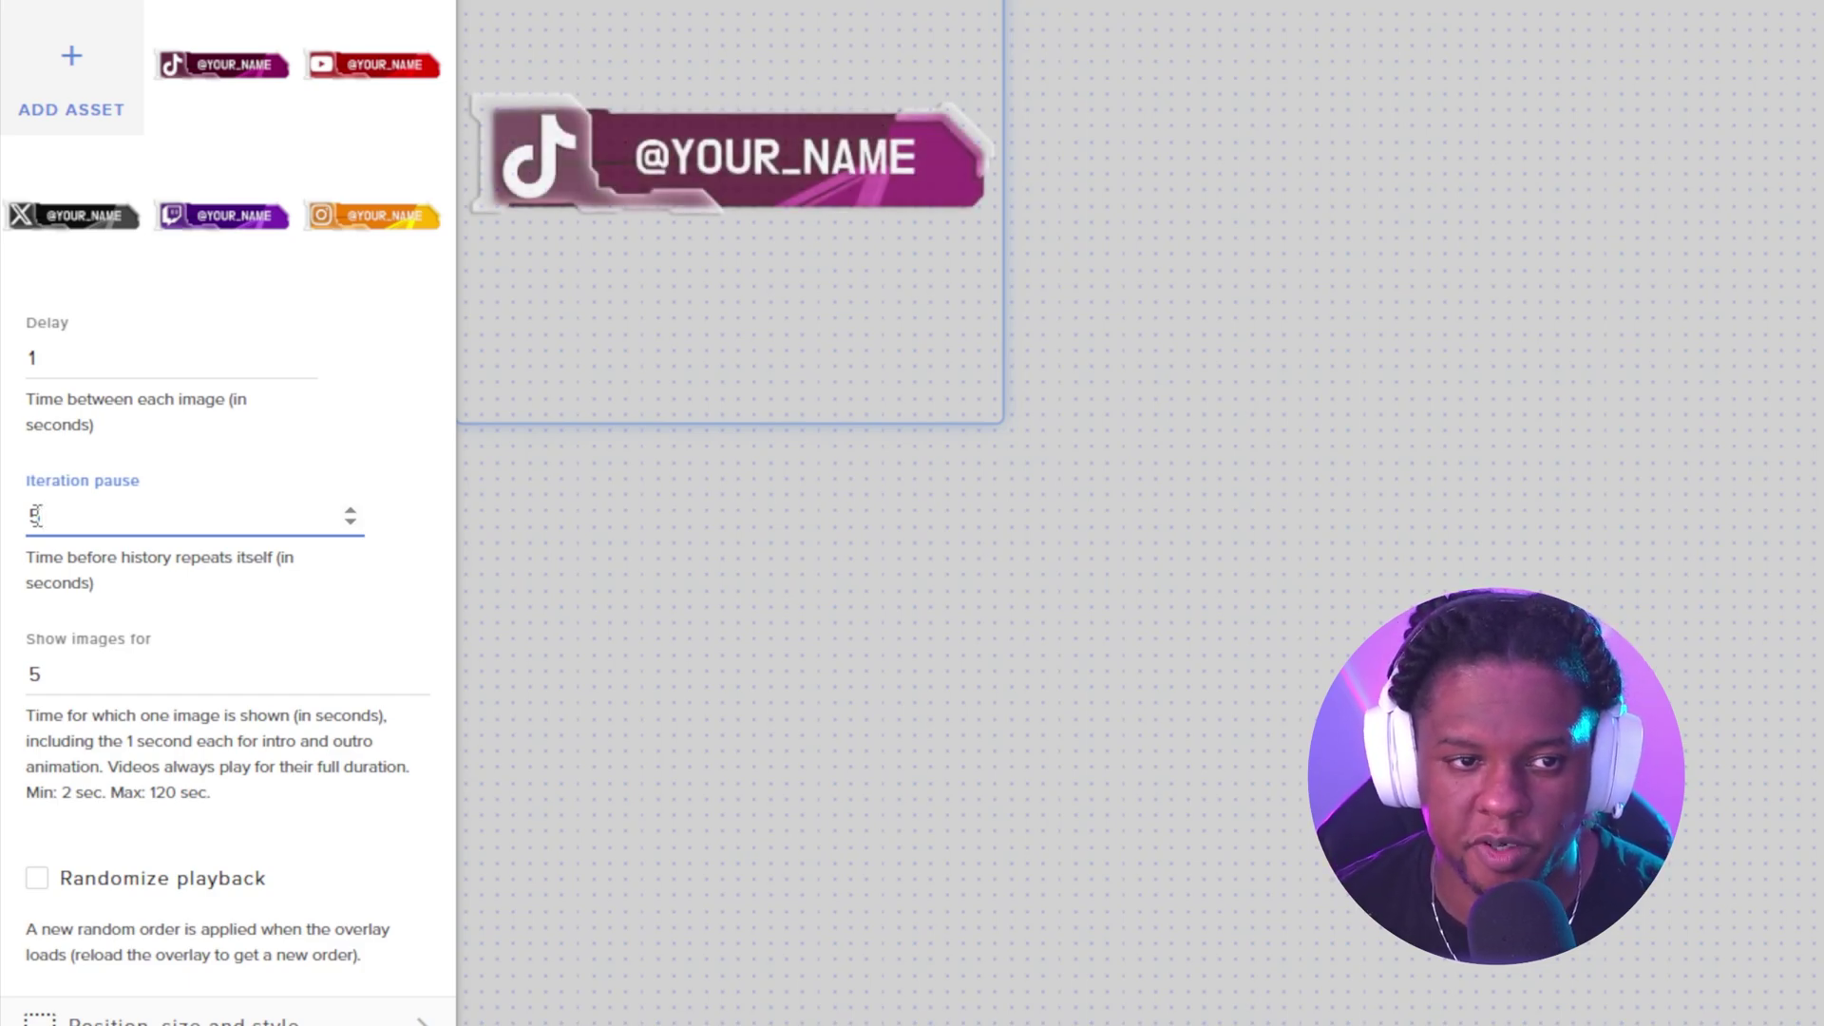
scroll(35, 516, down, 2)
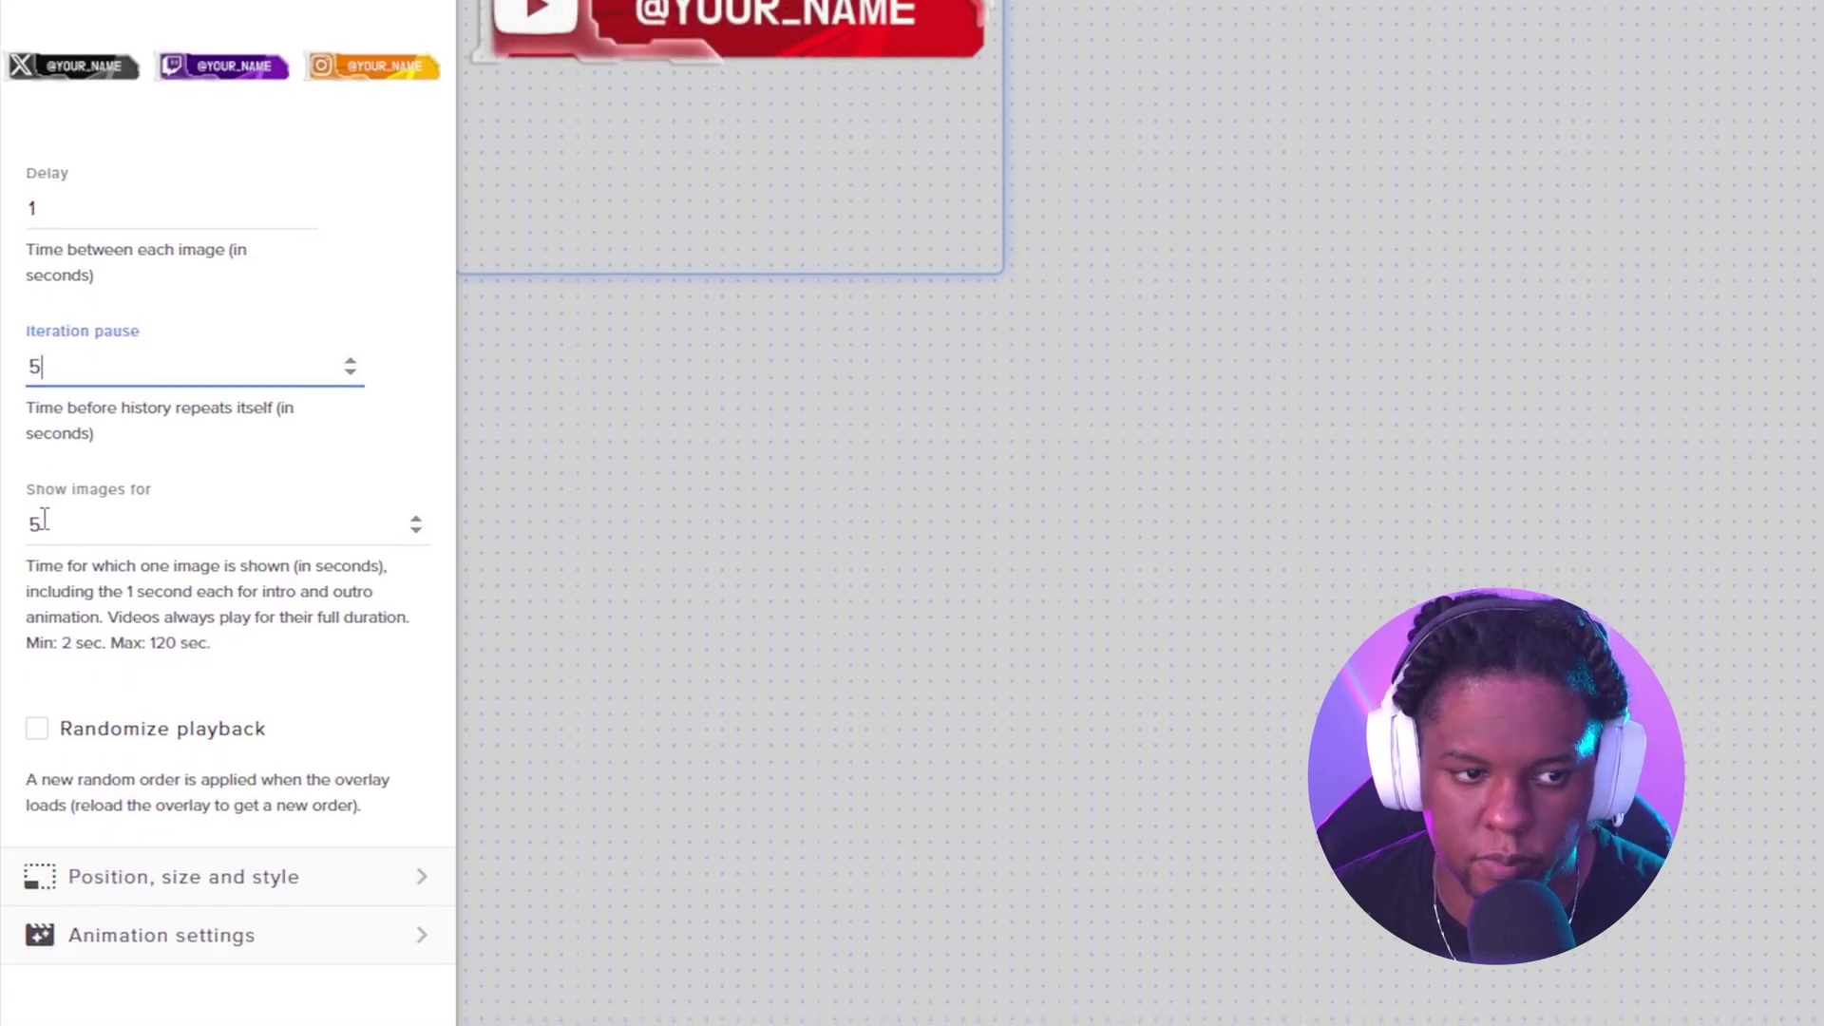
drag(43, 521, 33, 523)
key(BackSpace)
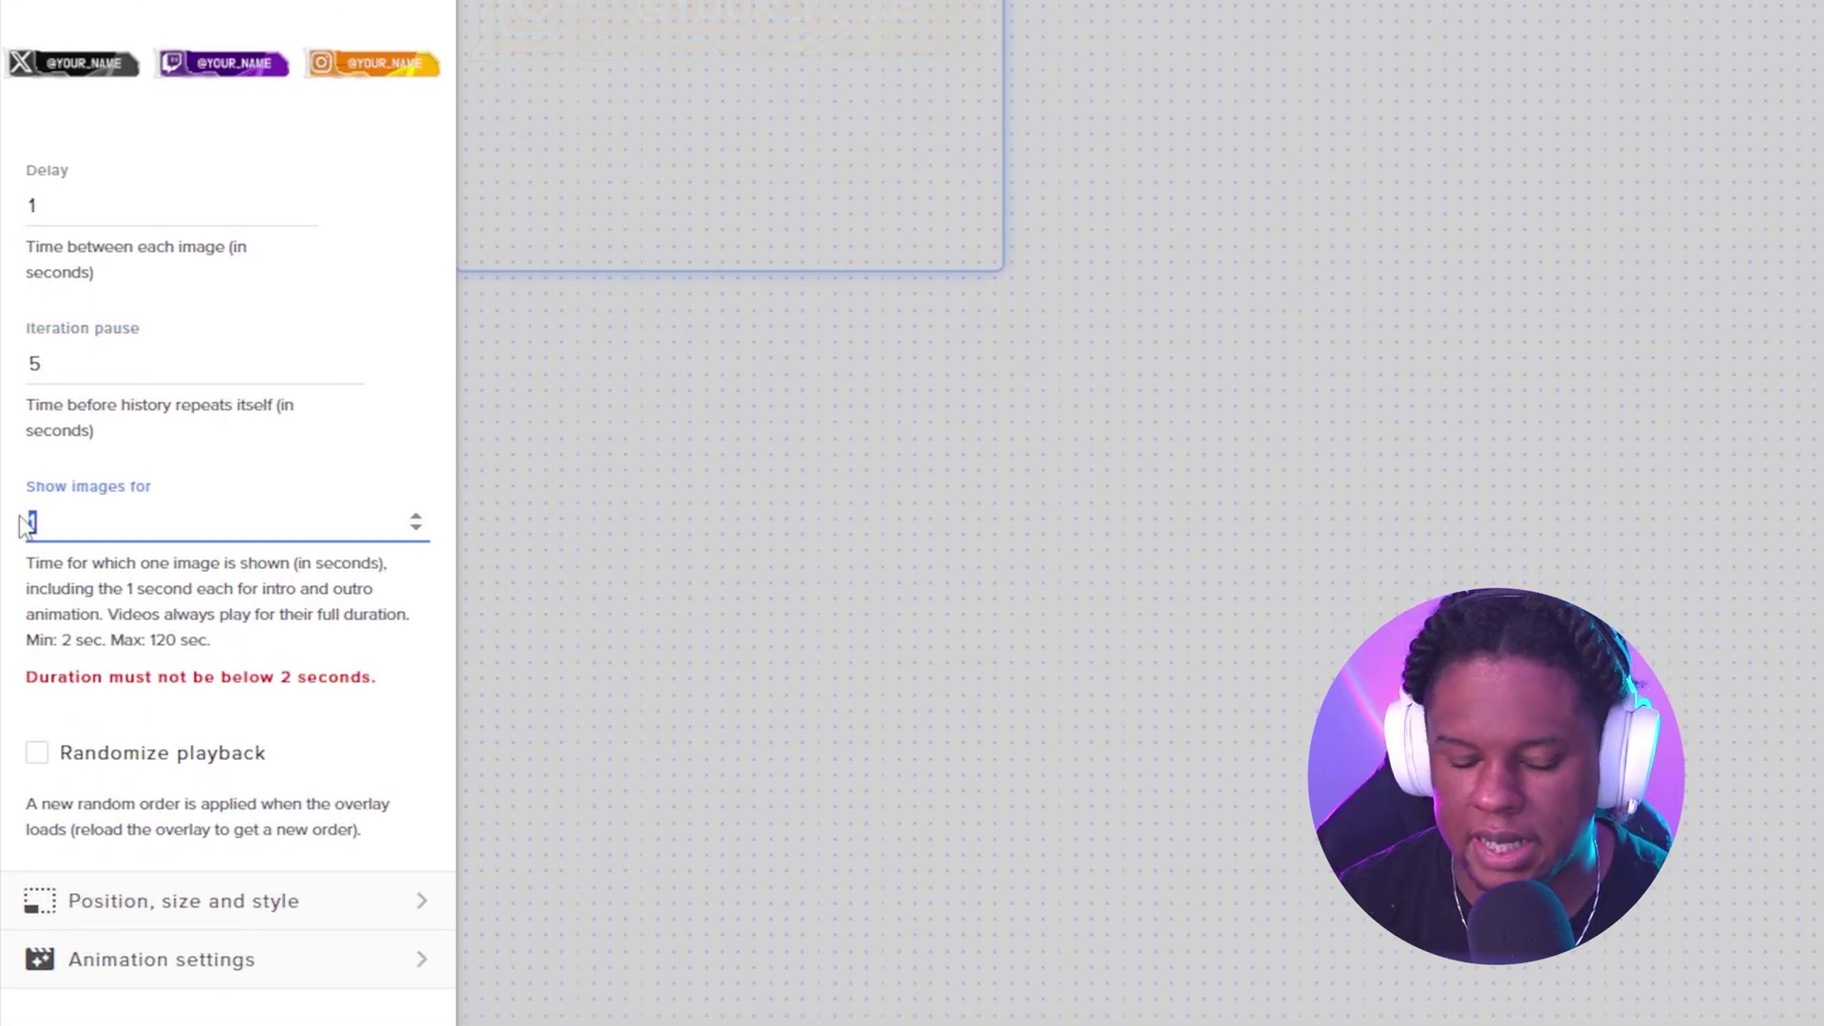
text(2)
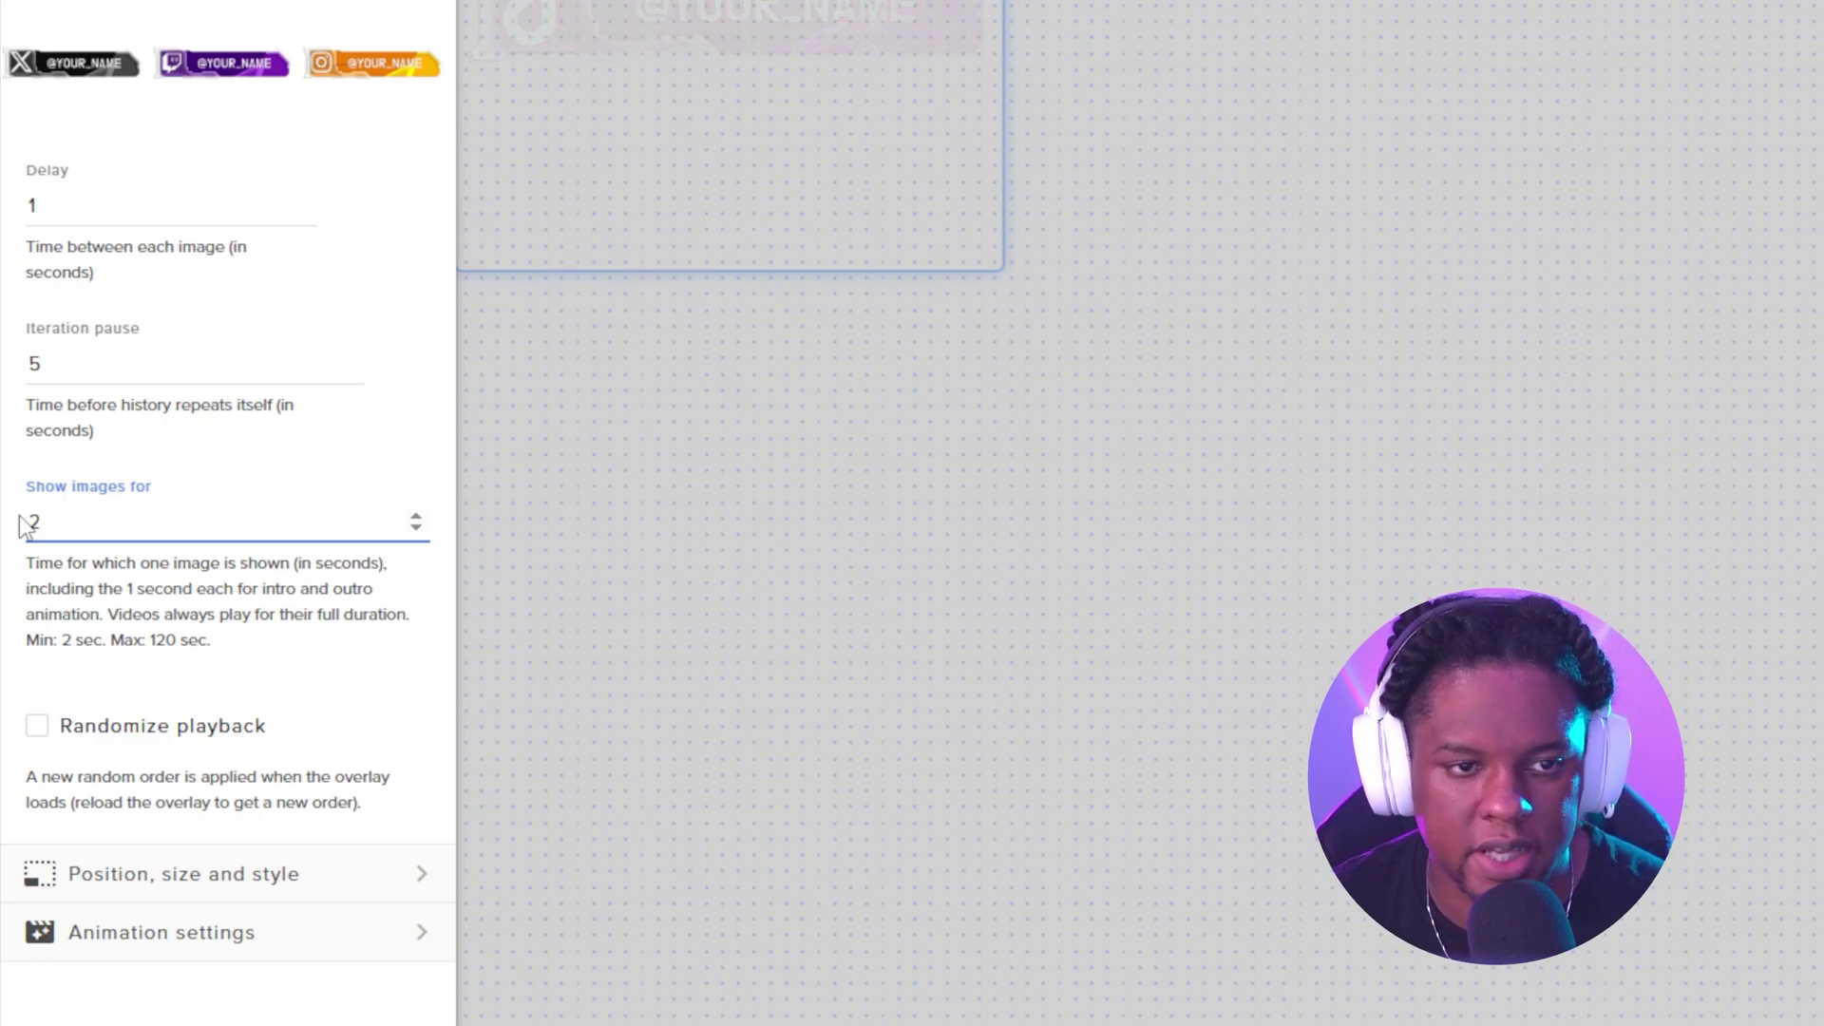
scroll(40, 466, up, 3)
drag(40, 466, 8, 509)
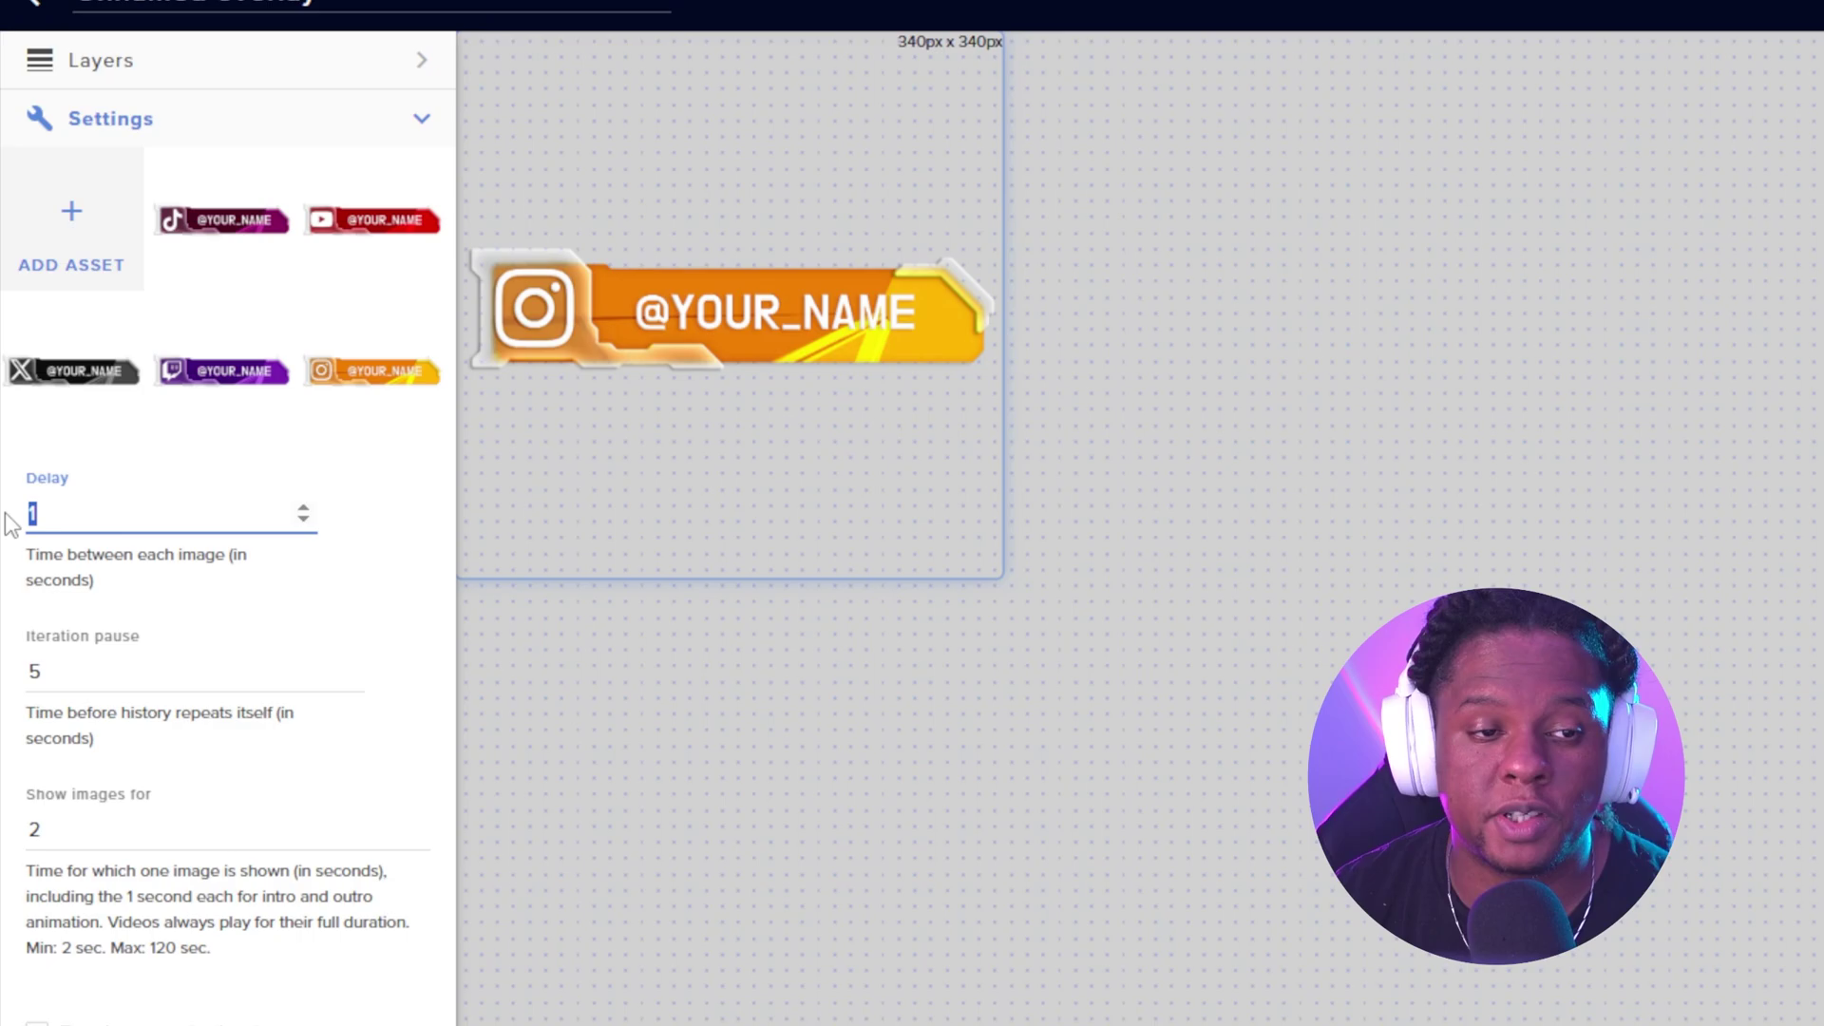
text(0)
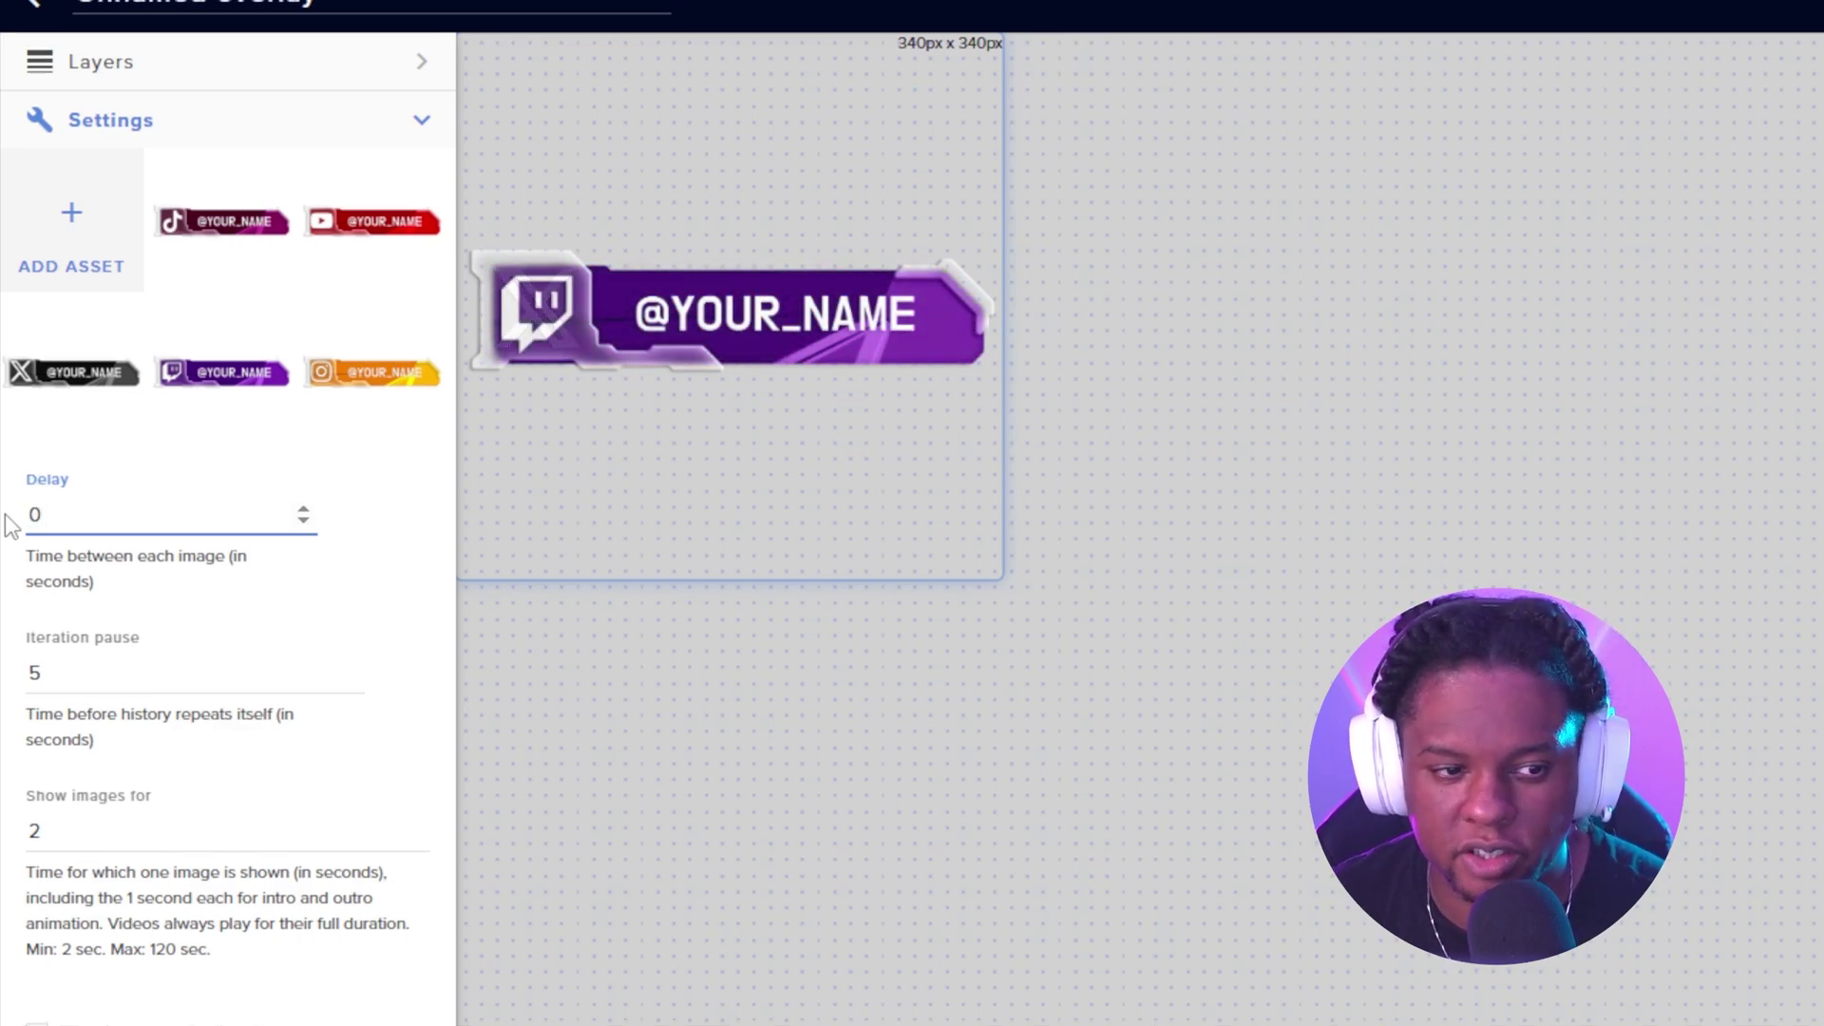
scroll(41, 775, down, 3)
scroll(87, 884, down, 4)
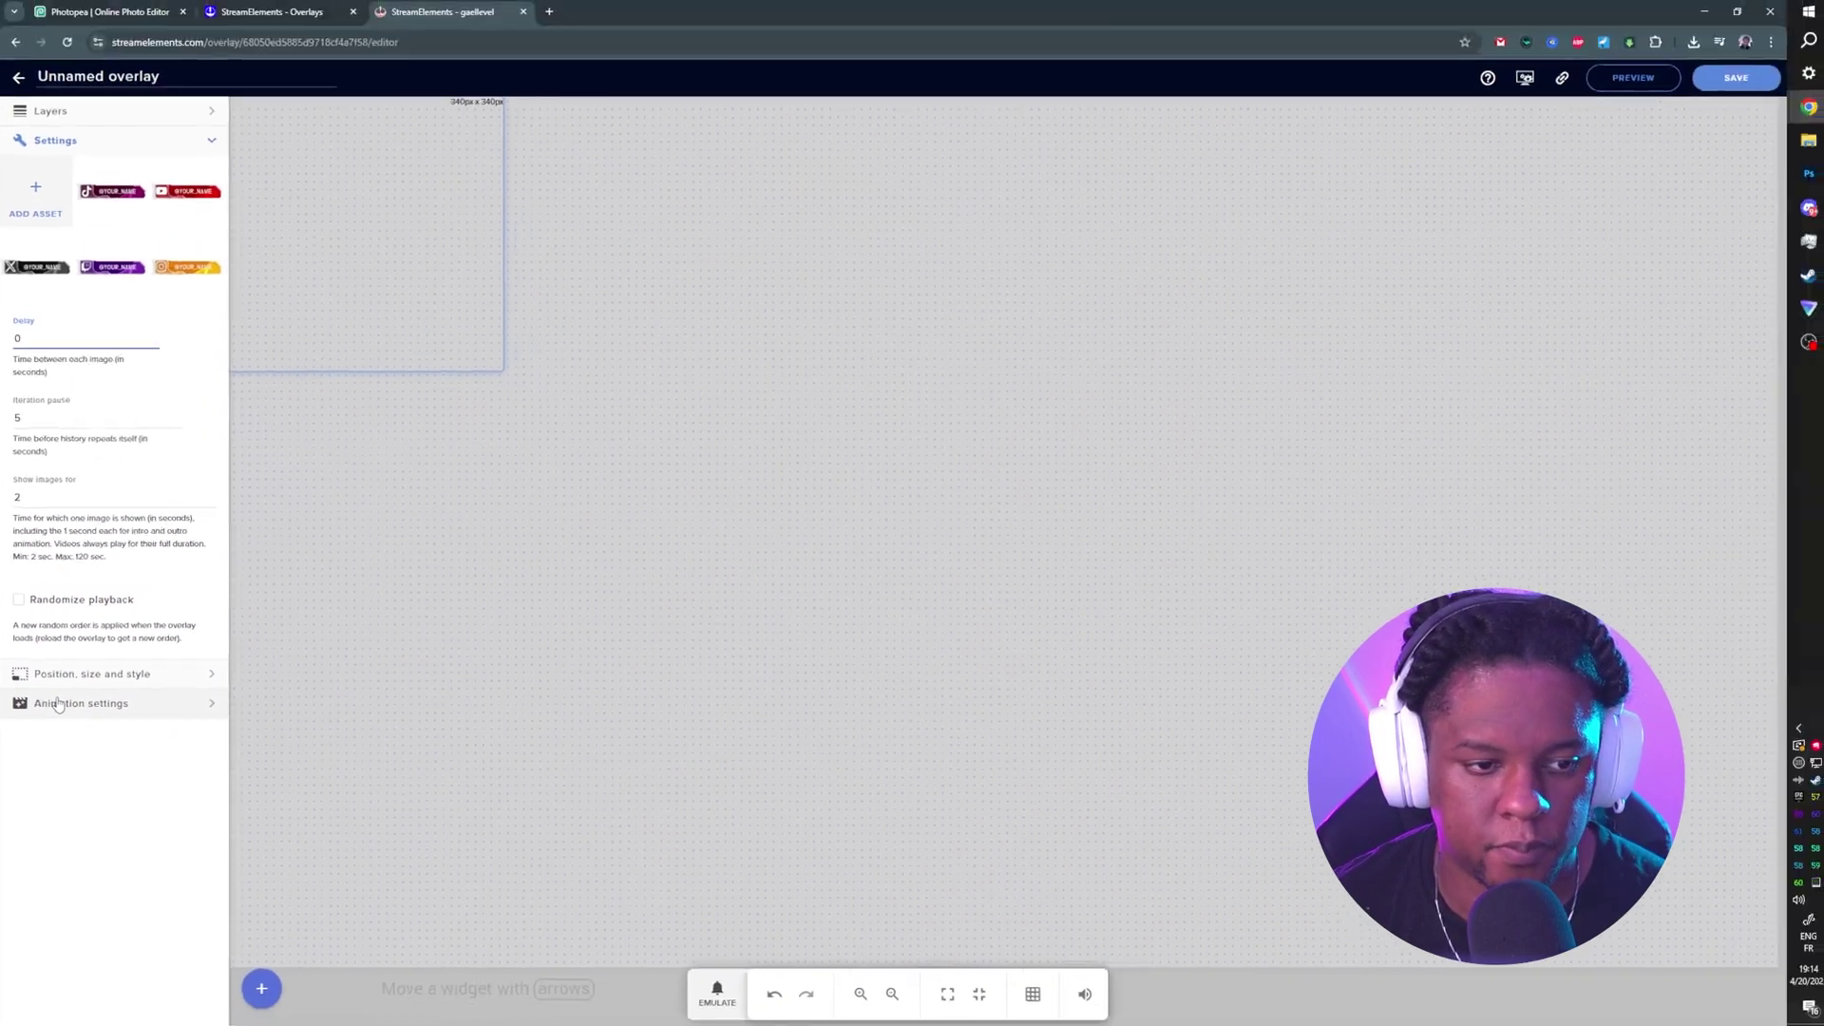
Set the enter animation to Bounce In Left and exit to Bounce Out Right
click(58, 704)
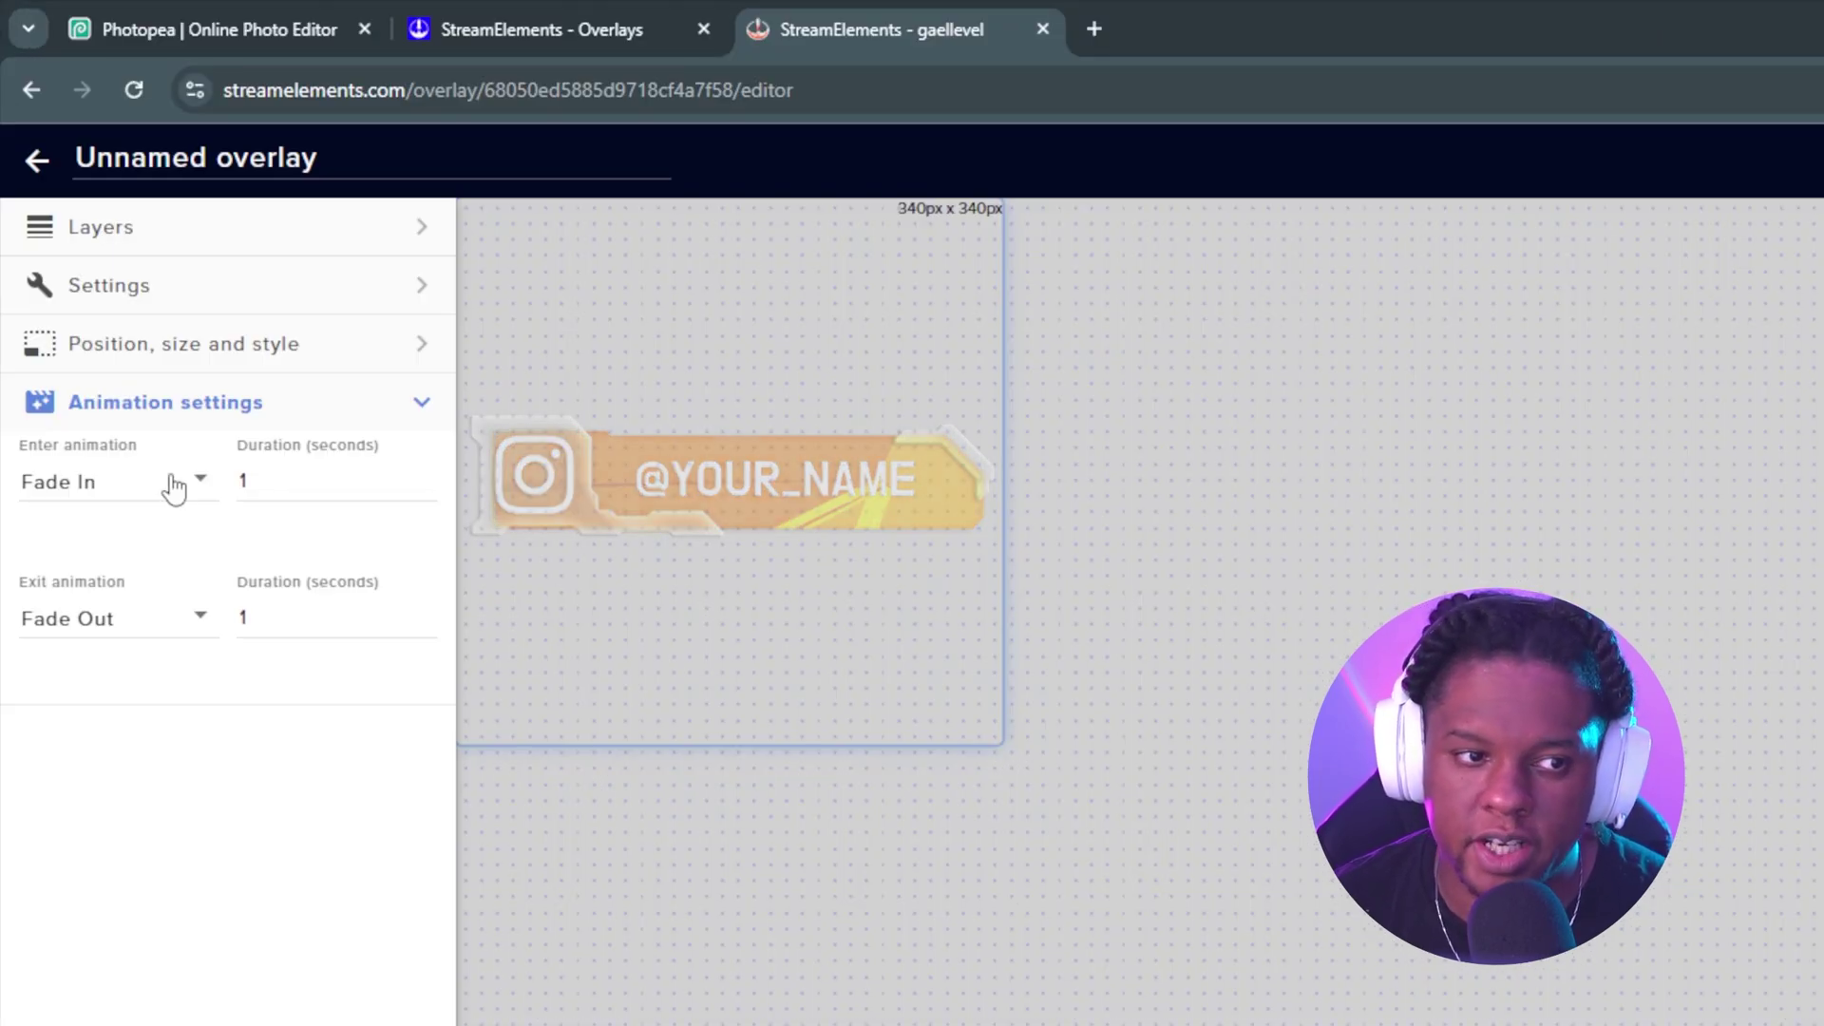
click(173, 484)
click(147, 353)
click(163, 618)
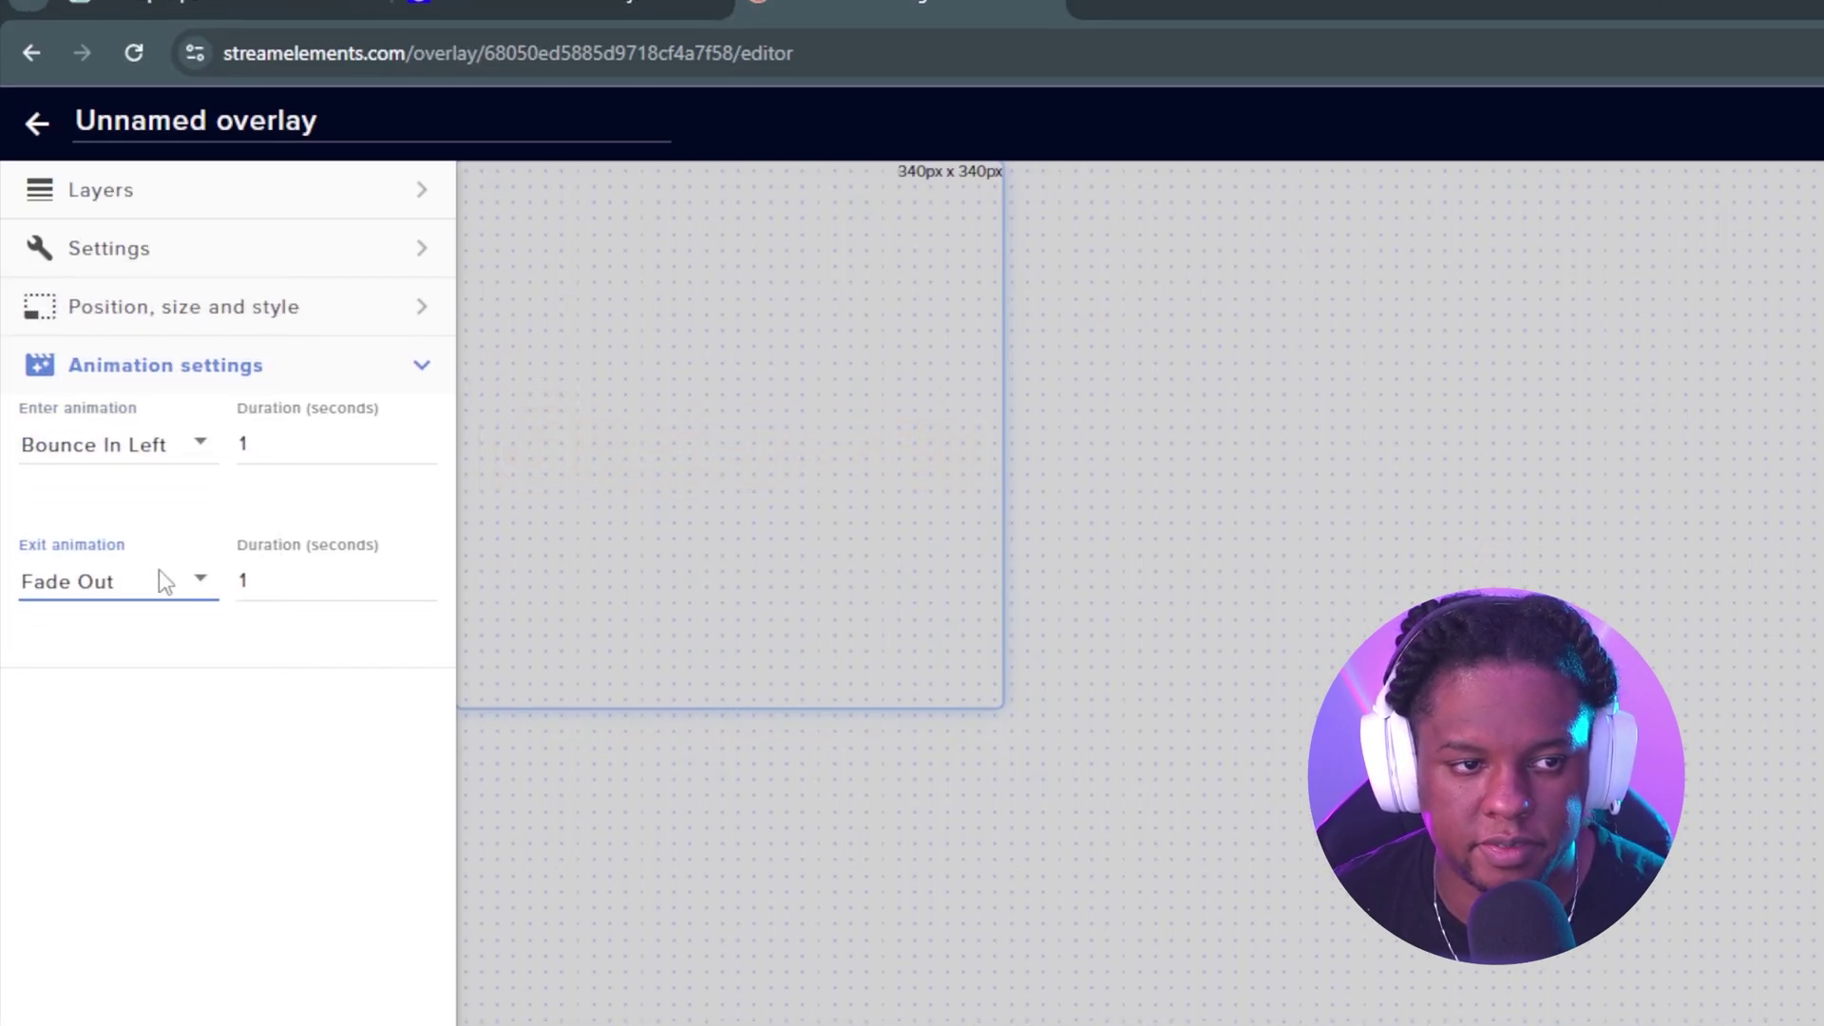
click(164, 581)
click(105, 515)
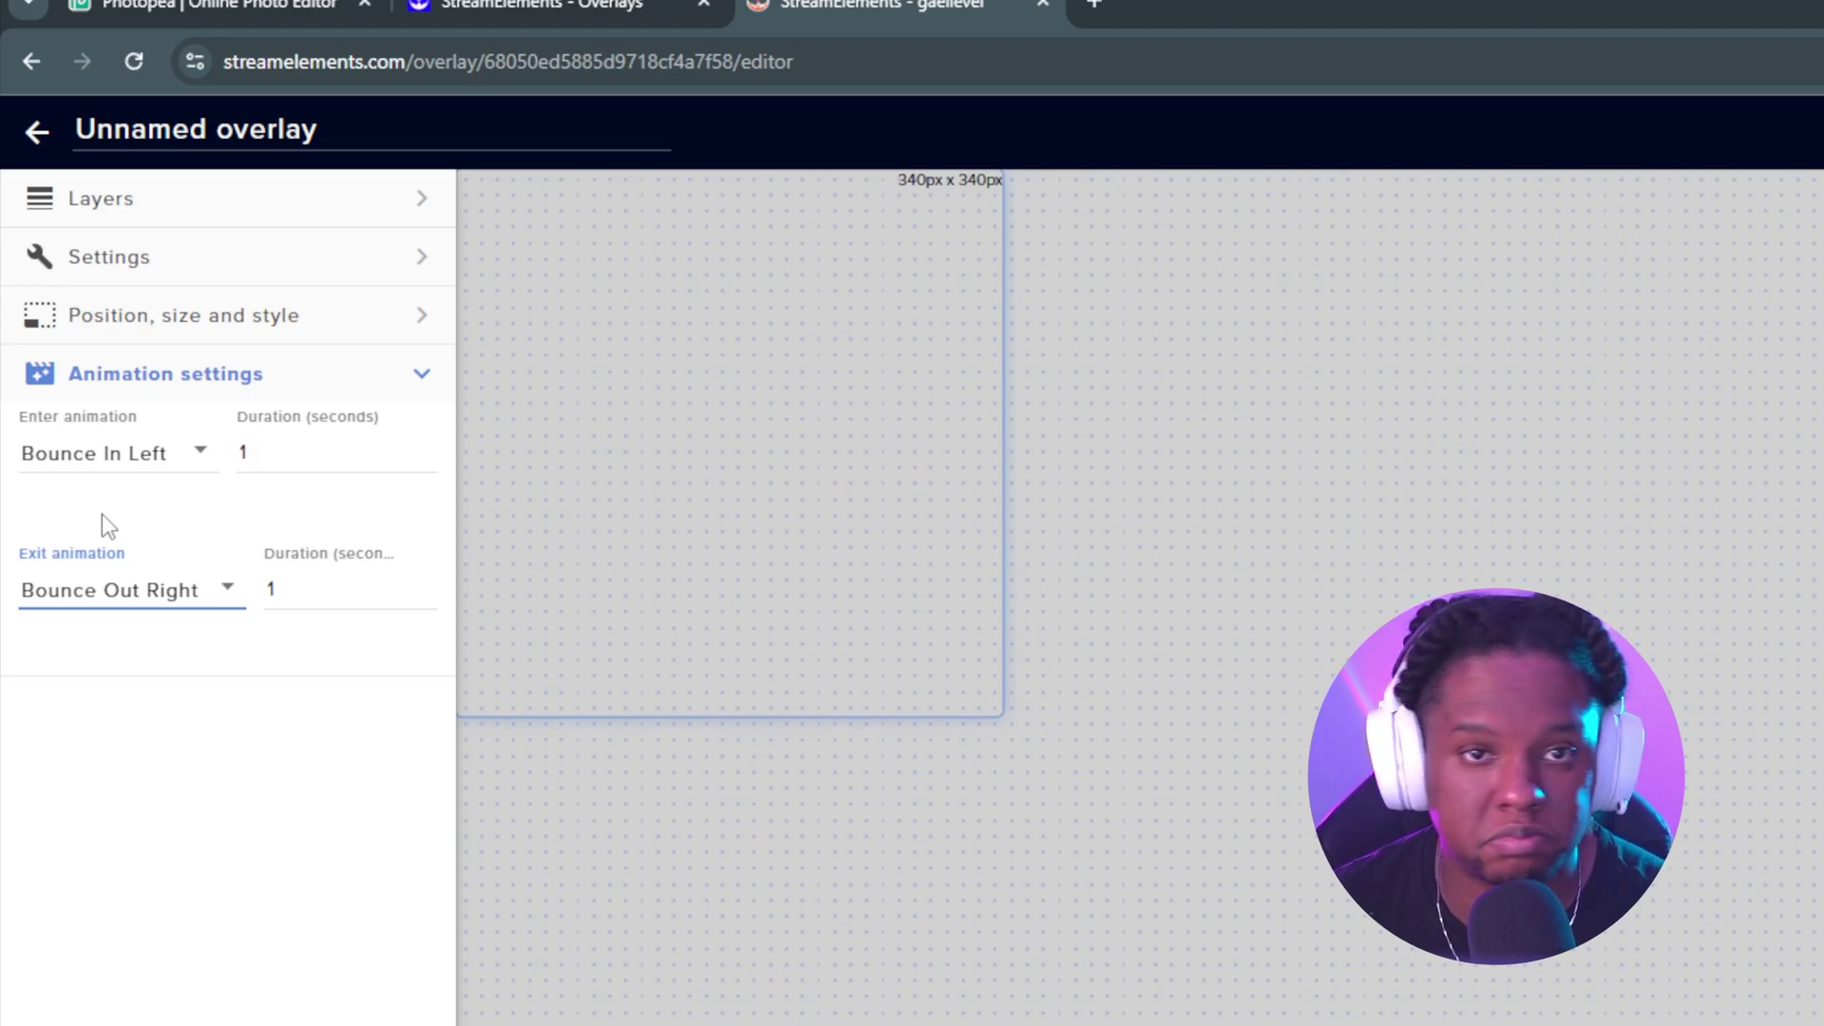
Change the animations to Slide In Up for enter and Slide Out Down for exit
click(109, 460)
scroll(122, 481, down, 10)
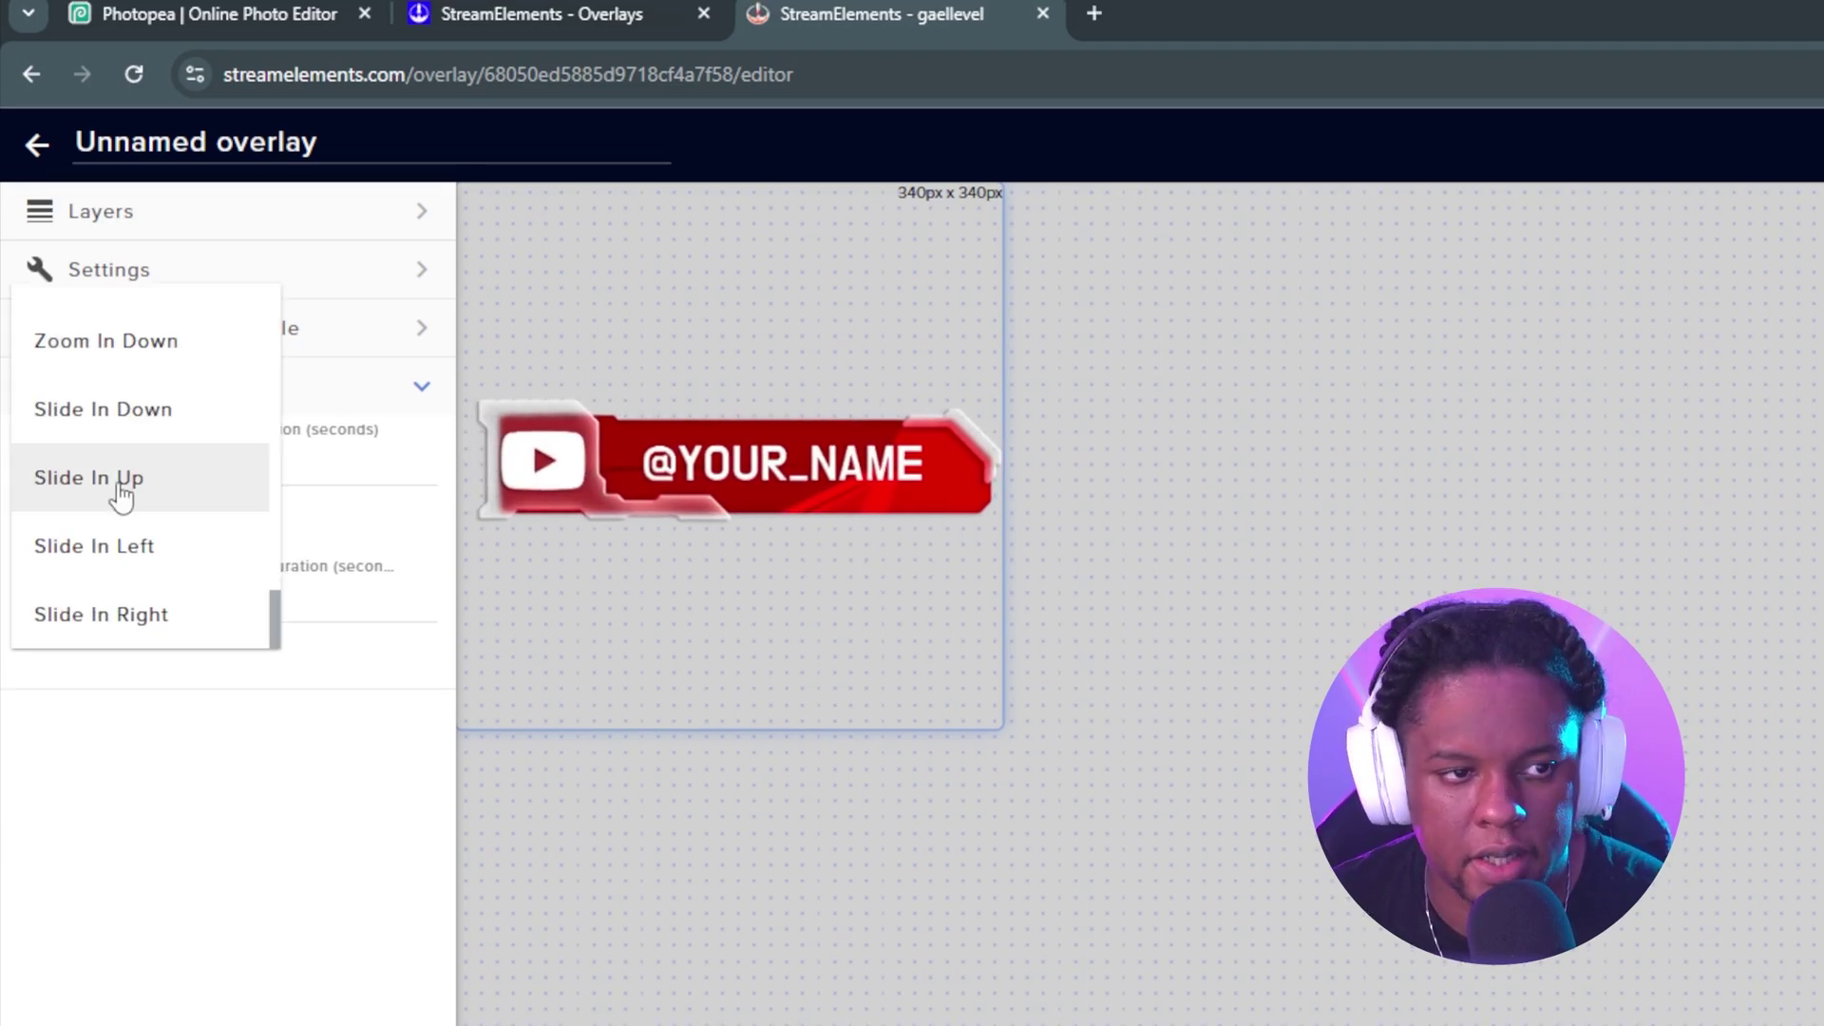
click(122, 486)
click(175, 605)
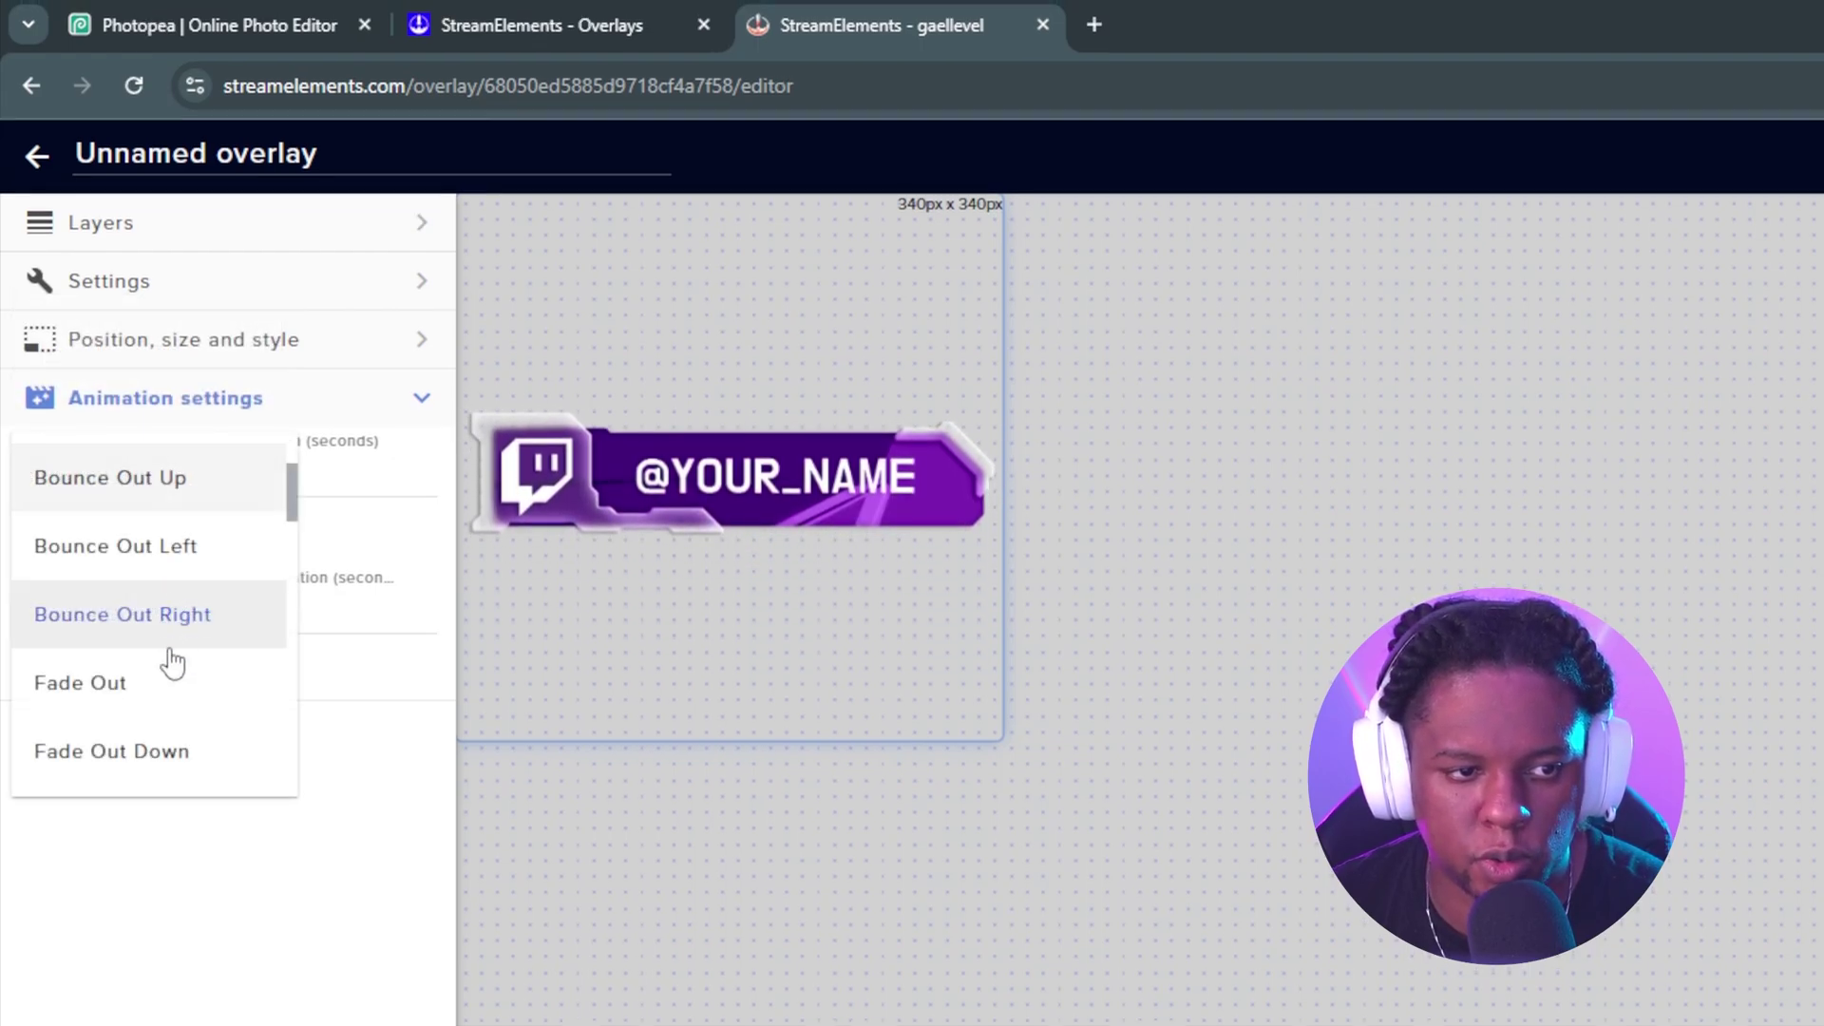
scroll(171, 662, down, 15)
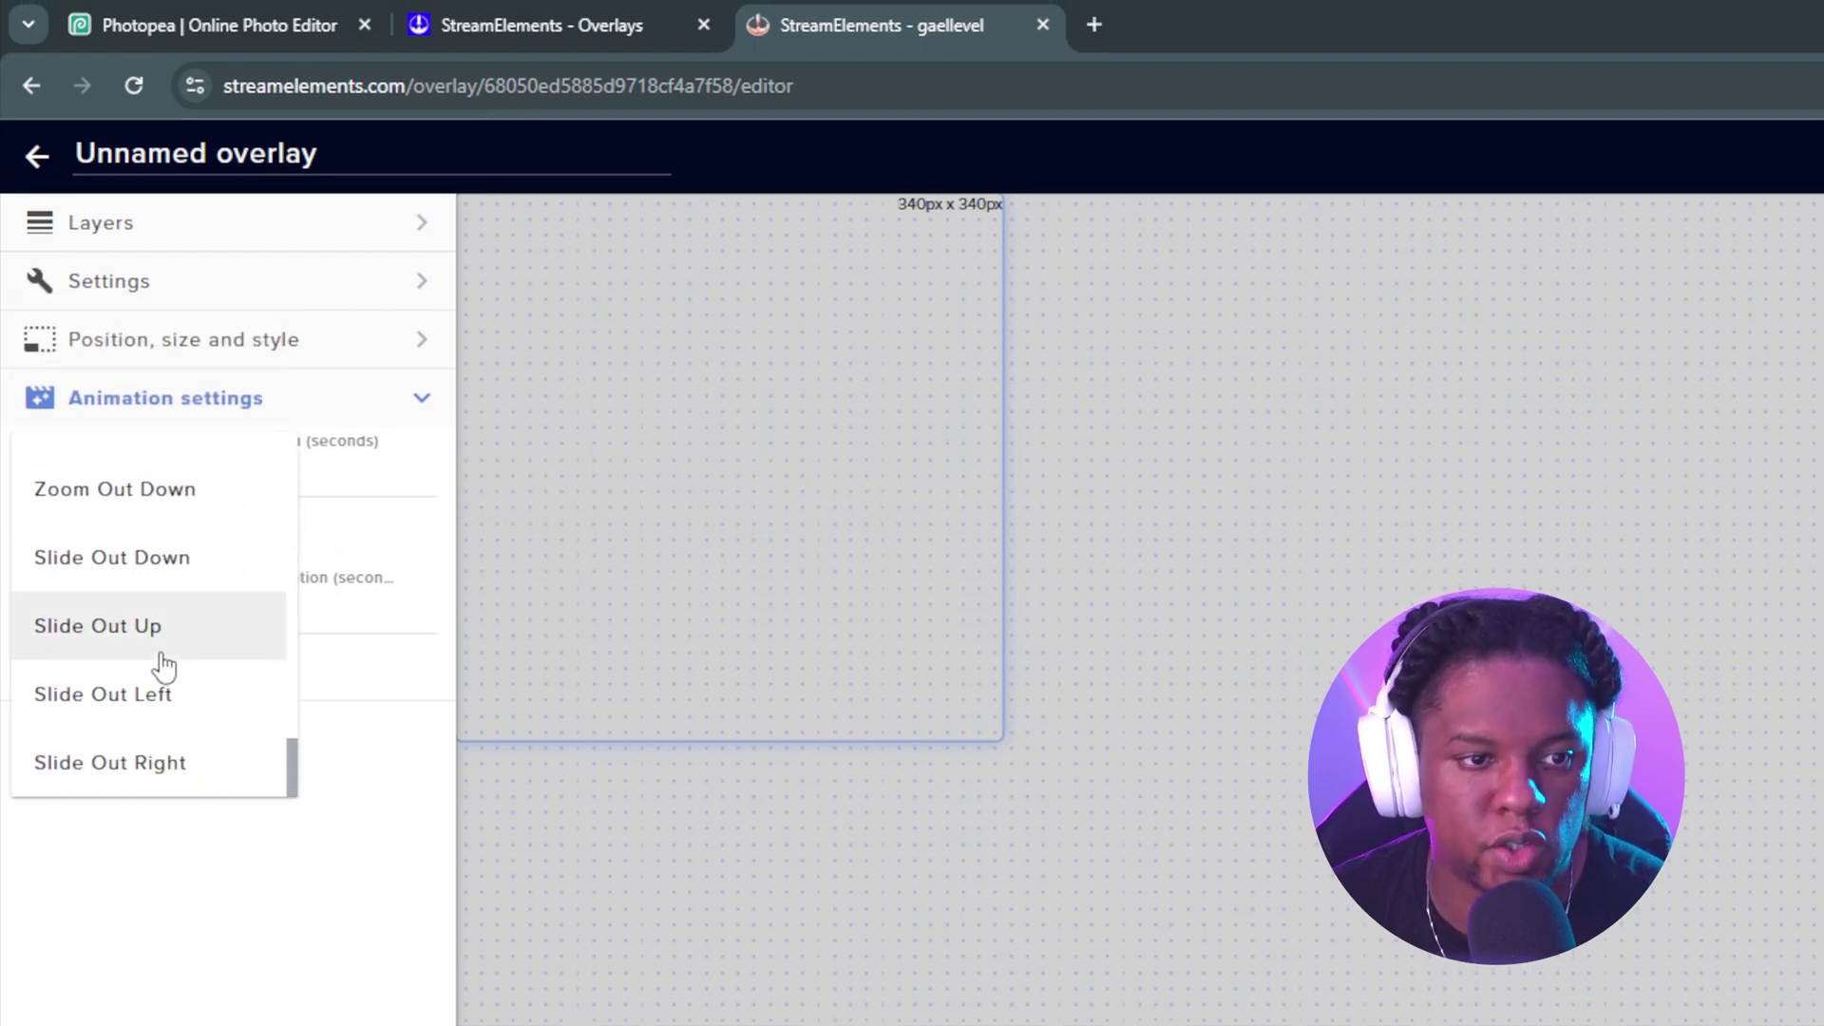
click(163, 694)
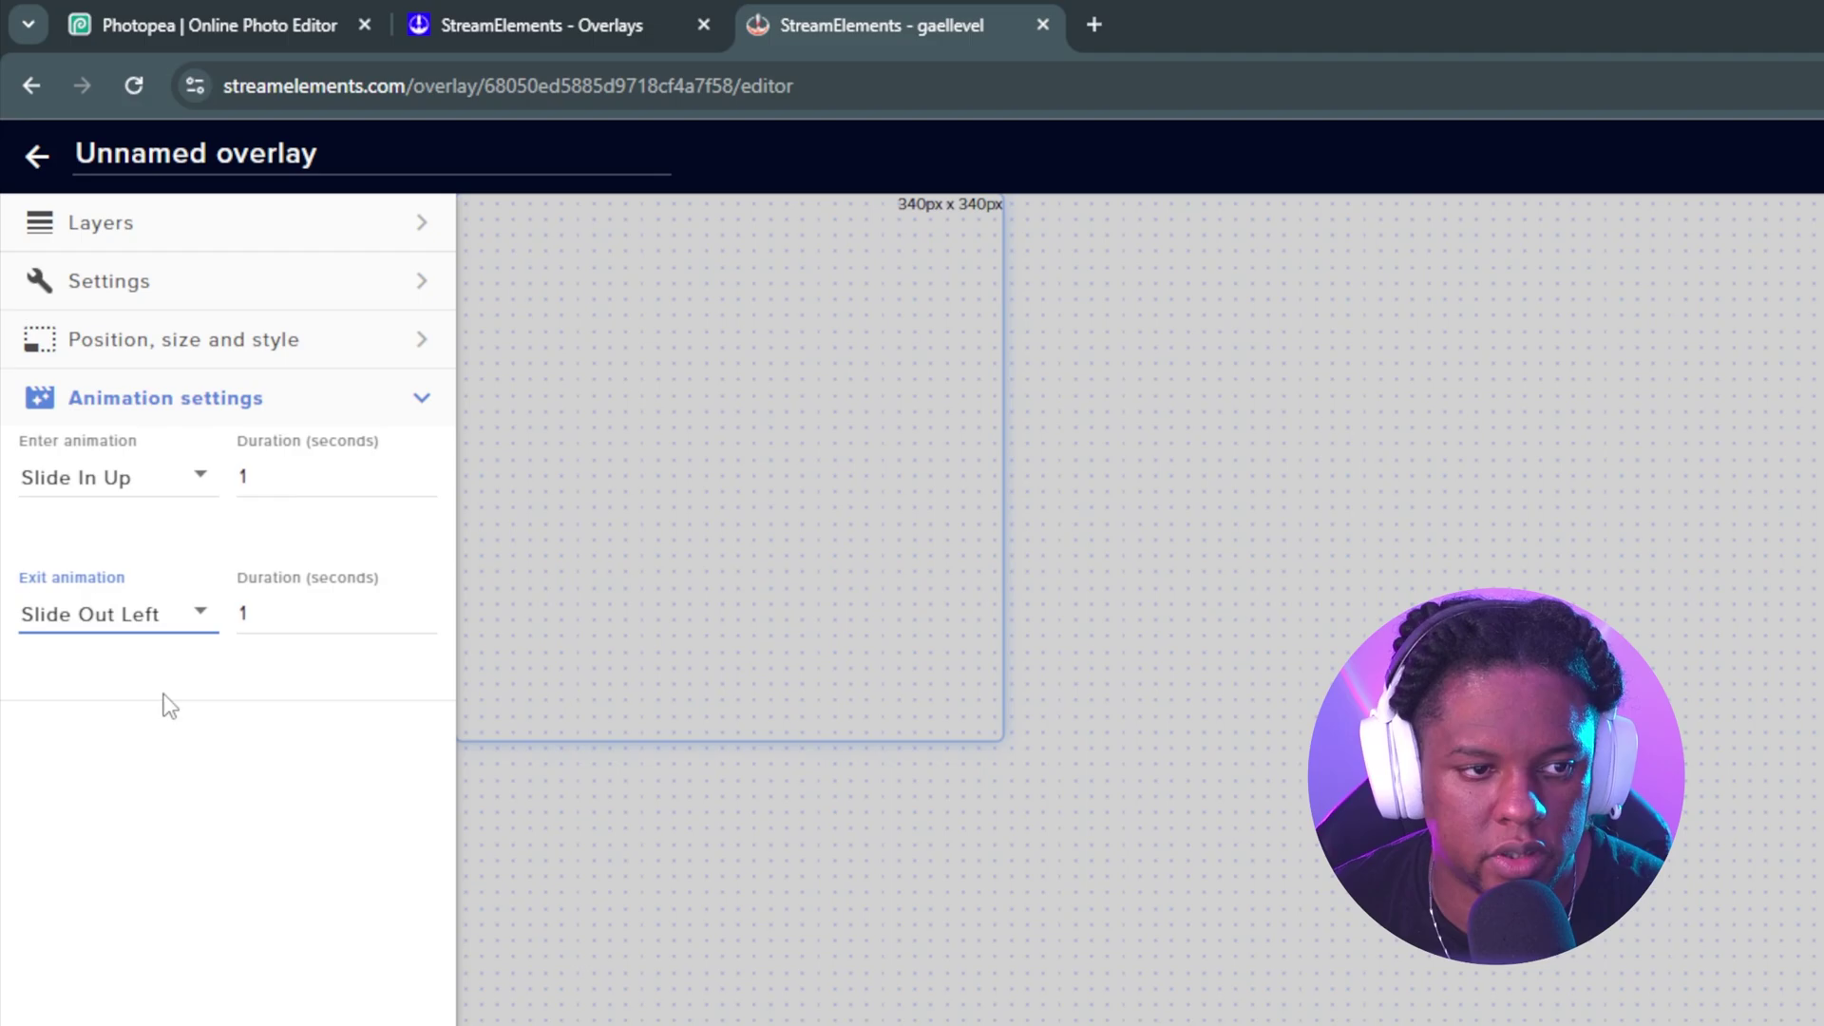
click(187, 620)
click(110, 475)
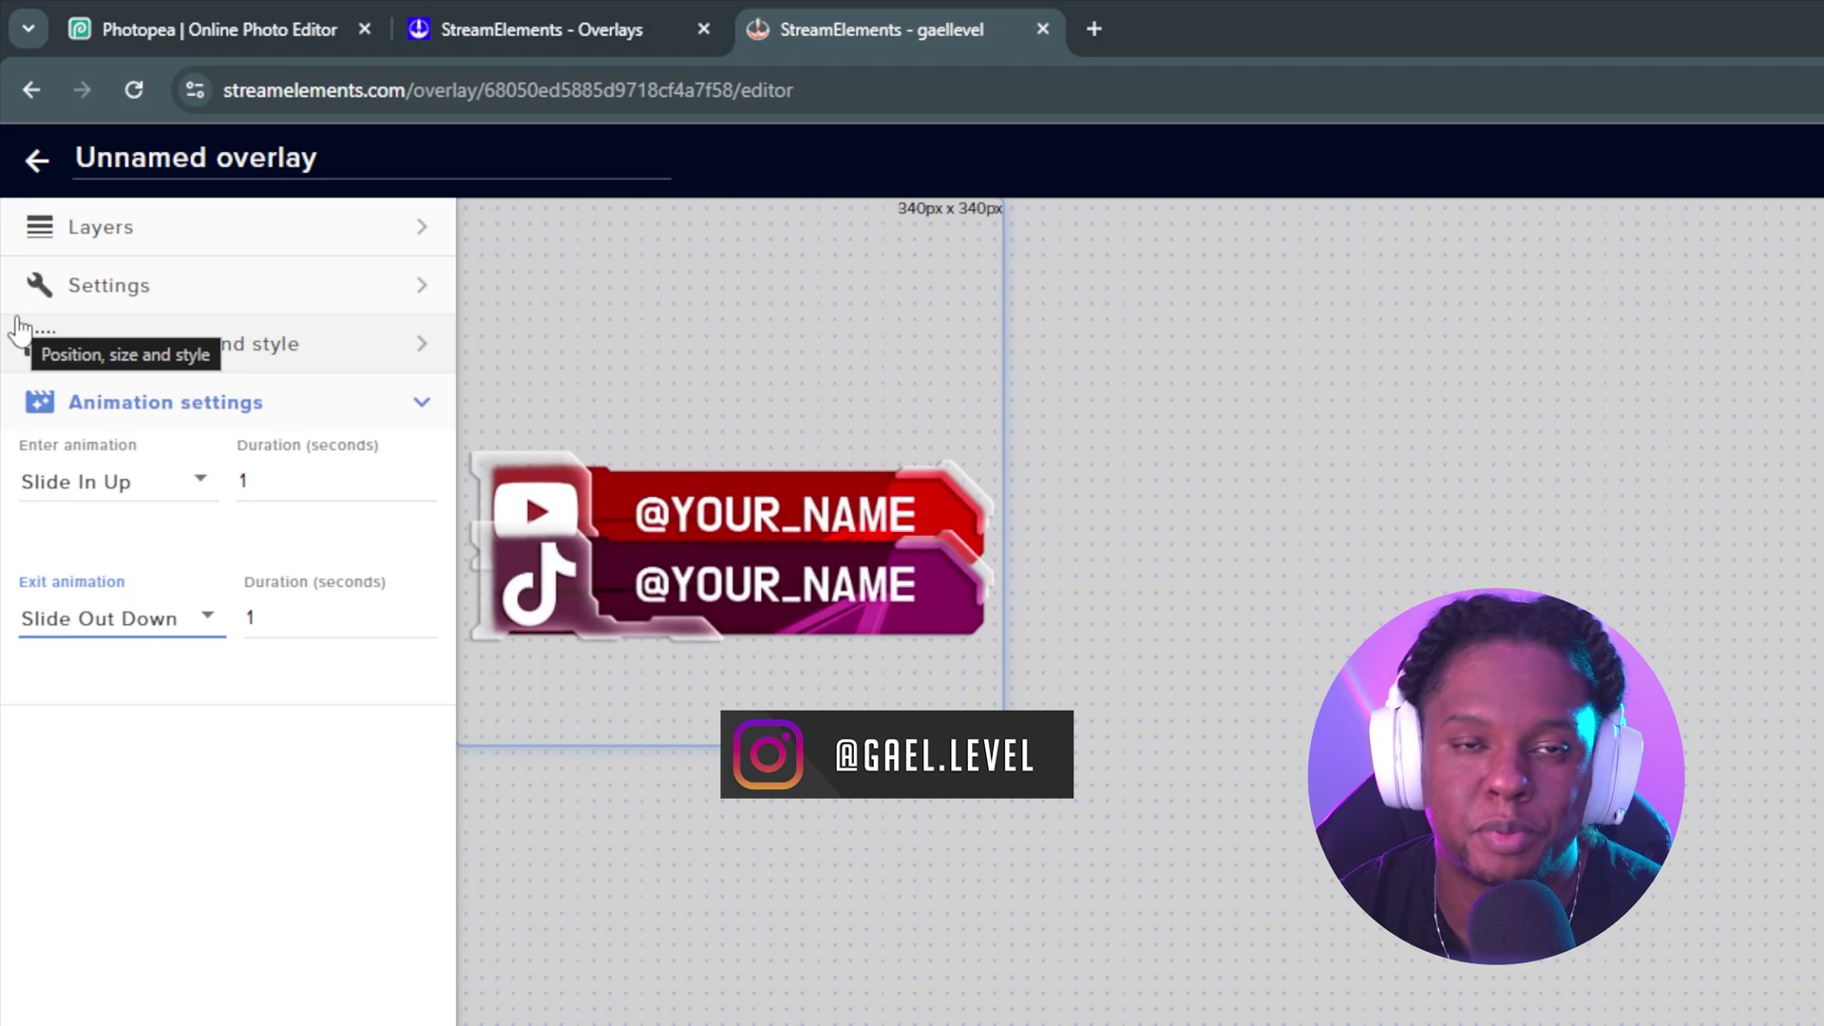
click(141, 17)
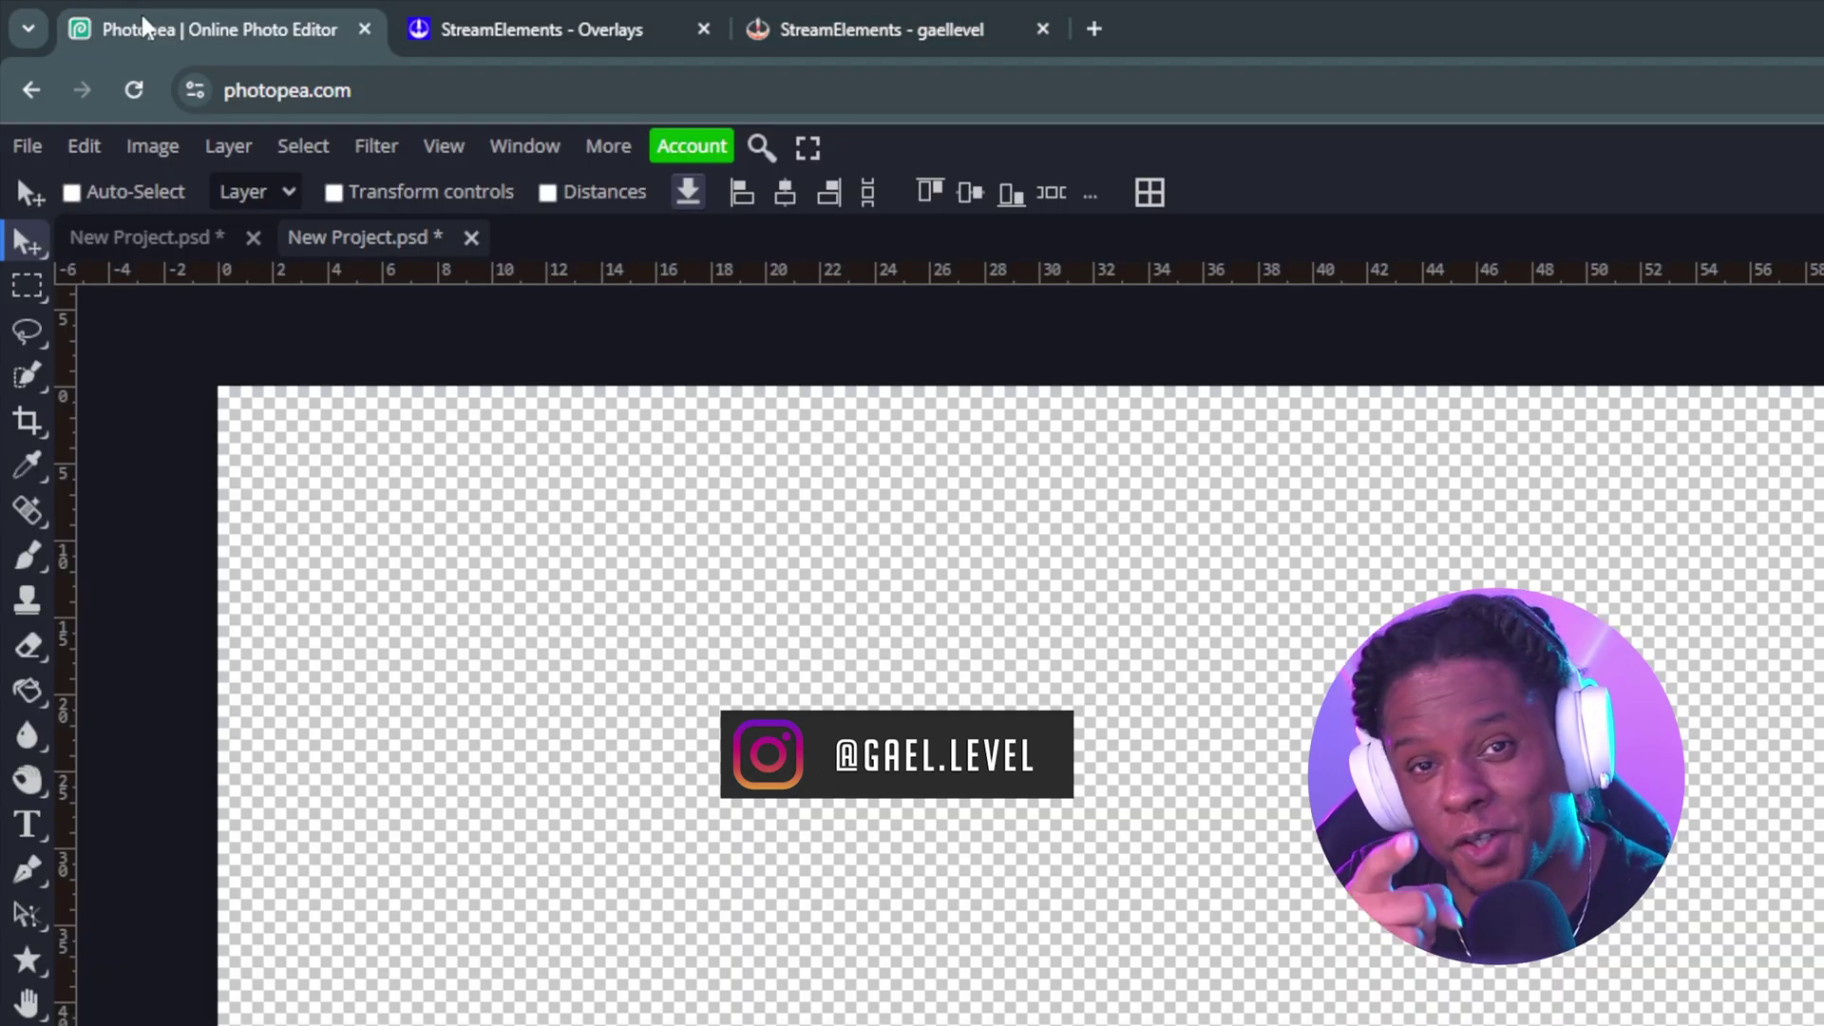